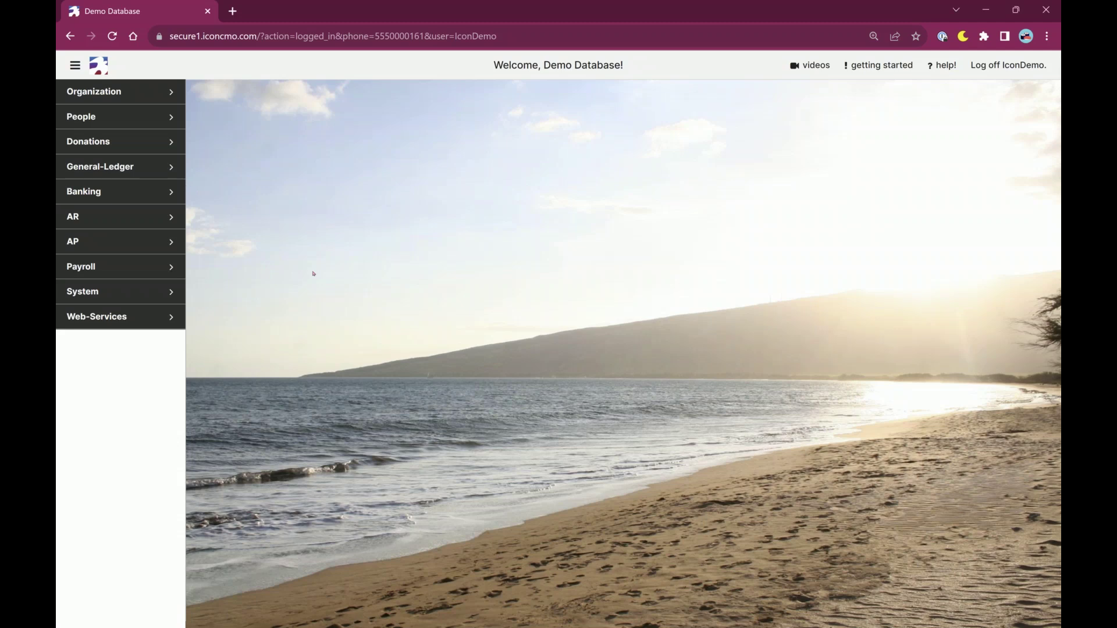
Zoom the page in and open the General-Ledger Funds beginning balances for December 2023.
{"action": "key", "text": "ctrl+plus"}
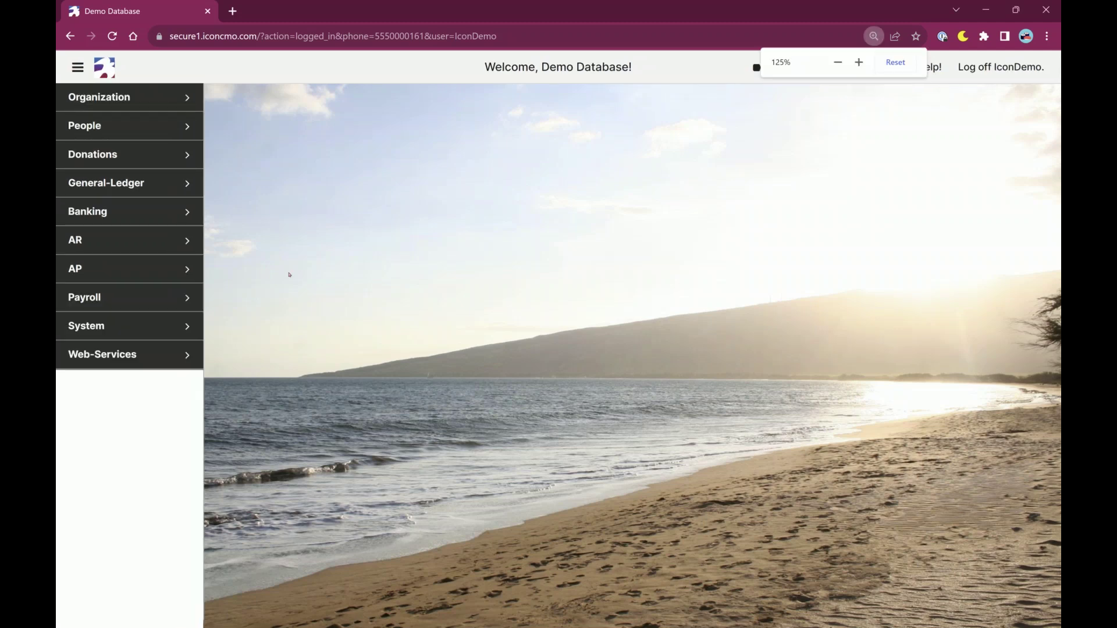
{"action": "left_click", "coordinate": [123, 185]}
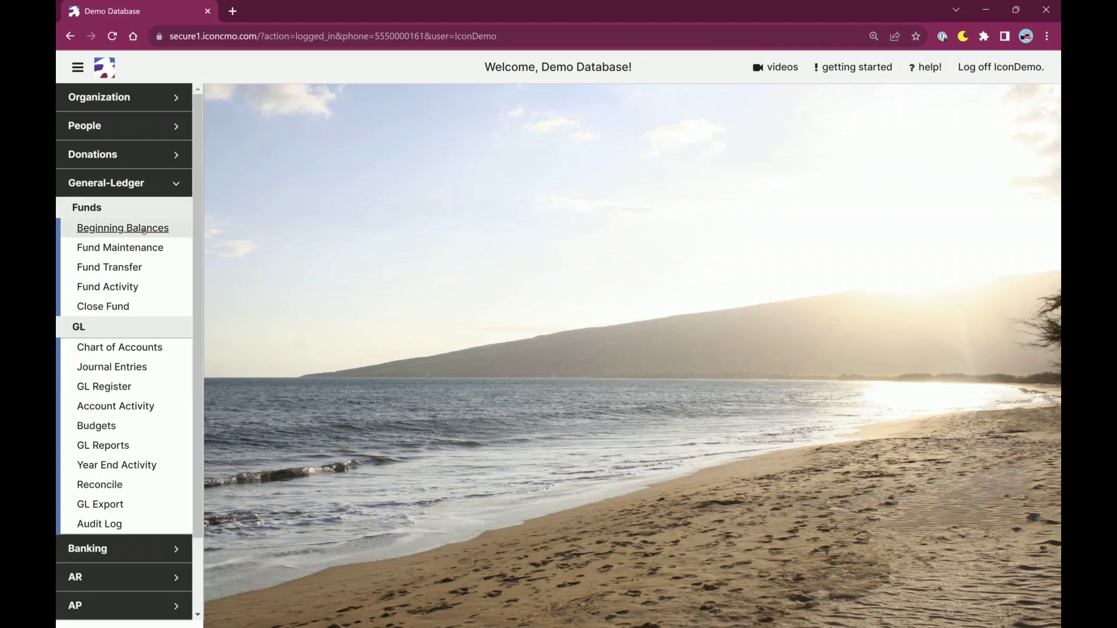
{"action": "left_click", "coordinate": [140, 228]}
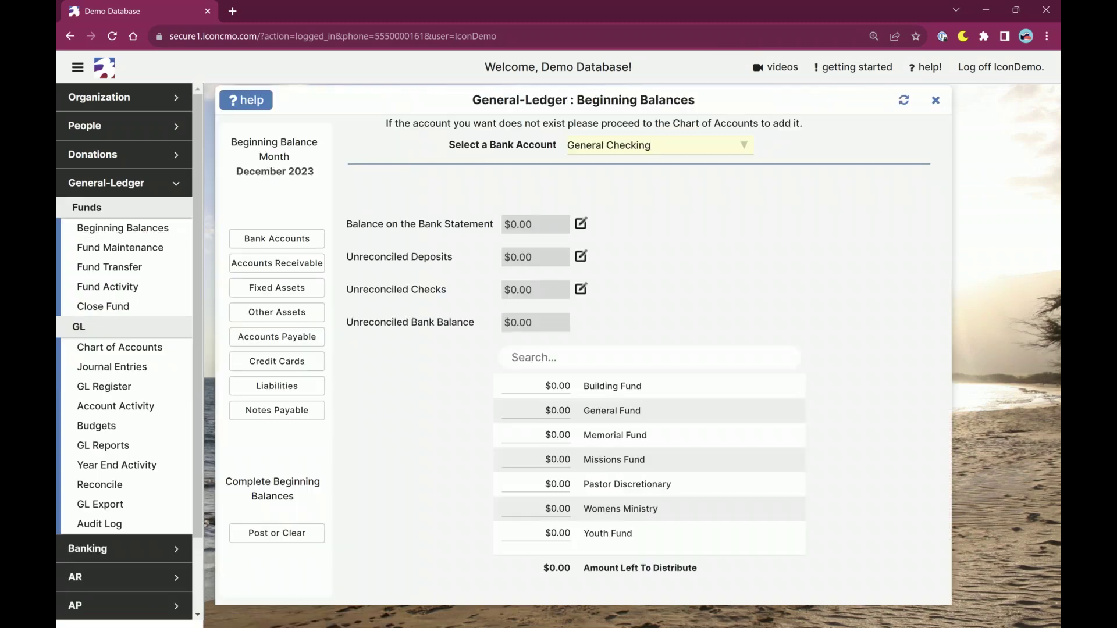
Check the Buildings fixed asset against Building Fund, discard the edit, and close Beginning Balances.
{"action": "left_click", "coordinate": [277, 287]}
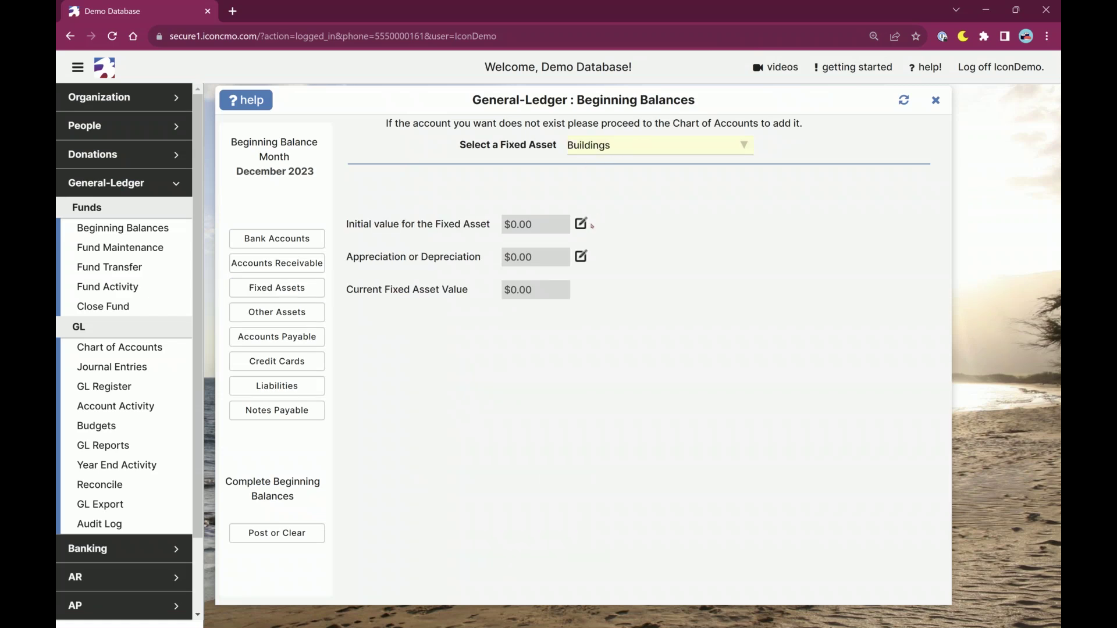
{"action": "left_click", "coordinate": [581, 223]}
{"action": "left_click", "coordinate": [533, 255]}
{"action": "left_click", "coordinate": [536, 274]}
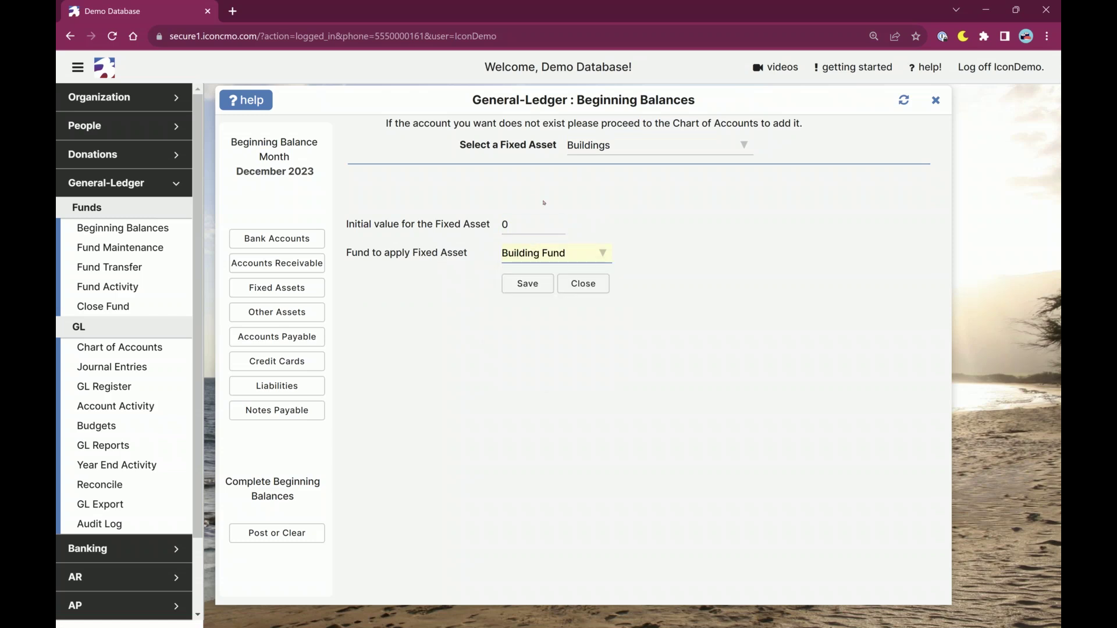
{"action": "left_click", "coordinate": [583, 285]}
{"action": "left_click", "coordinate": [582, 286]}
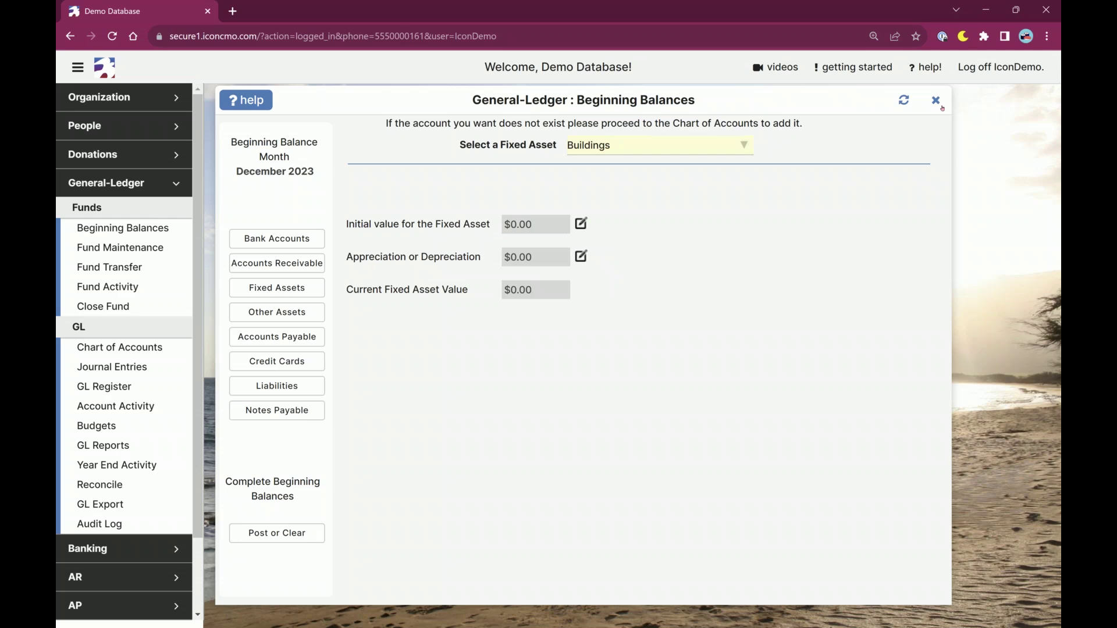
{"action": "left_click", "coordinate": [937, 102]}
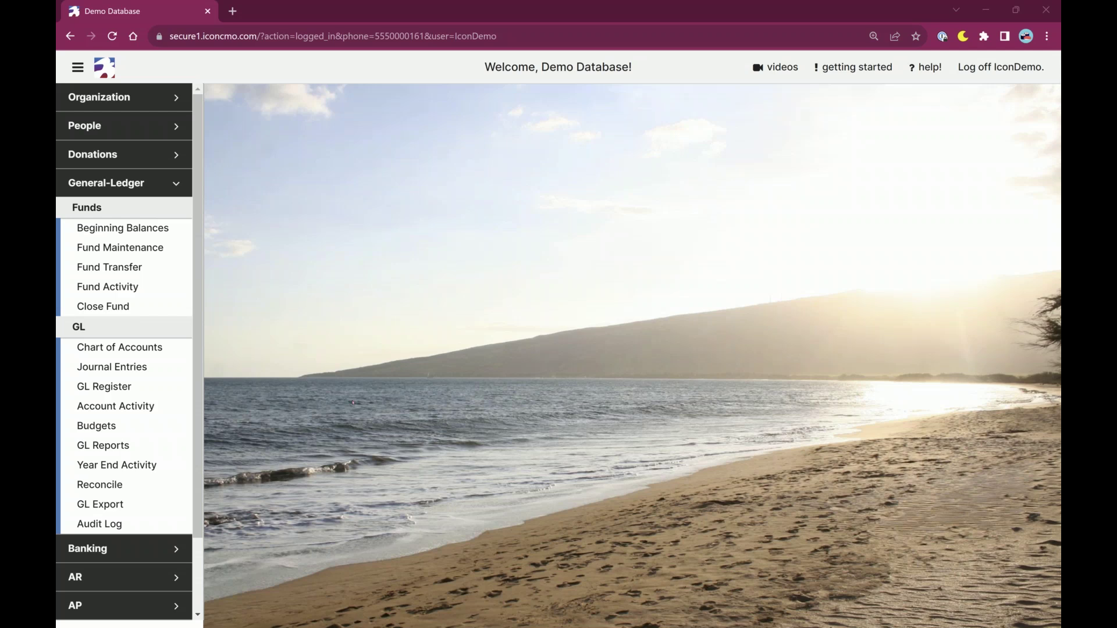
Collapse the General-Ledger section in the sidebar.
{"action": "left_click", "coordinate": [182, 192]}
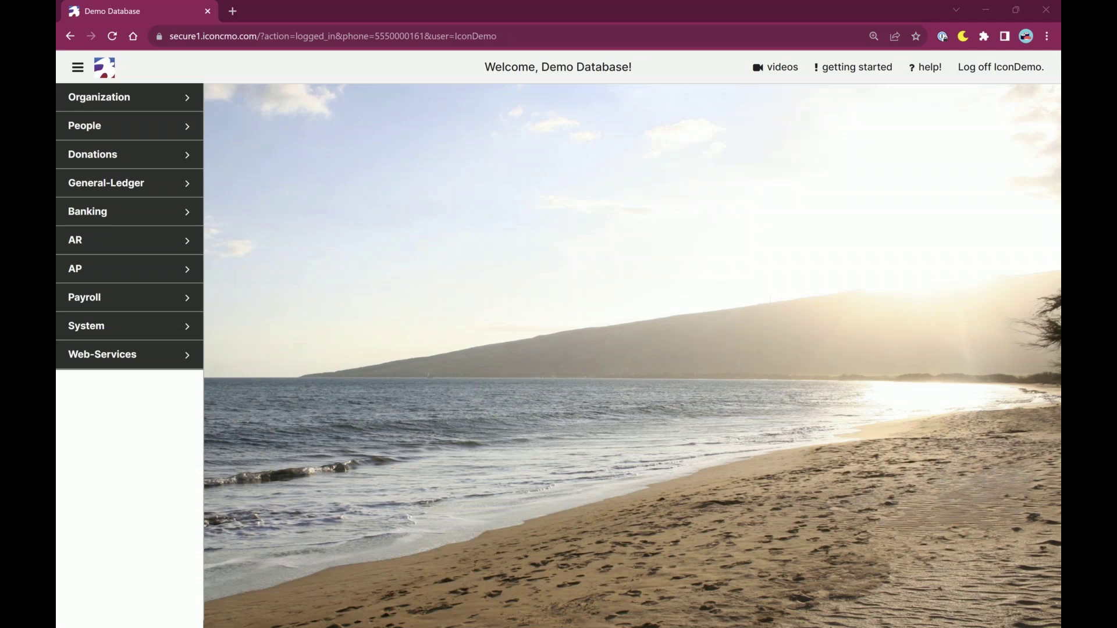
{"action": "left_click", "coordinate": [862, 72]}
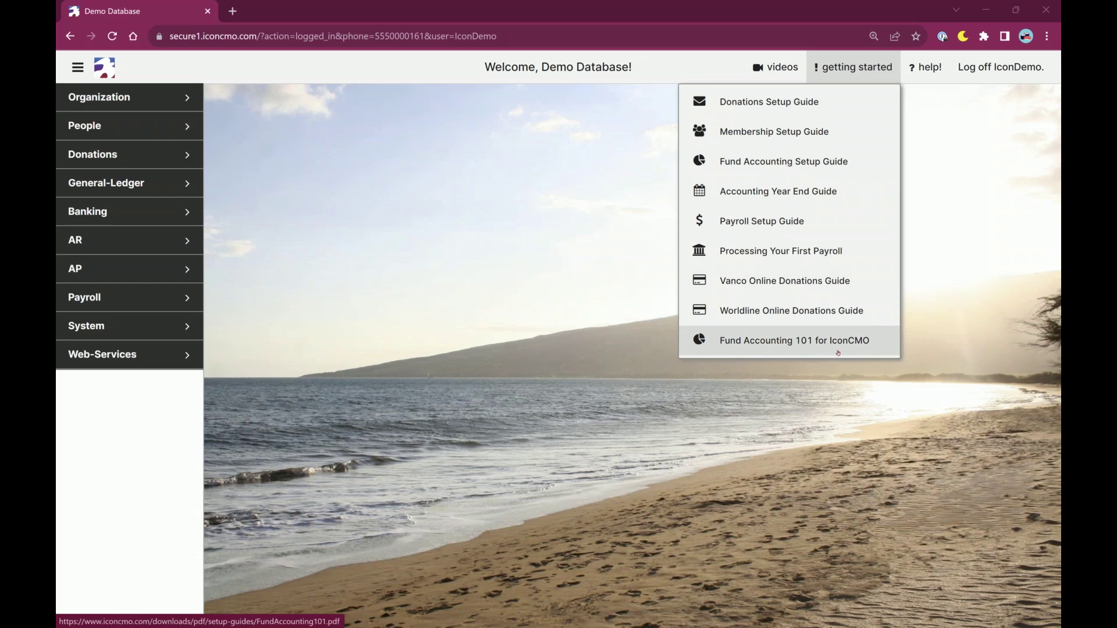
{"action": "left_click", "coordinate": [803, 336]}
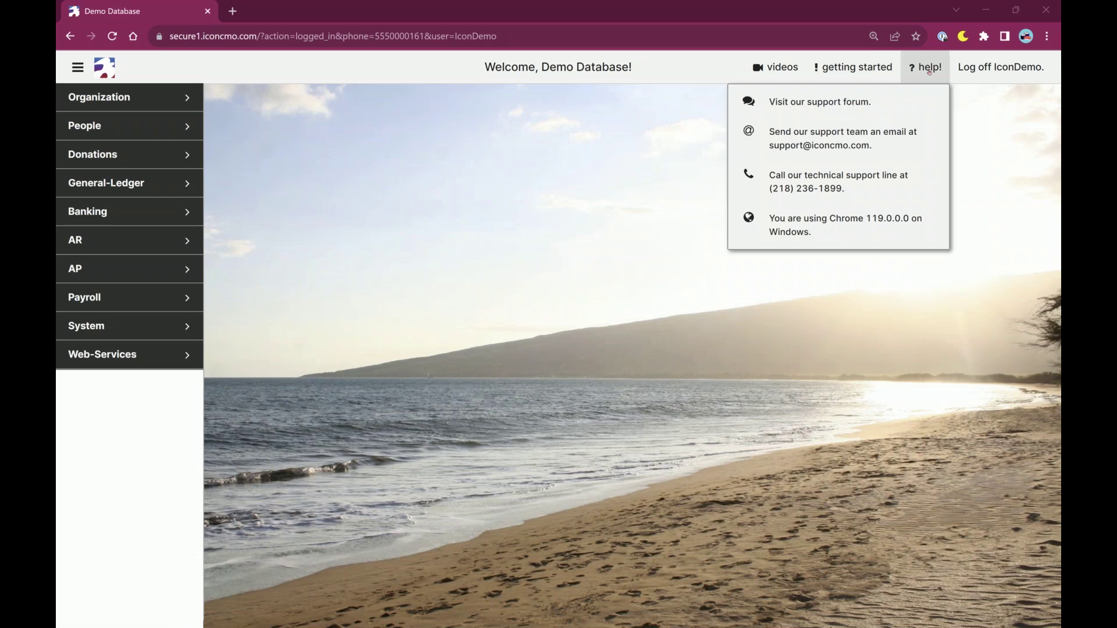
{"action": "mouse_move", "coordinate": [866, 75]}
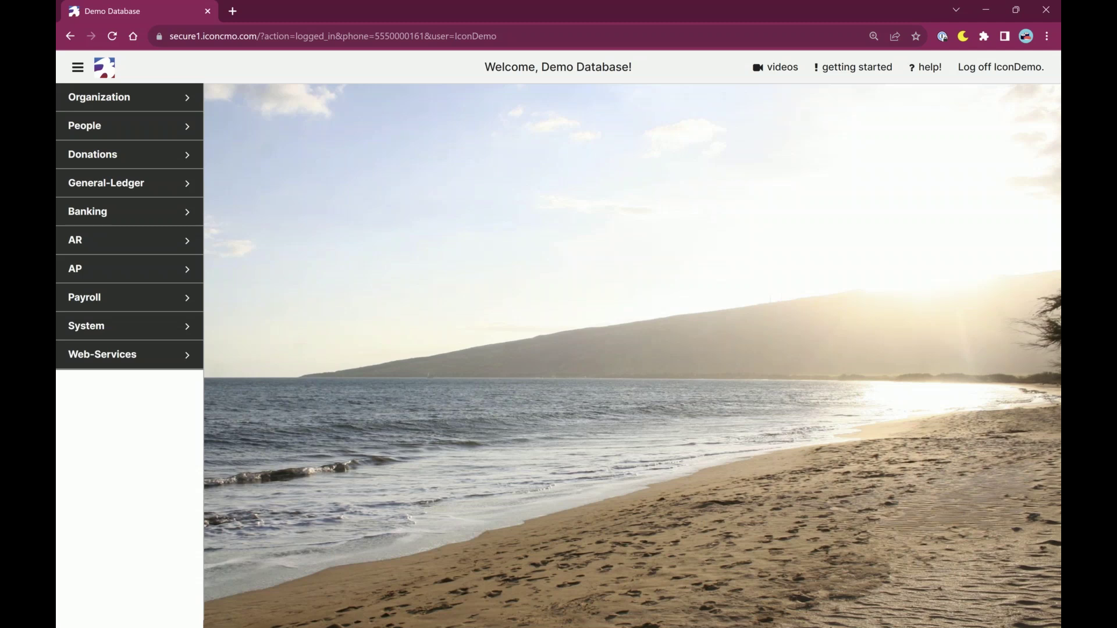
Open Funds & Donations from the Donations section and hide the sidebar.
{"action": "left_click", "coordinate": [109, 160]}
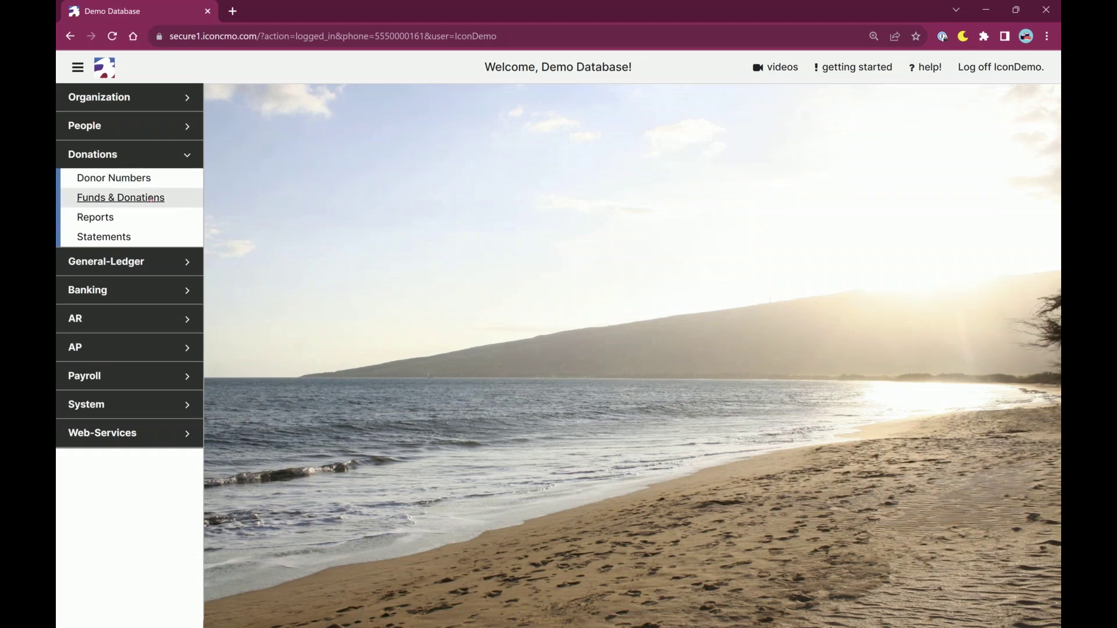
{"action": "left_click", "coordinate": [151, 199]}
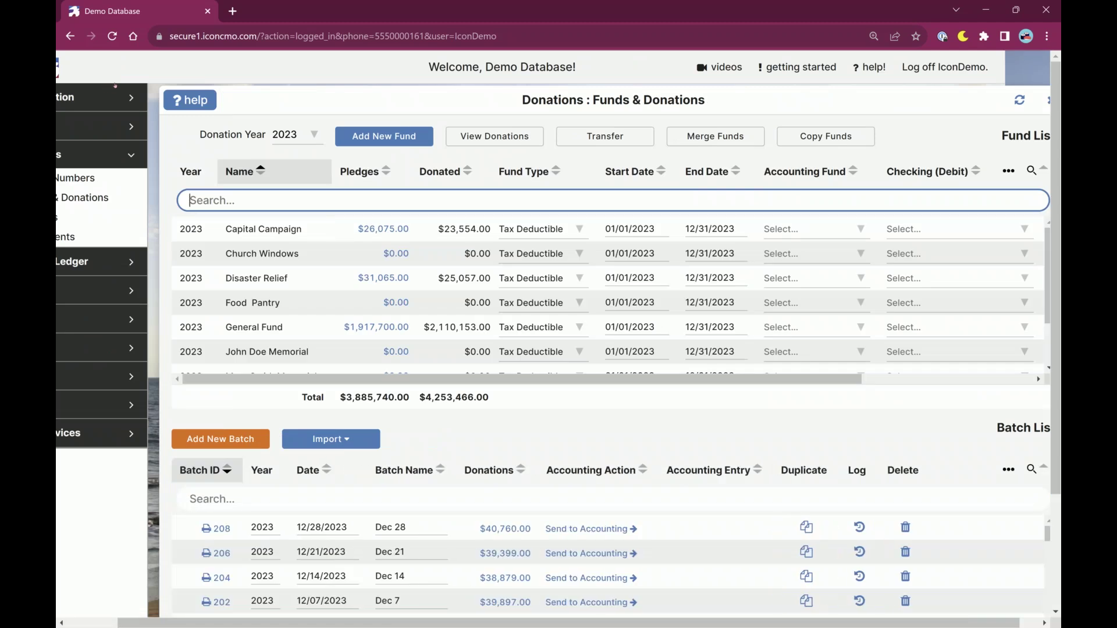
{"action": "scroll", "coordinate": [121, 508], "scroll_direction": "left", "scroll_amount": 2}
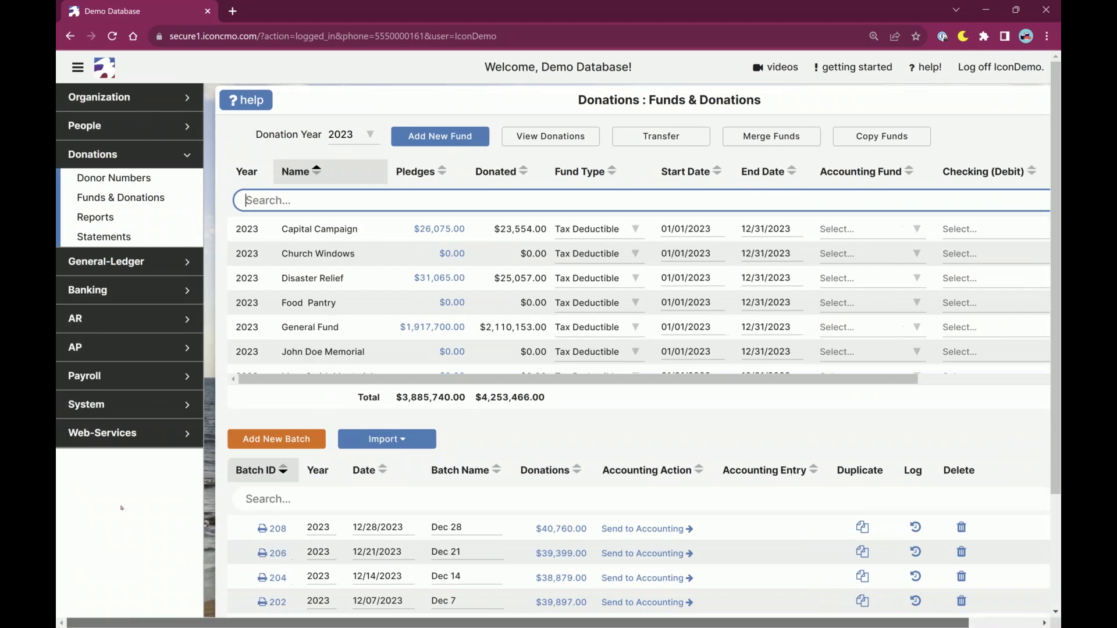
{"action": "left_click", "coordinate": [78, 67]}
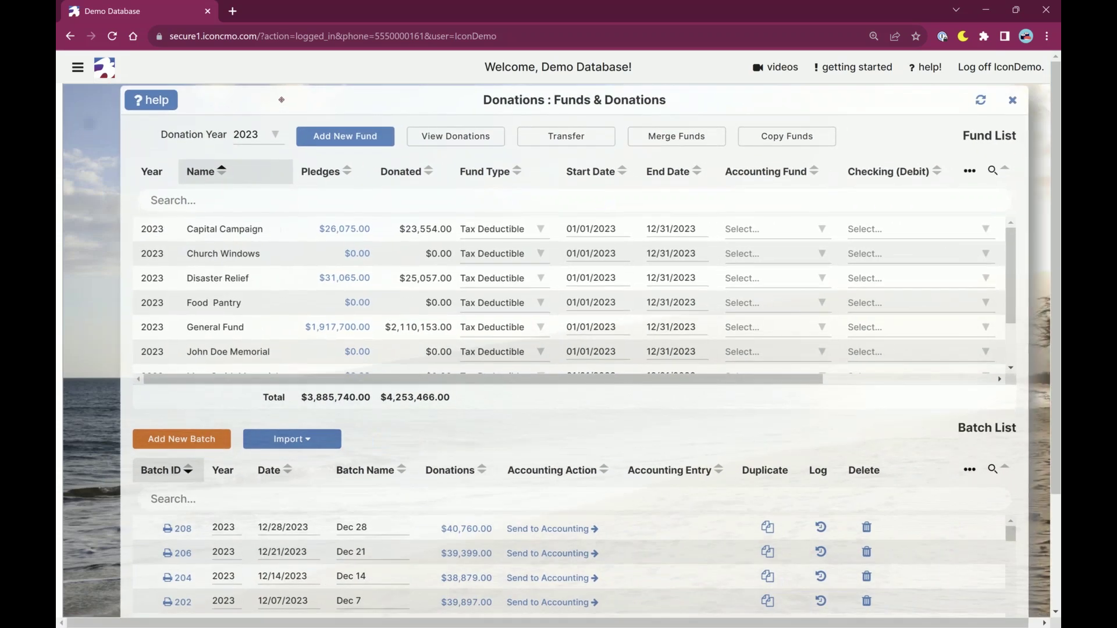
Add A New Fund 24 to the 2023 Fund List.
{"action": "scroll", "coordinate": [254, 265], "scroll_direction": "down", "scroll_amount": 2}
{"action": "scroll", "coordinate": [254, 266], "scroll_direction": "down", "scroll_amount": 3}
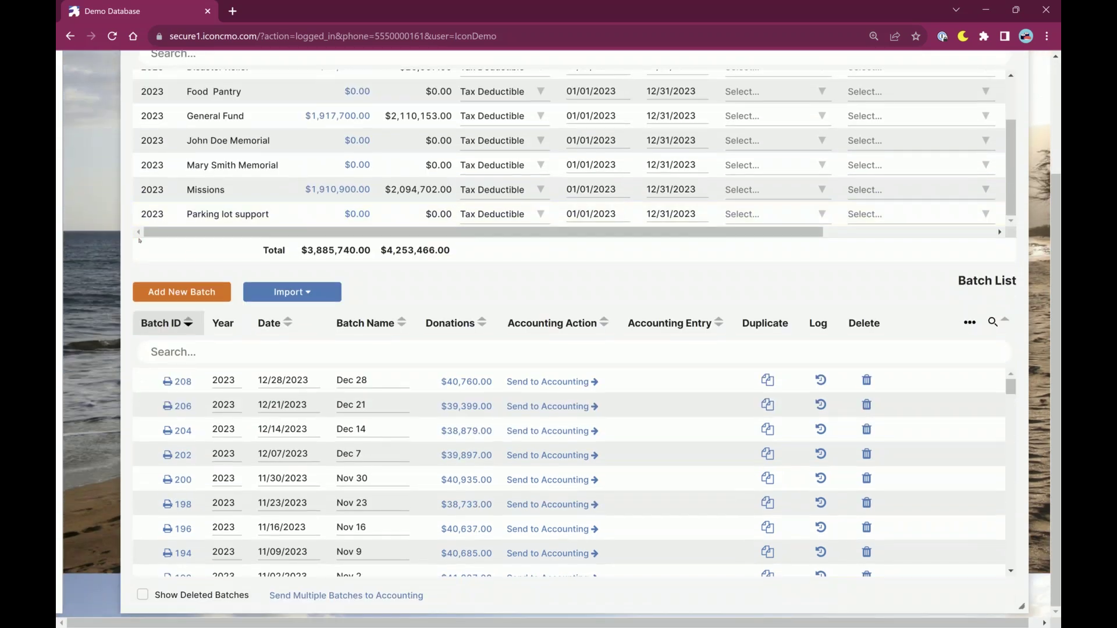
{"action": "scroll", "coordinate": [254, 266], "scroll_direction": "up", "scroll_amount": 3}
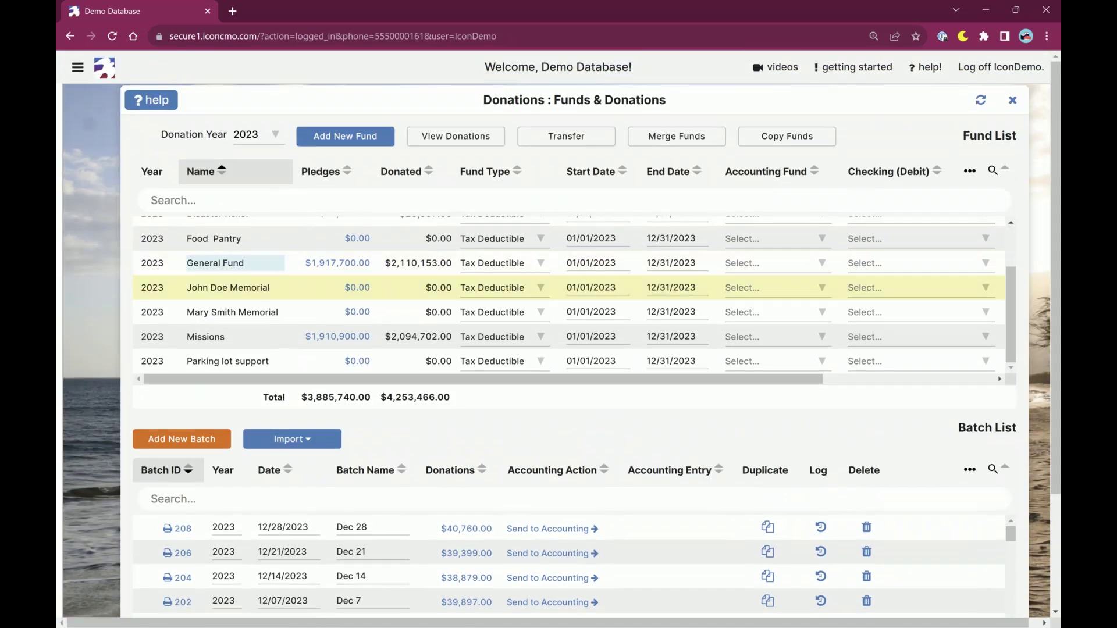
{"action": "scroll", "coordinate": [254, 269], "scroll_direction": "up", "scroll_amount": 2}
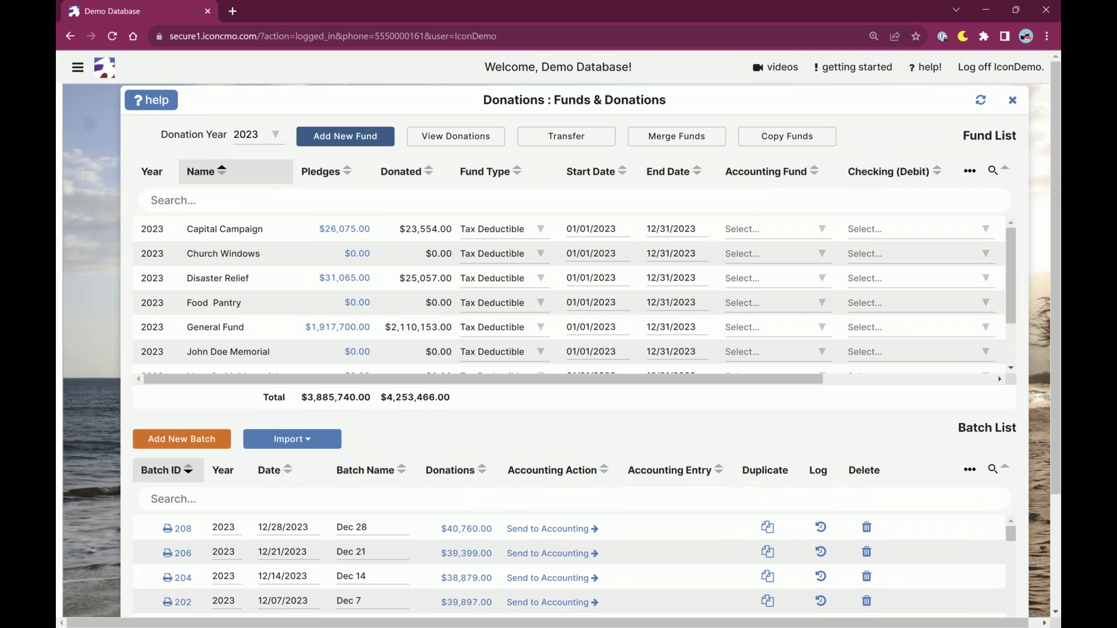
{"action": "left_click", "coordinate": [345, 136]}
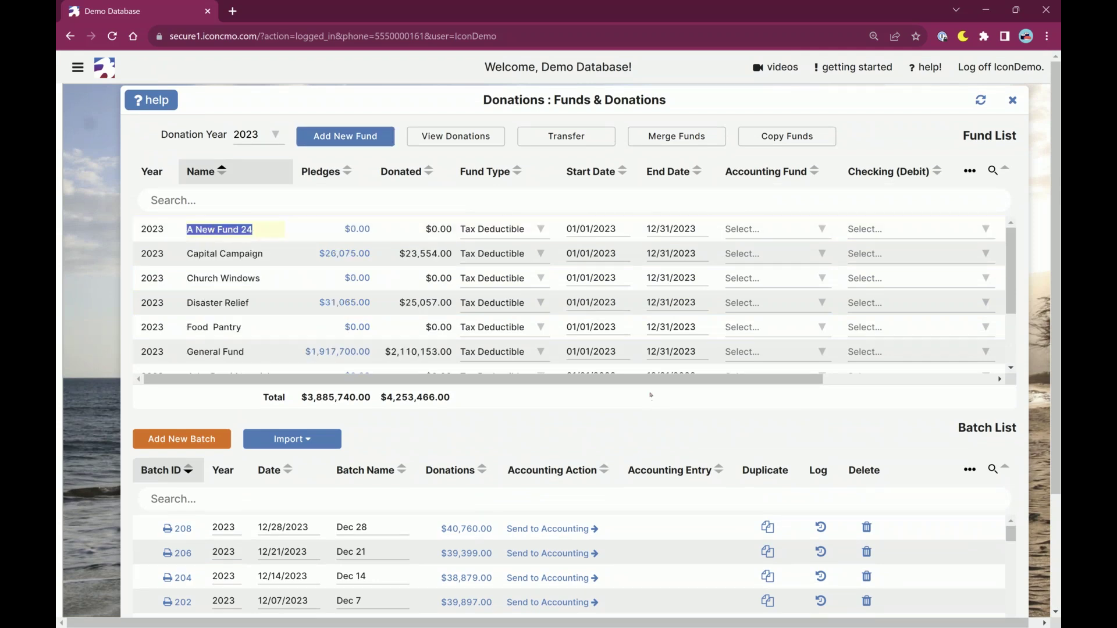
Scroll across the Fund List's remaining columns and check its ••• column options.
{"action": "left_click_drag", "start_coordinate": [651, 379], "coordinate": [1013, 193]}
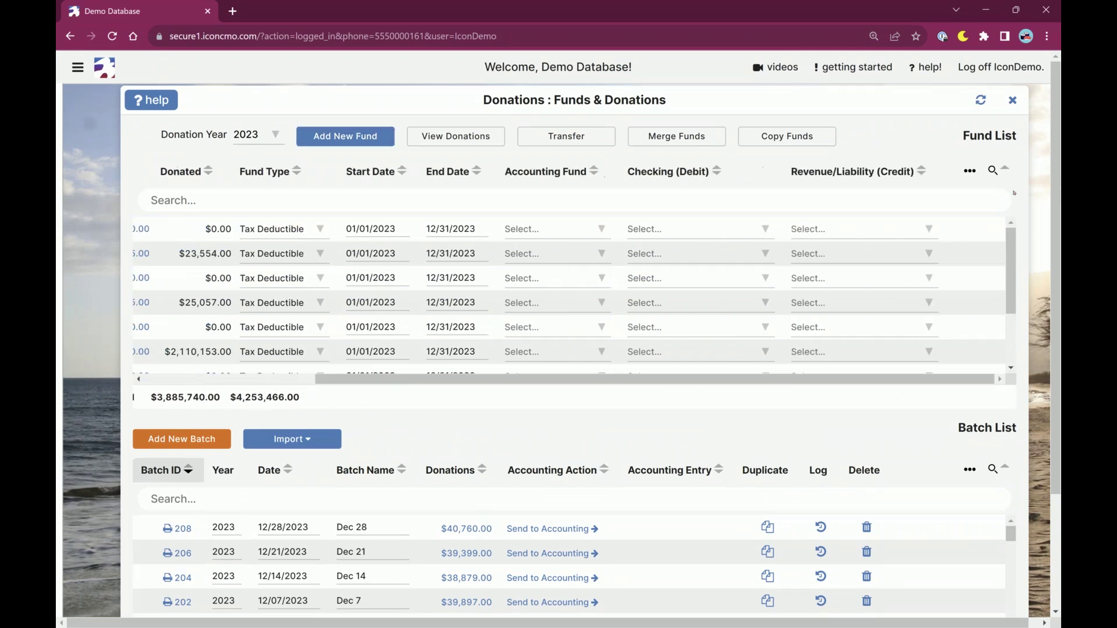
{"action": "left_click", "coordinate": [970, 171]}
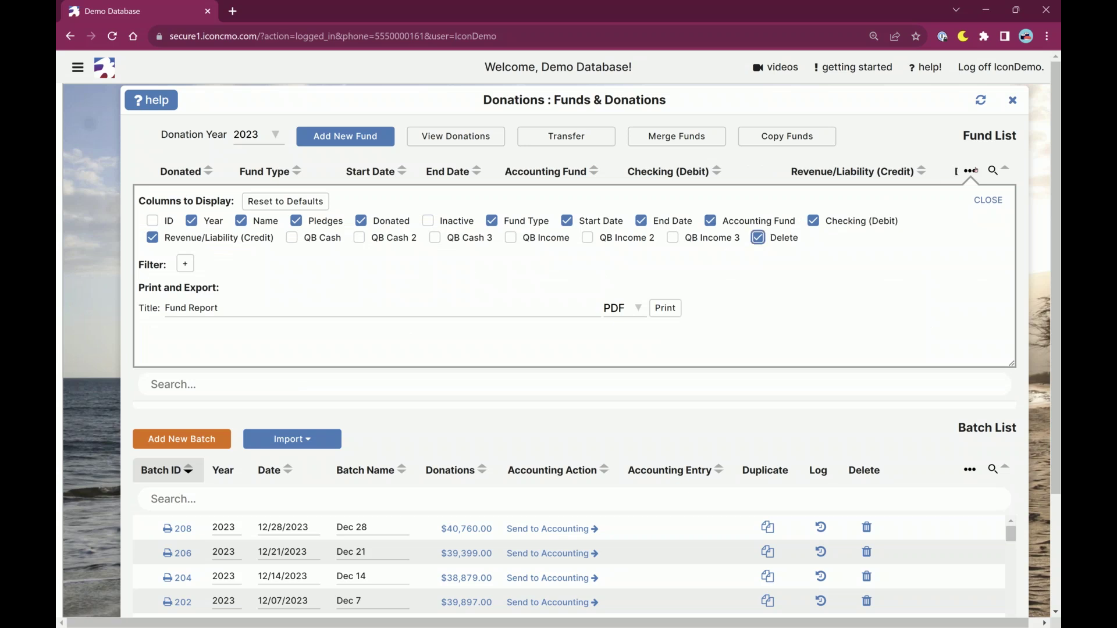
{"action": "left_click", "coordinate": [981, 194]}
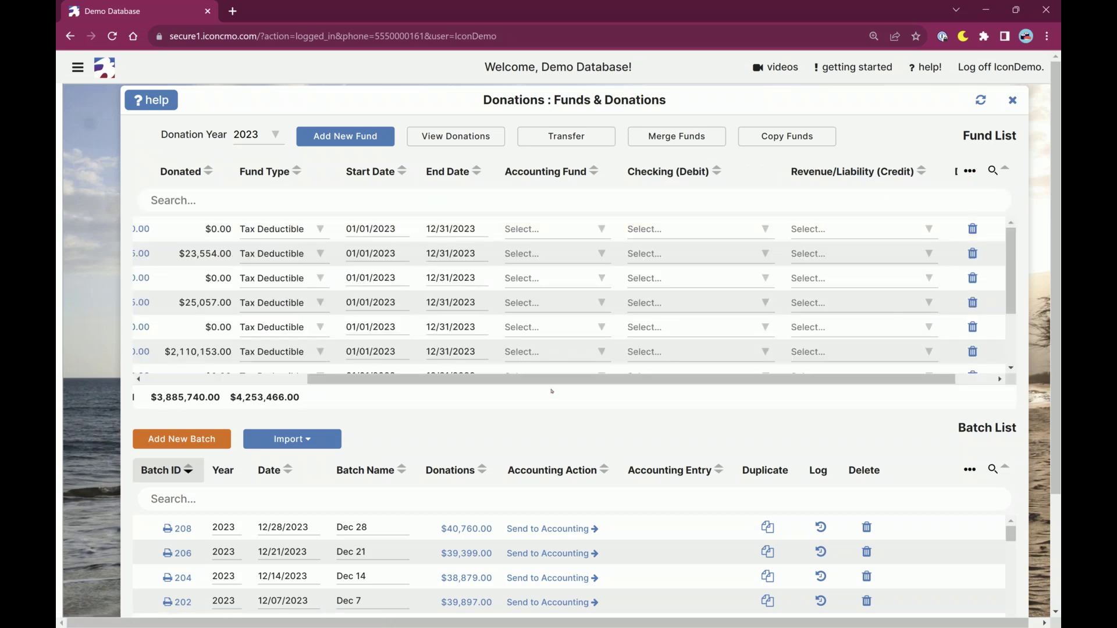
{"action": "left_click_drag", "start_coordinate": [551, 379], "coordinate": [642, 379]}
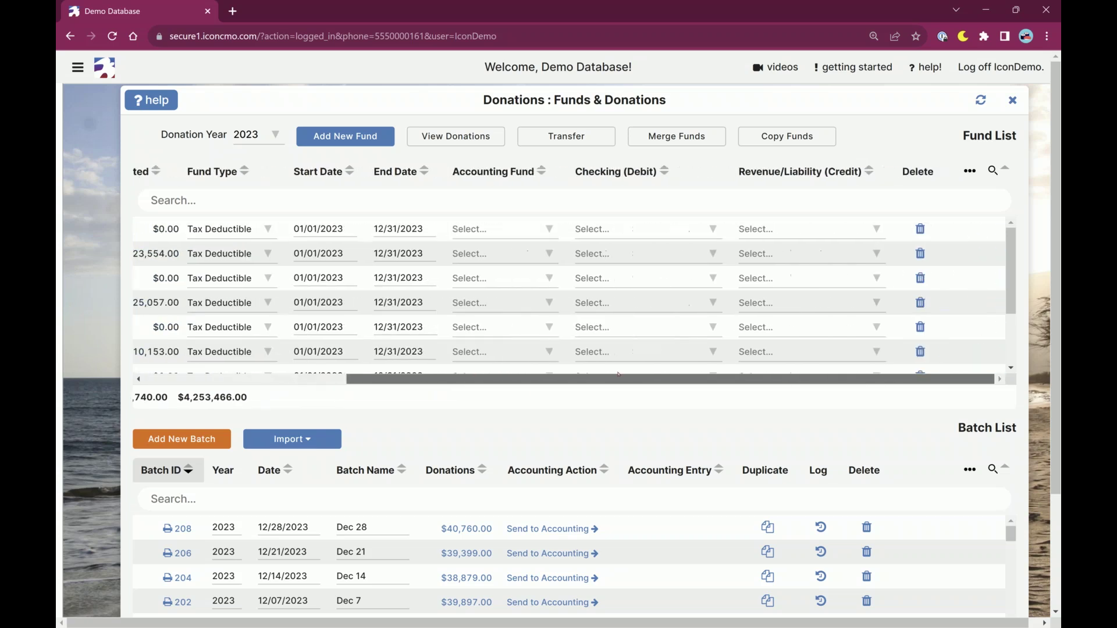
{"action": "scroll", "coordinate": [914, 234], "scroll_direction": "down", "scroll_amount": 1}
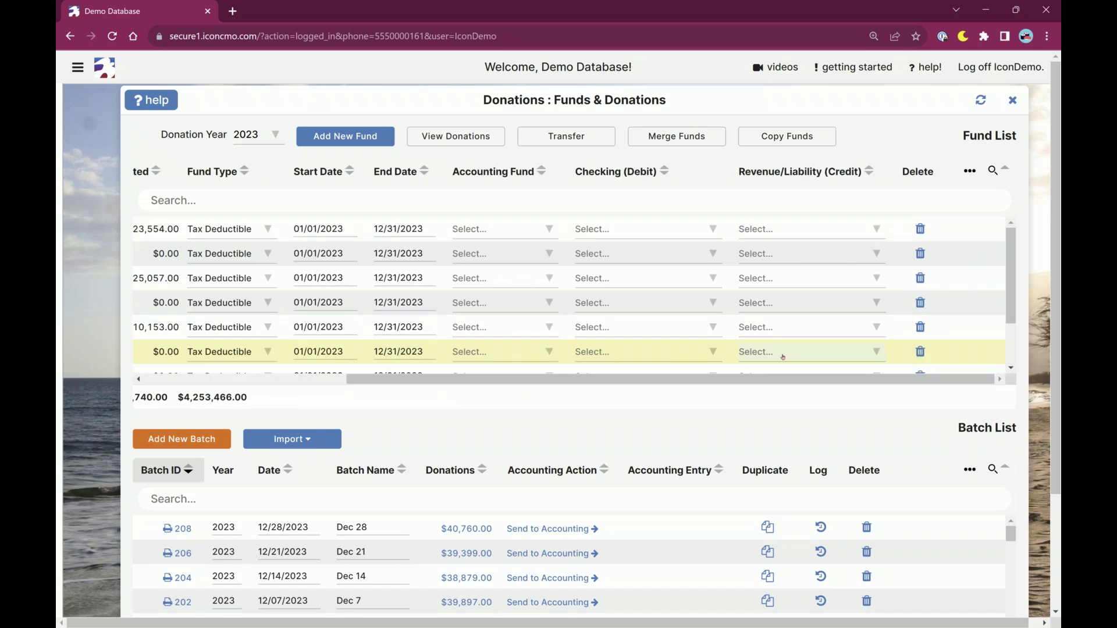
{"action": "left_click_drag", "start_coordinate": [737, 378], "coordinate": [498, 389]}
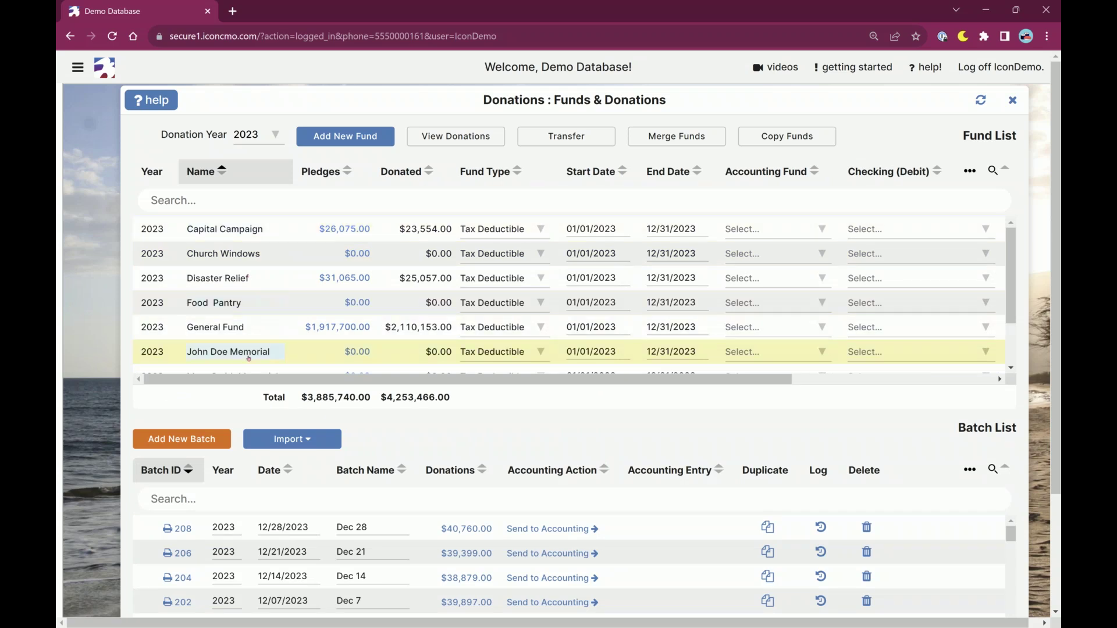
{"action": "scroll", "coordinate": [248, 357], "scroll_direction": "down", "scroll_amount": 2}
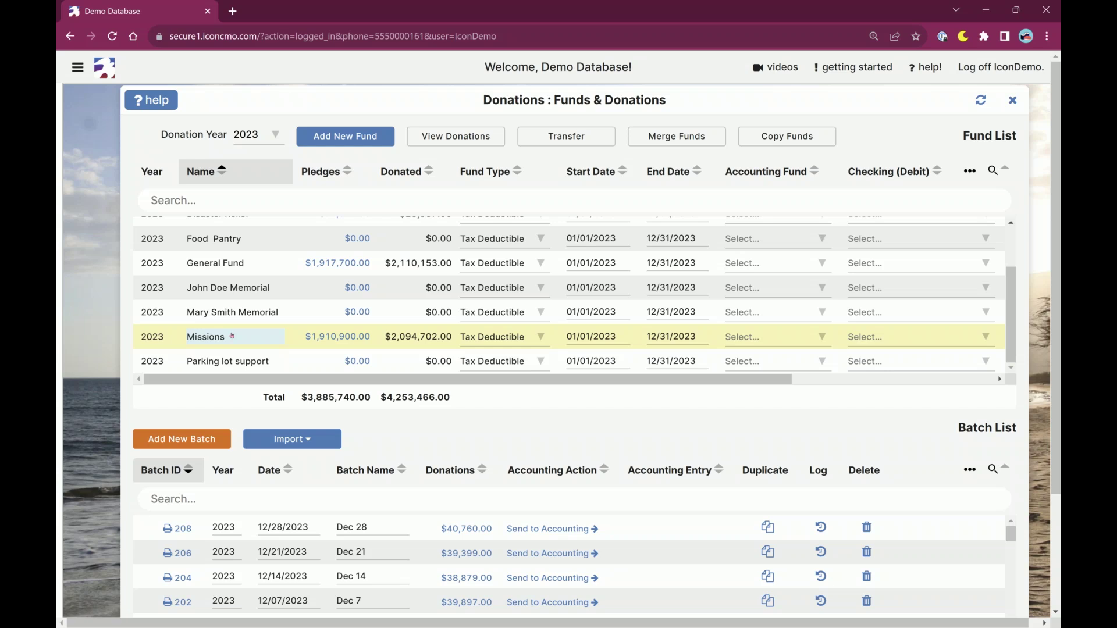
{"action": "left_click", "coordinate": [78, 68]}
{"action": "left_click", "coordinate": [117, 259]}
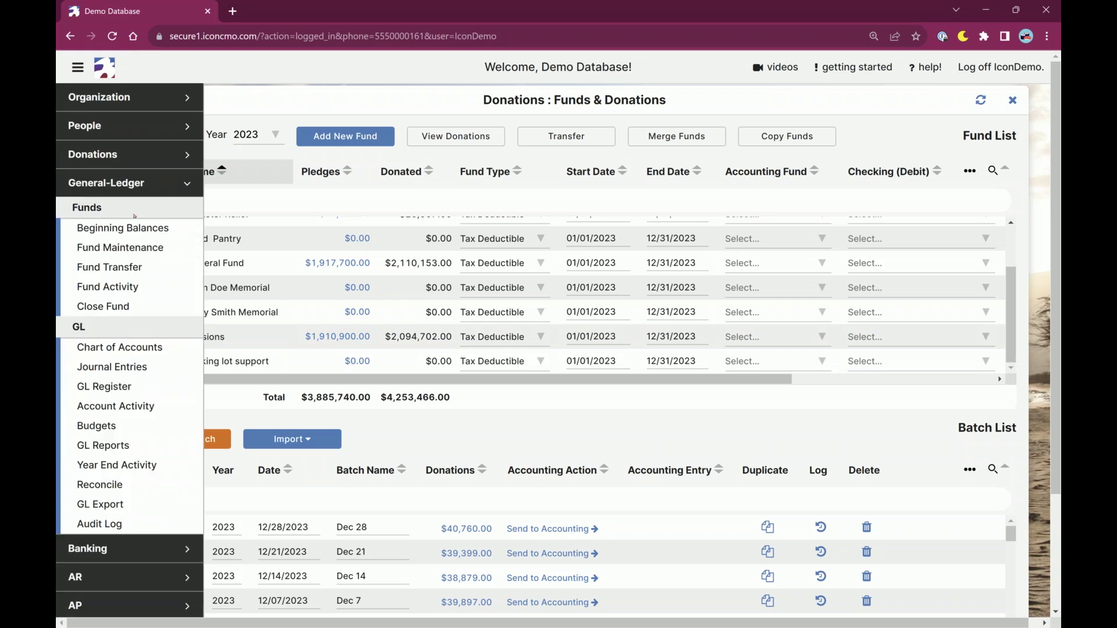
{"action": "left_click", "coordinate": [130, 249]}
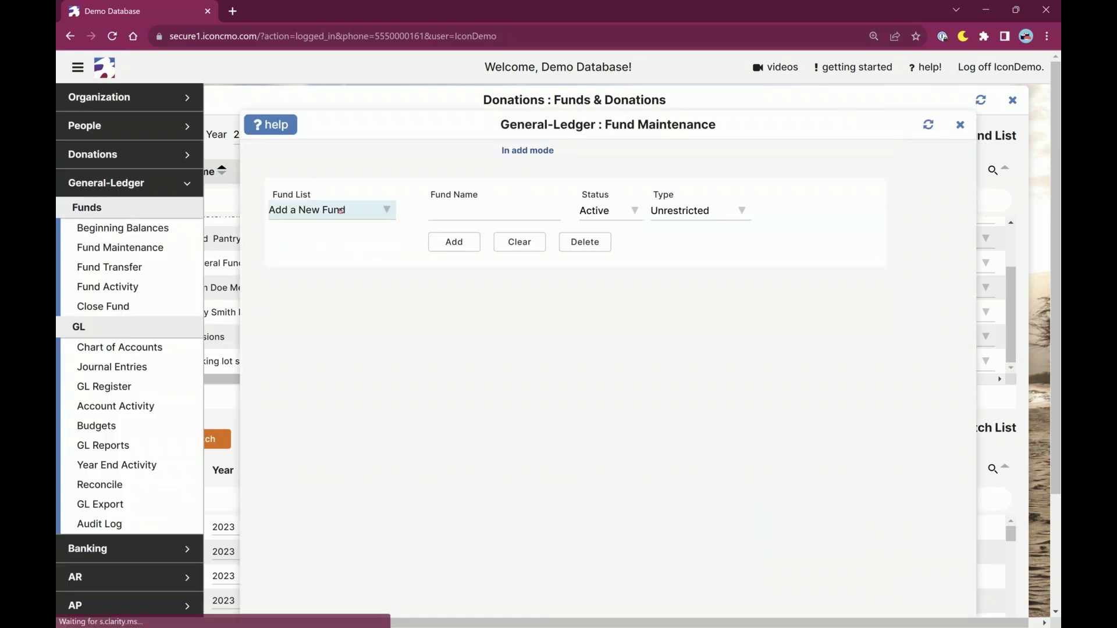
{"action": "left_click", "coordinate": [325, 210]}
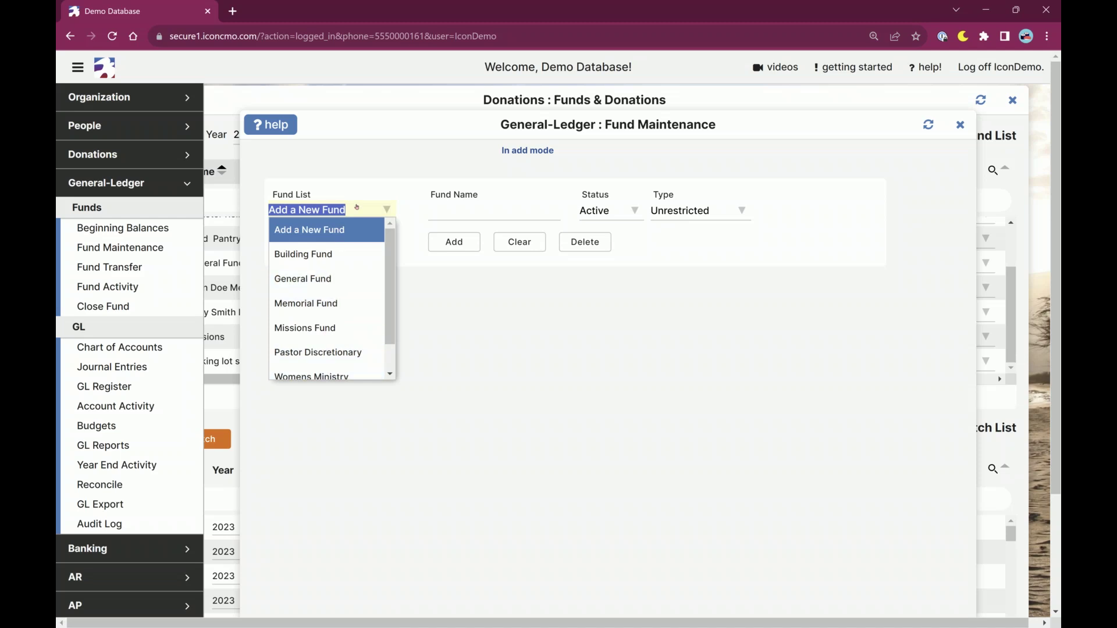
{"action": "left_click", "coordinate": [960, 125]}
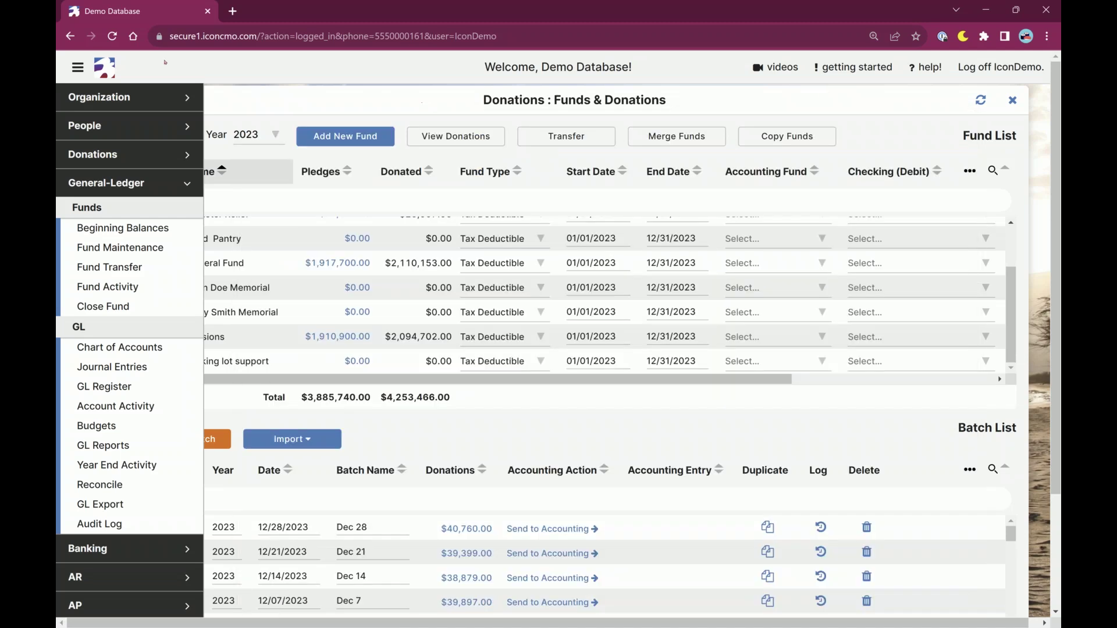
{"action": "left_click", "coordinate": [78, 67]}
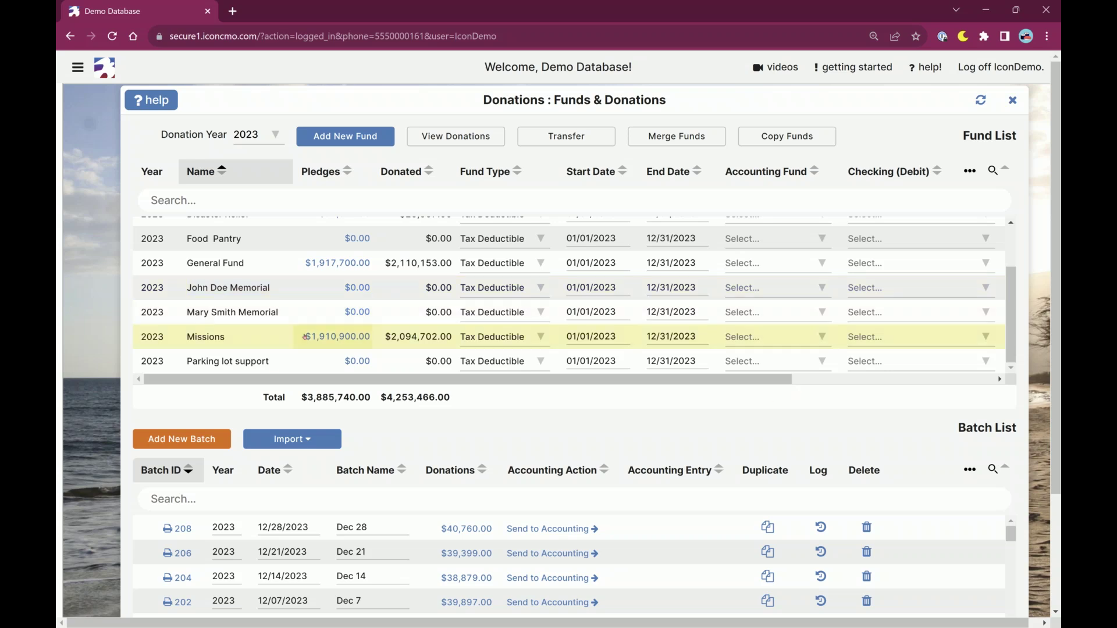
Scroll the Fund List right to show the still-unassigned accounting columns for every fund.
{"action": "scroll", "coordinate": [280, 347], "scroll_direction": "up", "scroll_amount": 1}
{"action": "scroll", "coordinate": [249, 266], "scroll_direction": "down", "scroll_amount": 3}
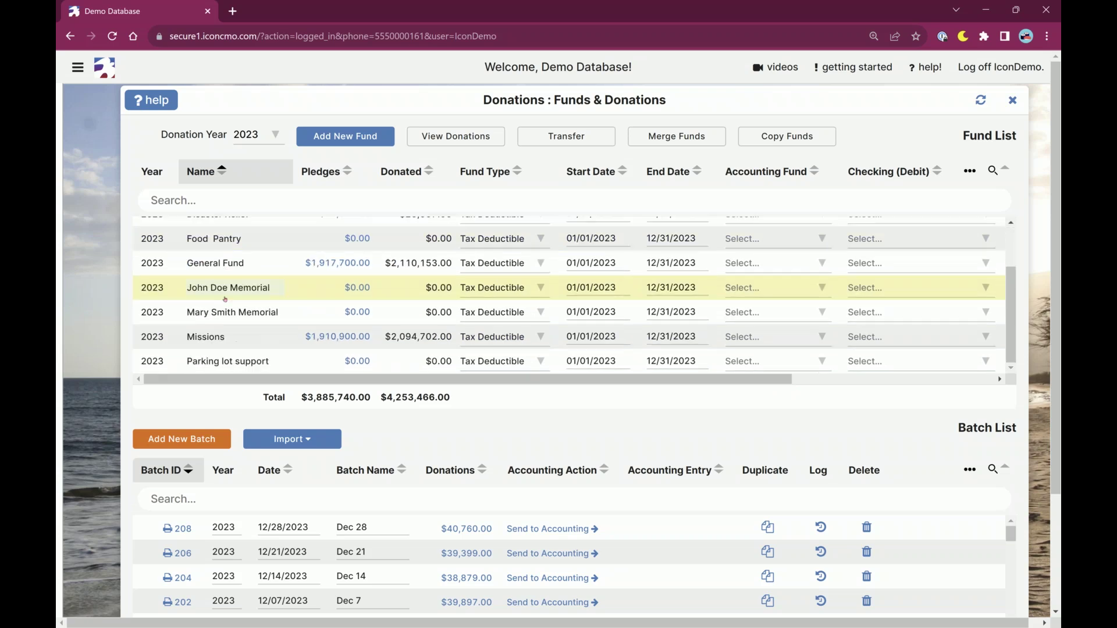
{"action": "scroll", "coordinate": [248, 268], "scroll_direction": "up", "scroll_amount": 1}
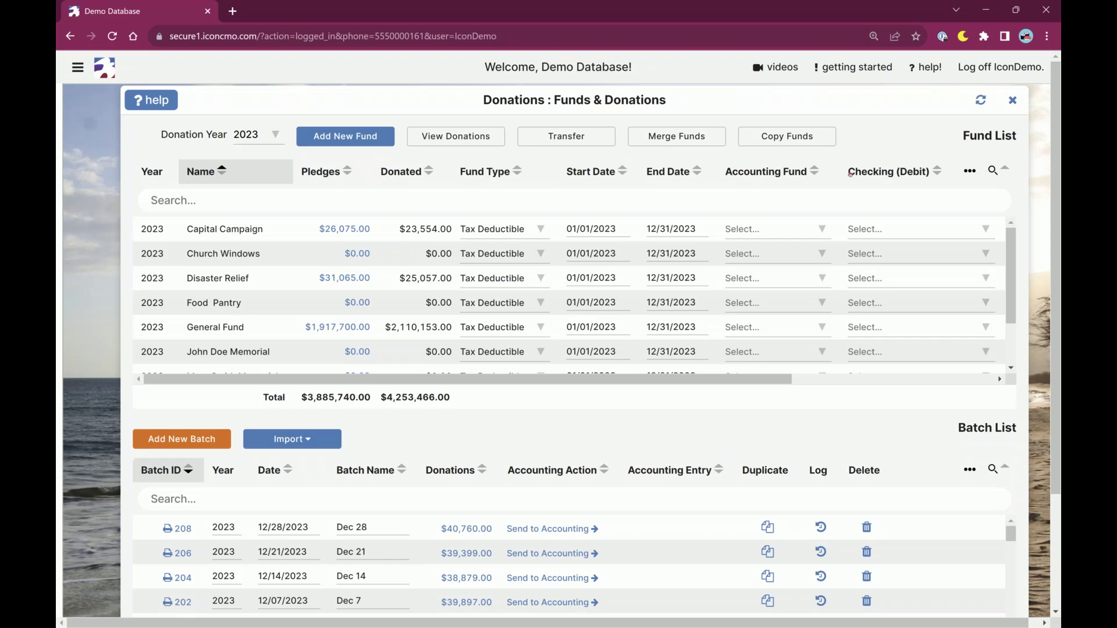
{"action": "left_click_drag", "start_coordinate": [777, 380], "coordinate": [930, 380]}
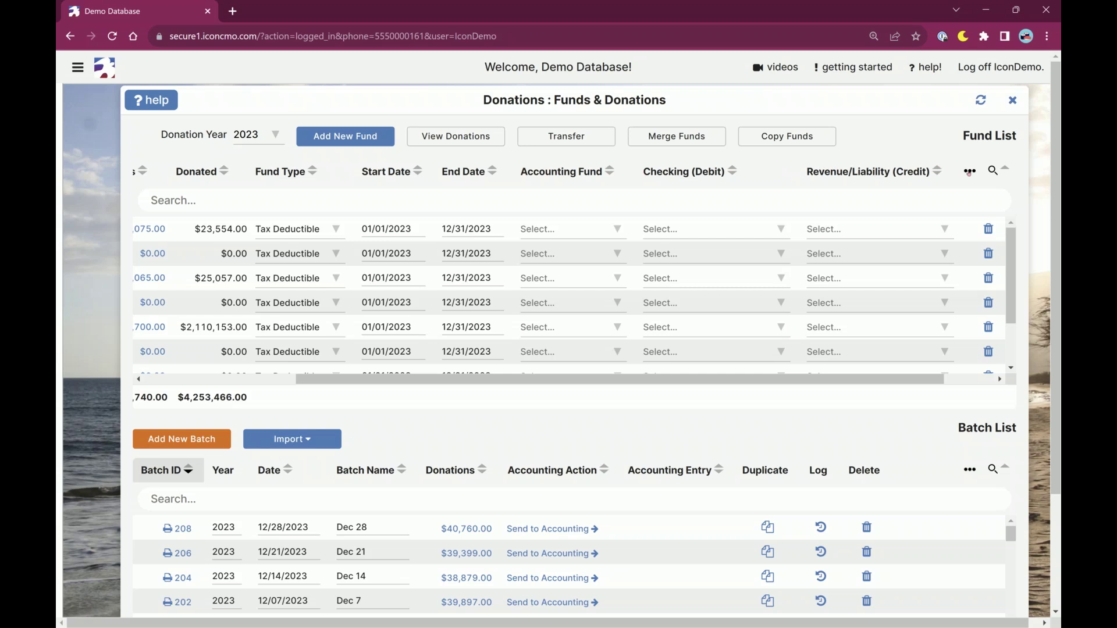
Hide the Donated, Pledges, Fund Type, Start Date, End Date, Delete and Year columns.
{"action": "left_click", "coordinate": [969, 171]}
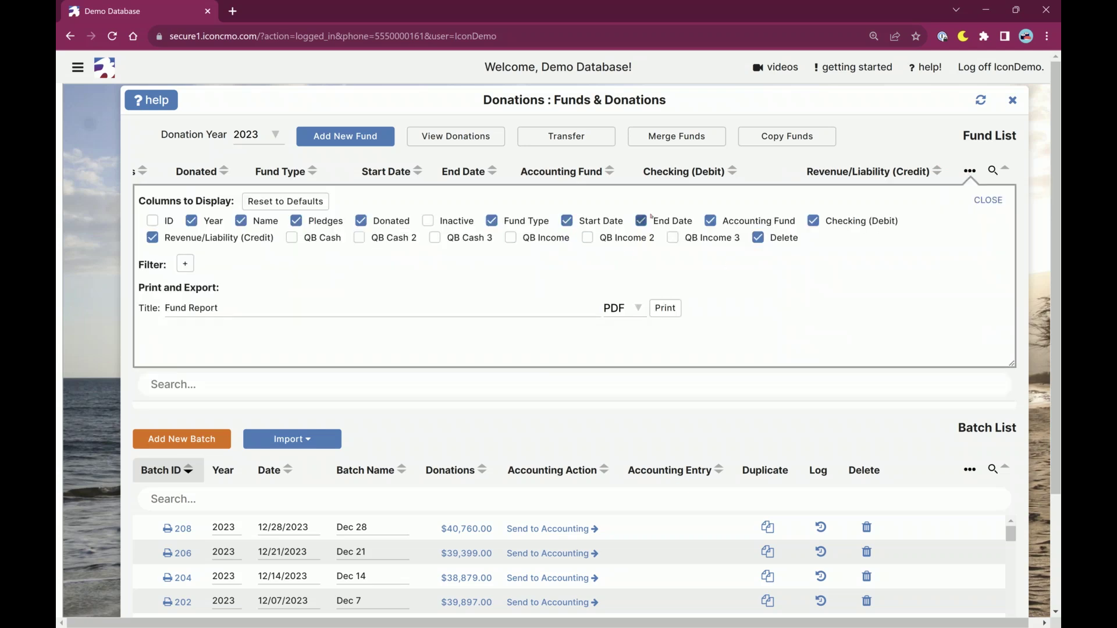
{"action": "left_click", "coordinate": [710, 220]}
{"action": "left_click", "coordinate": [710, 220]}
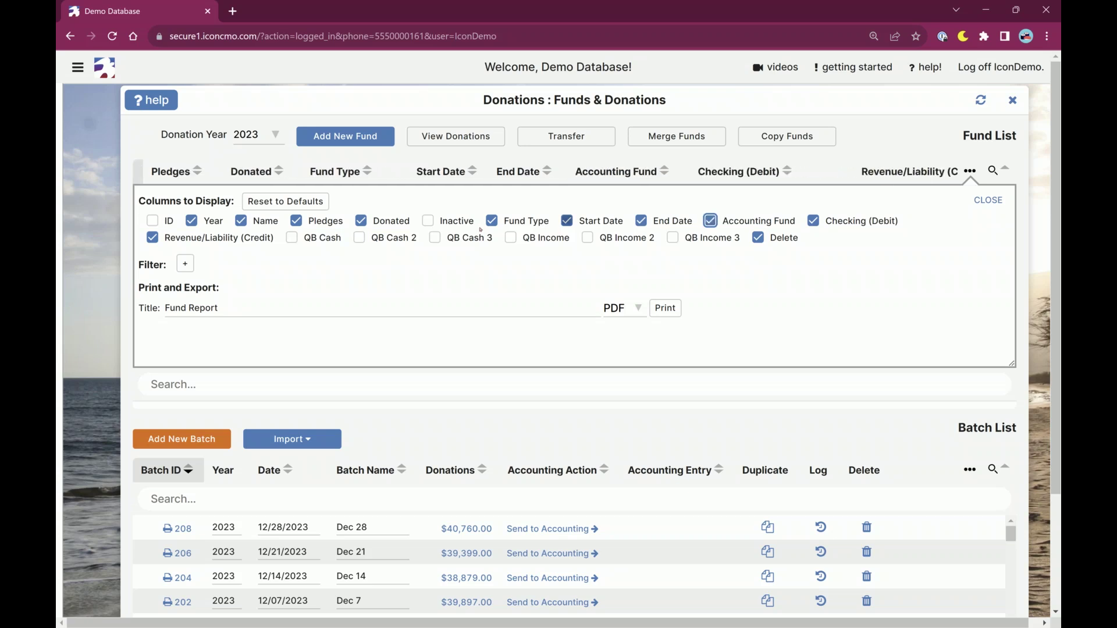
{"action": "left_click", "coordinate": [360, 221]}
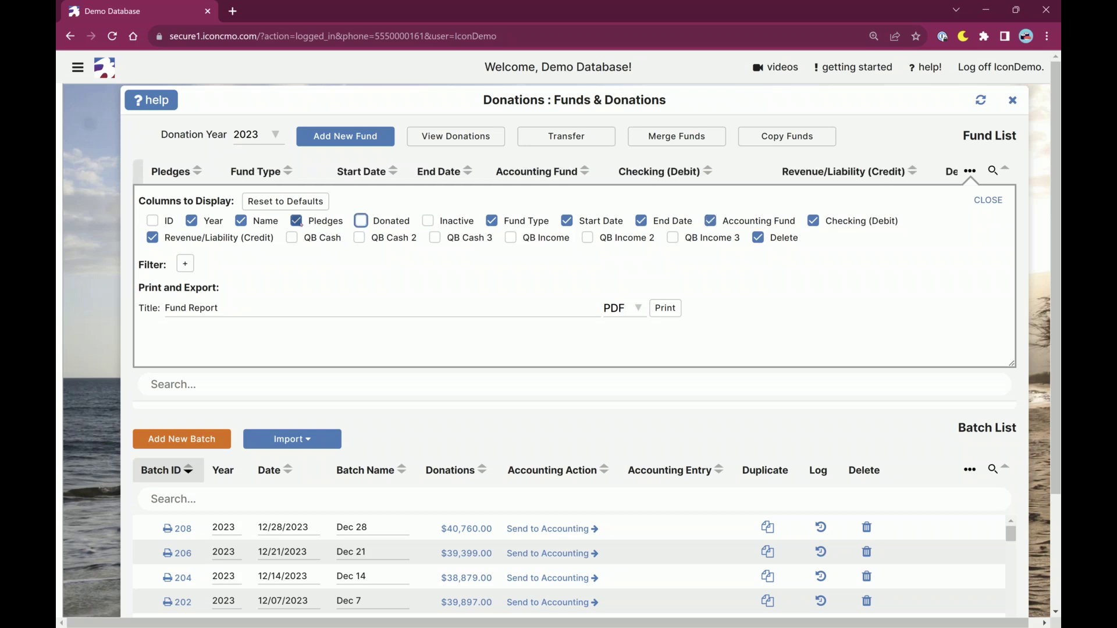
{"action": "left_click", "coordinate": [297, 221]}
{"action": "left_click", "coordinate": [492, 220]}
{"action": "left_click", "coordinate": [567, 221]}
{"action": "left_click", "coordinate": [641, 221]}
{"action": "left_click", "coordinate": [757, 239]}
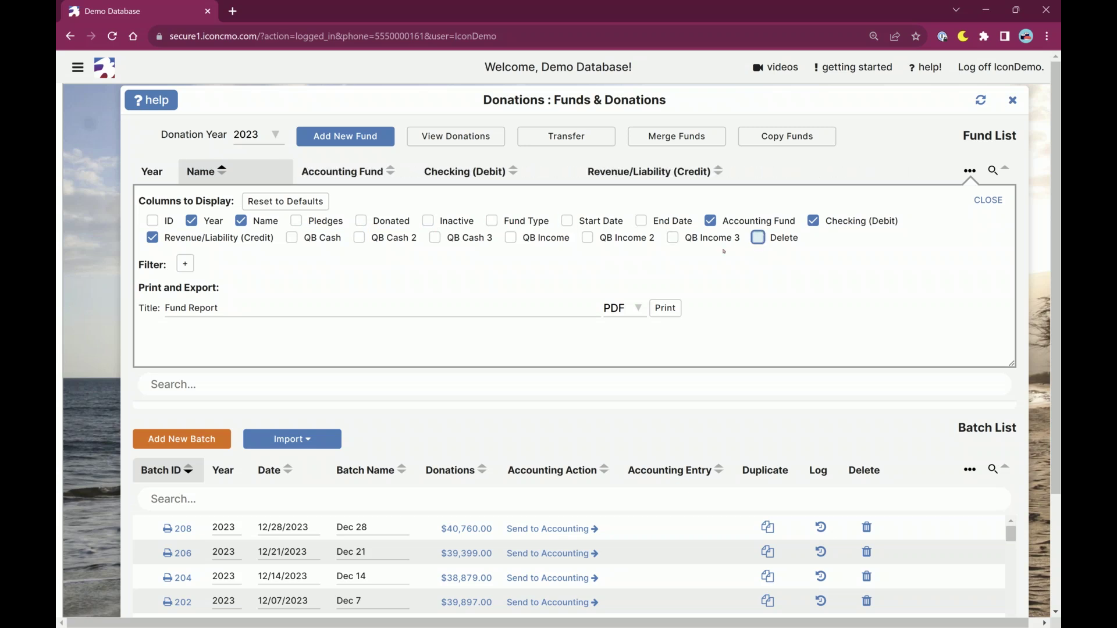
{"action": "left_click", "coordinate": [201, 222]}
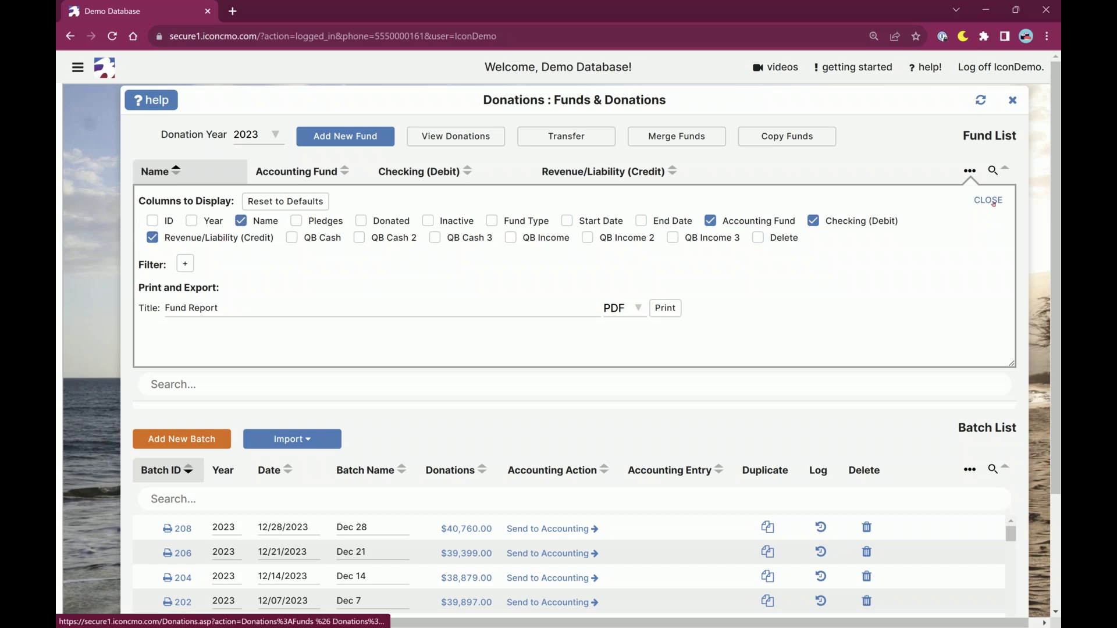
{"action": "left_click", "coordinate": [988, 200]}
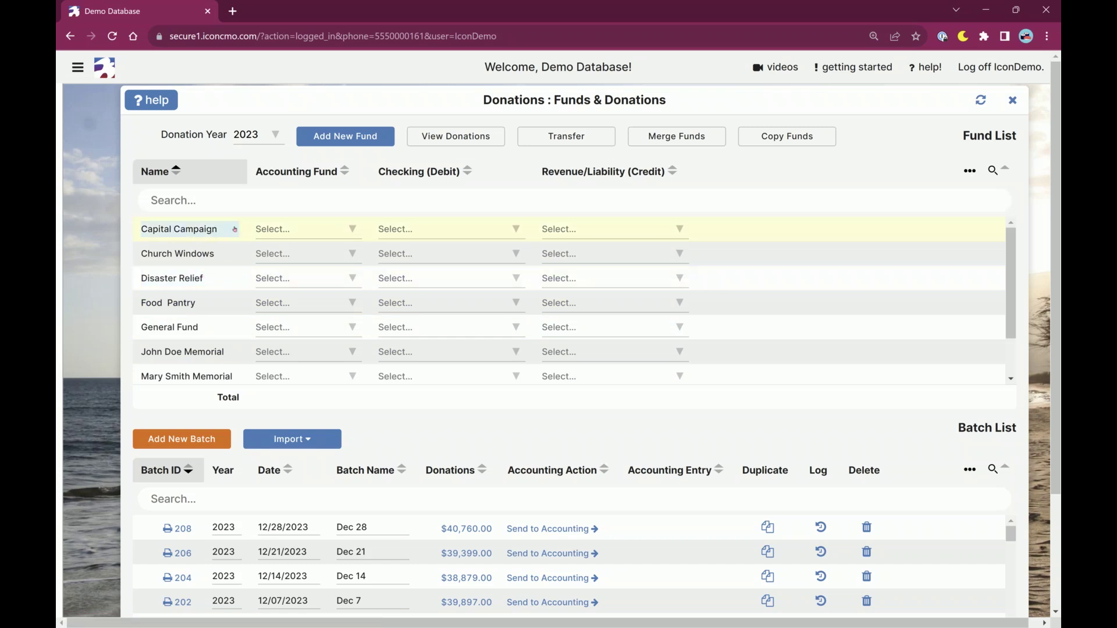
Map Capital Campaign to Building Fund, Wells Fargo Savings debit and Offering Revenues credit.
{"action": "left_click", "coordinate": [318, 230]}
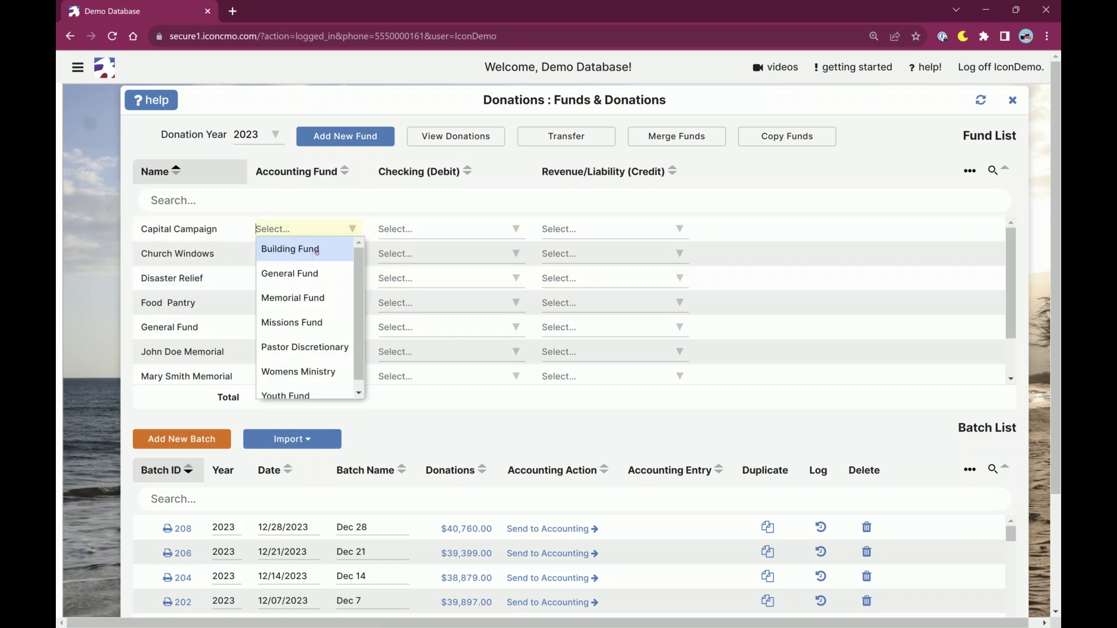
{"action": "left_click", "coordinate": [316, 250]}
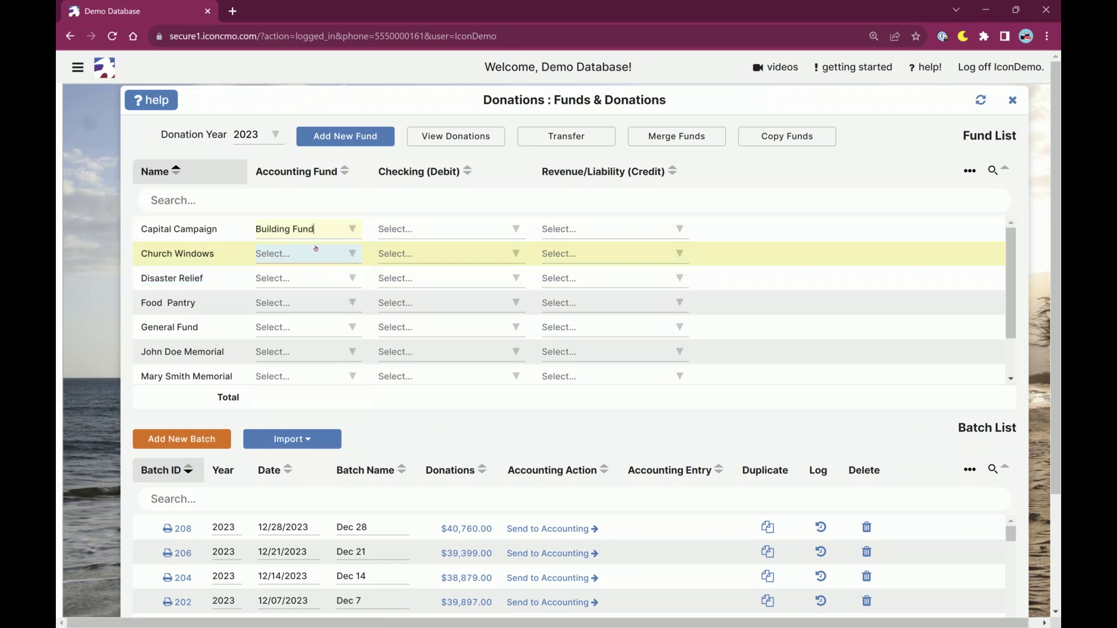
{"action": "left_click", "coordinate": [433, 226]}
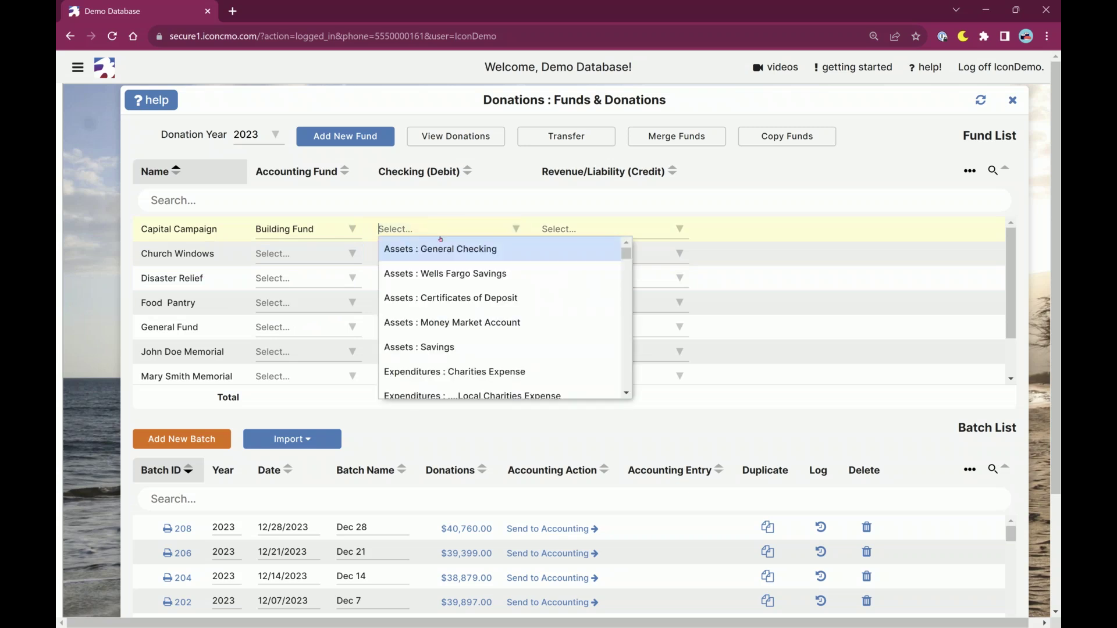
{"action": "left_click", "coordinate": [451, 274]}
{"action": "left_click", "coordinate": [571, 230]}
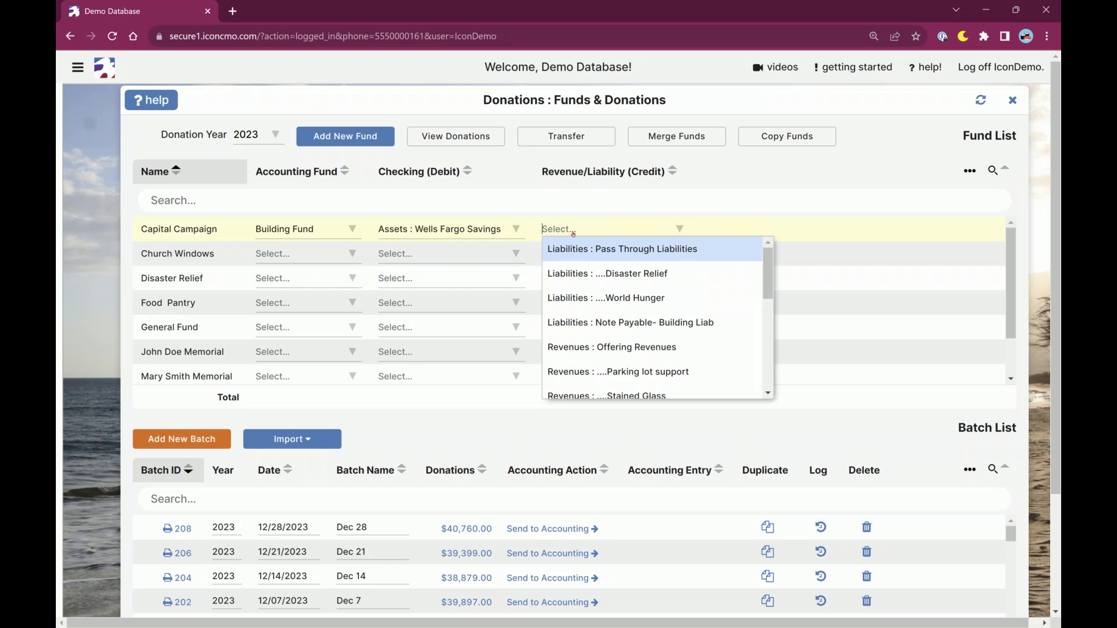
{"action": "type", "text": "offer"}
{"action": "key", "text": "Tab"}
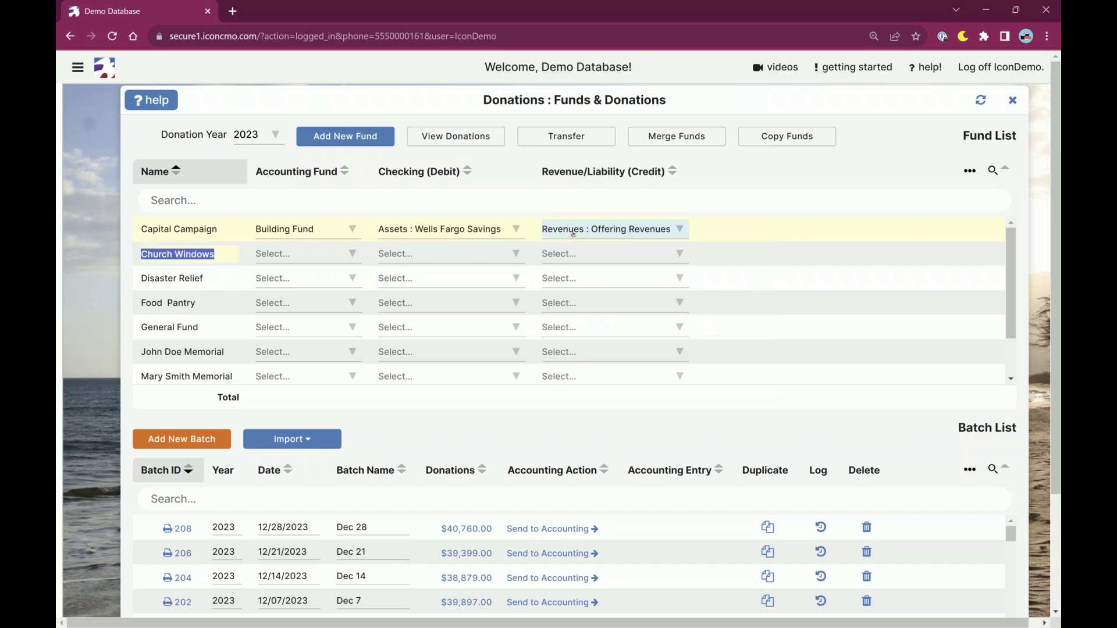
Map Church Windows to Building Fund, General Checking debit and Stained Glass credit.
{"action": "left_click", "coordinate": [277, 252]}
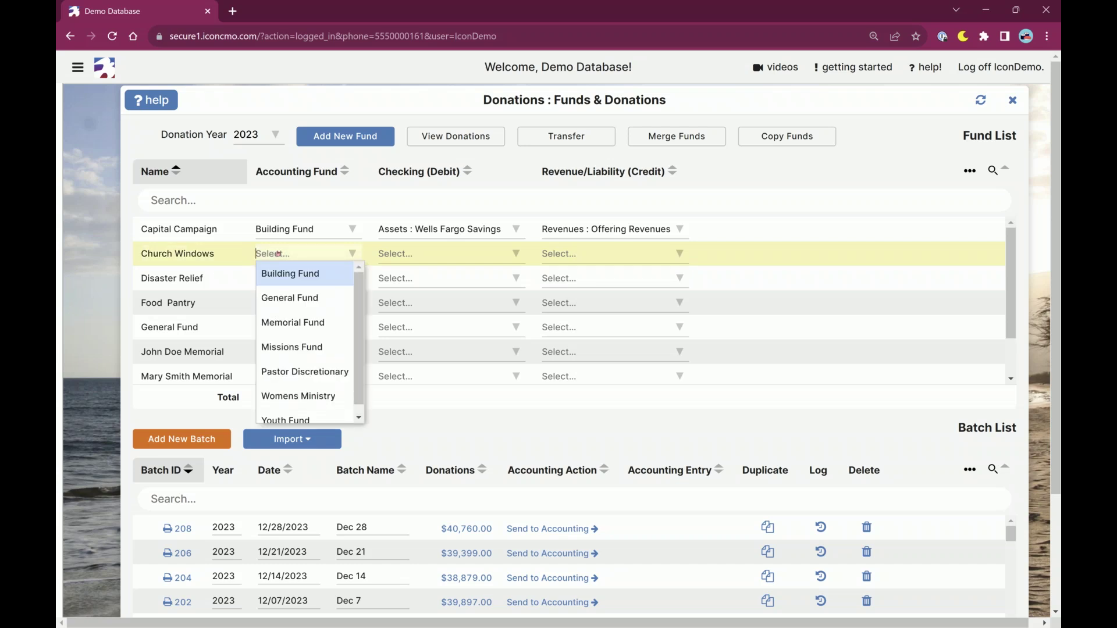
{"action": "left_click", "coordinate": [295, 283]}
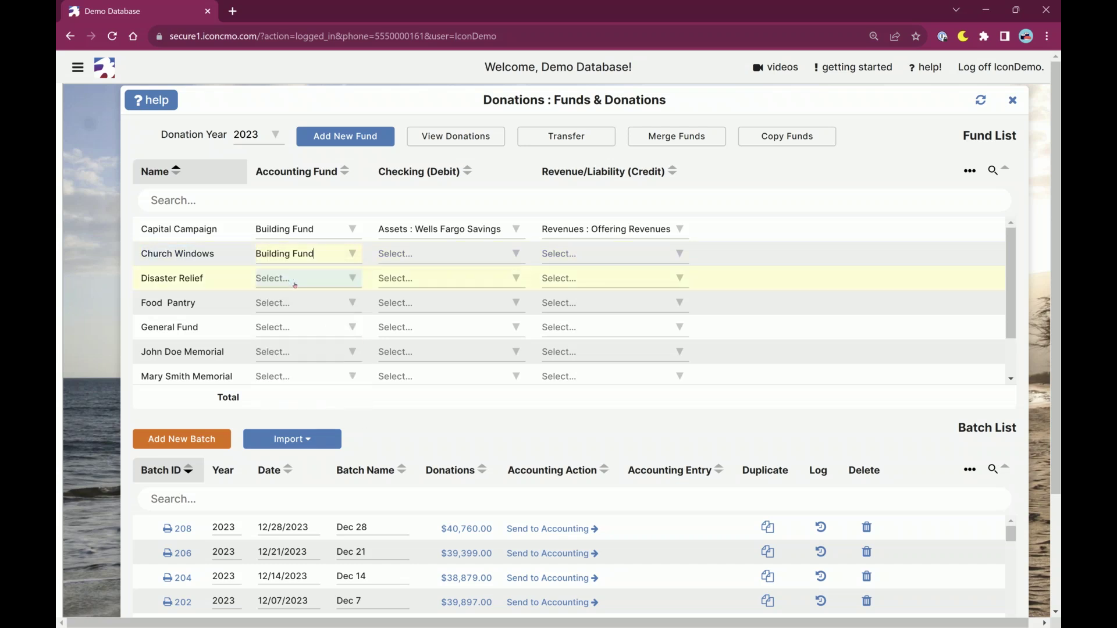
{"action": "left_click", "coordinate": [435, 259]}
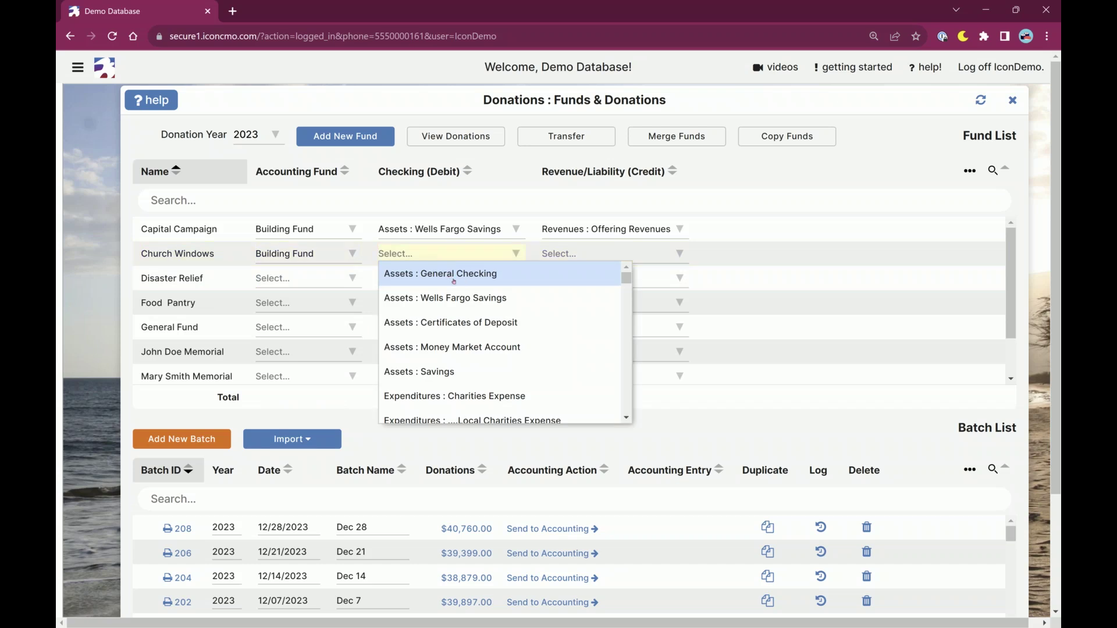
{"action": "left_click", "coordinate": [460, 274]}
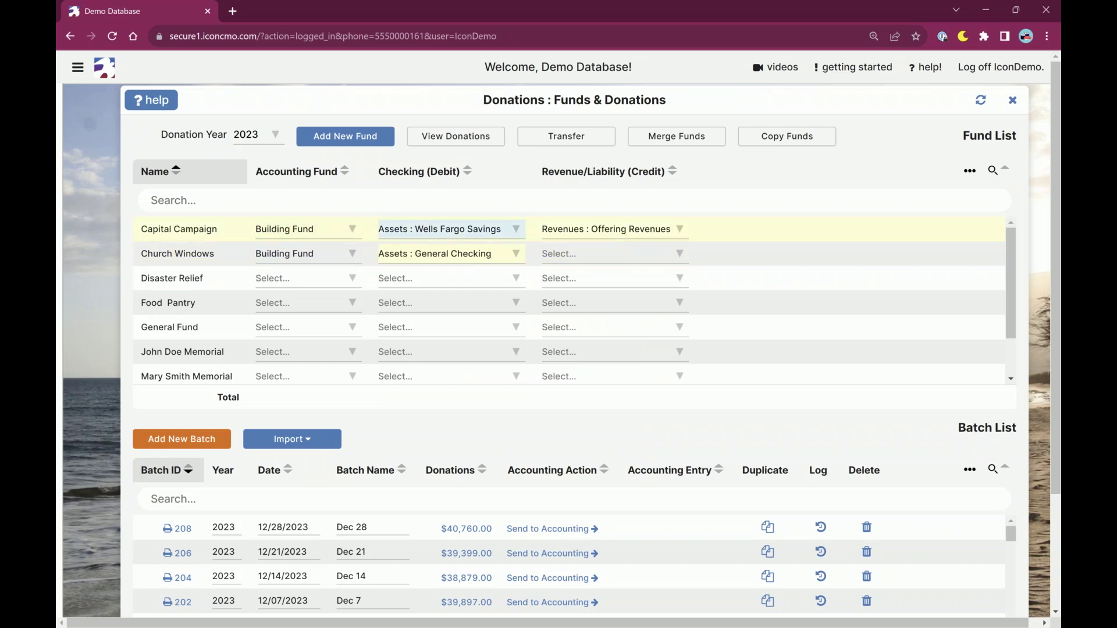
{"action": "left_click", "coordinate": [608, 258]}
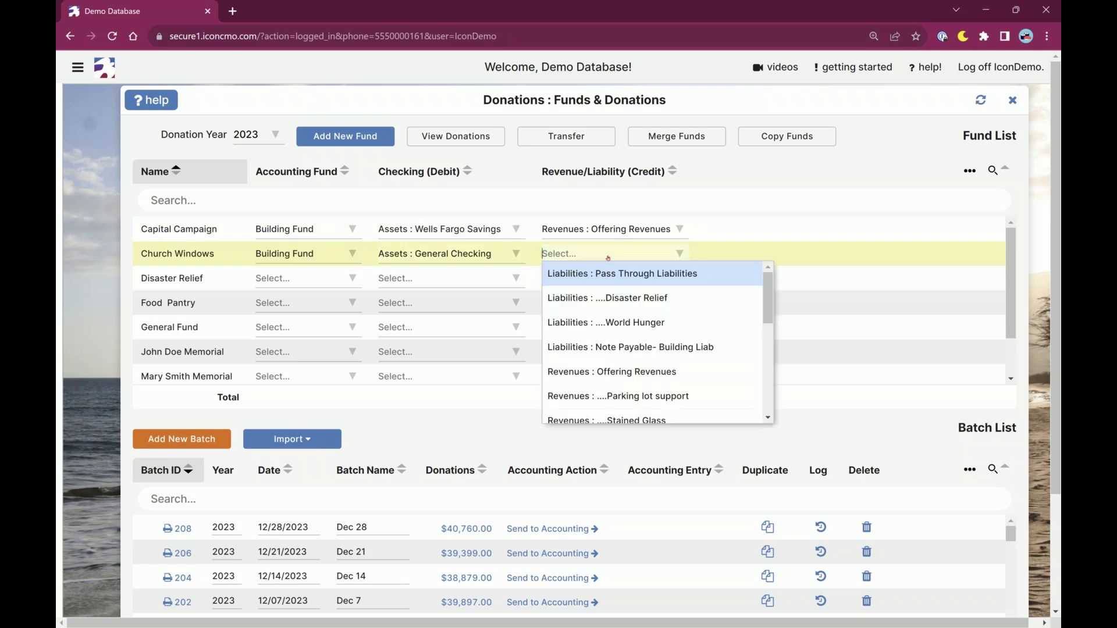
{"action": "type", "text": "stain"}
{"action": "key", "text": "Tab"}
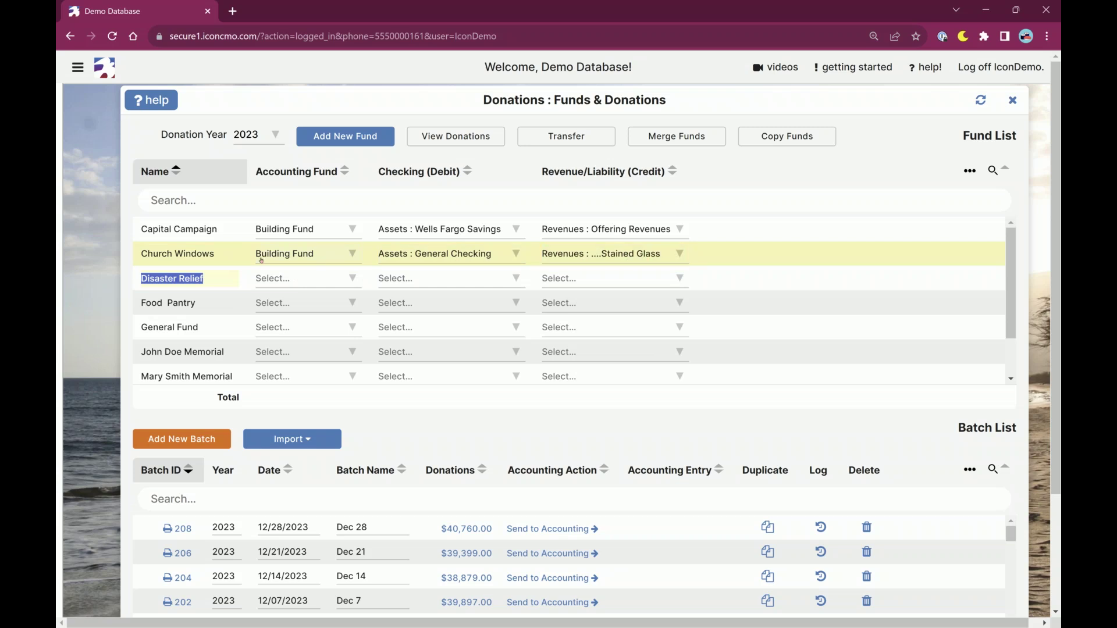
Assign Disaster Relief to Missions Fund with General Checking as its debit account.
{"action": "left_click", "coordinate": [292, 279]}
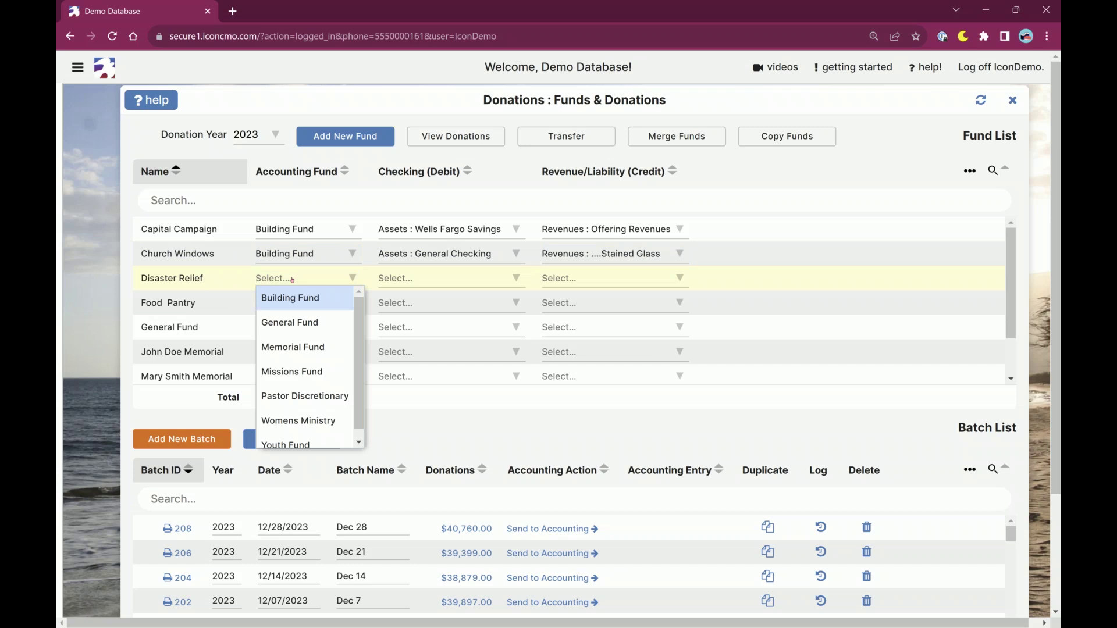
{"action": "type", "text": "mi"}
{"action": "key", "text": "Tab"}
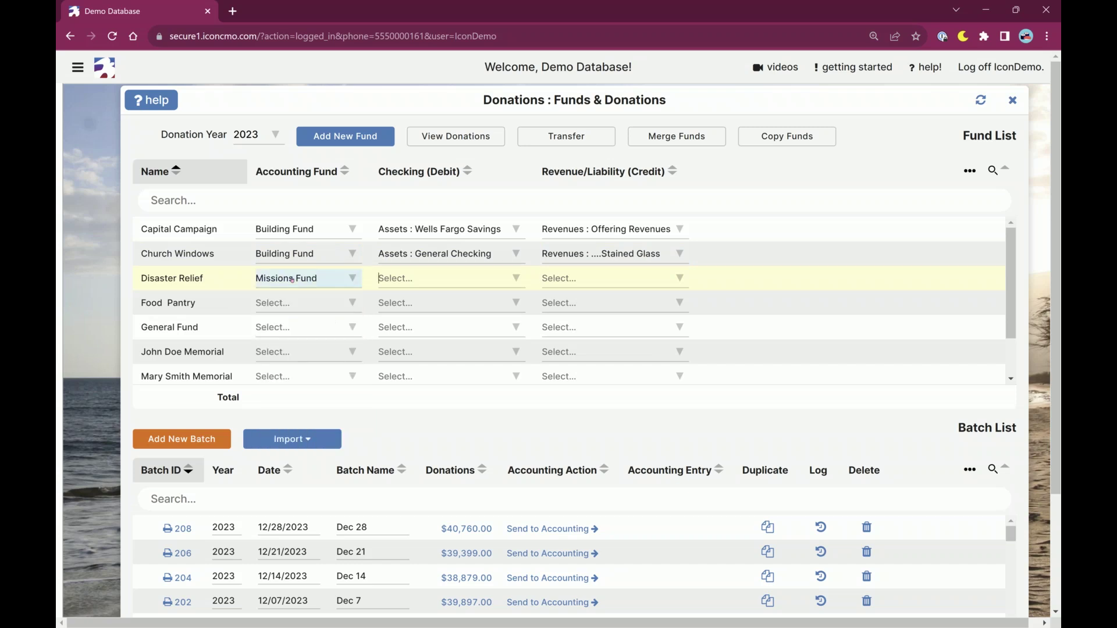
{"action": "left_click", "coordinate": [410, 278]}
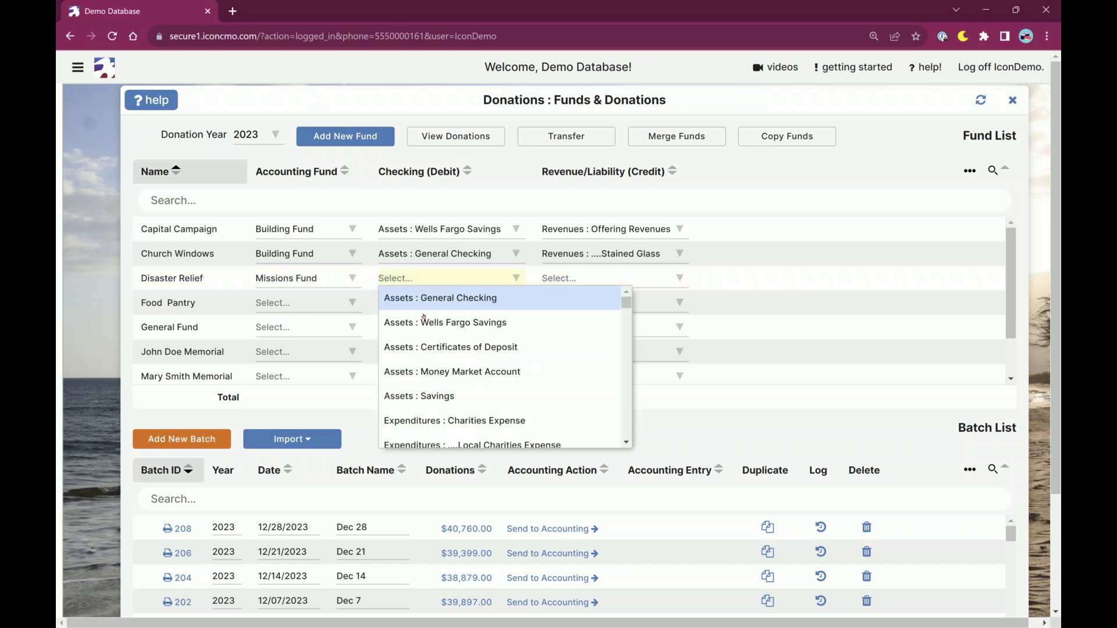
{"action": "left_click", "coordinate": [433, 347]}
{"action": "left_click", "coordinate": [447, 284]}
{"action": "left_click", "coordinate": [451, 298]}
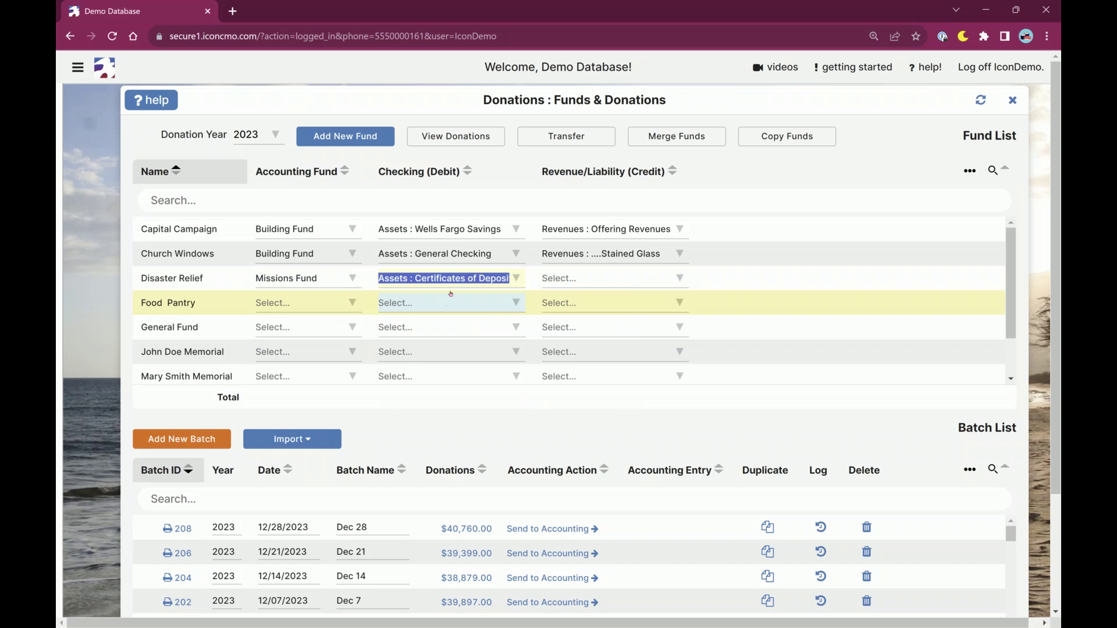
{"action": "left_click", "coordinate": [451, 289]}
{"action": "scroll", "coordinate": [457, 311], "scroll_direction": "up", "scroll_amount": 1}
{"action": "left_click", "coordinate": [474, 303]}
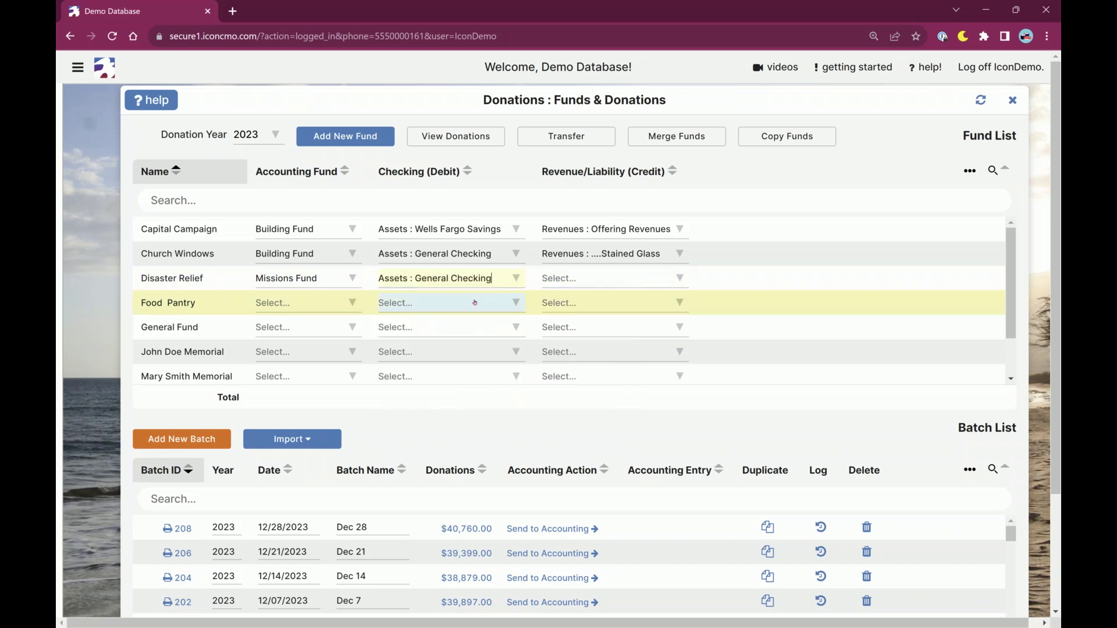
Set Disaster Relief's credit account to the Disaster Relief liability.
{"action": "left_click", "coordinate": [582, 278]}
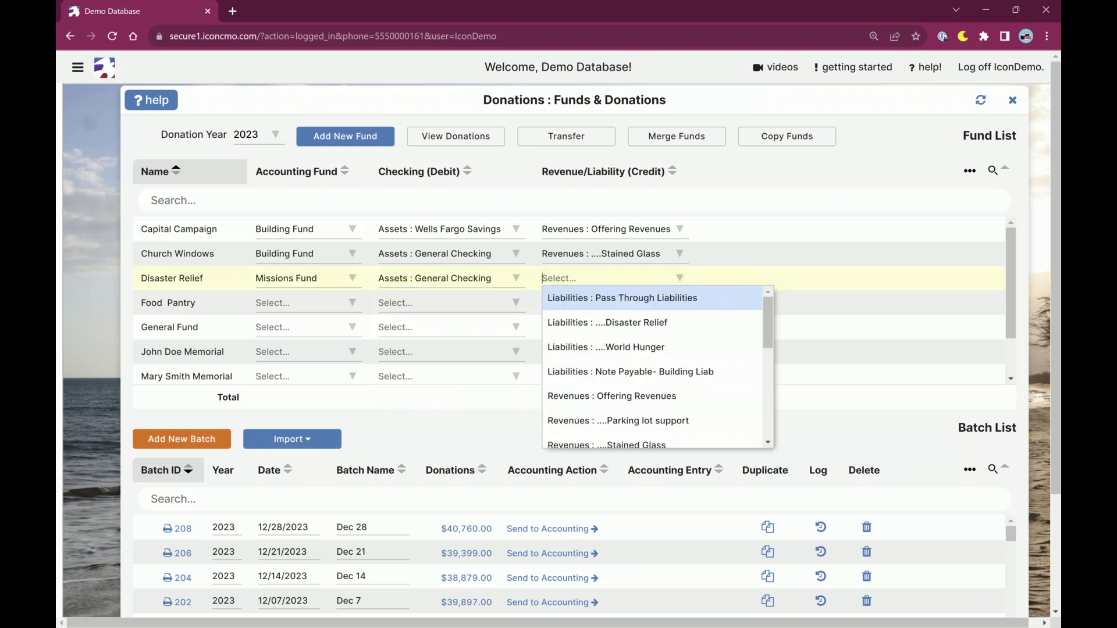
{"action": "type", "text": "di"}
{"action": "key", "text": "Tab"}
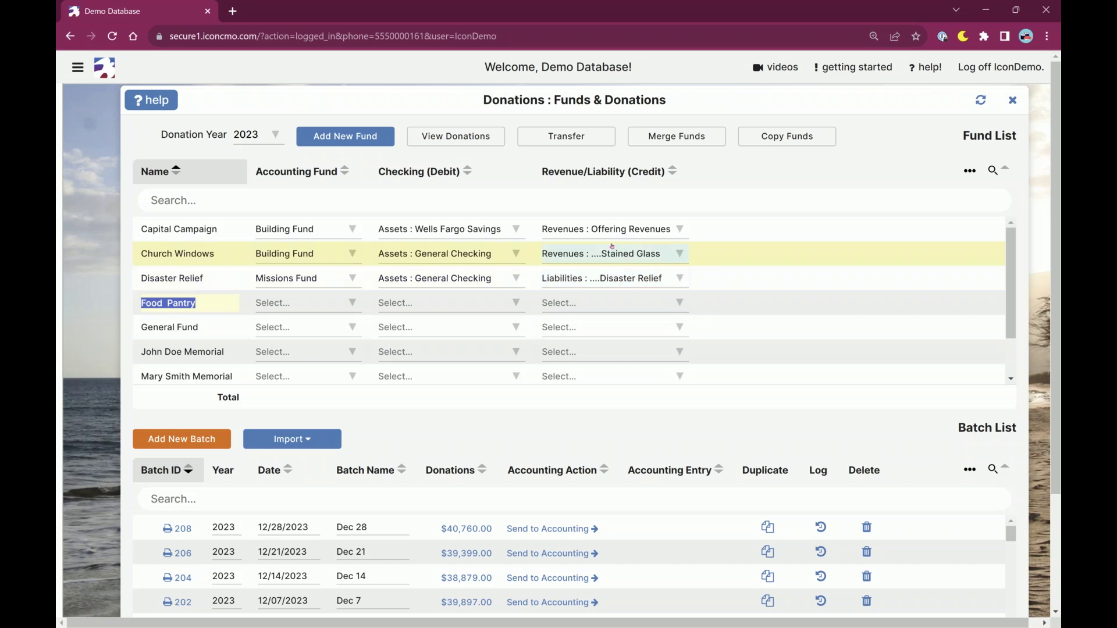
{"action": "left_click", "coordinate": [609, 278]}
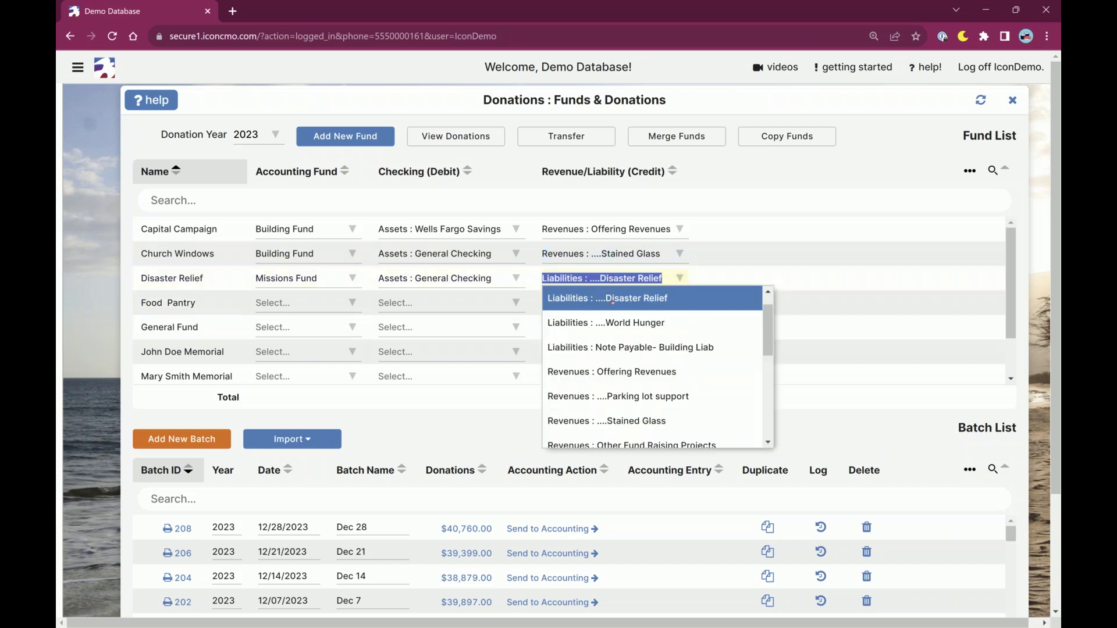
{"action": "left_click", "coordinate": [605, 301]}
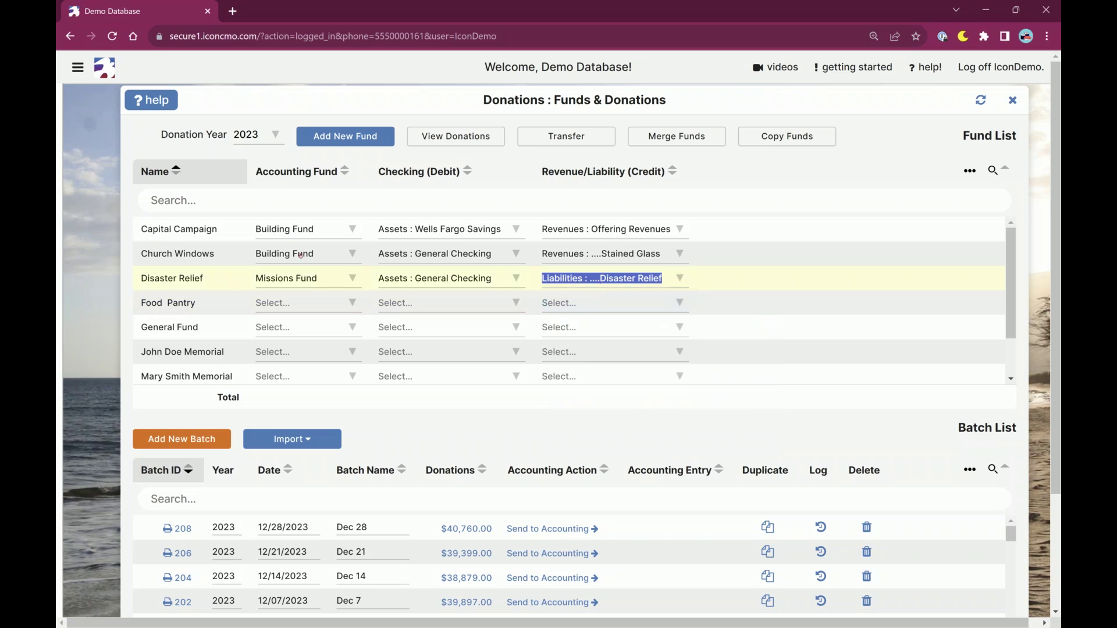
{"action": "left_click_drag", "start_coordinate": [208, 279], "coordinate": [140, 278]}
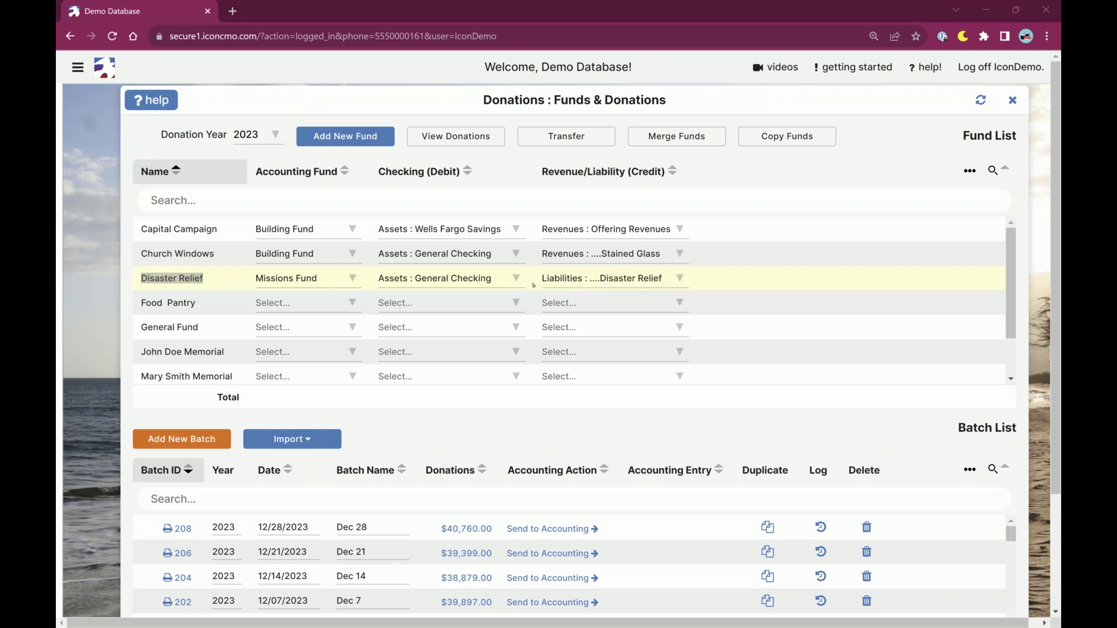
{"action": "left_click", "coordinate": [579, 282]}
{"action": "left_click", "coordinate": [604, 305]}
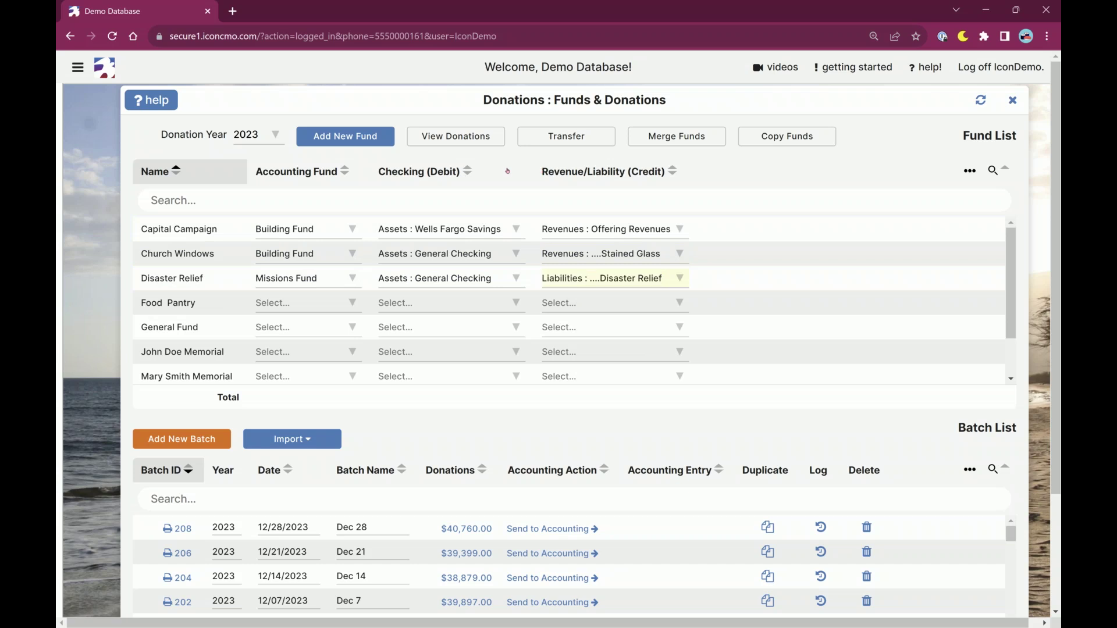
Map Food Pantry to General Fund, Wells Fargo Savings debit and World Hunger credit.
{"action": "left_click", "coordinate": [419, 171]}
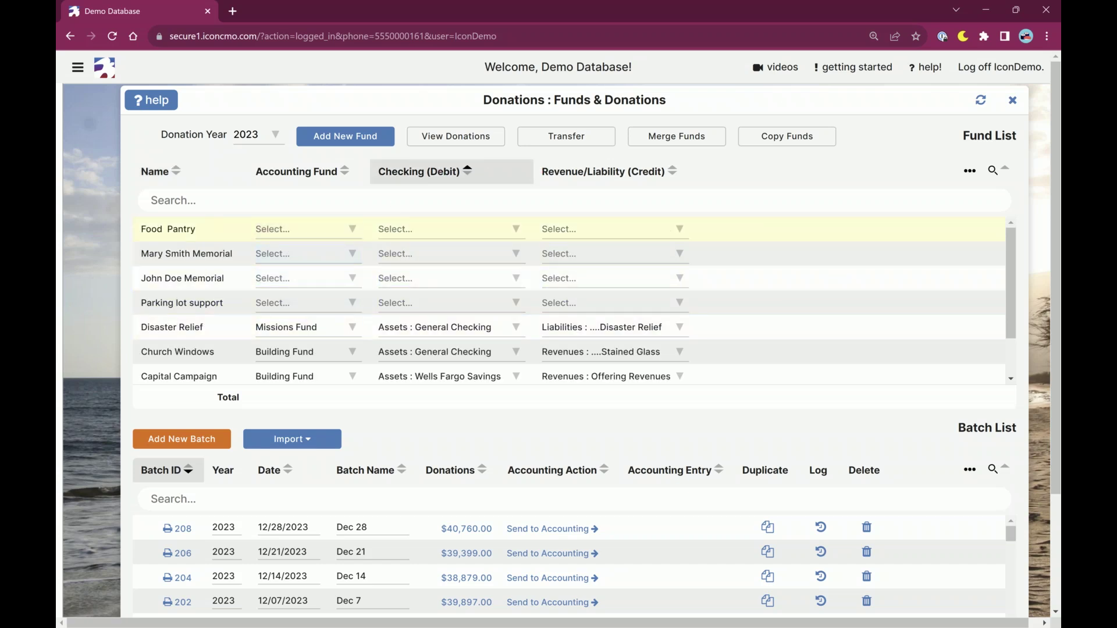
{"action": "left_click", "coordinate": [288, 228]}
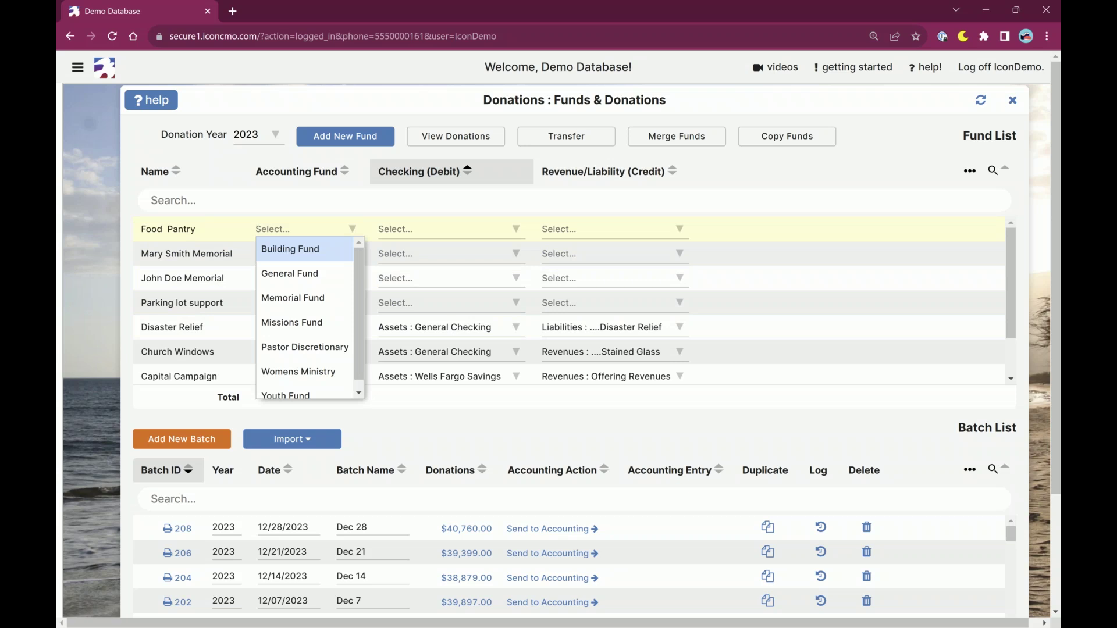
{"action": "type", "text": "gen"}
{"action": "key", "text": "Tab"}
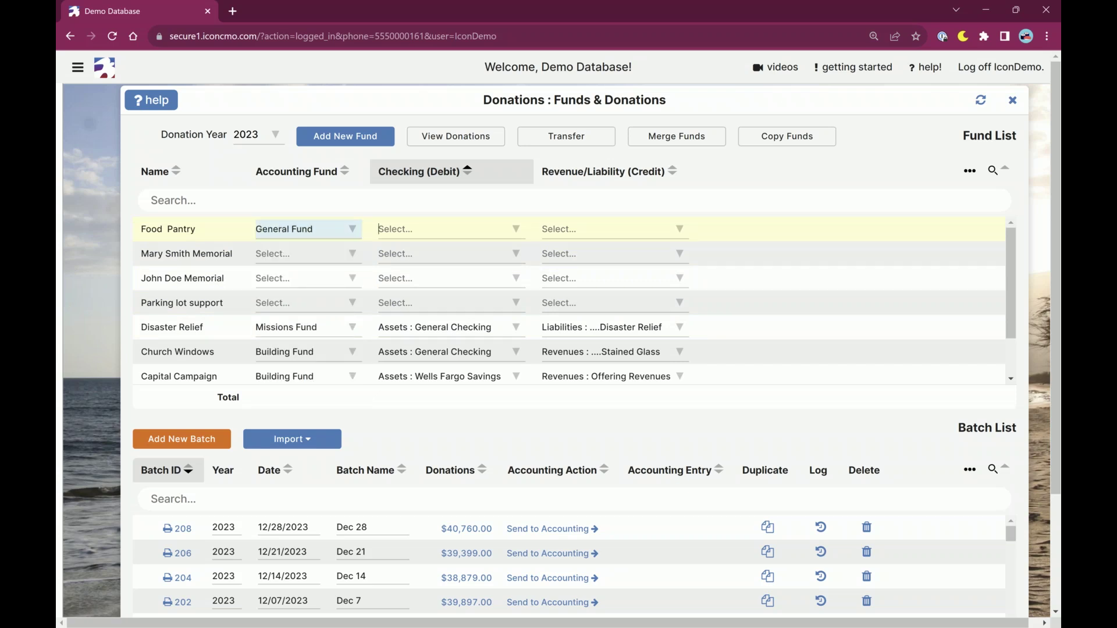
{"action": "left_click", "coordinate": [582, 228]}
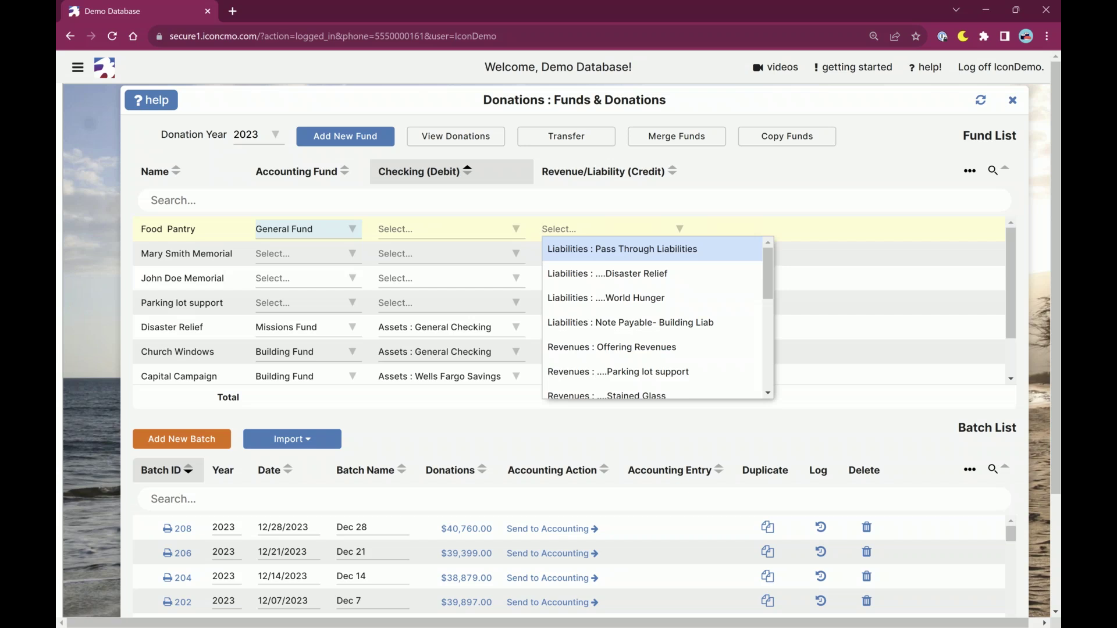
{"action": "key", "text": "Down"}
{"action": "key", "text": "Down"}
{"action": "key", "text": "Tab"}
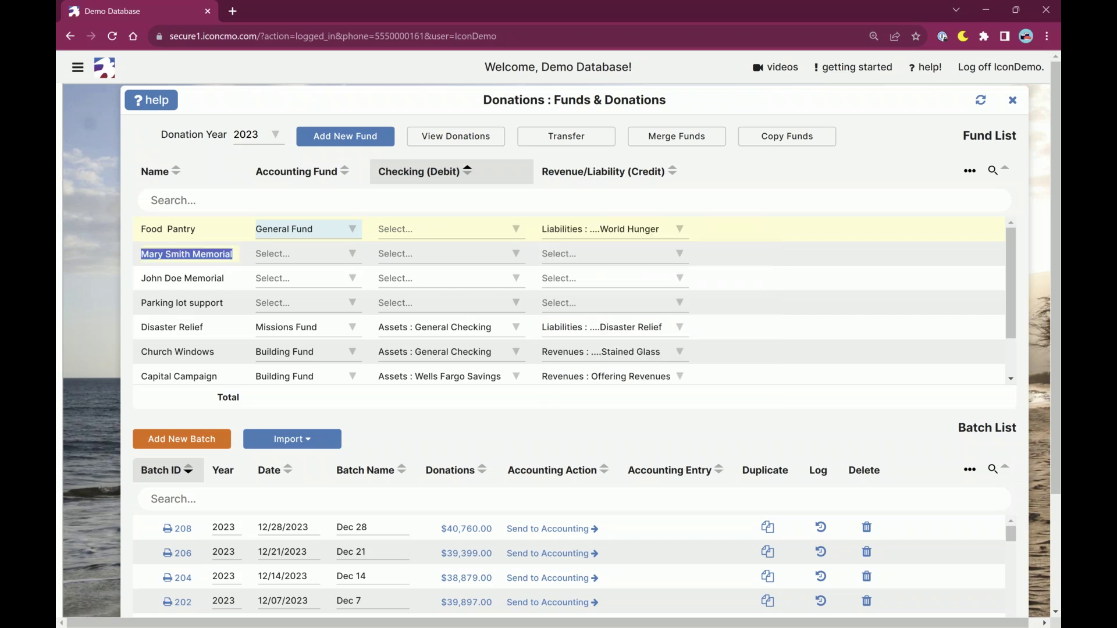
{"action": "left_click", "coordinate": [448, 228]}
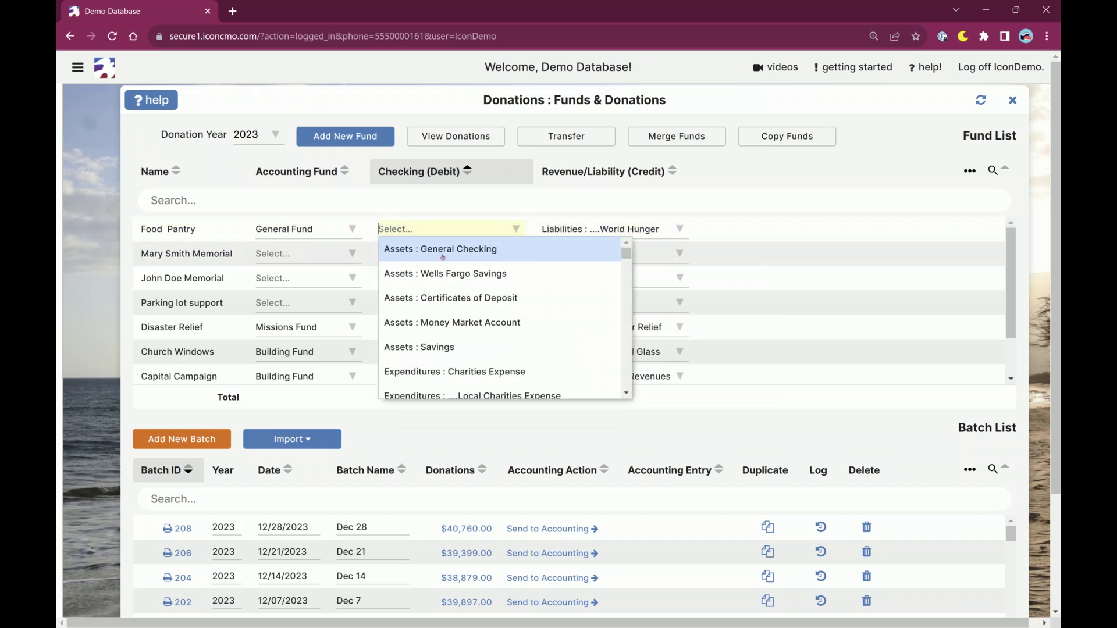
{"action": "left_click", "coordinate": [445, 274]}
Give John Doe Memorial Memorial Fund and General Checking, then sort funds by name.
{"action": "left_click", "coordinate": [324, 254]}
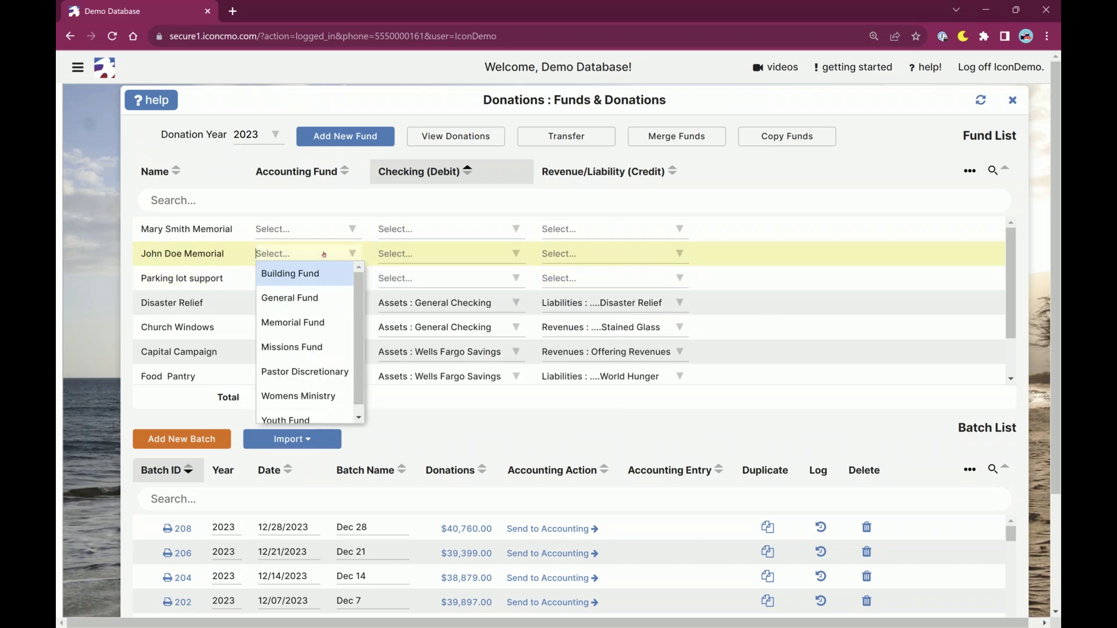
{"action": "type", "text": "memo"}
{"action": "key", "text": "Tab"}
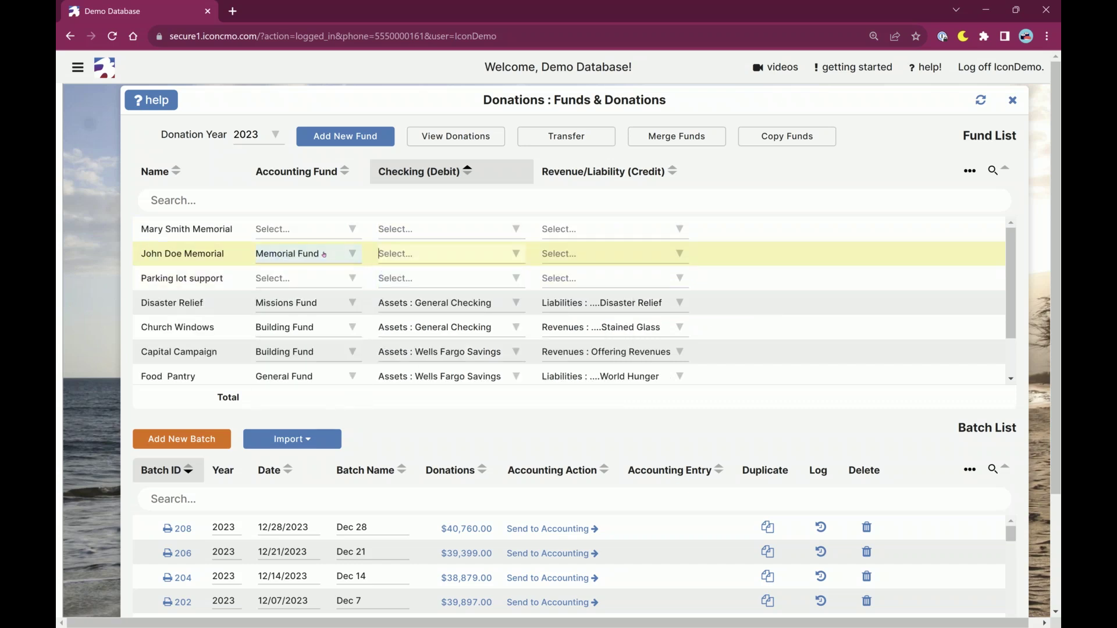
{"action": "key", "text": "Down"}
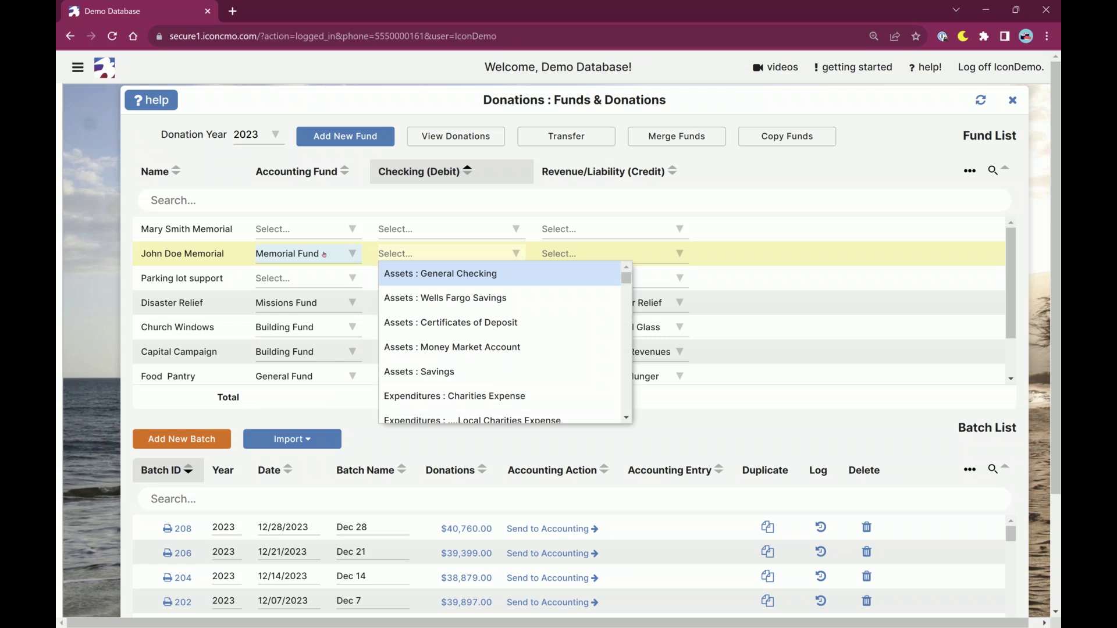
{"action": "key", "text": "Return"}
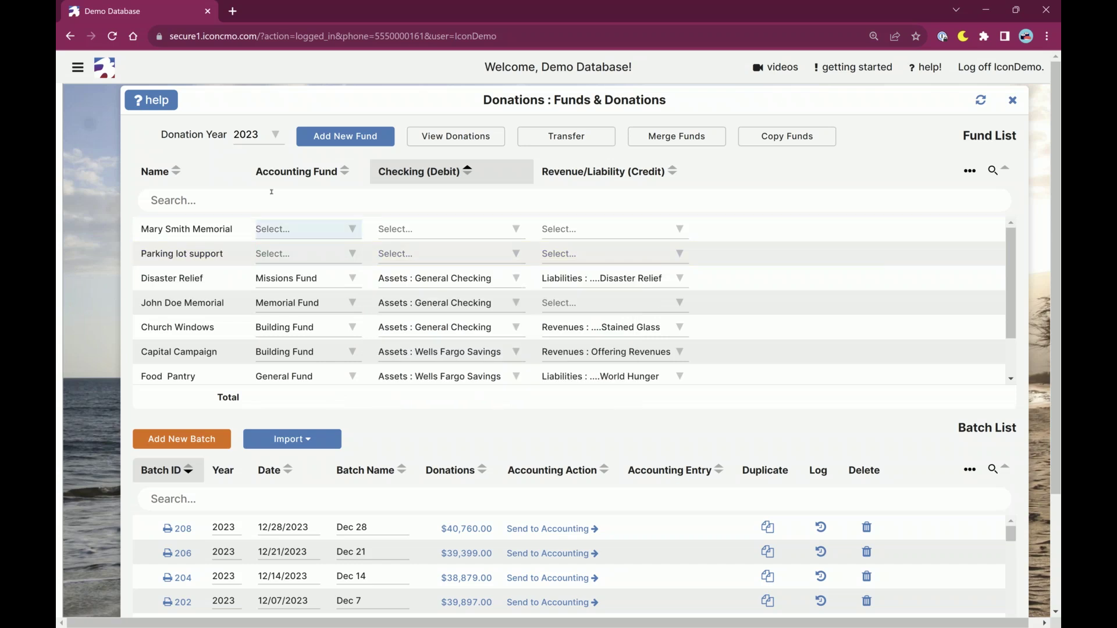
{"action": "left_click", "coordinate": [177, 173]}
{"action": "left_click", "coordinate": [177, 172]}
{"action": "left_click", "coordinate": [177, 172]}
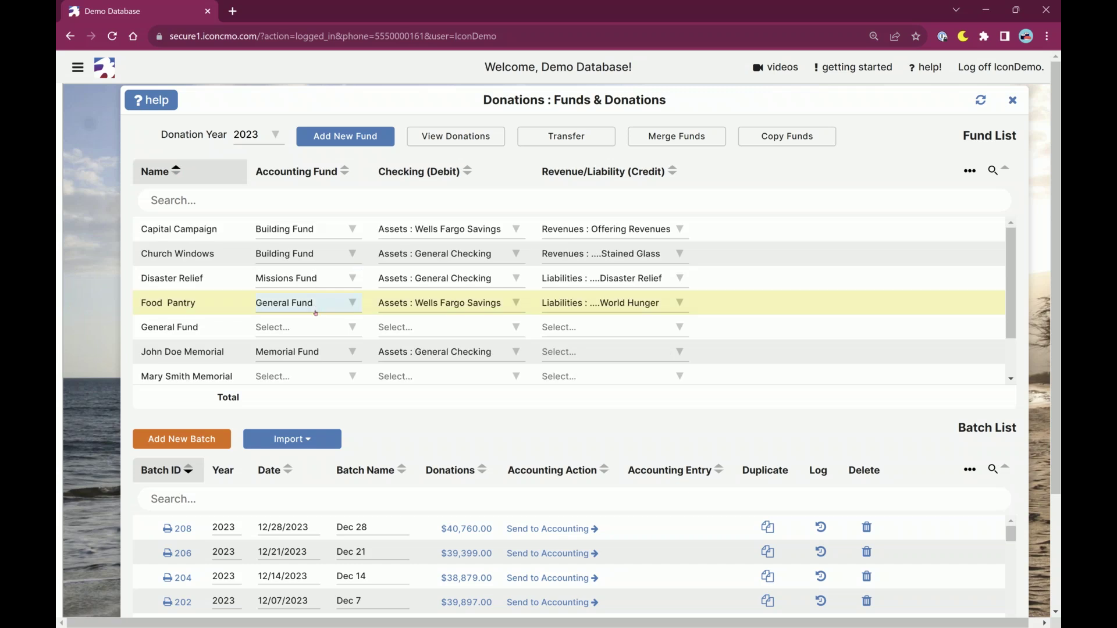
Map the General Fund row to Memorial Fund, Wells Fargo Savings and Offering Revenues.
{"action": "left_click", "coordinate": [306, 329]}
{"action": "type", "text": "memori"}
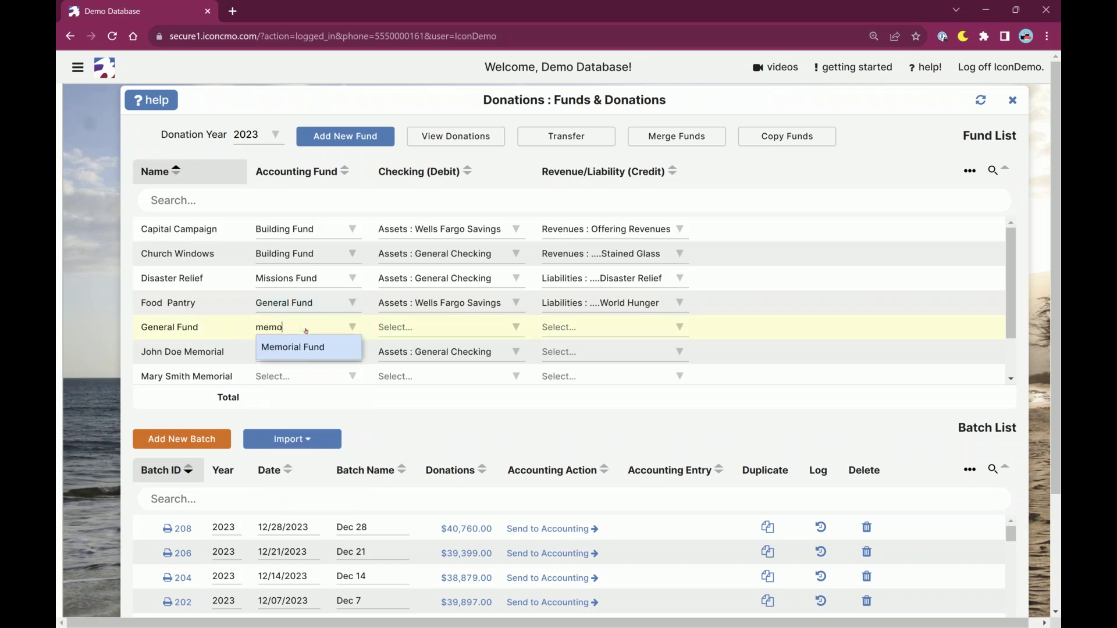
{"action": "key", "text": "Return"}
{"action": "key", "text": "Tab"}
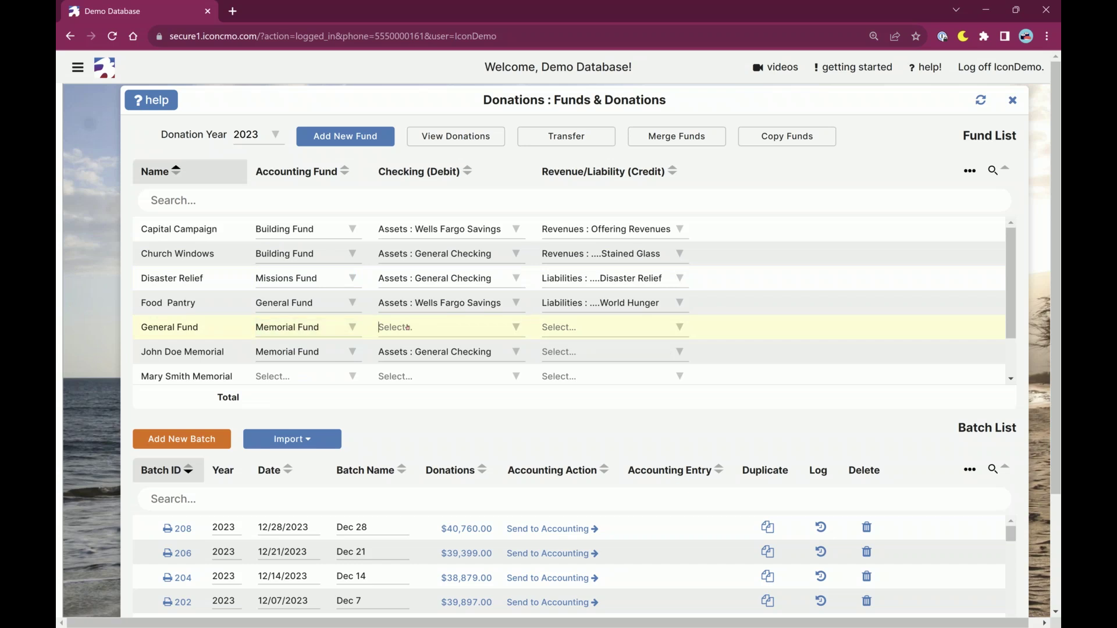
{"action": "key", "text": "Down"}
{"action": "key", "text": "Down"}
{"action": "key", "text": "Up"}
{"action": "key", "text": "Return"}
{"action": "key", "text": "Tab"}
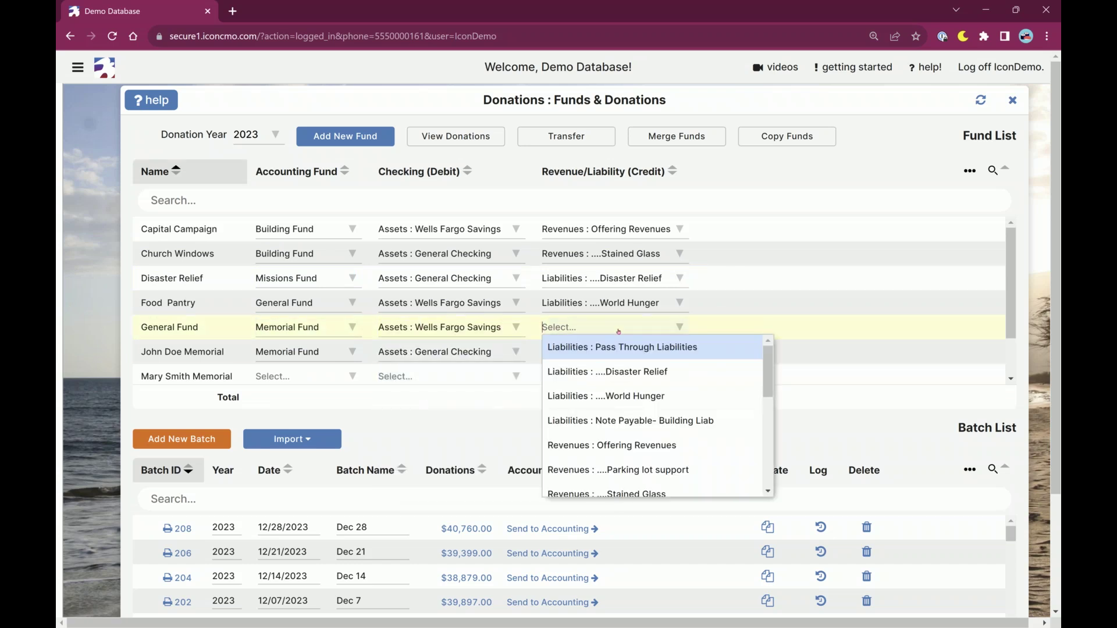
{"action": "type", "text": "offeri"}
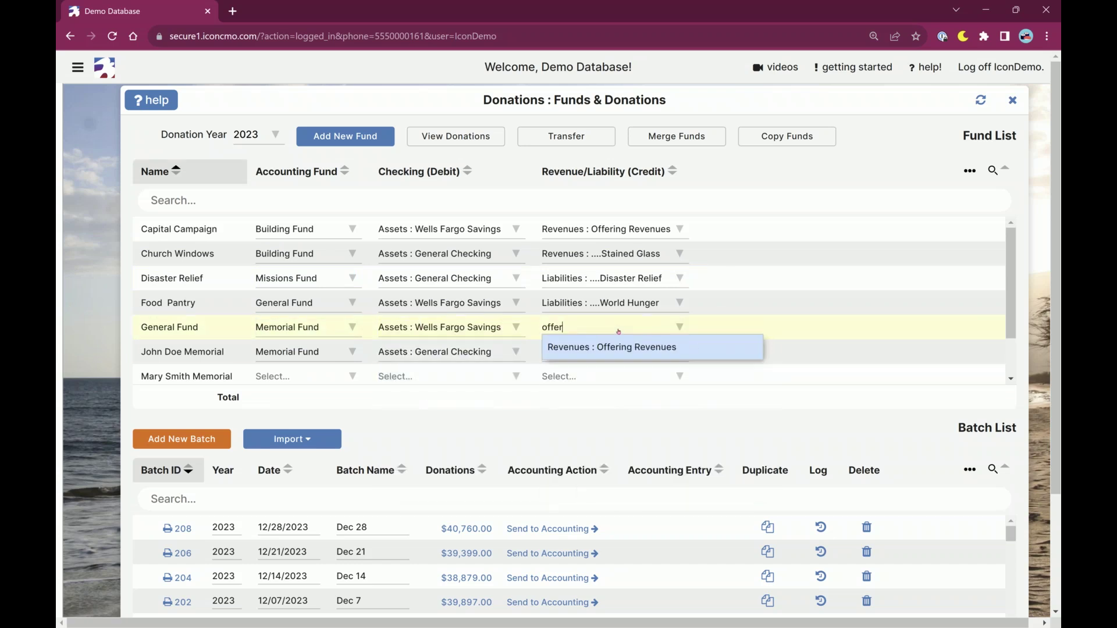
{"action": "key", "text": "Return"}
{"action": "key", "text": "Tab"}
Set John Doe Memorial's revenue account to Offering Revenues.
{"action": "left_click", "coordinate": [618, 346]}
{"action": "type", "text": "offer"}
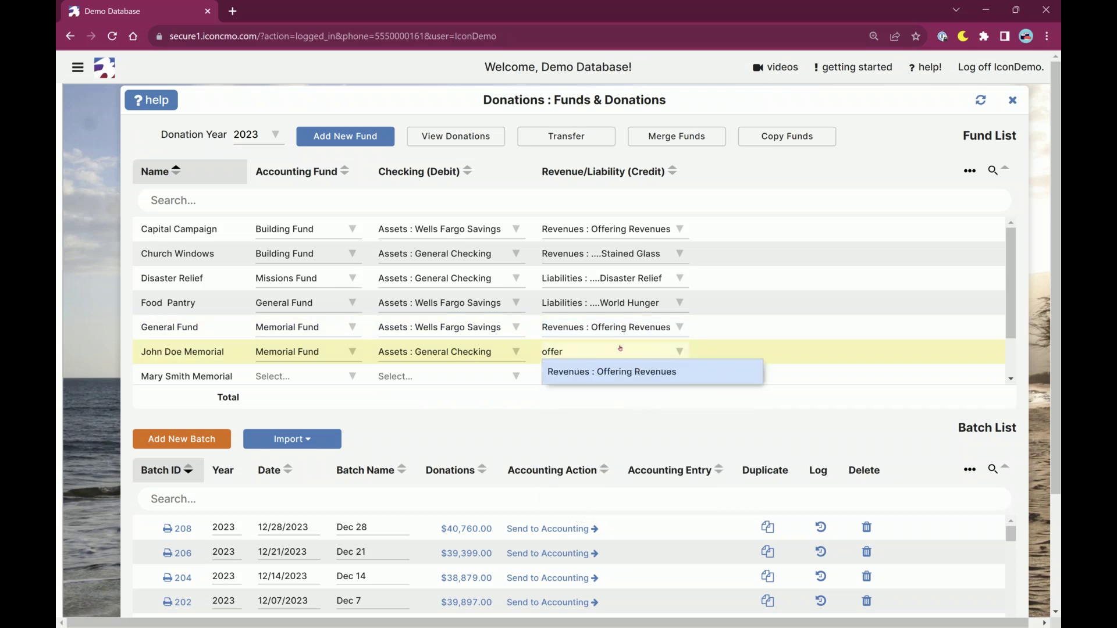
{"action": "key", "text": "Return"}
{"action": "key", "text": "Tab"}
{"action": "scroll", "coordinate": [620, 348], "scroll_direction": "down", "scroll_amount": 1}
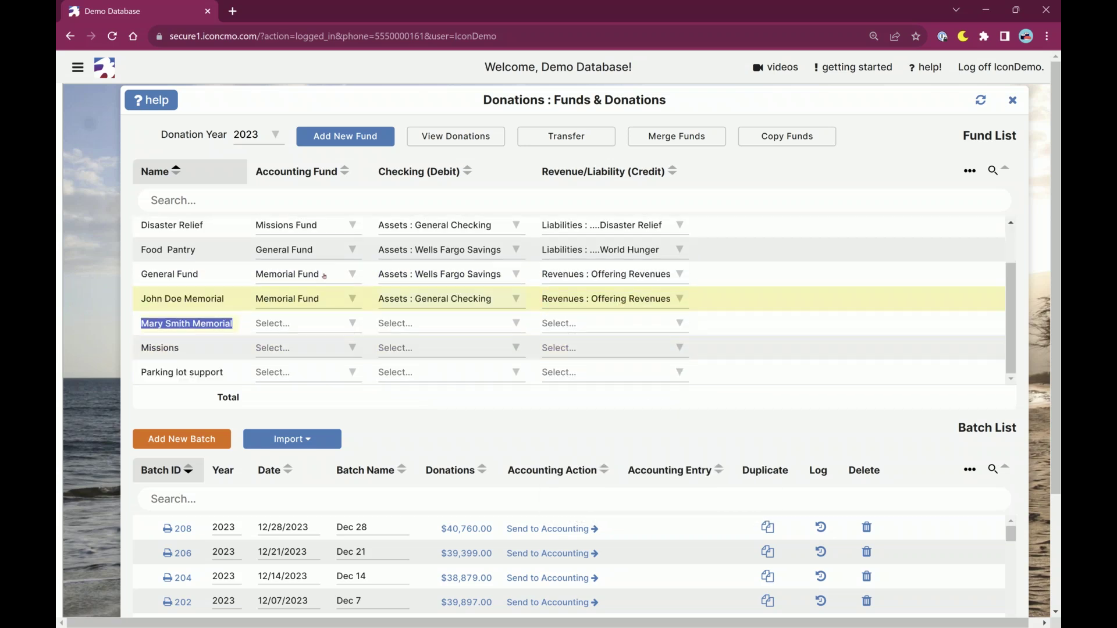
Correct the General Fund row's accounting fund to General Fund.
{"action": "left_click", "coordinate": [287, 275]}
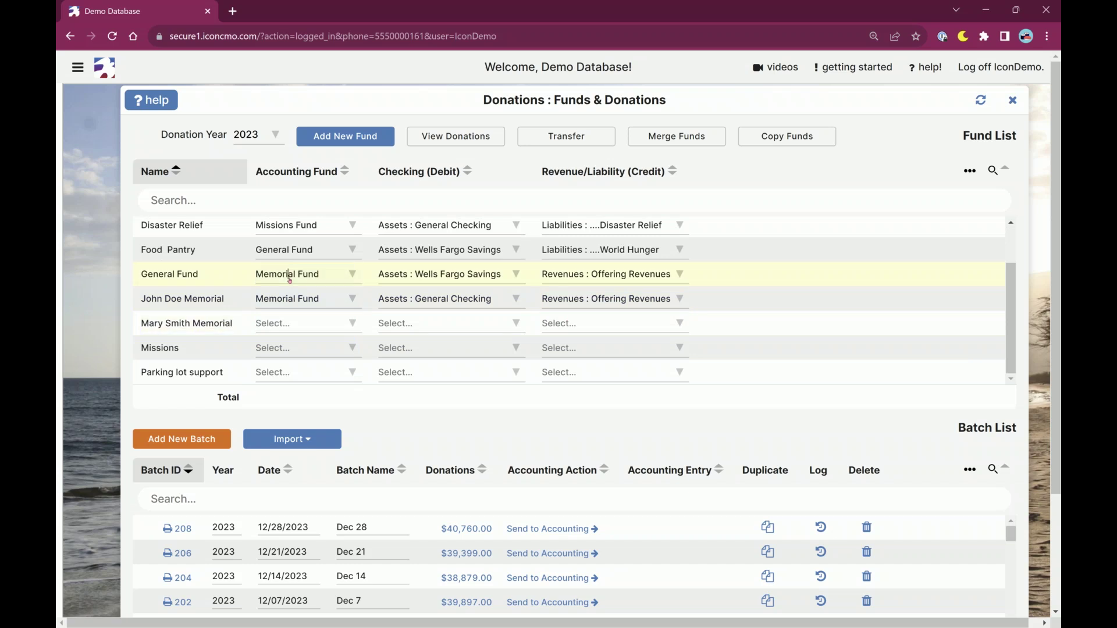
{"action": "type", "text": "gebne"}
{"action": "key", "text": "BackSpace"}
{"action": "key", "text": "BackSpace"}
{"action": "key", "text": "BackSpace"}
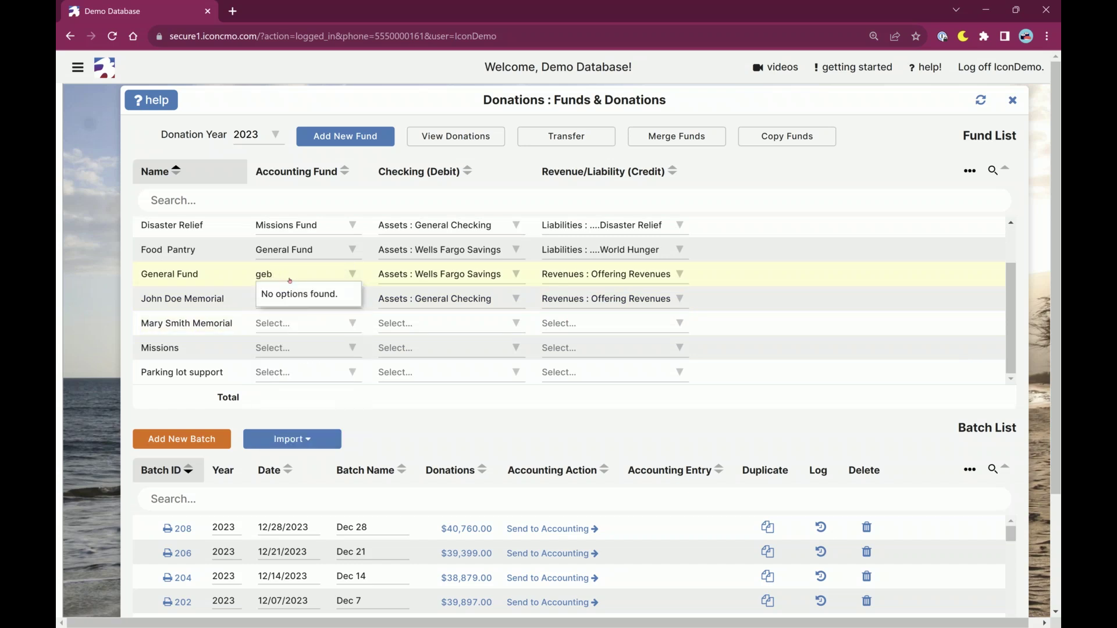
{"action": "key", "text": "Return"}
{"action": "key", "text": "Tab"}
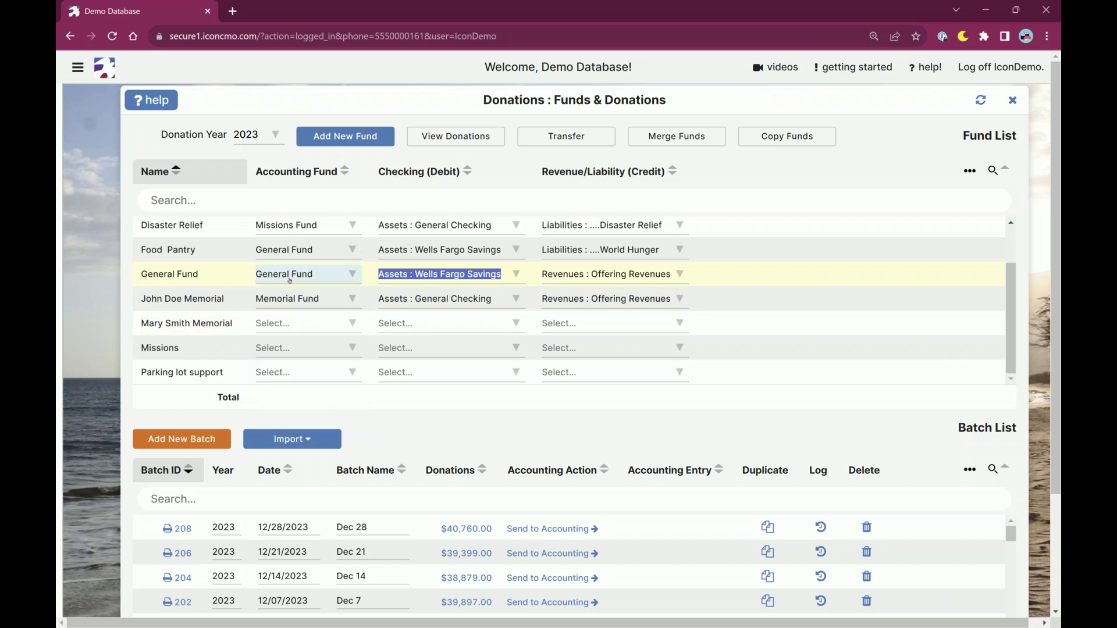
Map Mary Smith Memorial to Memorial Fund, Savings and Offering Revenues.
{"action": "left_click", "coordinate": [290, 323]}
{"action": "type", "text": "mem"}
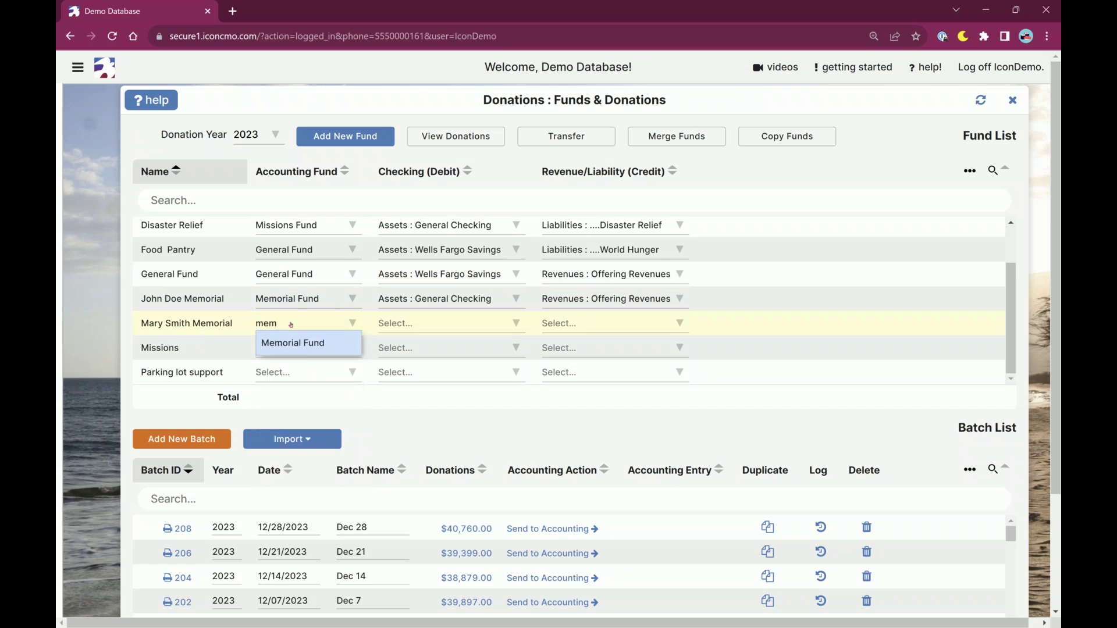
{"action": "key", "text": "Return"}
{"action": "key", "text": "Tab"}
{"action": "key", "text": "Down"}
{"action": "key", "text": "Down"}
{"action": "key", "text": "Down"}
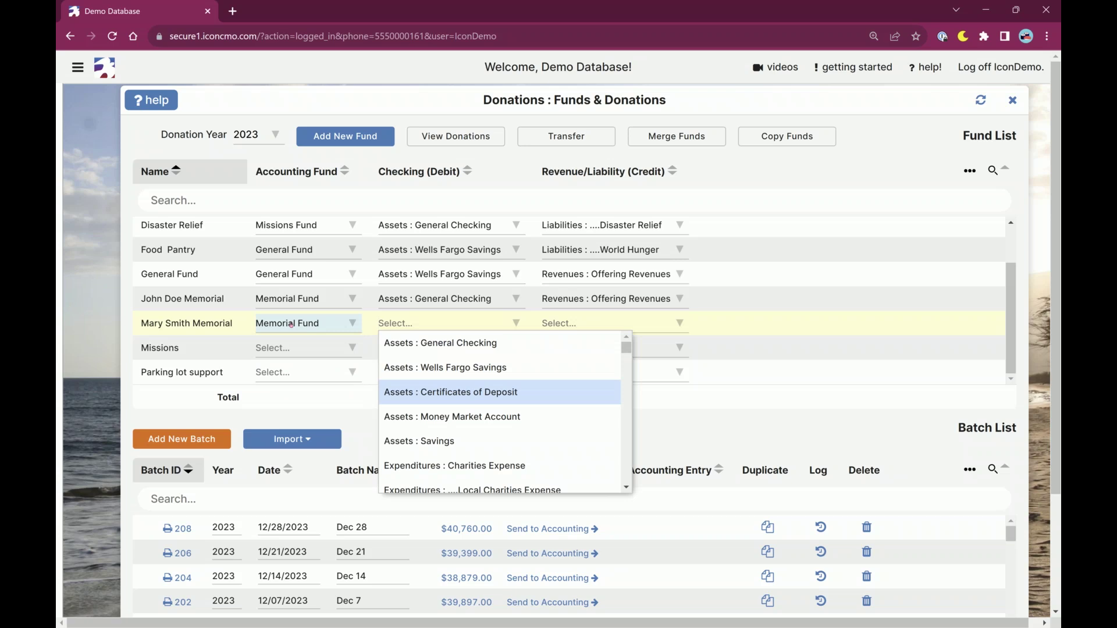
{"action": "key", "text": "Down"}
{"action": "key", "text": "Down"}
{"action": "key", "text": "Up"}
{"action": "key", "text": "Up"}
{"action": "key", "text": "Up"}
{"action": "key", "text": "Down"}
{"action": "key", "text": "Down"}
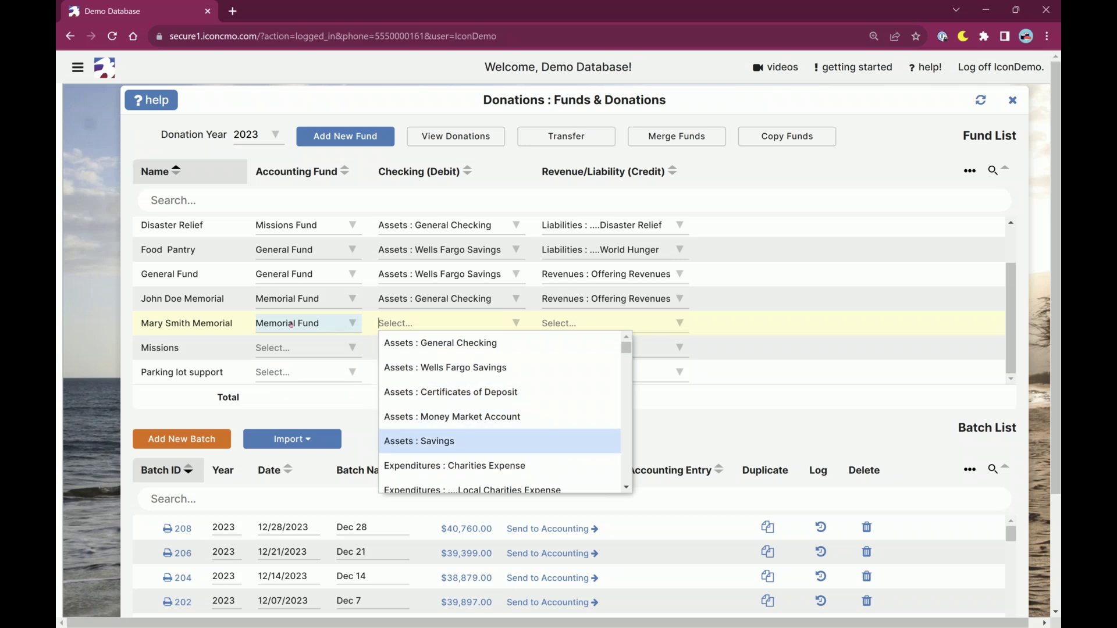
{"action": "key", "text": "Return"}
{"action": "key", "text": "Return"}
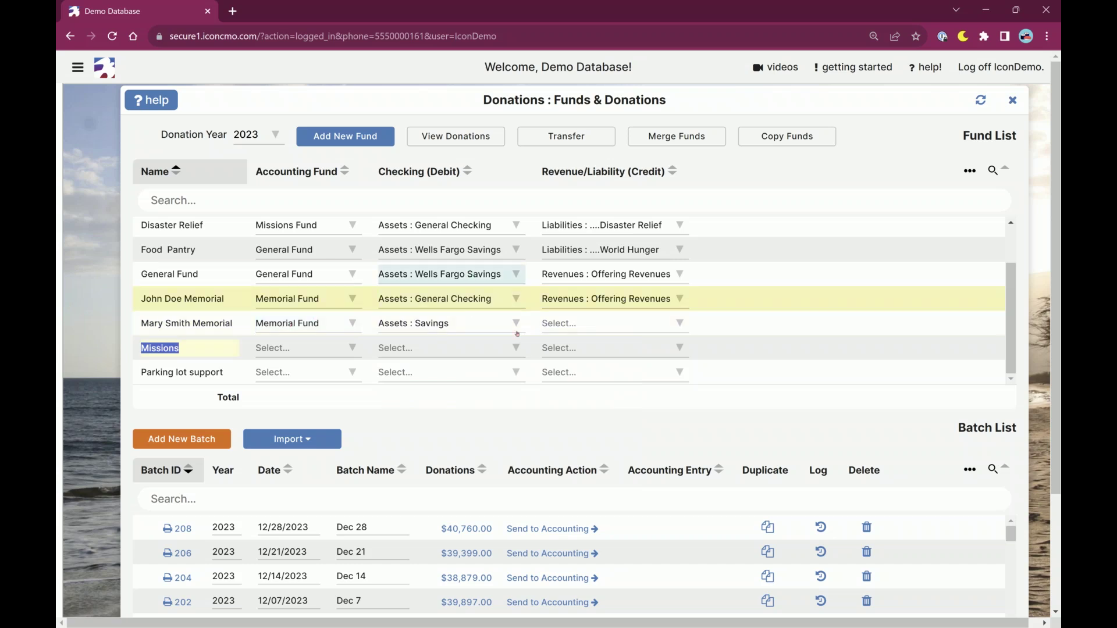
{"action": "left_click", "coordinate": [611, 323]}
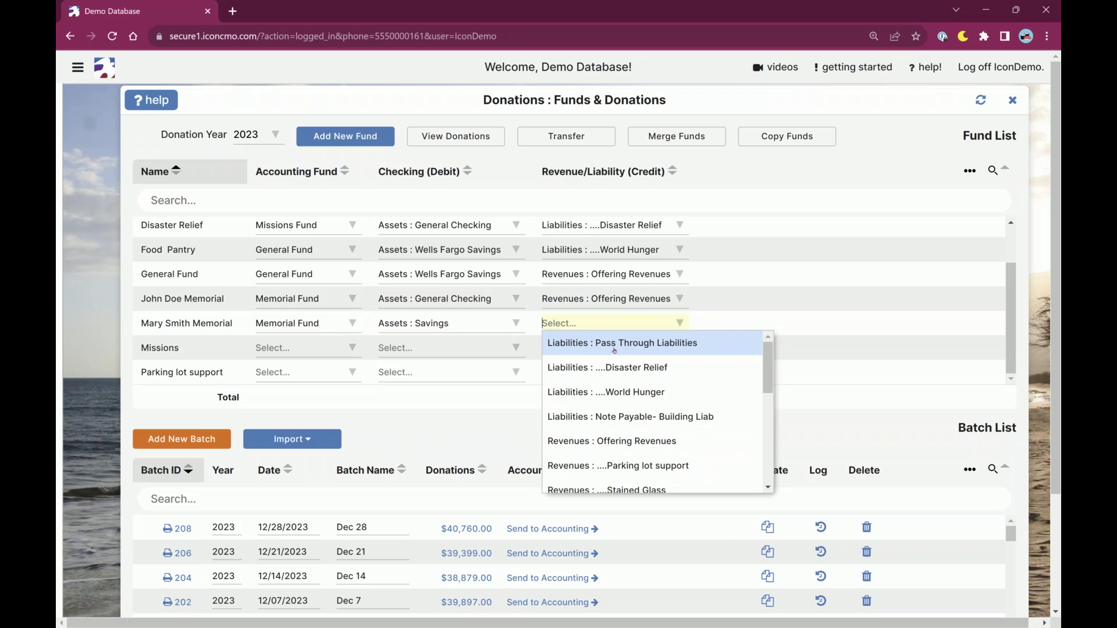
{"action": "type", "text": "offer"}
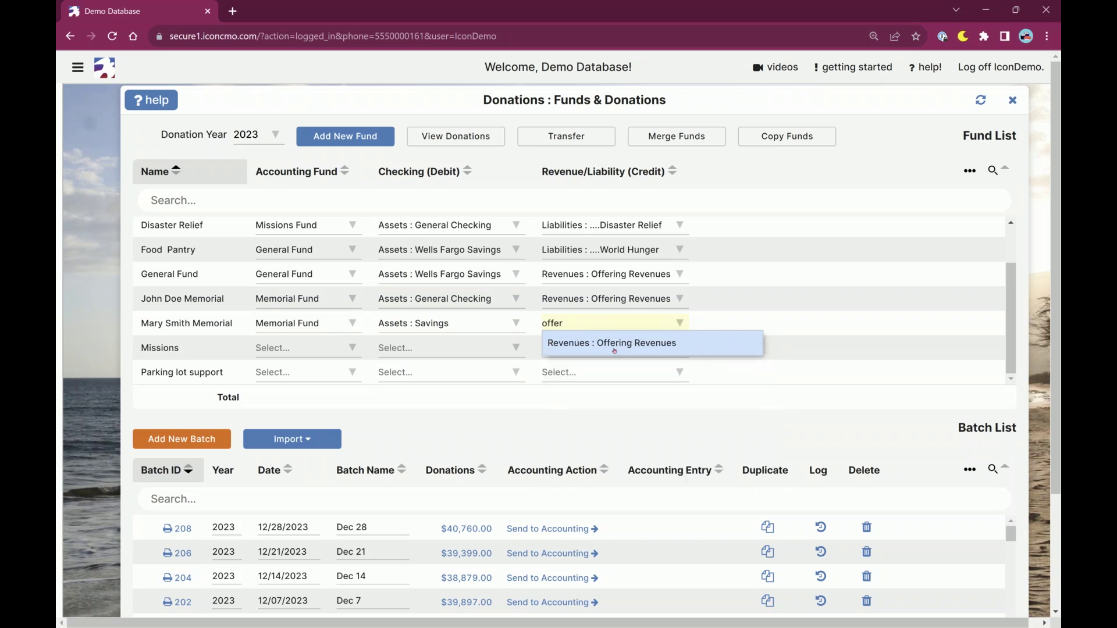
{"action": "left_click", "coordinate": [614, 345]}
Map Parking lot support to Building Fund with General Checking.
{"action": "left_click", "coordinate": [320, 375]}
{"action": "type", "text": "buil"}
{"action": "key", "text": "Return"}
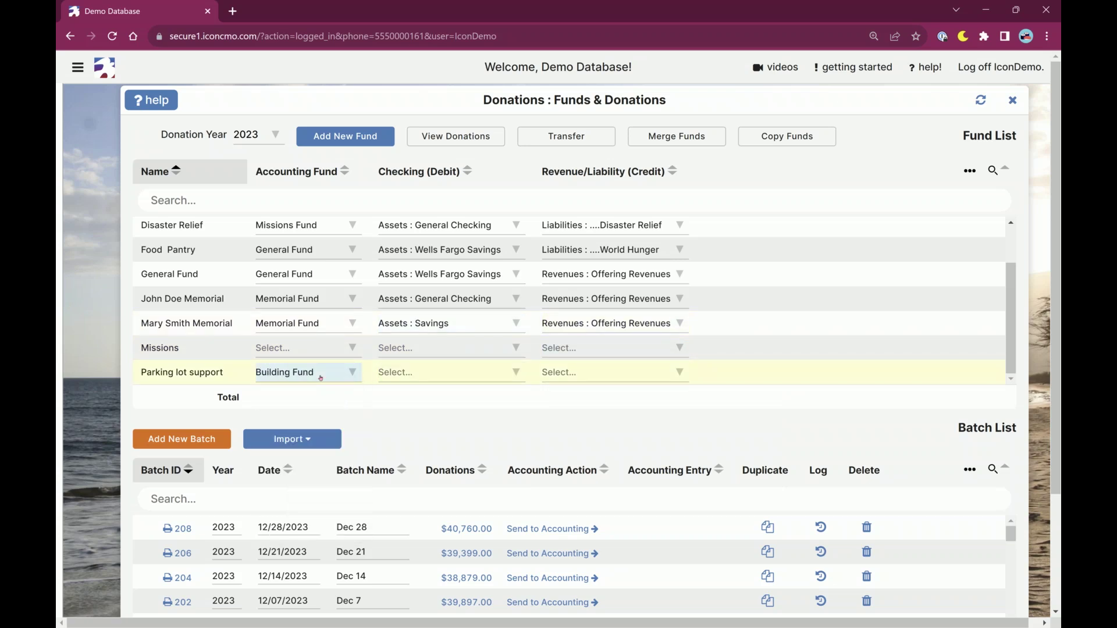
{"action": "key", "text": "Tab"}
{"action": "key", "text": "Tab"}
{"action": "type", "text": "park"}
{"action": "key", "text": "Tab"}
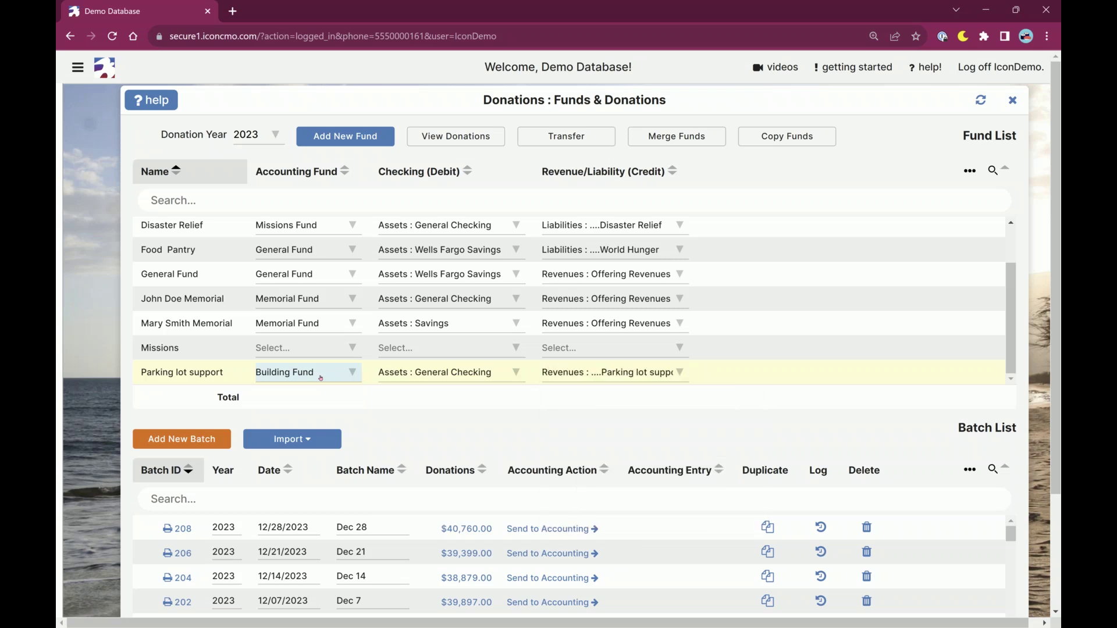
Add a new donation batch, which becomes batch 209 dated 11/21/2023.
{"action": "scroll", "coordinate": [335, 372], "scroll_direction": "down", "scroll_amount": 2}
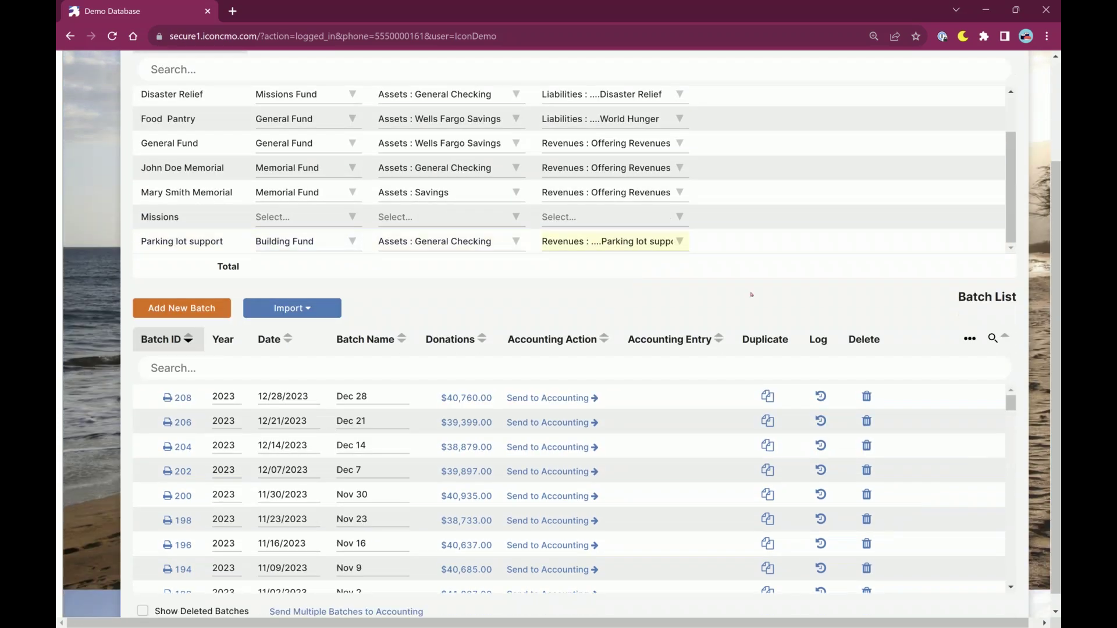
{"action": "scroll", "coordinate": [745, 306], "scroll_direction": "up", "scroll_amount": 2}
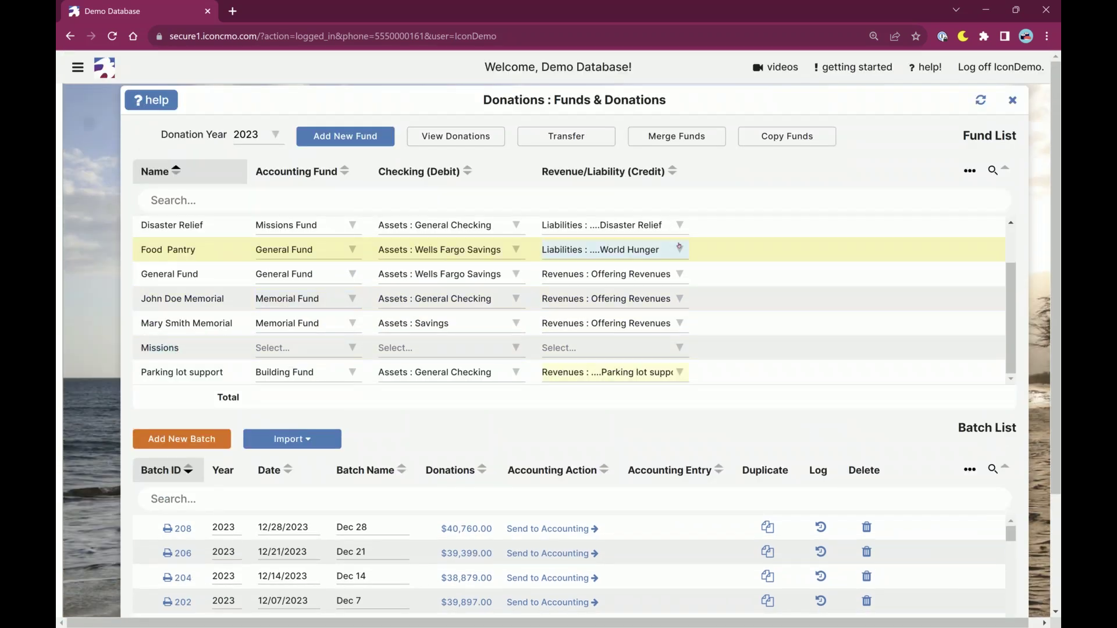
{"action": "scroll", "coordinate": [533, 428], "scroll_direction": "down", "scroll_amount": 2}
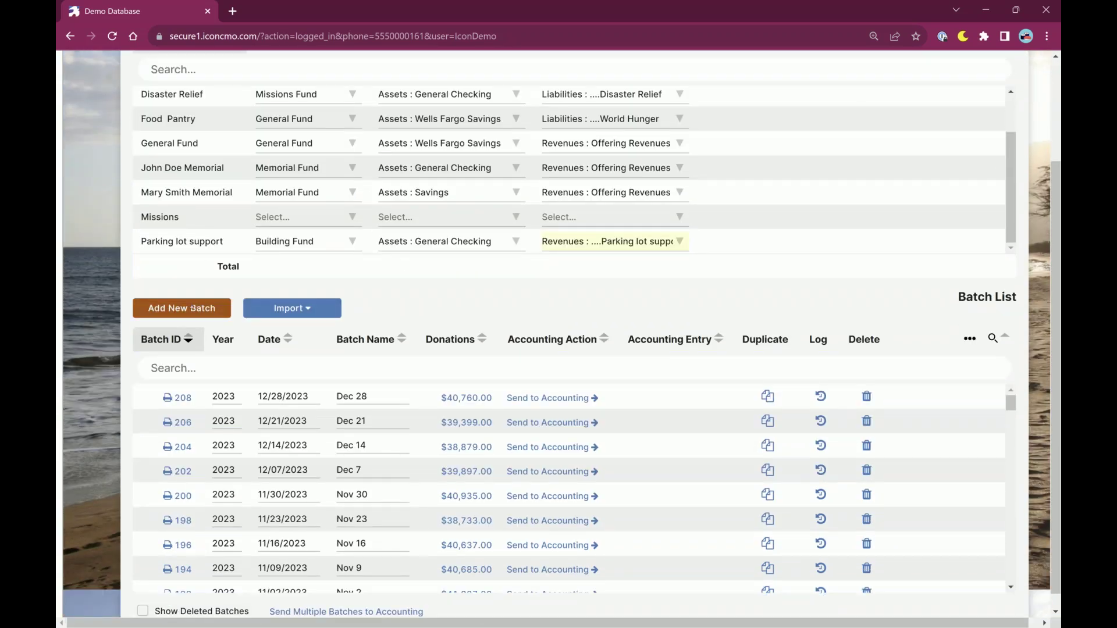
{"action": "left_click", "coordinate": [175, 308]}
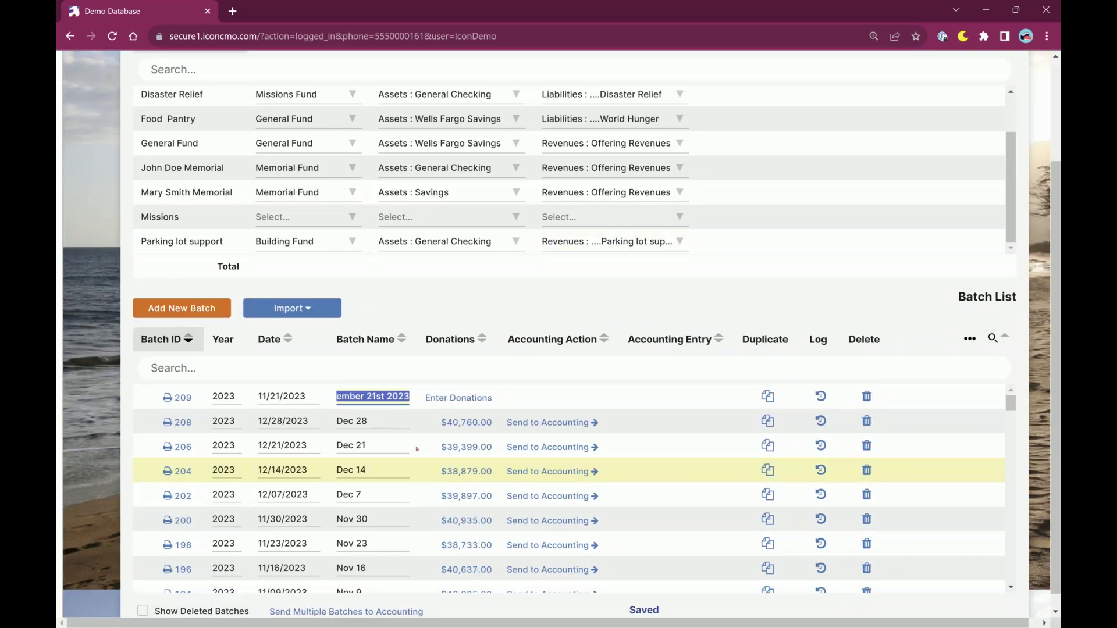
In batch 209, enter a $100 donation from the first donor to 2023-General Fund.
{"action": "left_click", "coordinate": [440, 401]}
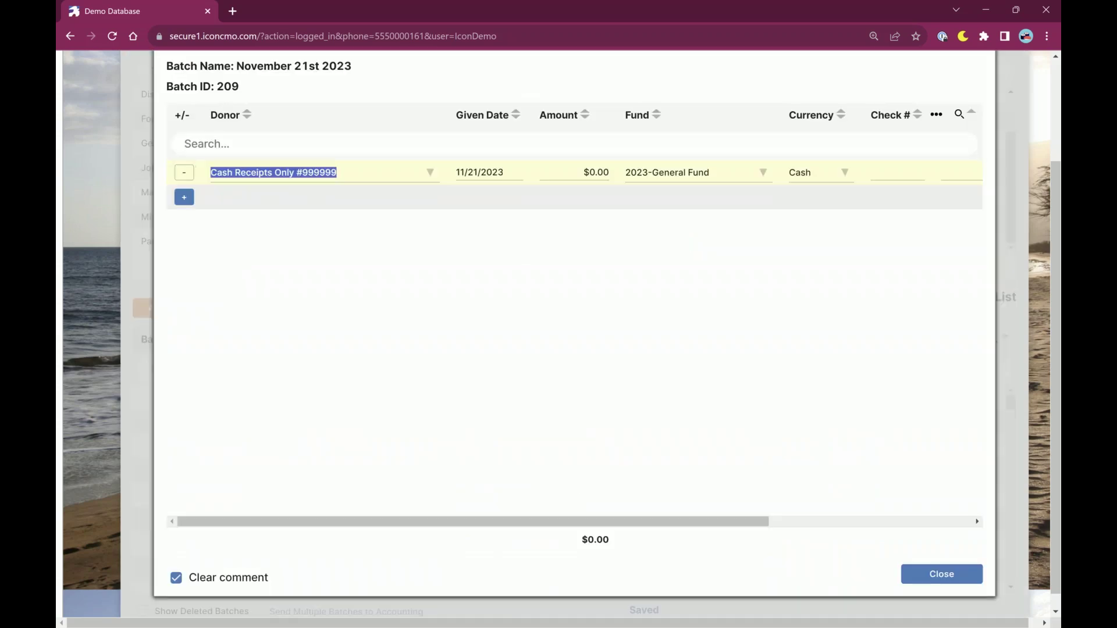
{"action": "left_click", "coordinate": [429, 172]}
{"action": "left_click", "coordinate": [261, 217]}
{"action": "left_click", "coordinate": [715, 172]}
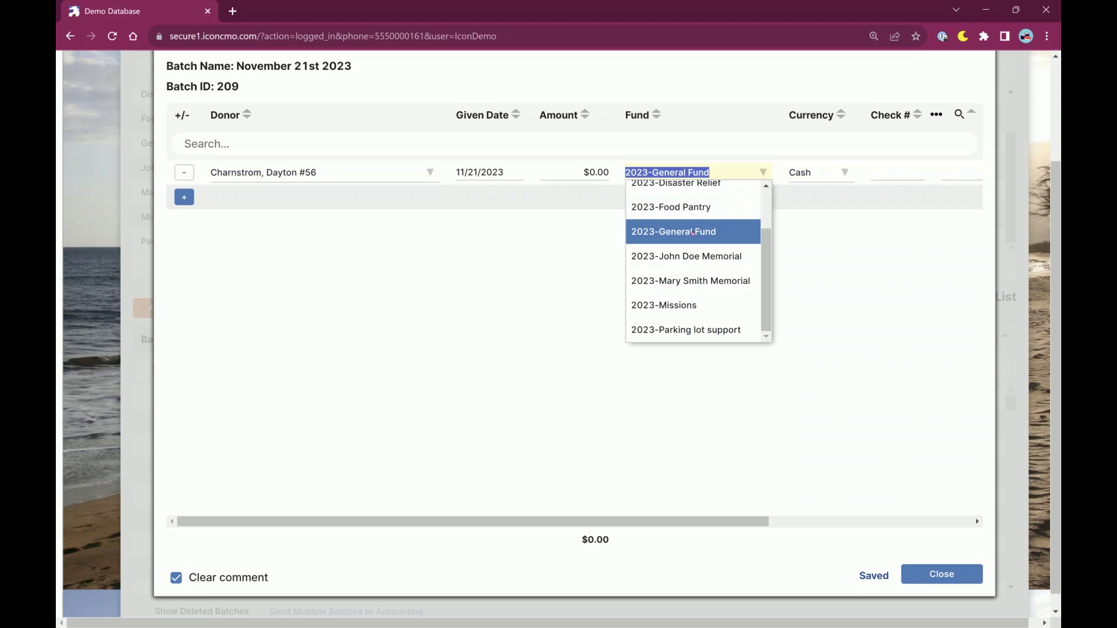
{"action": "key", "text": "Escape"}
{"action": "key", "text": "shift+Tab"}
{"action": "type", "text": "100"}
{"action": "left_click", "coordinate": [184, 197]}
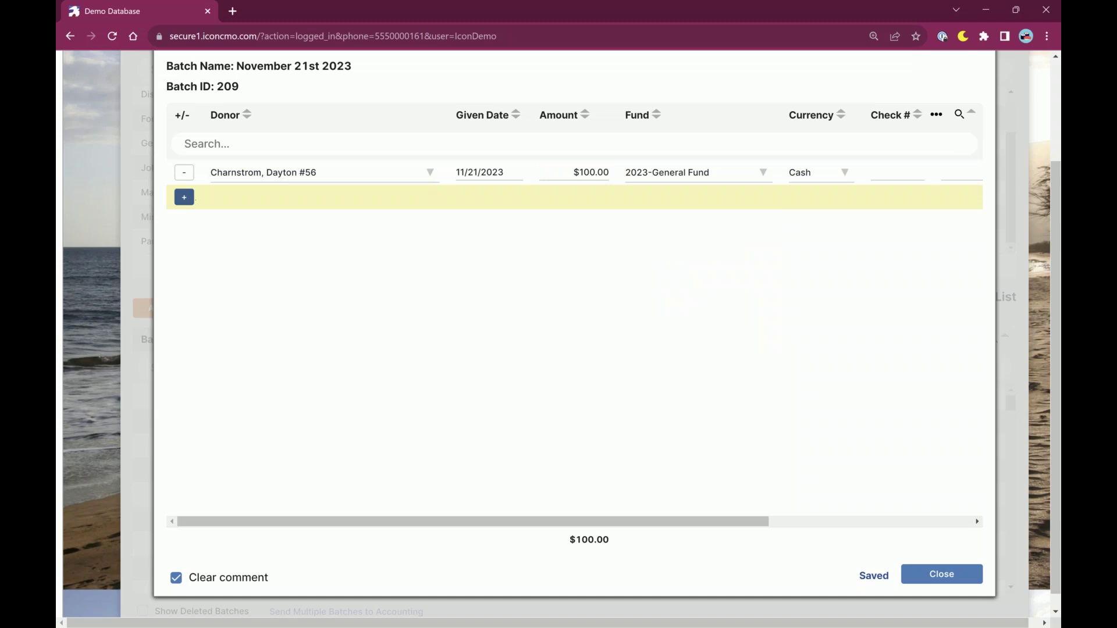
Add a second donor's $50.00 donation to 2023-Food Pantry.
{"action": "left_click", "coordinate": [274, 200]}
{"action": "left_click", "coordinate": [282, 314]}
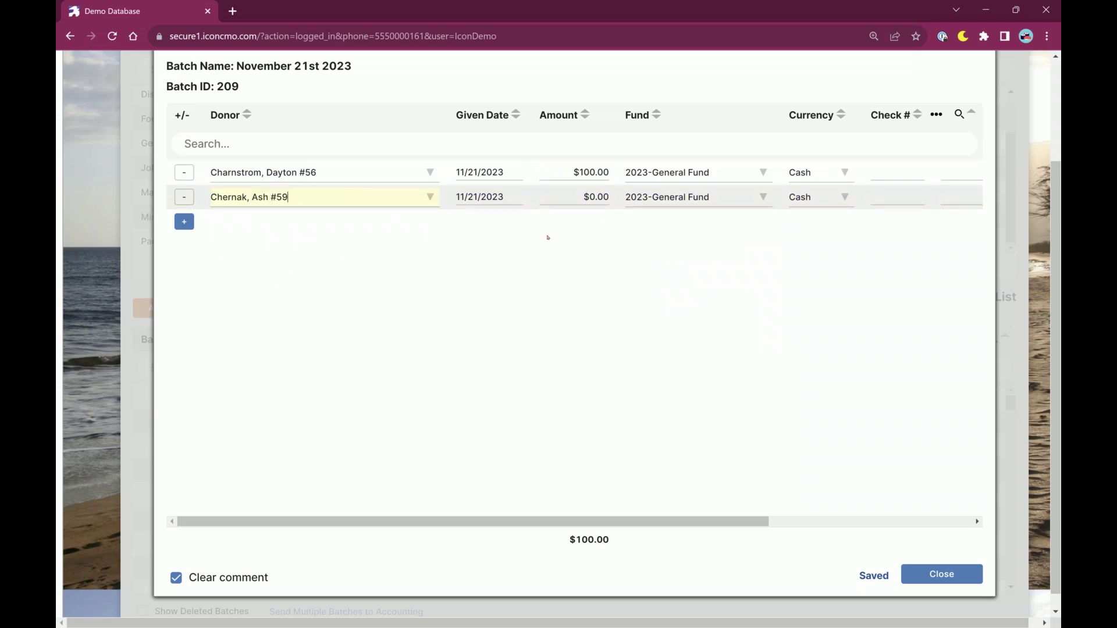
{"action": "left_click", "coordinate": [656, 198]}
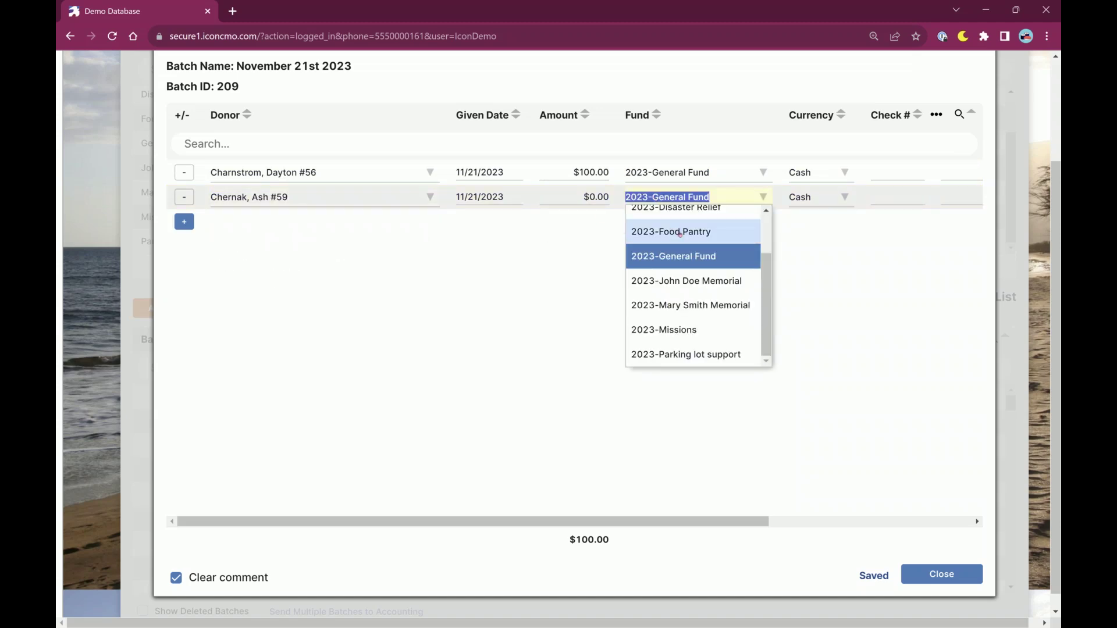
{"action": "left_click", "coordinate": [679, 234]}
{"action": "left_click", "coordinate": [570, 198]}
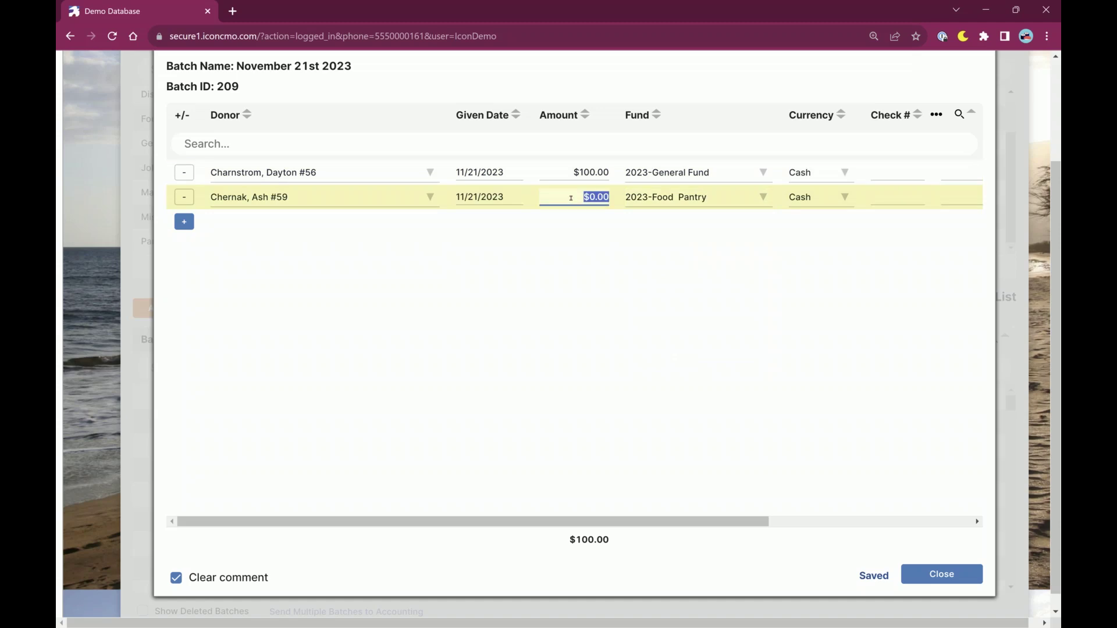
{"action": "type", "text": "50.00"}
{"action": "left_click", "coordinate": [184, 221]}
Add a third donor's $200 donation to 2023-Parking lot support.
{"action": "left_click", "coordinate": [311, 234]}
{"action": "left_click", "coordinate": [273, 314]}
{"action": "left_click", "coordinate": [651, 229]}
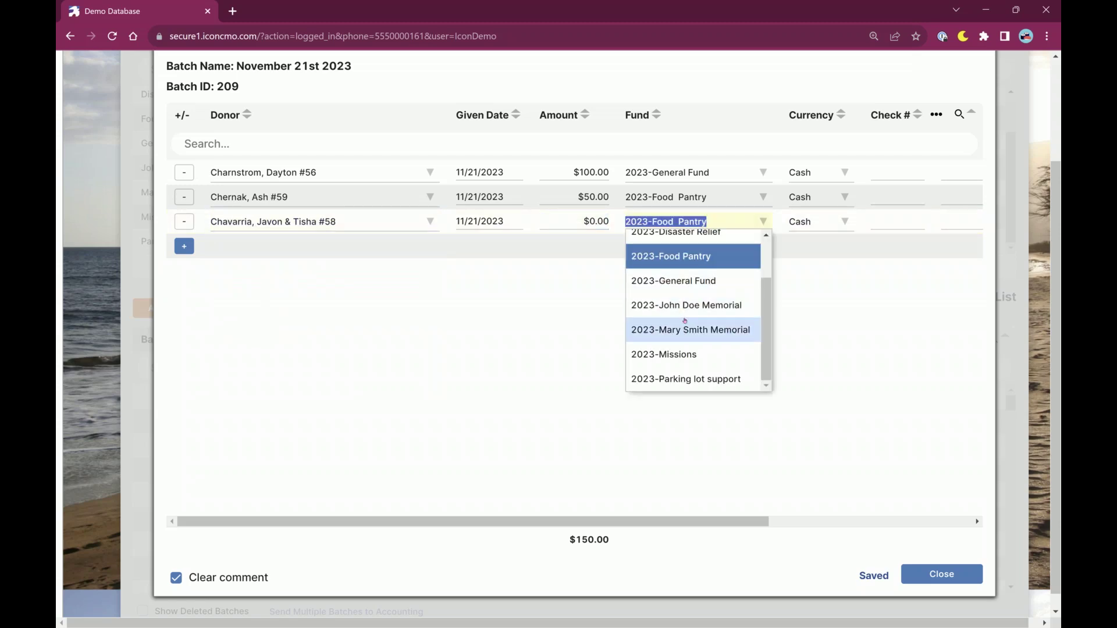
{"action": "type", "text": "buil"}
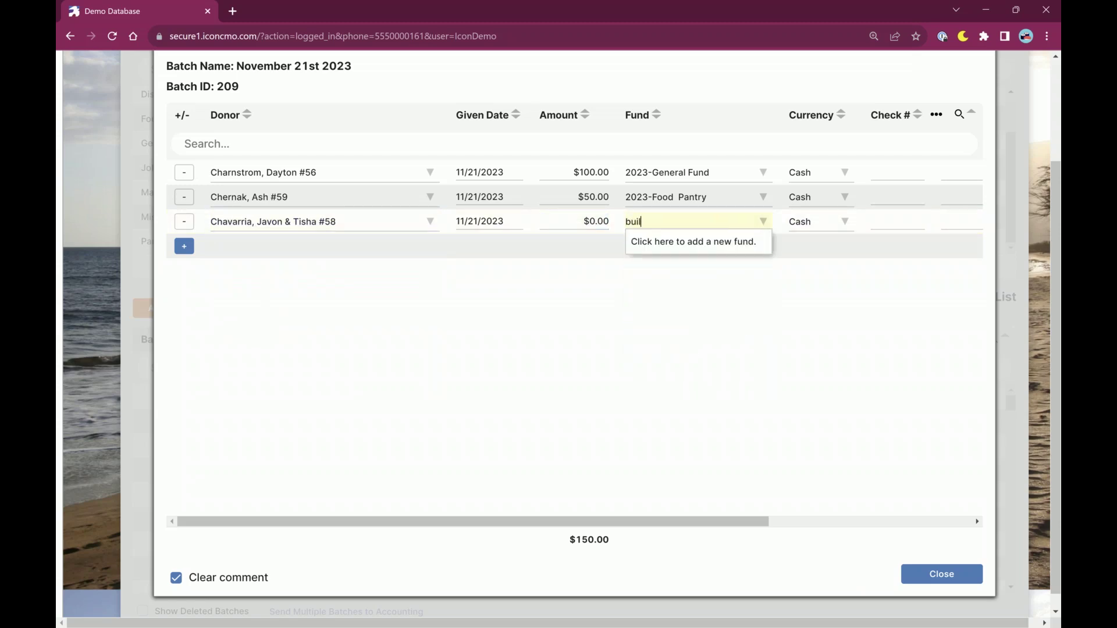
{"action": "key", "text": "BackSpace"}
{"action": "key", "text": "BackSpace"}
{"action": "key", "text": "BackSpace"}
{"action": "key", "text": "BackSpace"}
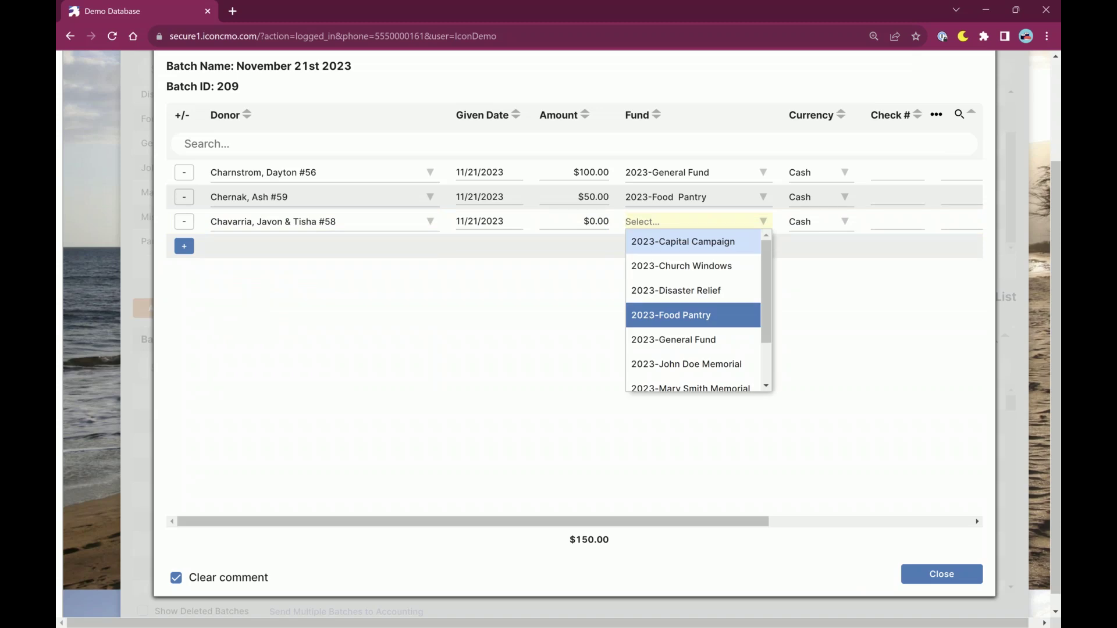
{"action": "type", "text": "park"}
{"action": "key", "text": "Tab"}
{"action": "left_click", "coordinate": [582, 221]}
{"action": "type", "text": "200"}
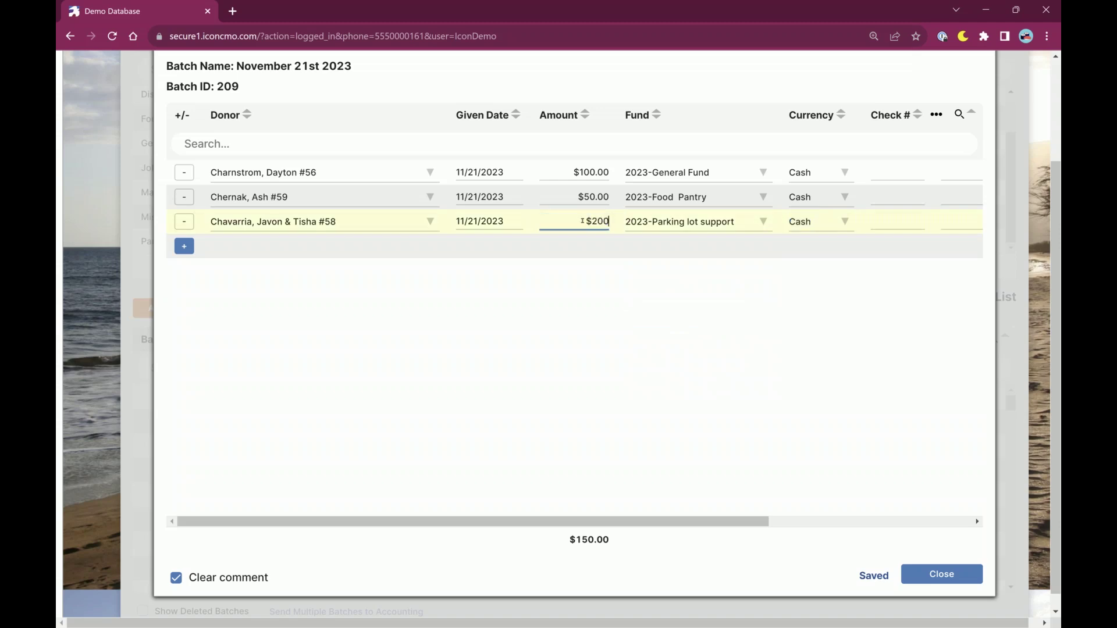
{"action": "left_click", "coordinate": [183, 246]}
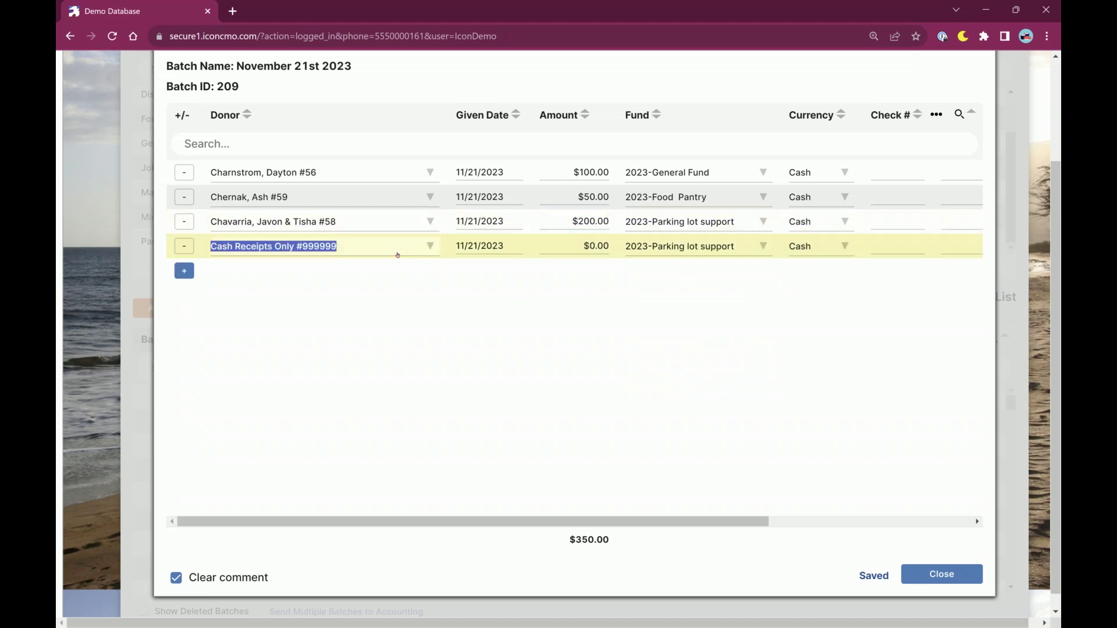
Add a fourth $250 donation to 2023-Missions and close the batch.
{"action": "key", "text": "Down"}
{"action": "key", "text": "Down"}
{"action": "key", "text": "Return"}
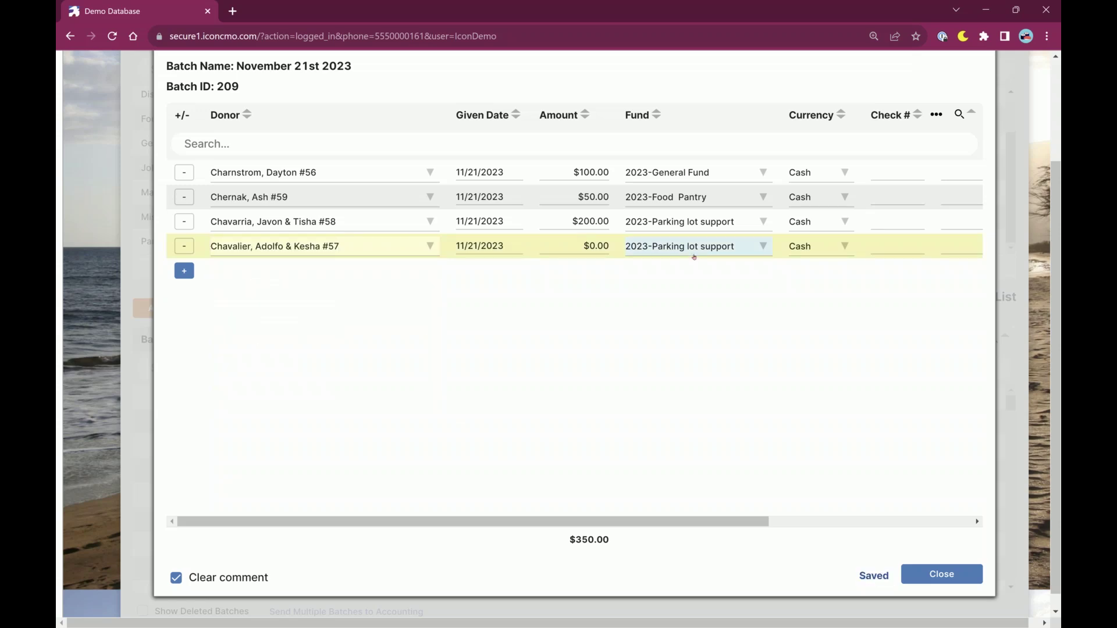
{"action": "left_click", "coordinate": [695, 257]}
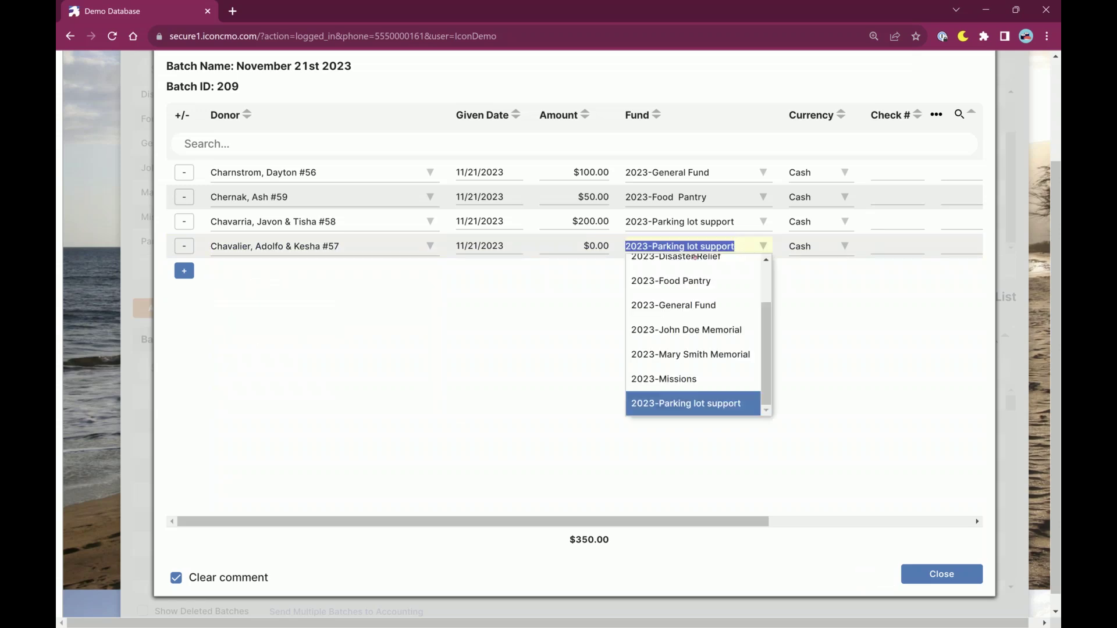
{"action": "type", "text": "miss"}
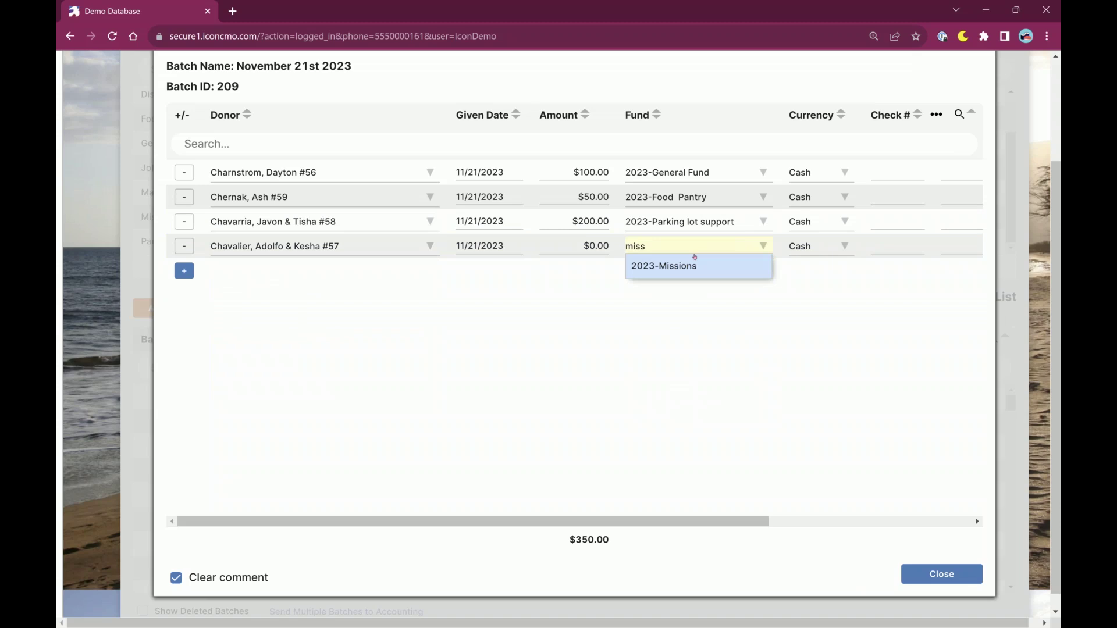
{"action": "left_click", "coordinate": [694, 261]}
{"action": "left_click", "coordinate": [576, 242]}
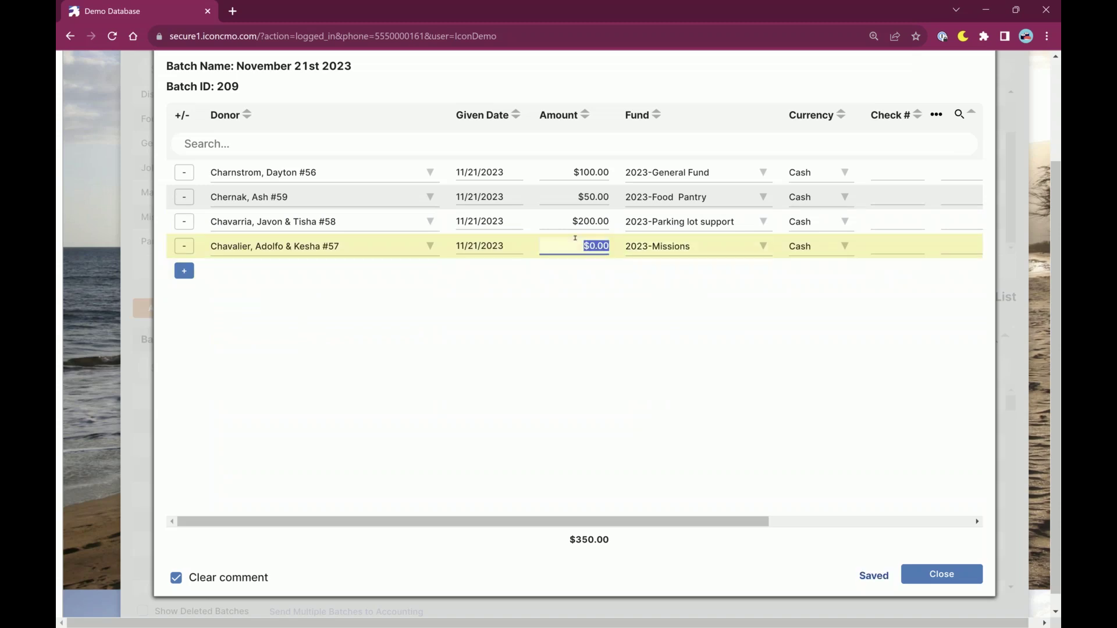
{"action": "type", "text": "250"}
{"action": "left_click", "coordinate": [698, 433]}
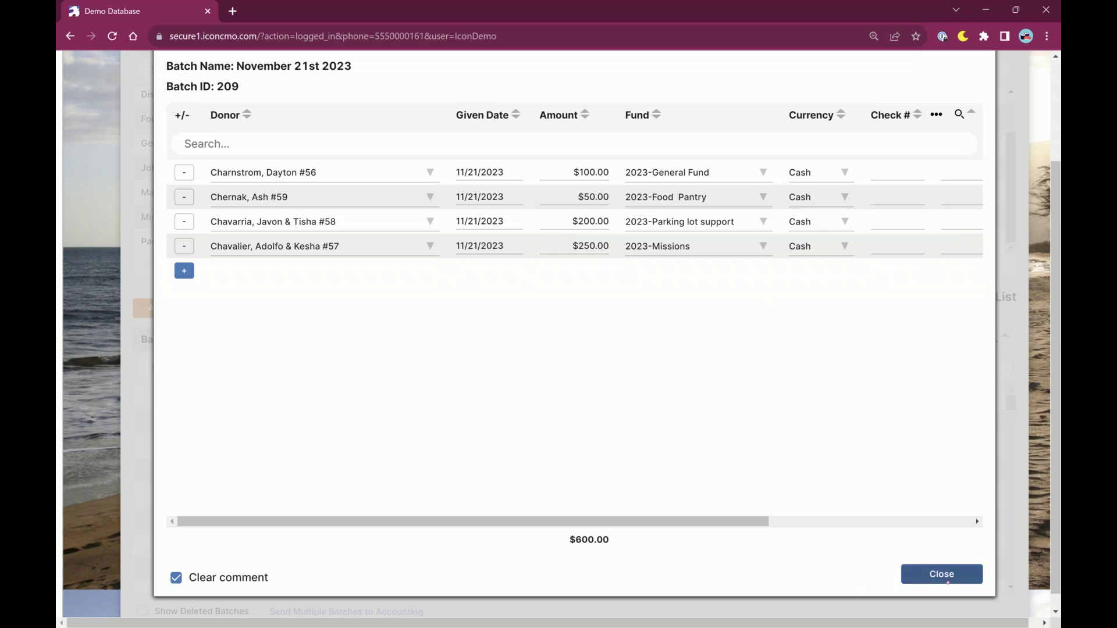
{"action": "left_click", "coordinate": [947, 576]}
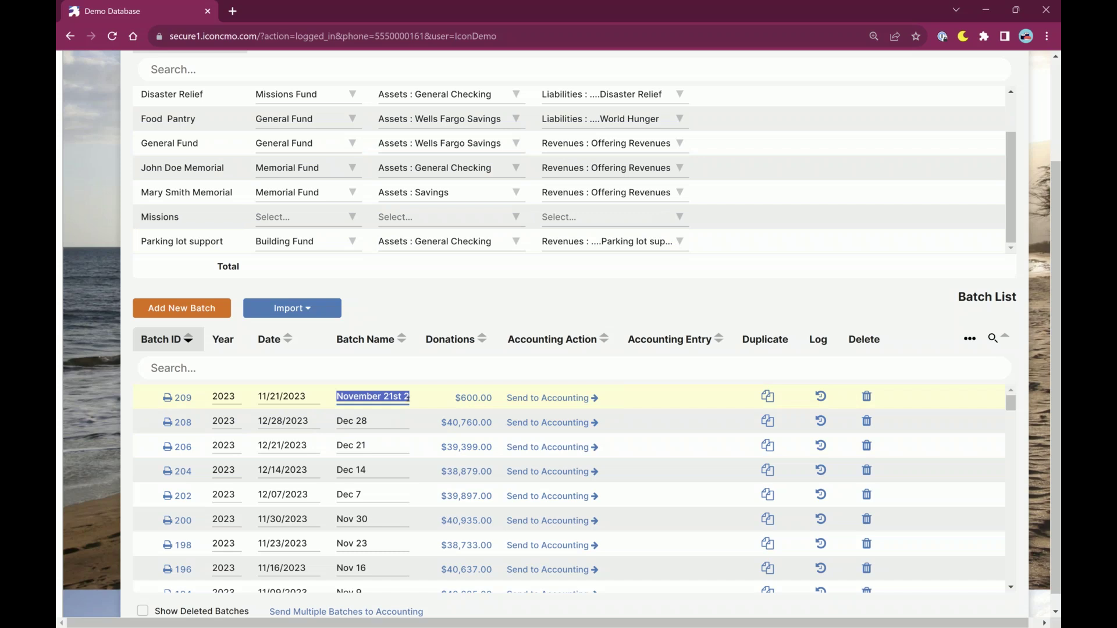
Send batch 209 to accounting, which aborts with a posting error.
{"action": "left_click_drag", "start_coordinate": [344, 421], "coordinate": [368, 420]}
{"action": "left_click", "coordinate": [368, 420]}
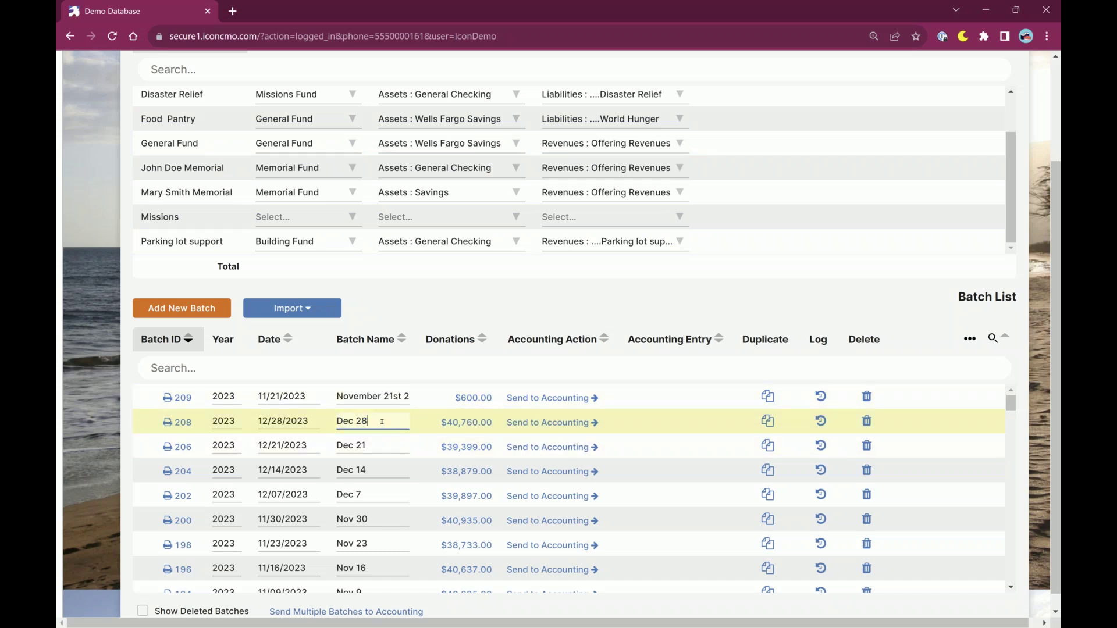
{"action": "left_click", "coordinate": [534, 423]}
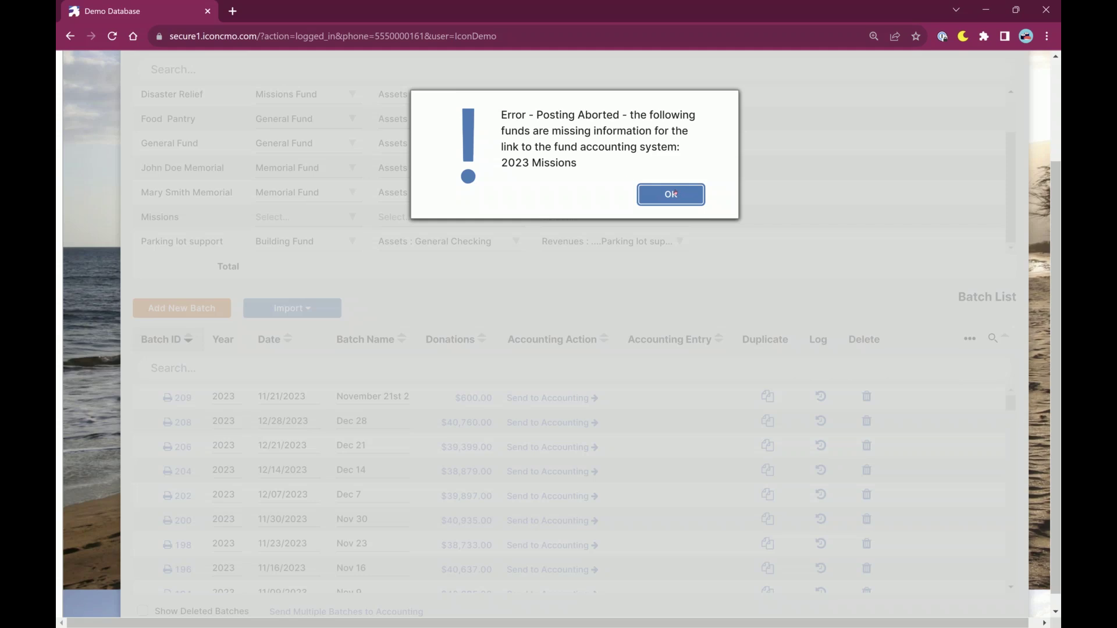
Review the error naming 2023 Missions' missing fund accounting link, then dismiss it.
{"action": "left_click_drag", "start_coordinate": [577, 163], "coordinate": [521, 162]}
{"action": "left_click", "coordinate": [670, 163]}
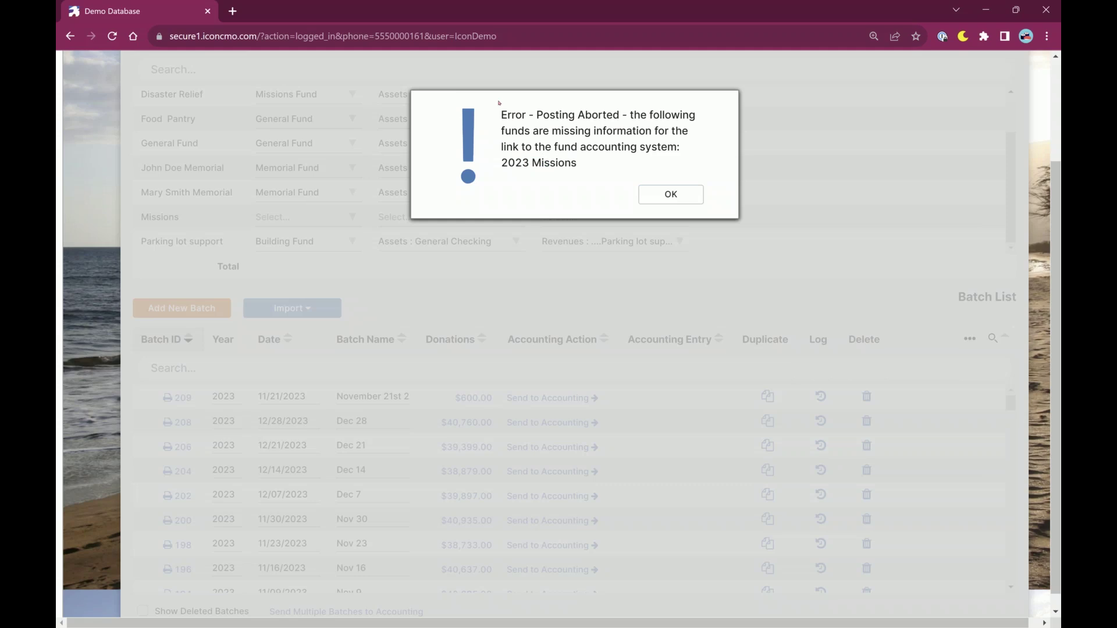
{"action": "left_click_drag", "start_coordinate": [527, 114], "coordinate": [689, 132]}
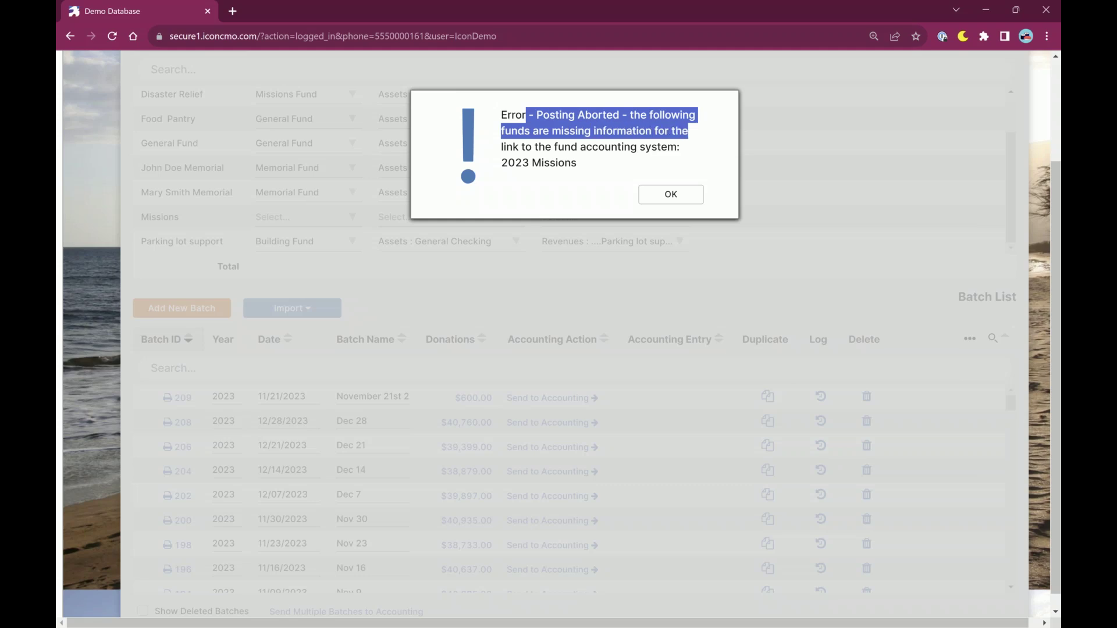
{"action": "left_click_drag", "start_coordinate": [504, 147], "coordinate": [640, 147]}
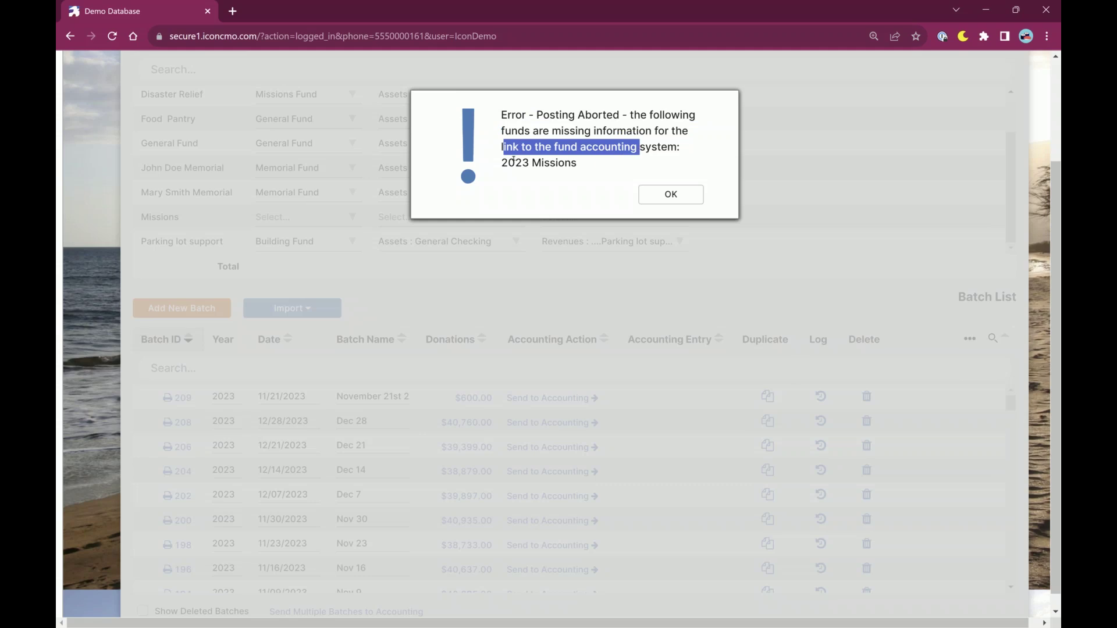
{"action": "left_click", "coordinate": [505, 147]}
{"action": "mouse_move", "coordinate": [501, 148]}
{"action": "left_mouse_down"}
{"action": "mouse_move", "coordinate": [624, 147]}
{"action": "mouse_move", "coordinate": [500, 164]}
{"action": "left_mouse_up"}
{"action": "left_click", "coordinate": [577, 168]}
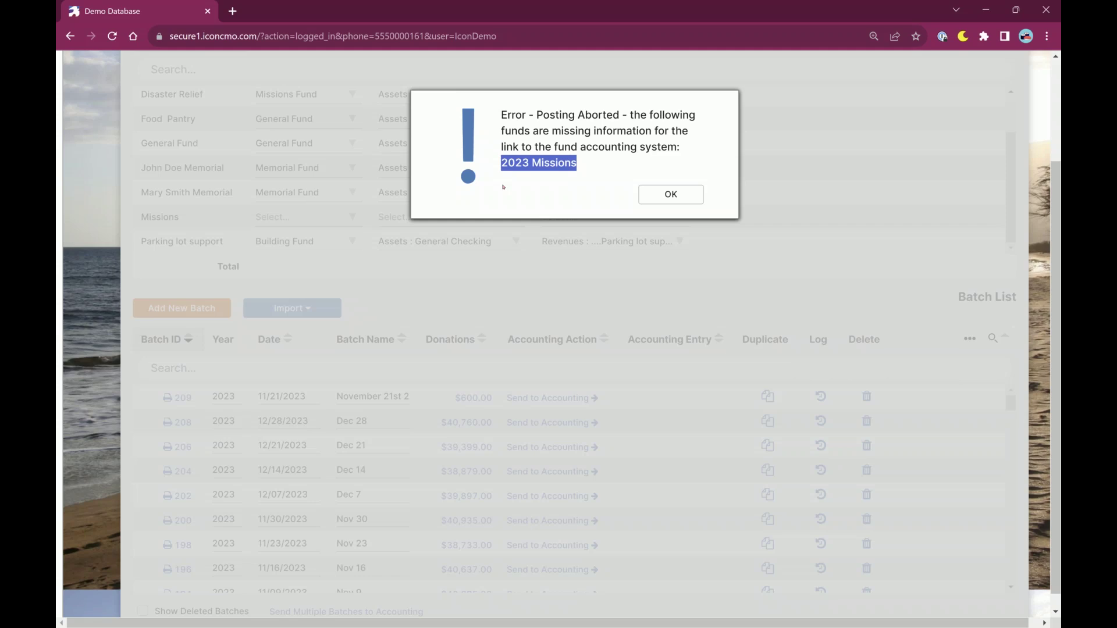
{"action": "left_click", "coordinate": [669, 195]}
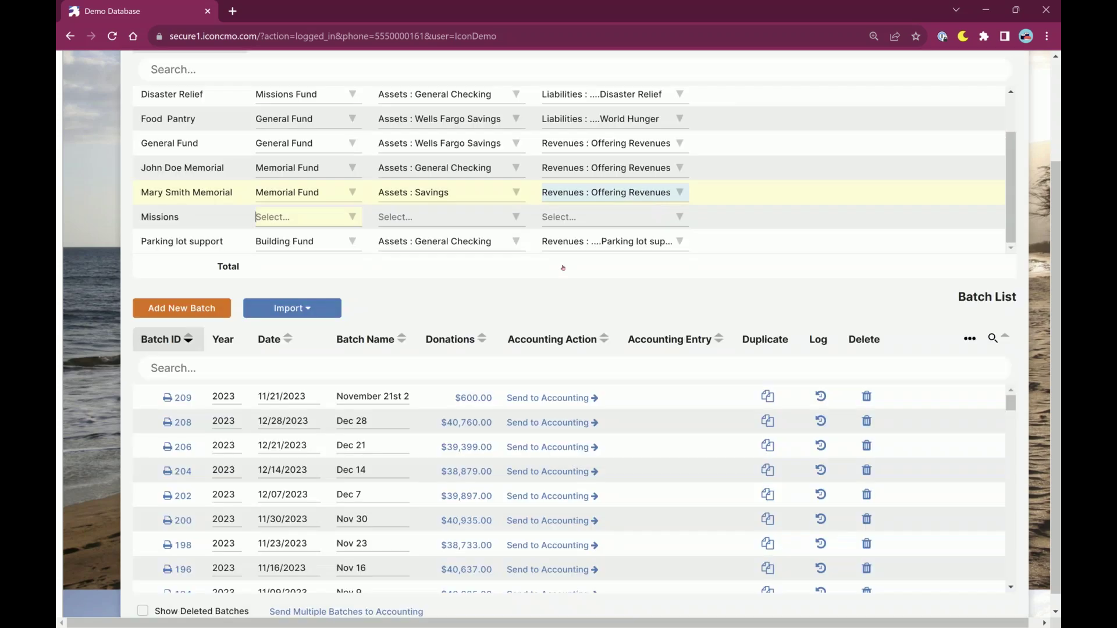
Assign Missions Fund to the Missions row, retry posting and dismiss the repeated error.
{"action": "left_click", "coordinate": [321, 224]}
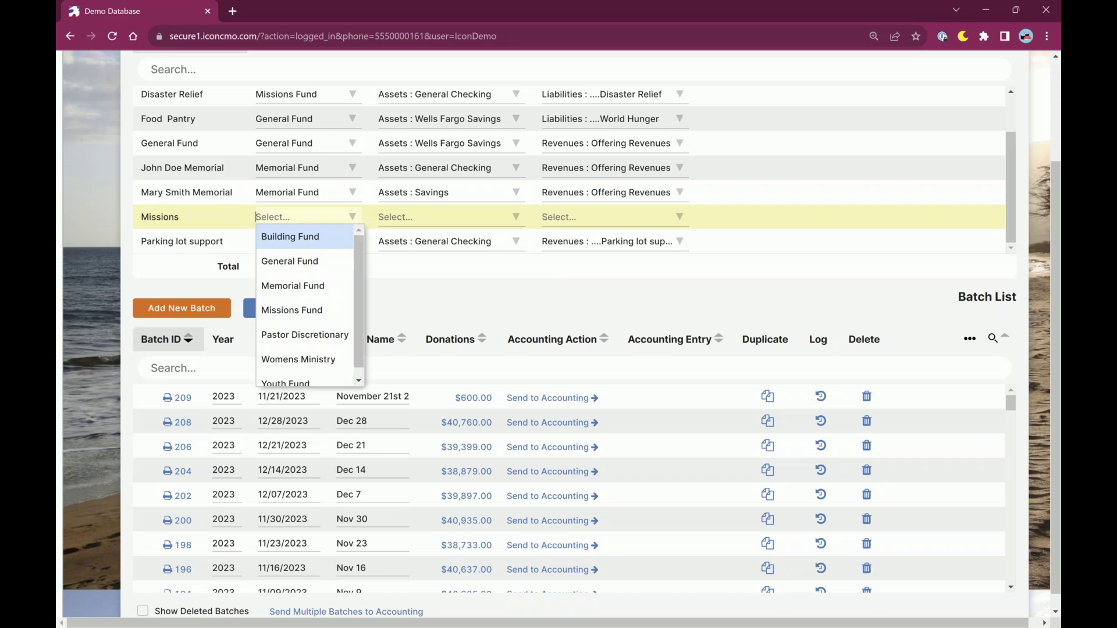
{"action": "type", "text": "miss"}
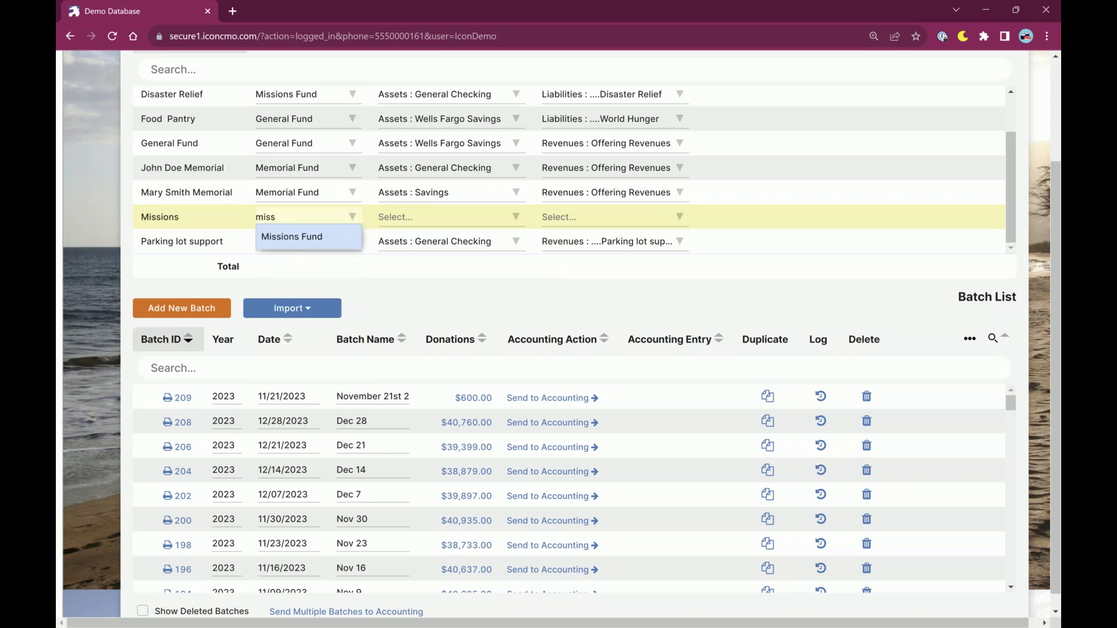
{"action": "key", "text": "Tab"}
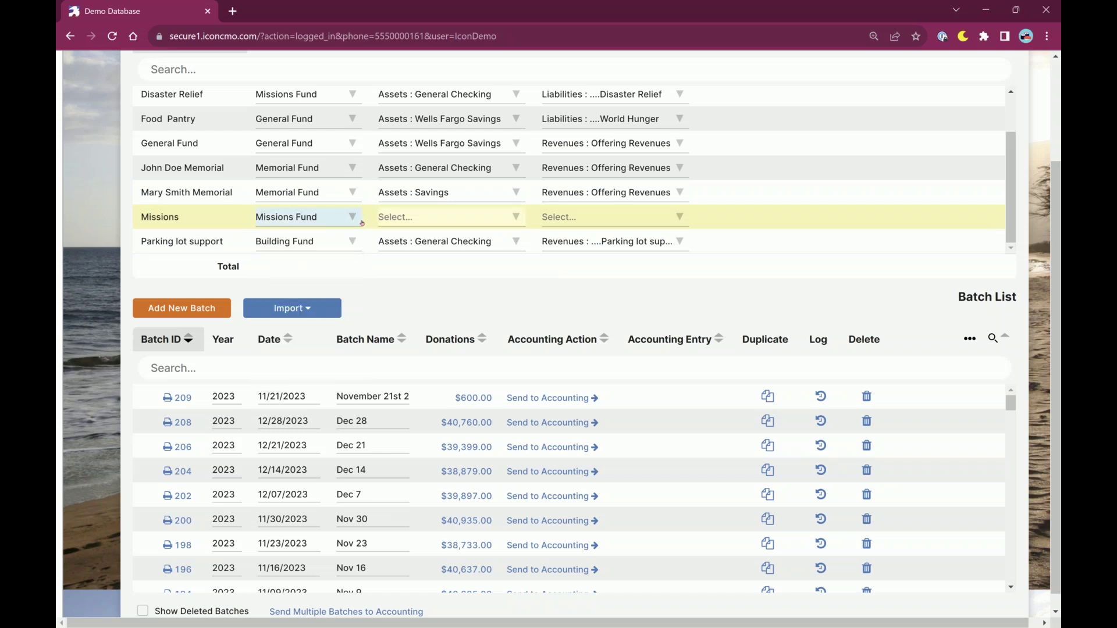
{"action": "left_click", "coordinate": [555, 407]}
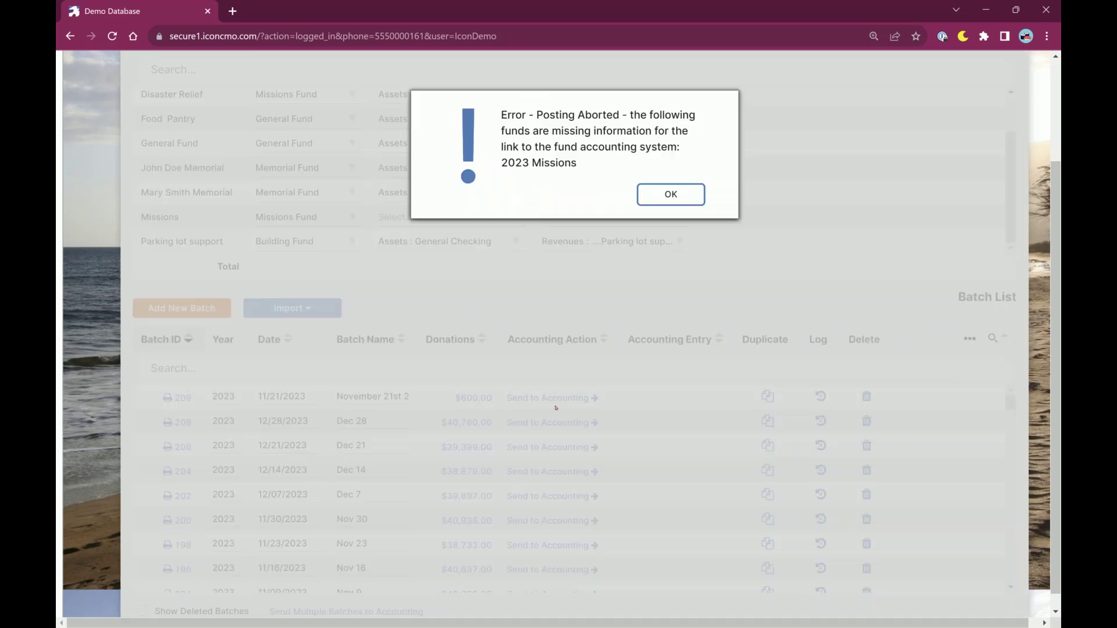
{"action": "left_click", "coordinate": [671, 201]}
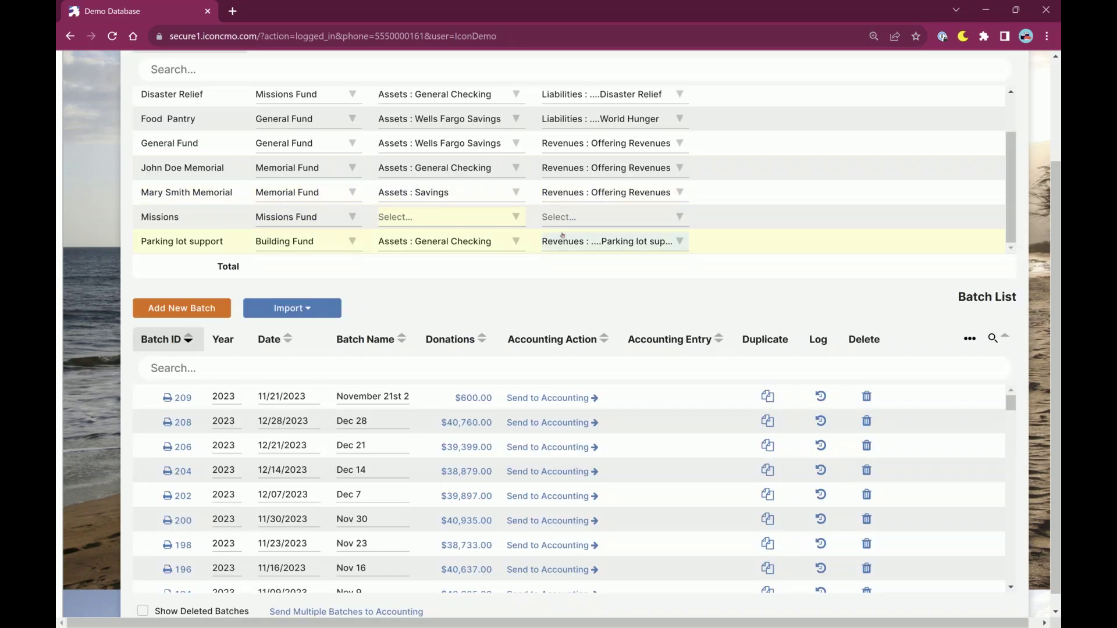
Link Missions to Assets : General Checking and Revenues : Offering Revenues.
{"action": "left_click", "coordinate": [463, 216]}
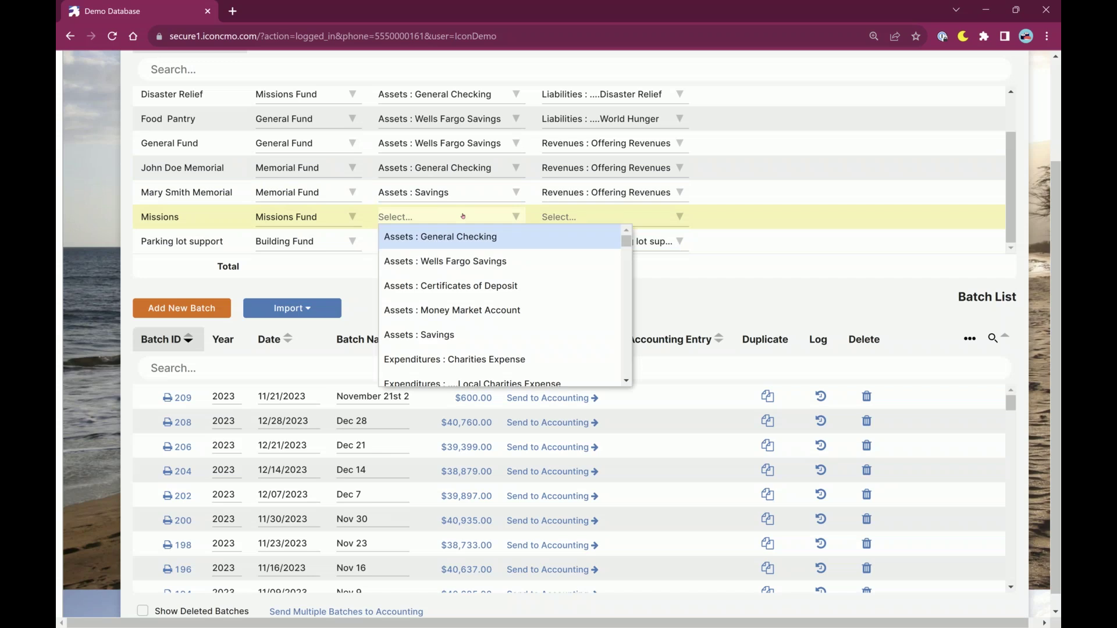
{"action": "key", "text": "Tab"}
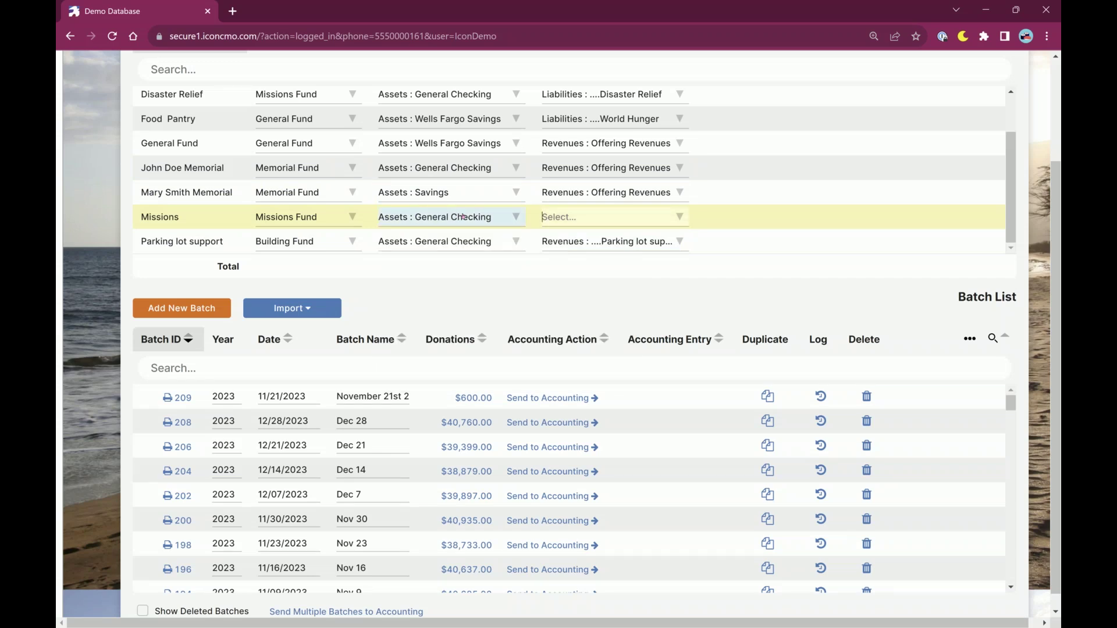
{"action": "type", "text": "offer"}
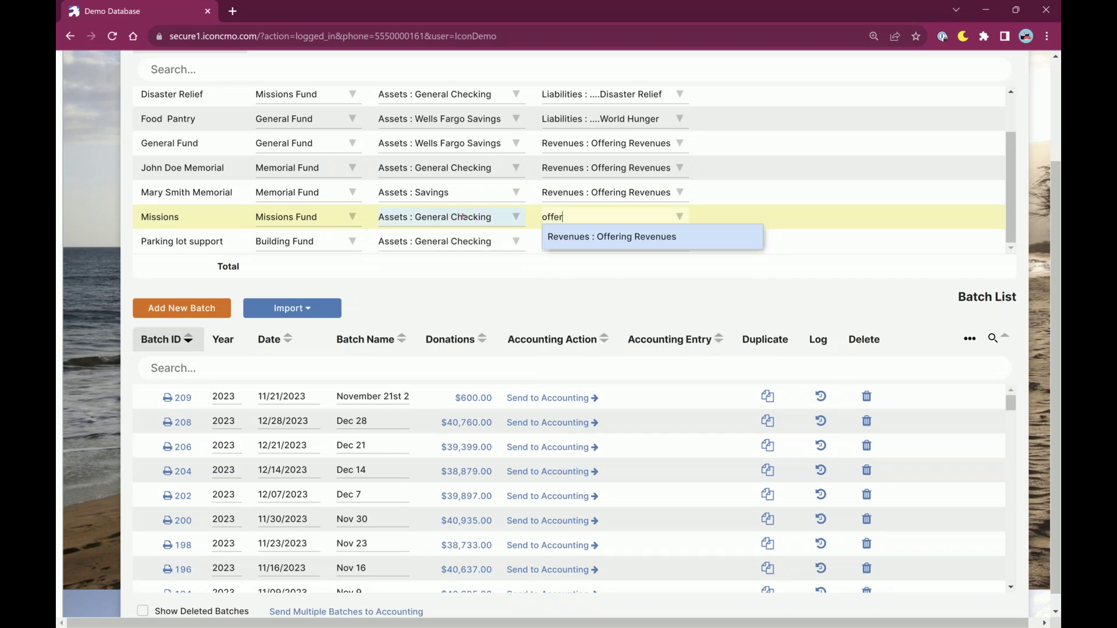
{"action": "key", "text": "Tab"}
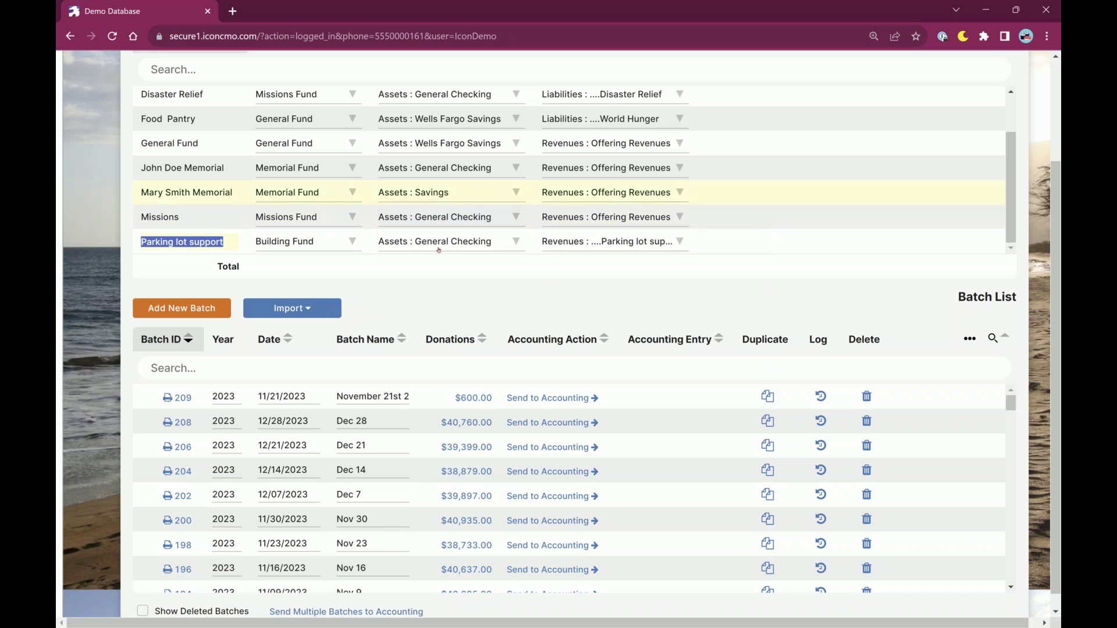
Post batch 209 as General Journal 2 and check its balanced $600.00 totals.
{"action": "left_click", "coordinate": [544, 399]}
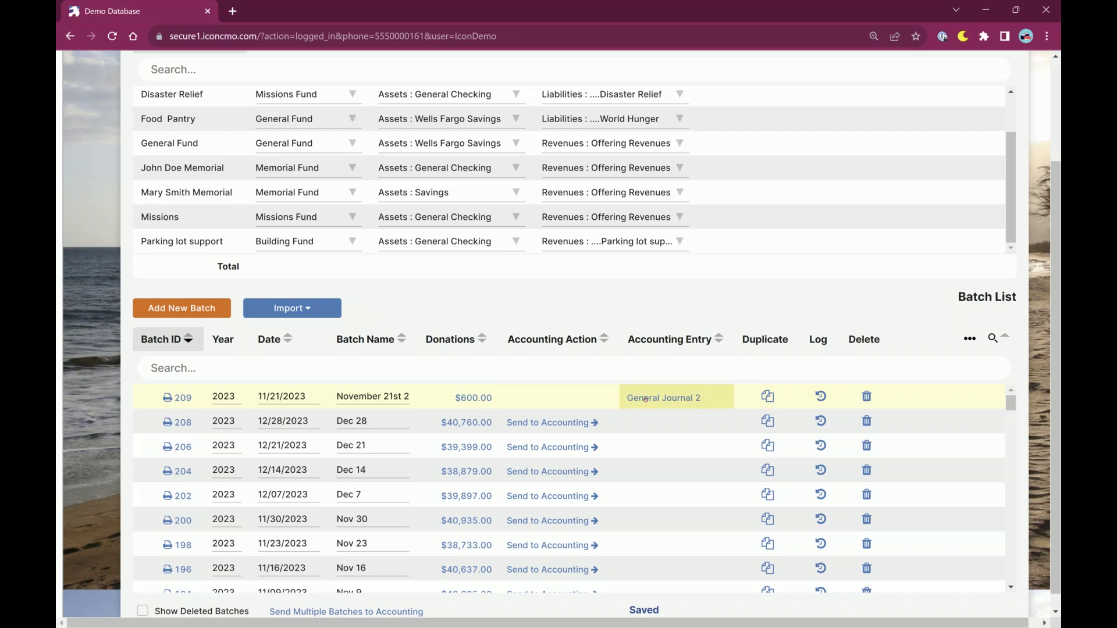
{"action": "left_click", "coordinate": [645, 399]}
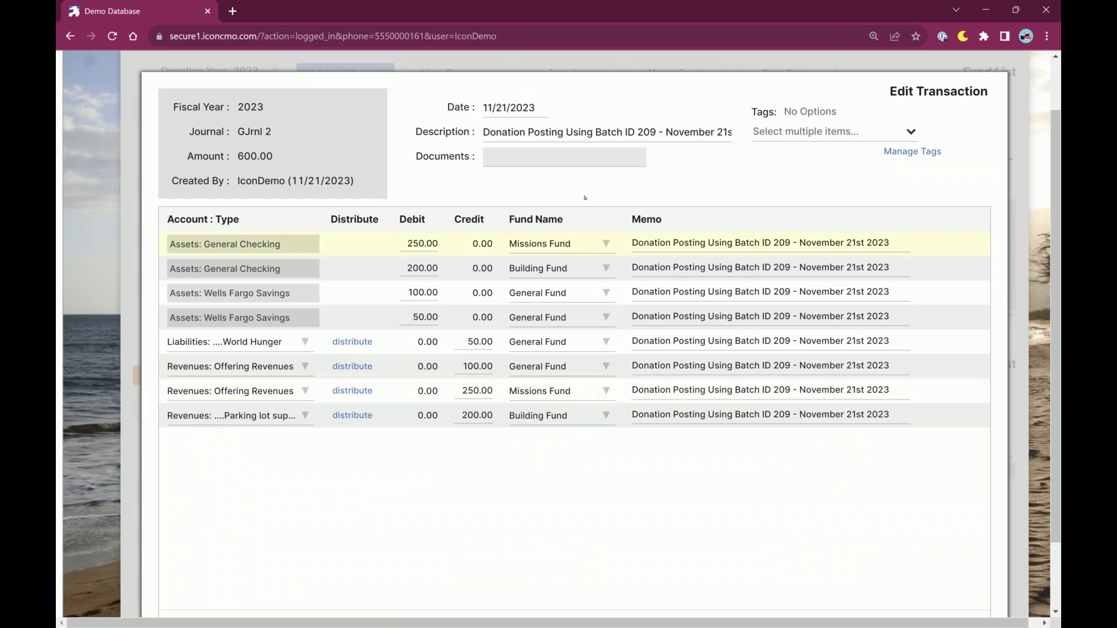
{"action": "scroll", "coordinate": [601, 481], "scroll_direction": "down", "scroll_amount": 2}
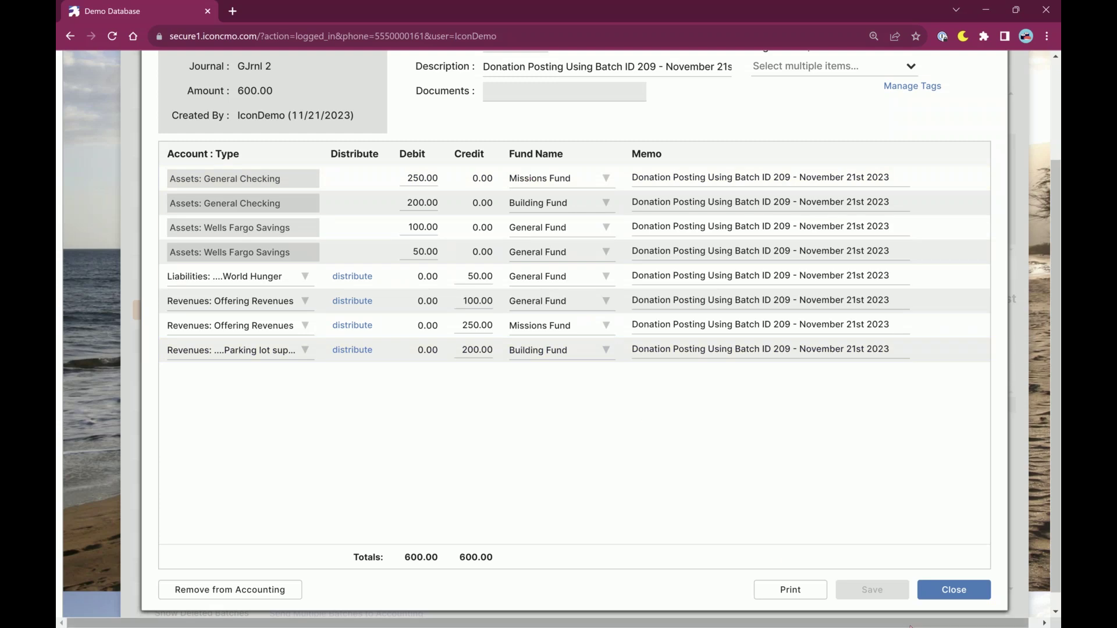
{"action": "left_click", "coordinate": [954, 590]}
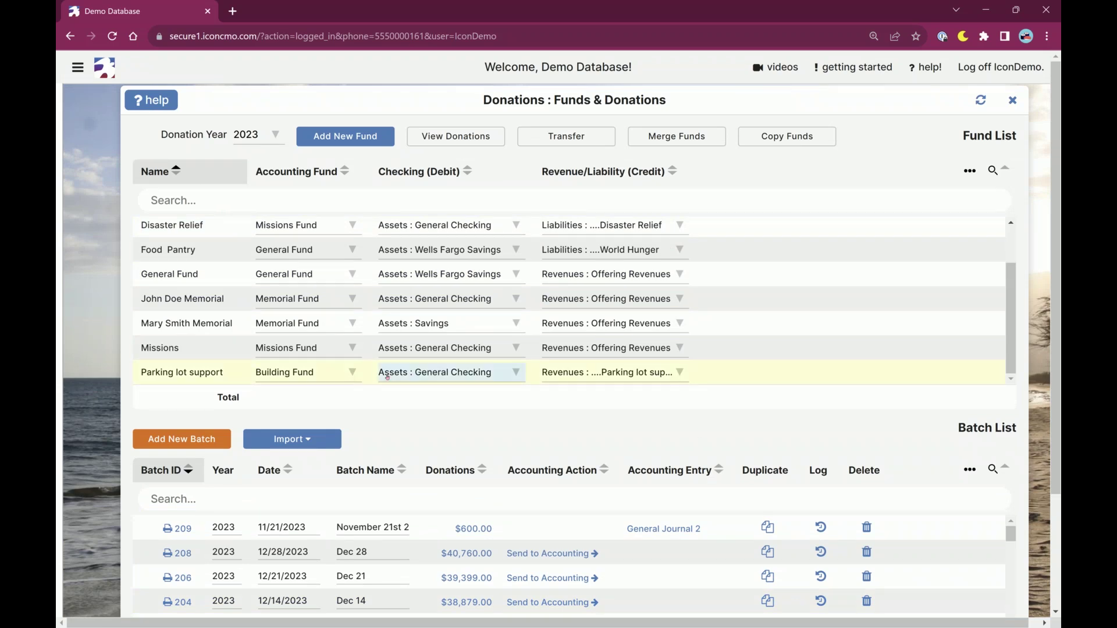
Post batch 208 (Dec 28, $40,760.00) to accounting as General Journal 3.
{"action": "scroll", "coordinate": [448, 405], "scroll_direction": "down", "scroll_amount": 3}
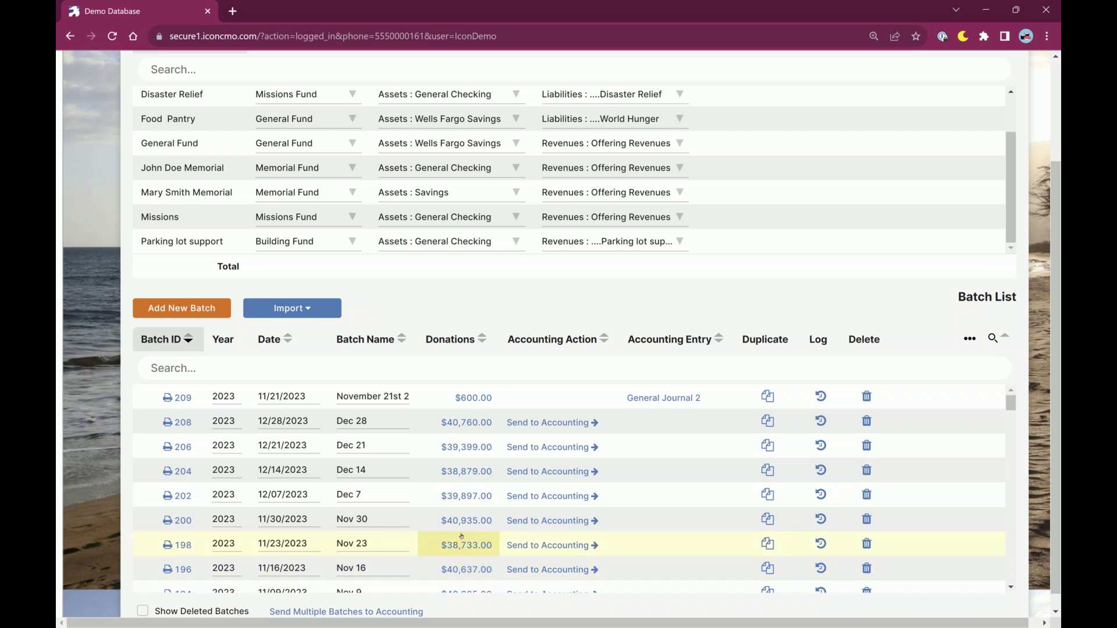
{"action": "scroll", "coordinate": [438, 390], "scroll_direction": "up", "scroll_amount": 1}
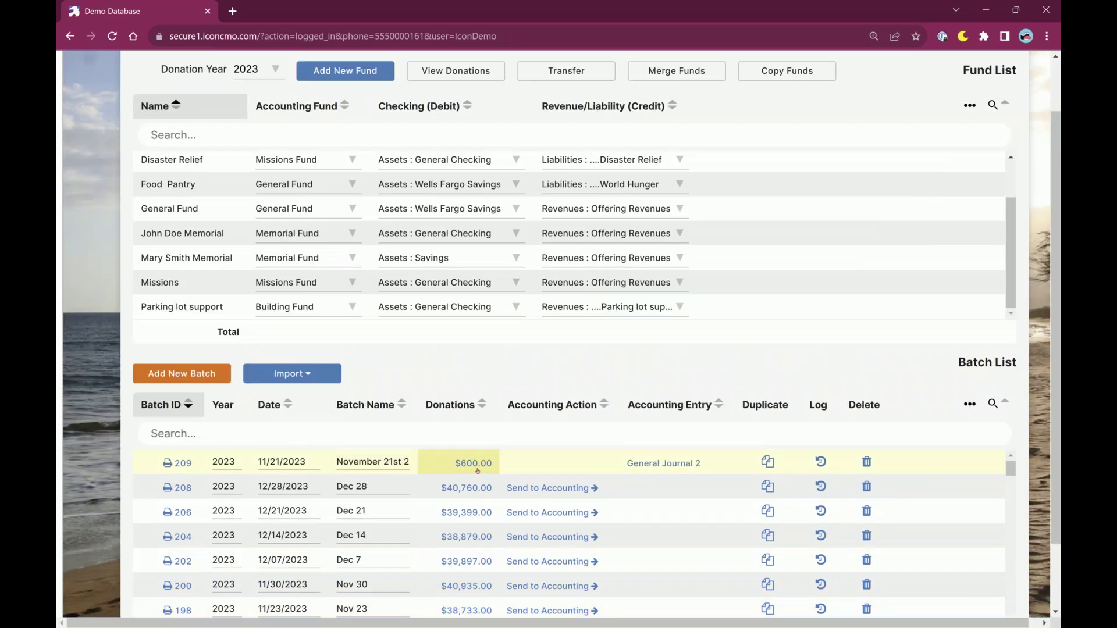
{"action": "left_click", "coordinate": [533, 489]}
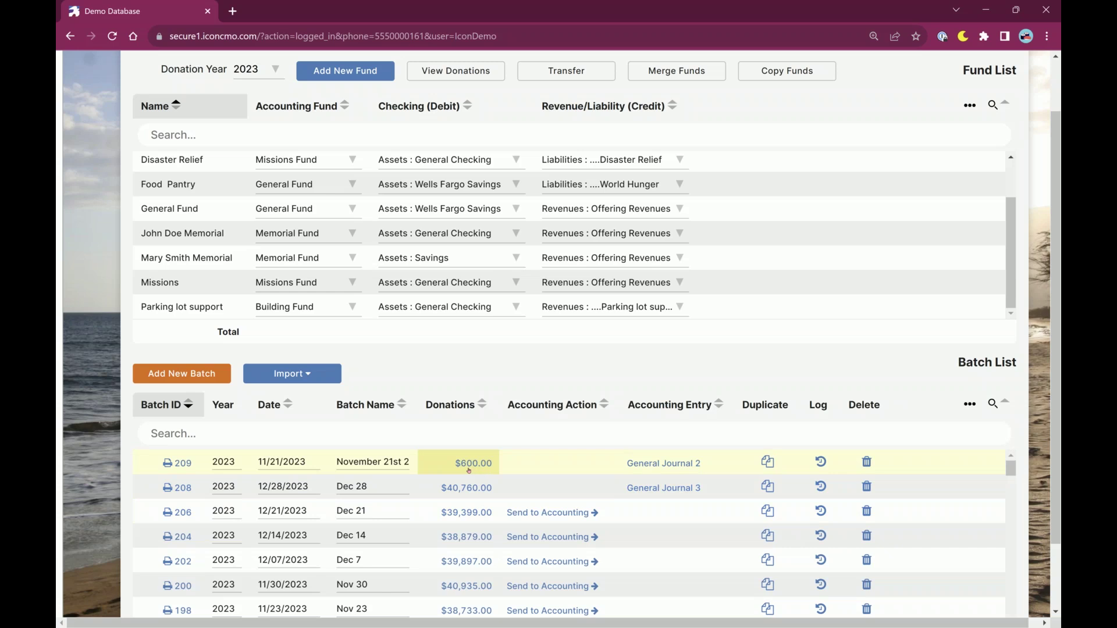
Open batch 209's four-donation list from its $600.00 Donations cell.
{"action": "scroll", "coordinate": [469, 470], "scroll_direction": "down", "scroll_amount": 1}
{"action": "scroll", "coordinate": [469, 470], "scroll_direction": "up", "scroll_amount": 1}
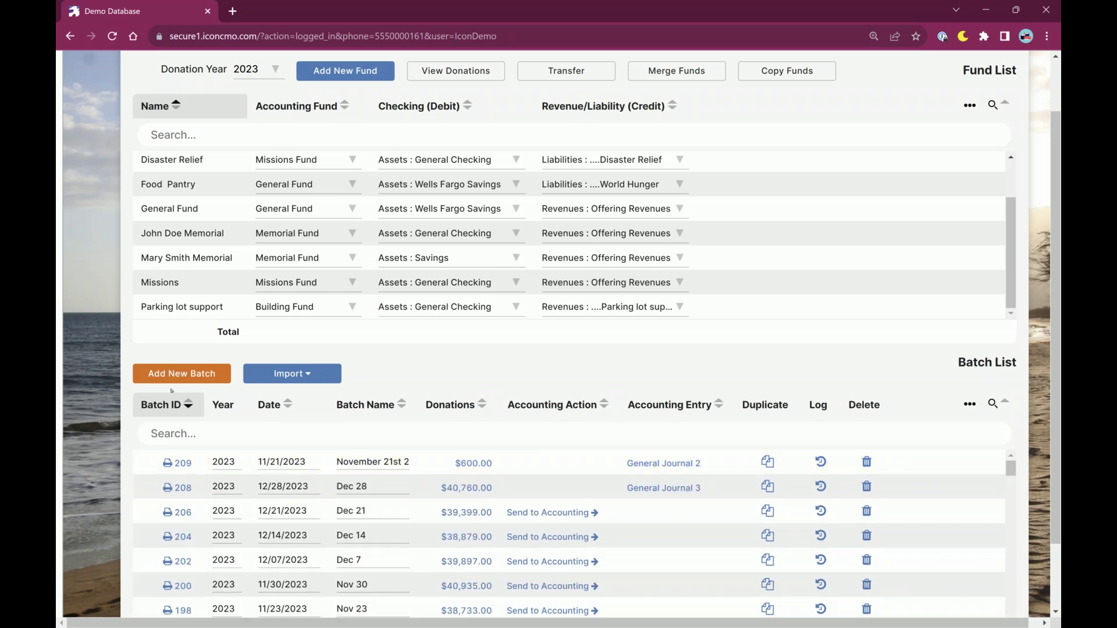
{"action": "scroll", "coordinate": [465, 390], "scroll_direction": "down", "scroll_amount": 1}
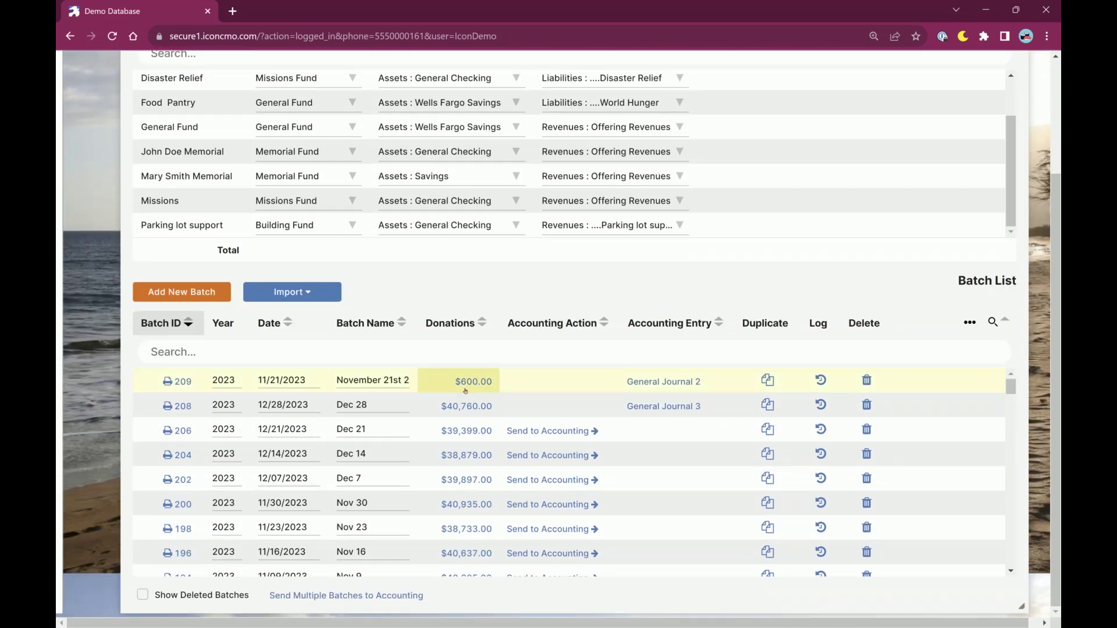
{"action": "left_click", "coordinate": [465, 387]}
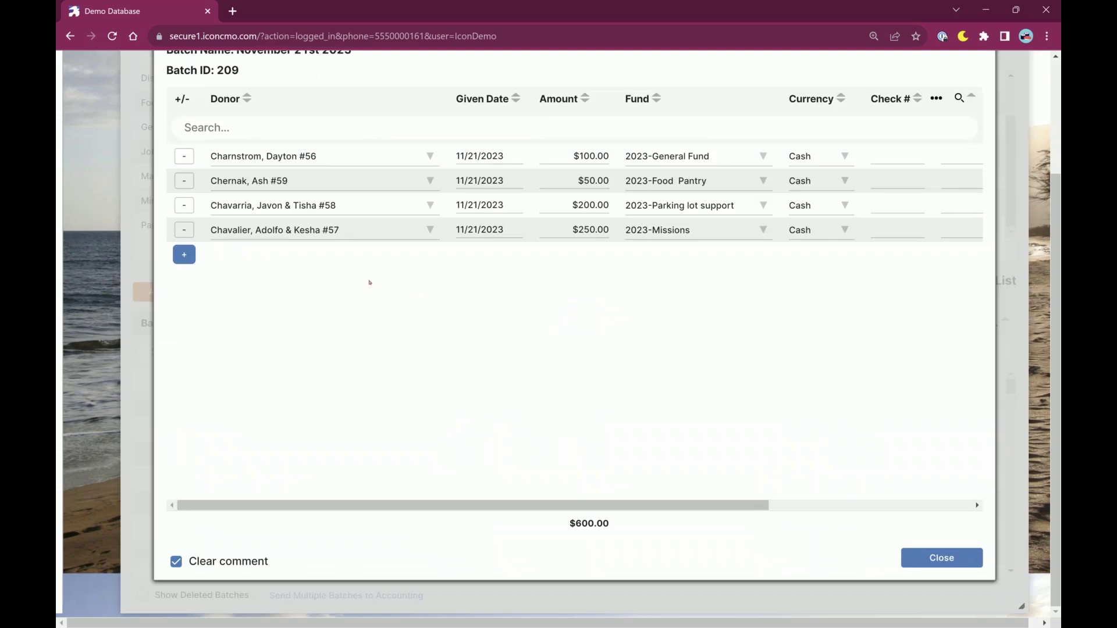
Change the $250.00 Missions donation to 25.00 and close the donation list.
{"action": "left_click", "coordinate": [587, 230]}
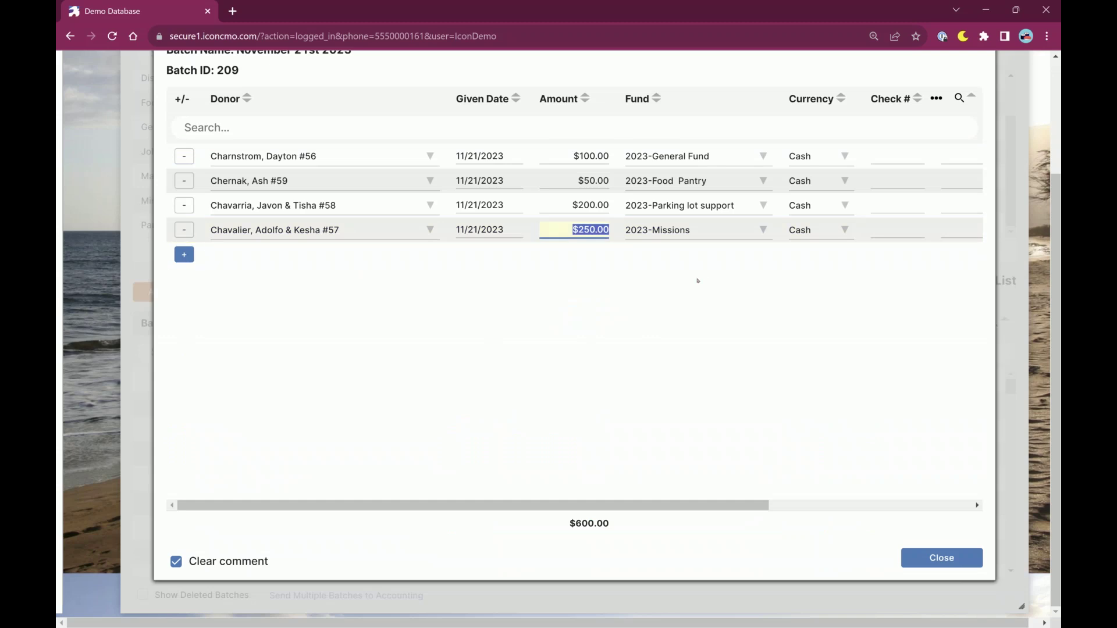
{"action": "type", "text": "25.00"}
{"action": "key", "text": "Tab"}
{"action": "left_click", "coordinate": [940, 559]}
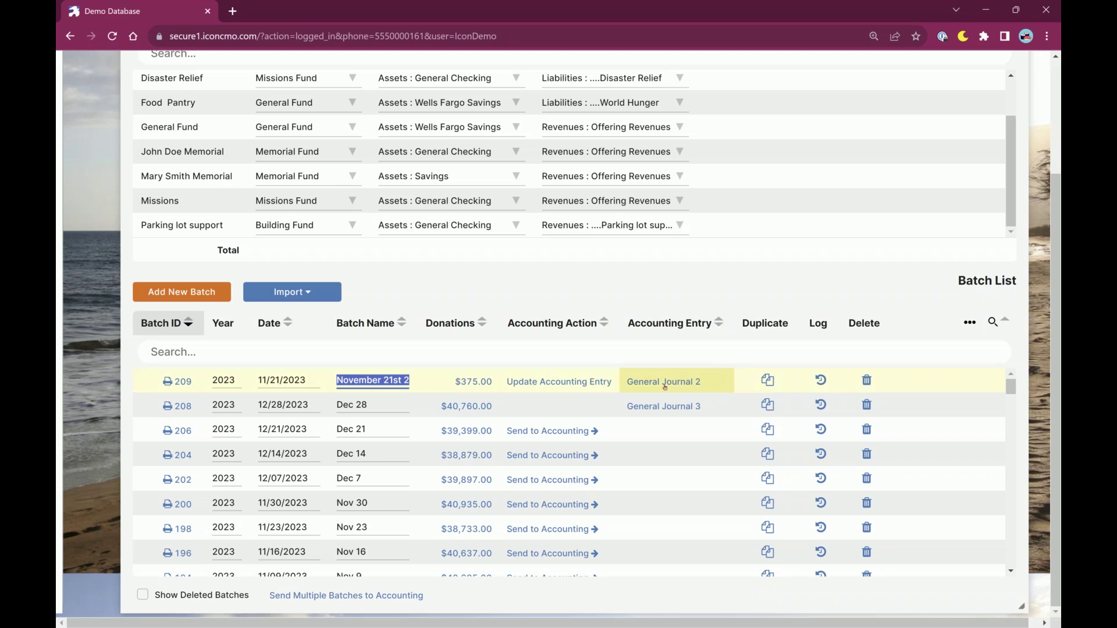
Update batch 209's accounting entry and verify General Journal 2 shows 25.00 Missions lines, 375.00 total.
{"action": "left_click", "coordinate": [570, 382]}
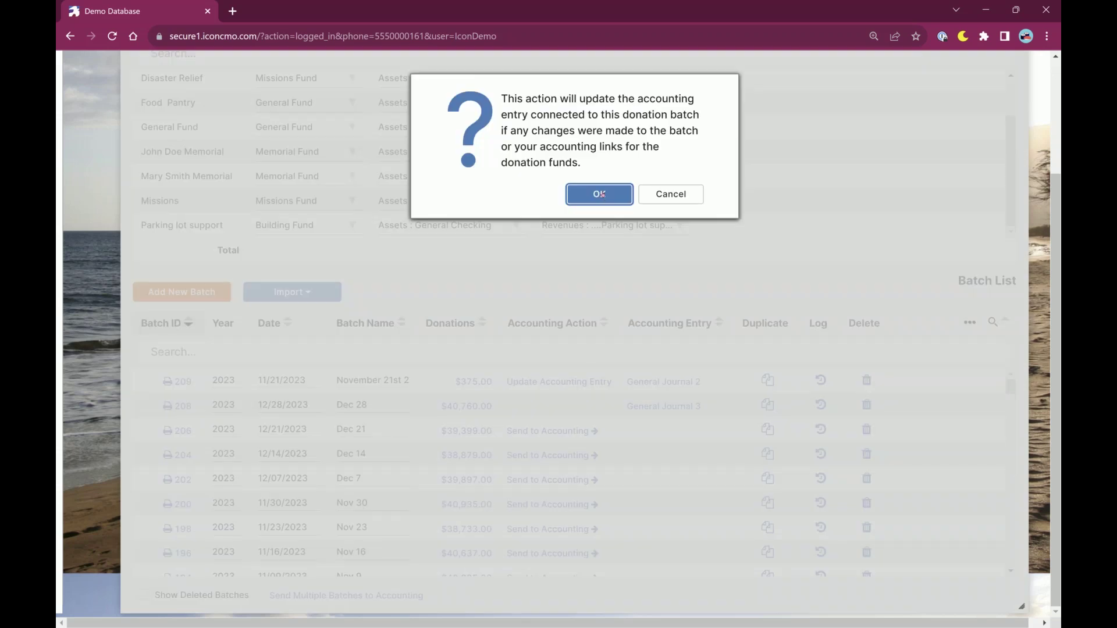
{"action": "left_click", "coordinate": [595, 194]}
{"action": "left_click", "coordinate": [678, 382]}
{"action": "left_click_drag", "start_coordinate": [466, 390], "coordinate": [493, 391]}
{"action": "left_click", "coordinate": [493, 475]}
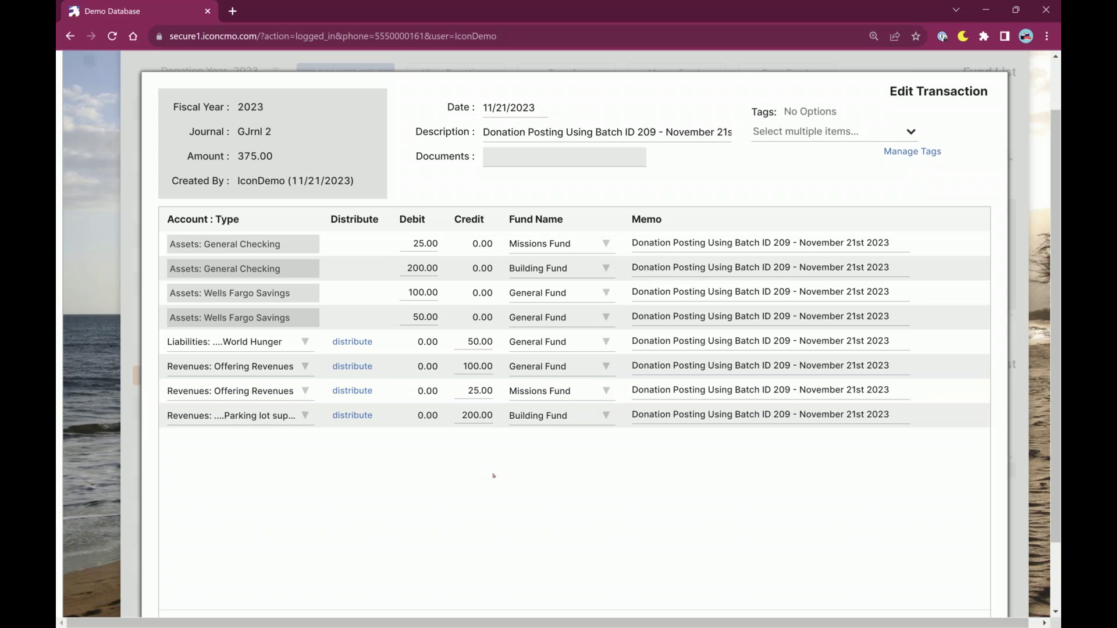
{"action": "scroll", "coordinate": [493, 476], "scroll_direction": "down", "scroll_amount": 1}
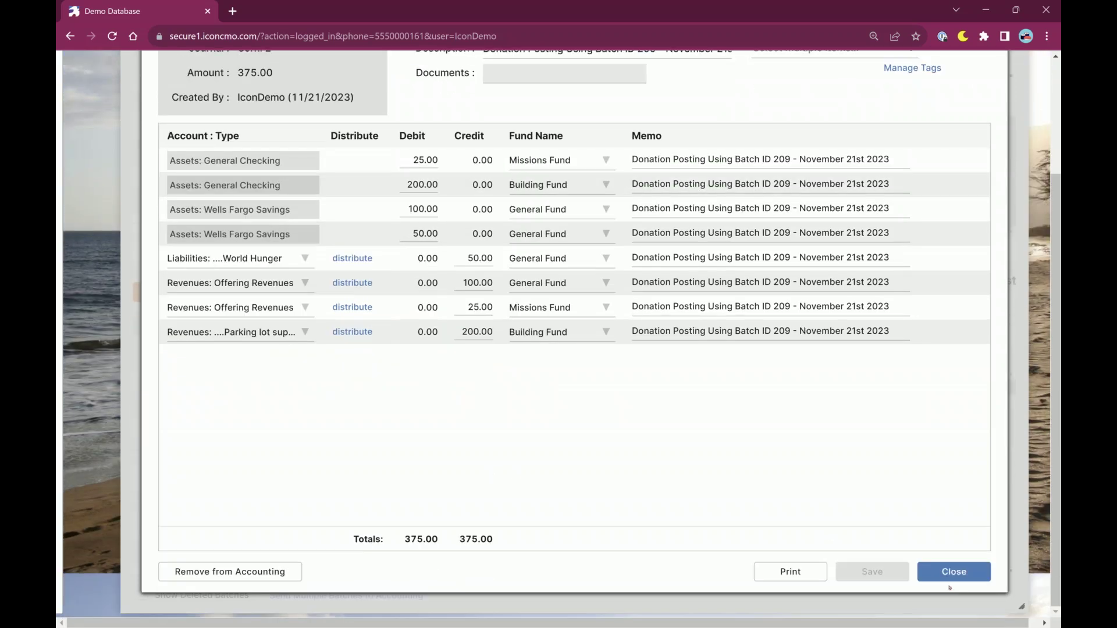
{"action": "left_click", "coordinate": [951, 575]}
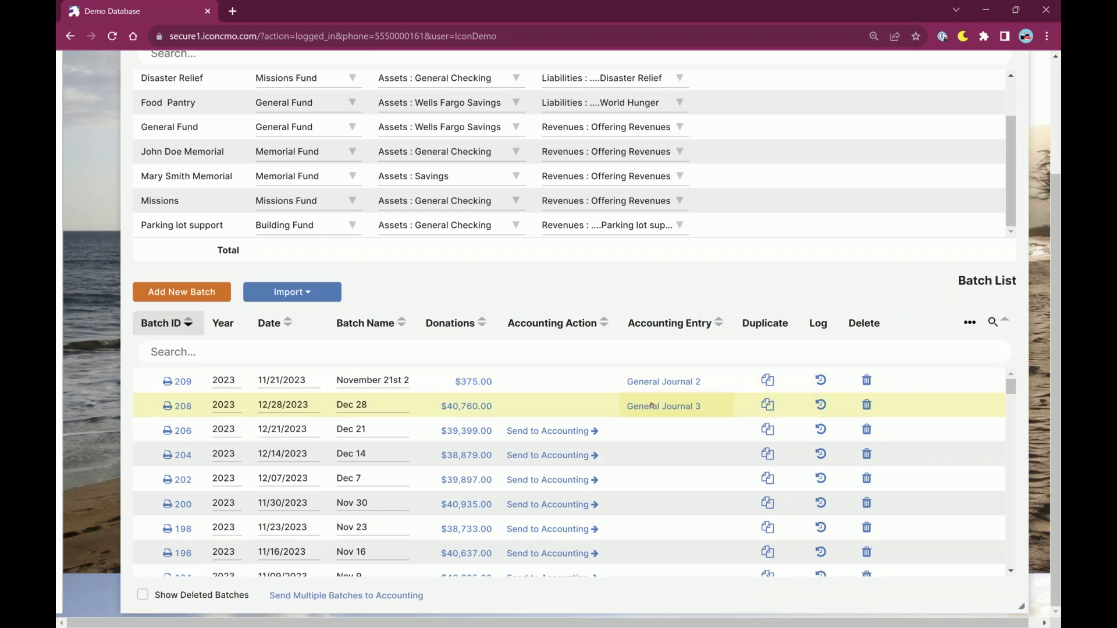
{"action": "scroll", "coordinate": [675, 430], "scroll_direction": "up", "scroll_amount": 1}
{"action": "scroll", "coordinate": [619, 227], "scroll_direction": "up", "scroll_amount": 1}
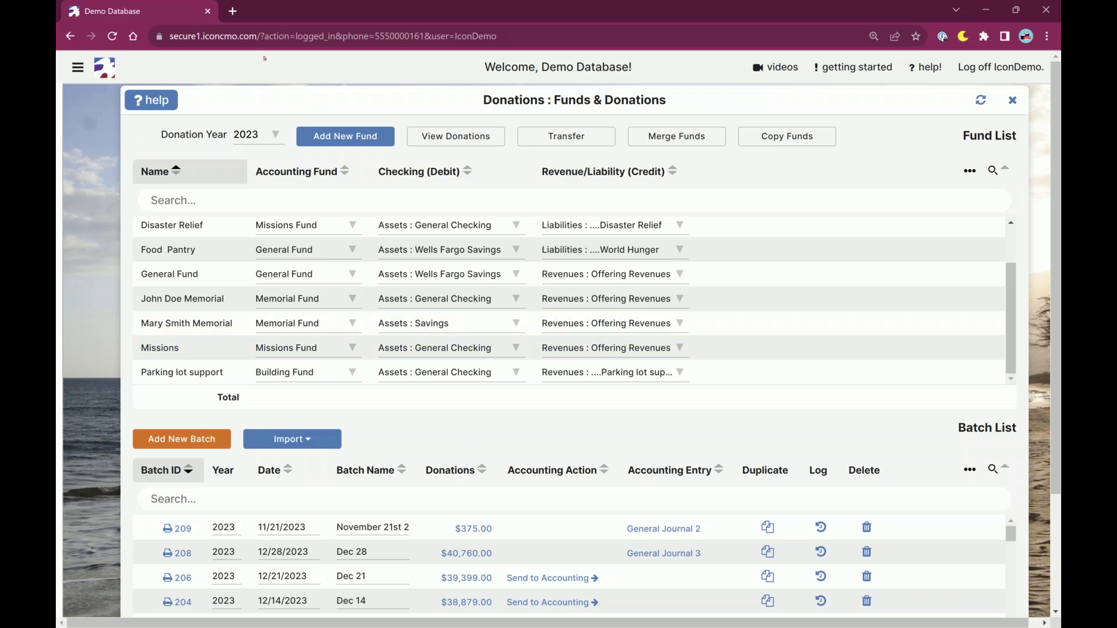
Pick 2024 from the Donation Year list and check its mapped funds and empty Batch List.
{"action": "left_click", "coordinate": [273, 133]}
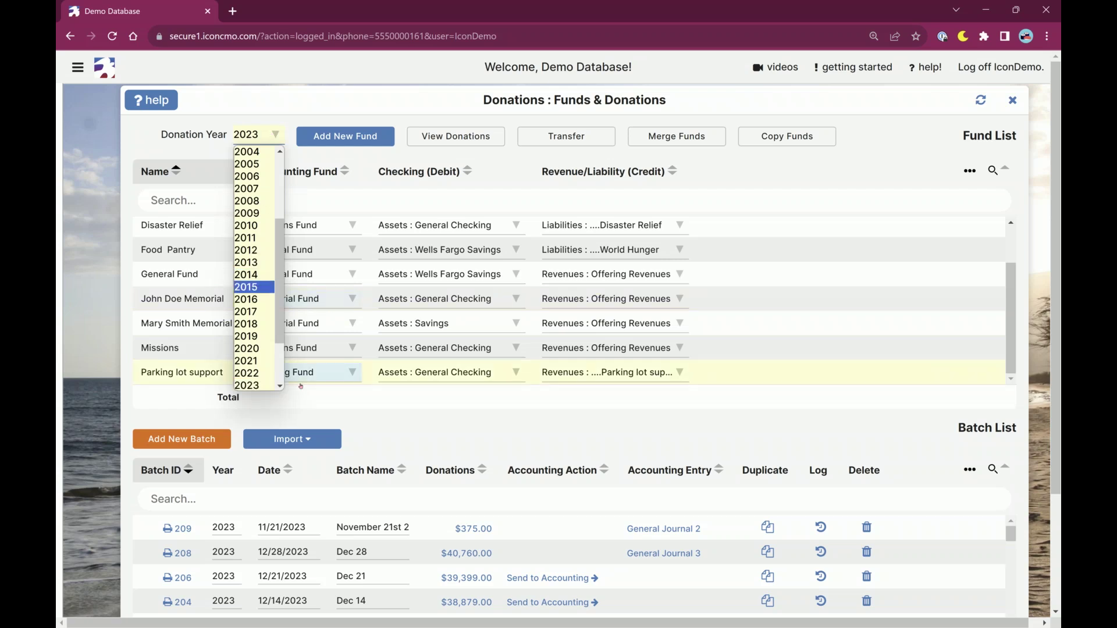
{"action": "key", "text": "Down"}
{"action": "key", "text": "Down"}
{"action": "key", "text": "Down"}
{"action": "key", "text": "Down"}
{"action": "key", "text": "Down"}
{"action": "key", "text": "Down"}
{"action": "key", "text": "Down"}
{"action": "key", "text": "Down"}
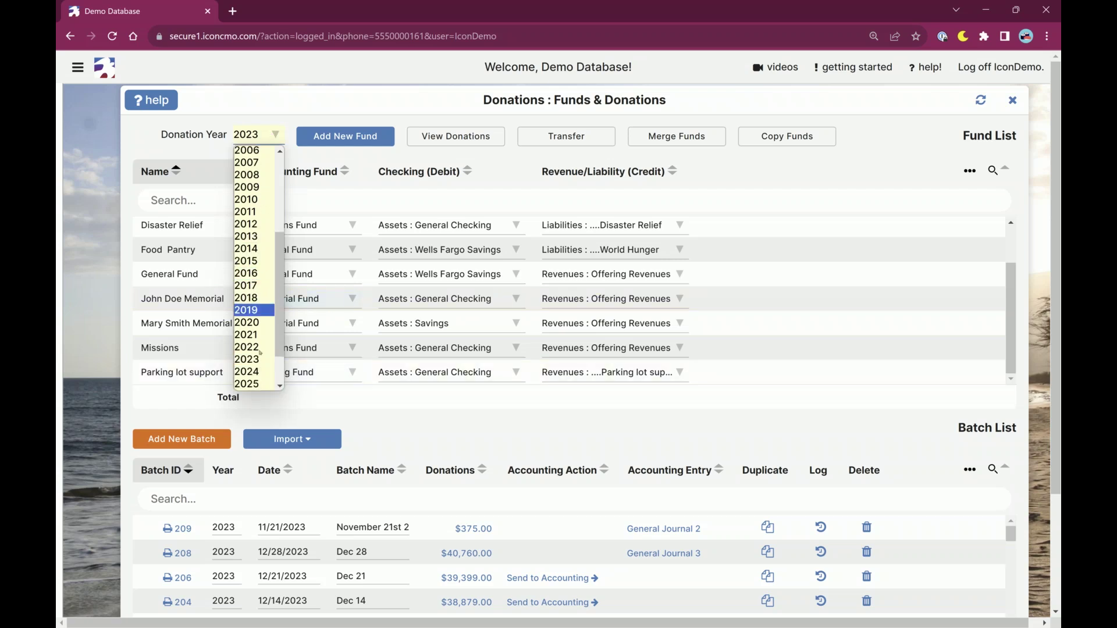
{"action": "key", "text": "Return"}
{"action": "key", "text": "Down"}
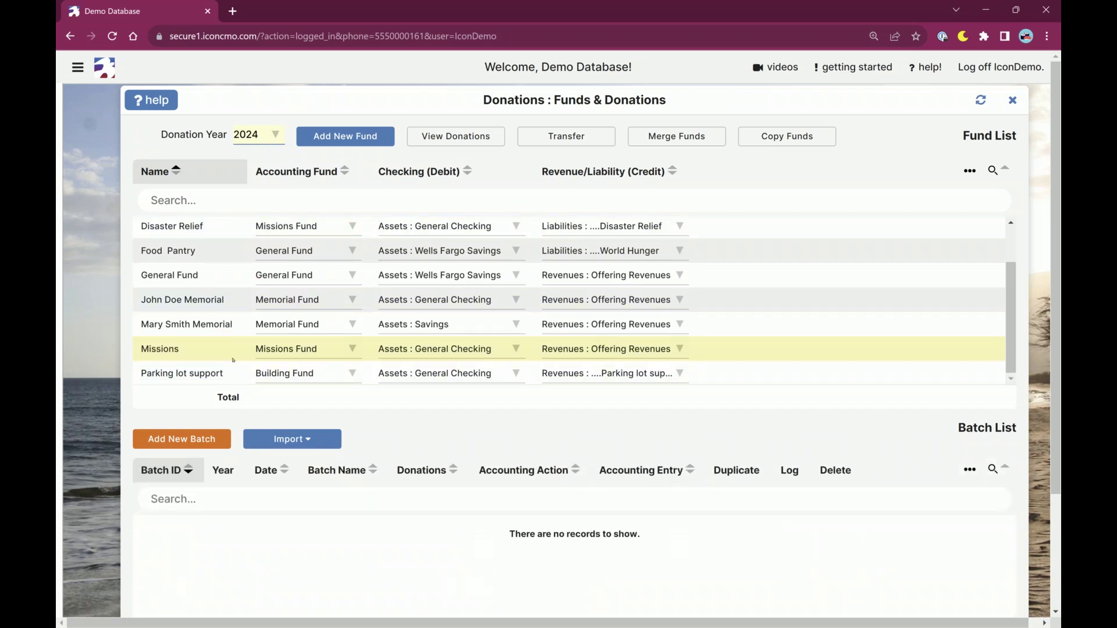
{"action": "scroll", "coordinate": [337, 292], "scroll_direction": "up", "scroll_amount": 2}
{"action": "scroll", "coordinate": [436, 314], "scroll_direction": "down", "scroll_amount": 2}
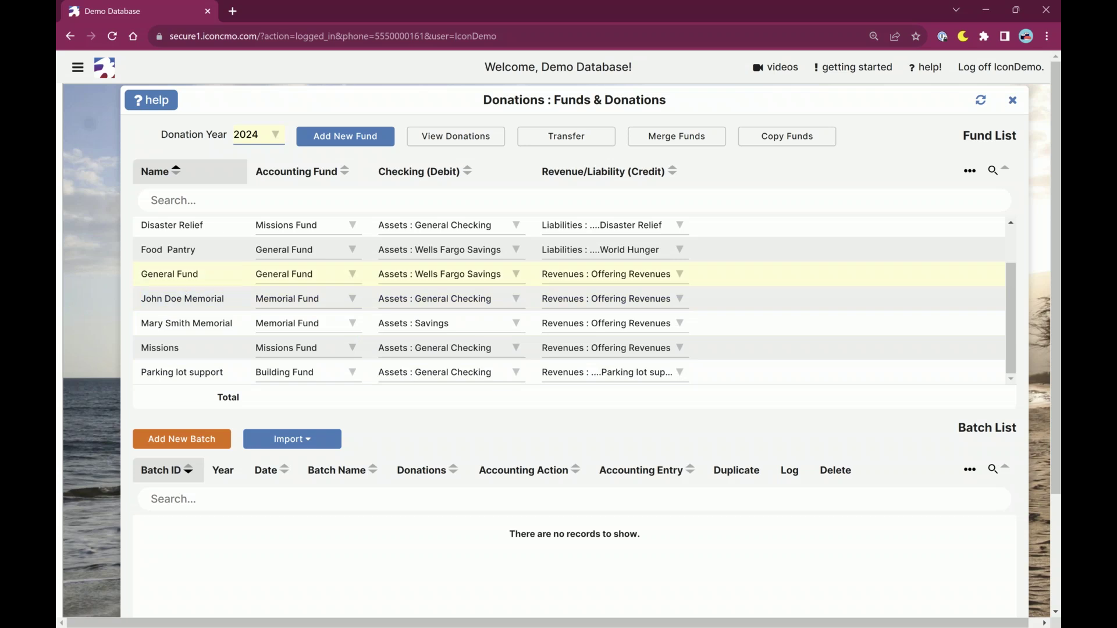
Search the General Fund's credit account for a prepaid liability, find none, and keep Offering Revenues.
{"action": "left_click", "coordinate": [593, 274]}
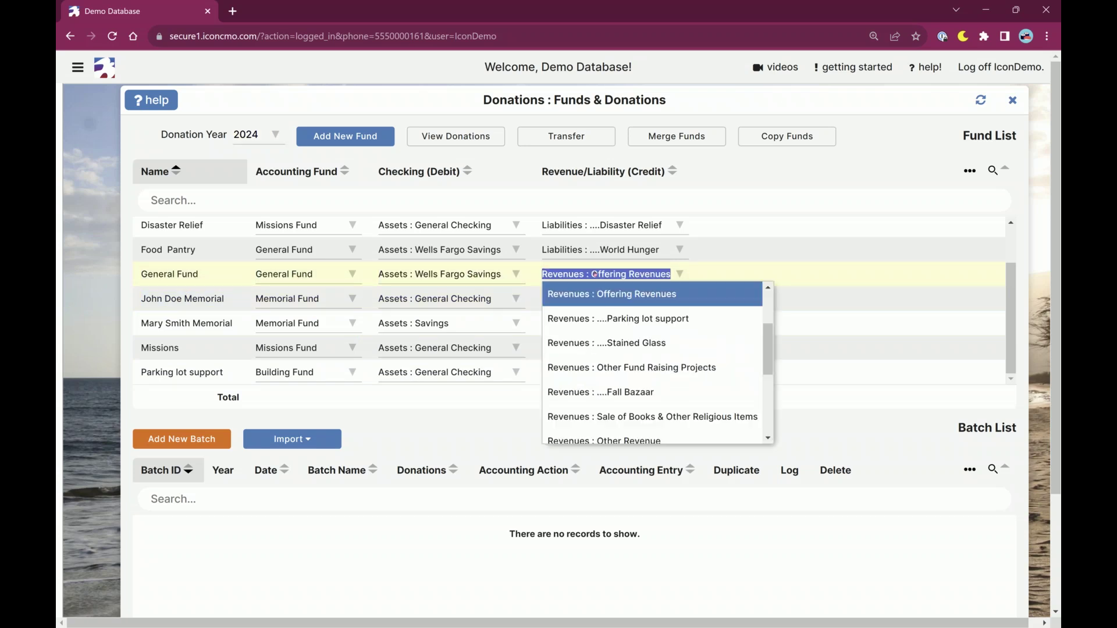
{"action": "type", "text": "liab"}
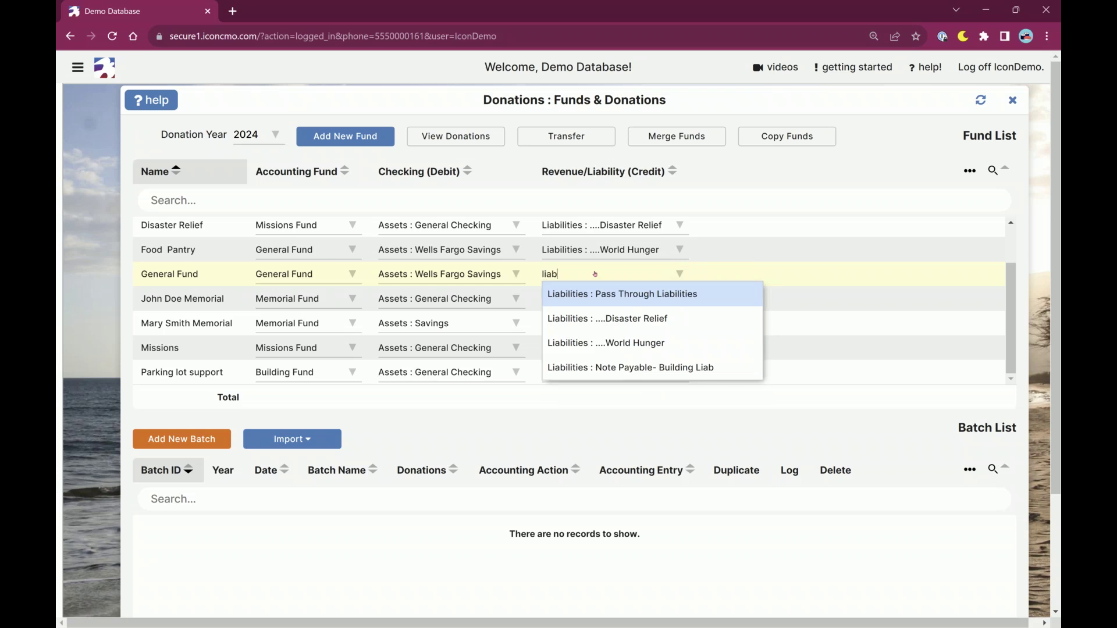
{"action": "key", "text": "Down"}
{"action": "key", "text": "Down"}
{"action": "key", "text": "Down"}
{"action": "key", "text": "Down"}
{"action": "left_click_drag", "start_coordinate": [557, 273], "coordinate": [529, 275]}
{"action": "type", "text": "prep"}
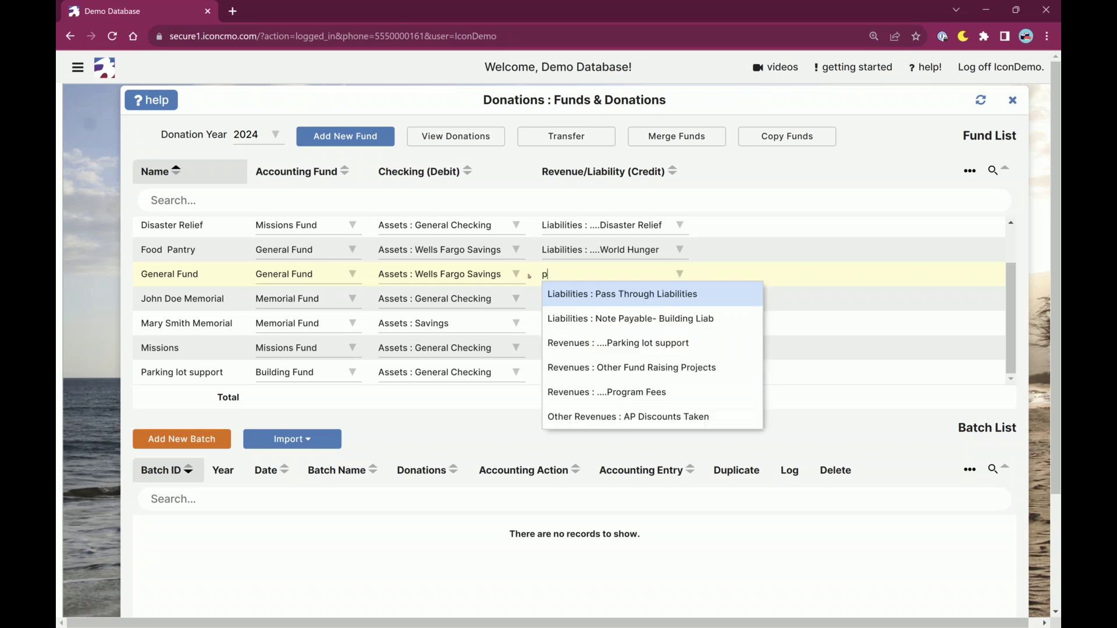
{"action": "key", "text": "BackSpace"}
{"action": "key", "text": "BackSpace"}
{"action": "key", "text": "BackSpace"}
{"action": "key", "text": "BackSpace"}
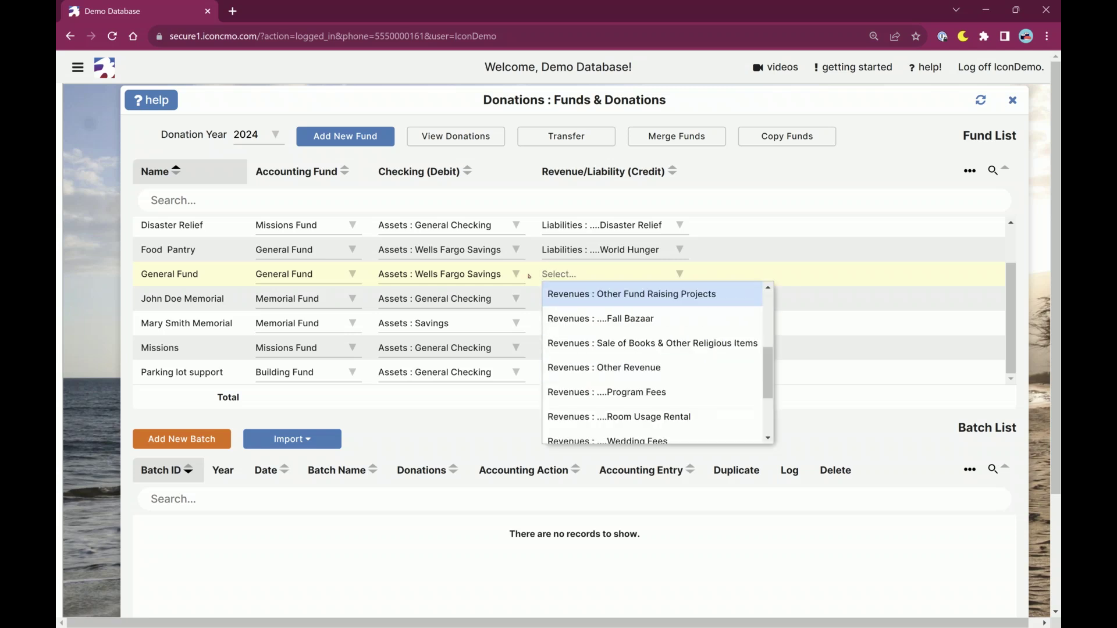
{"action": "left_click", "coordinate": [77, 67]}
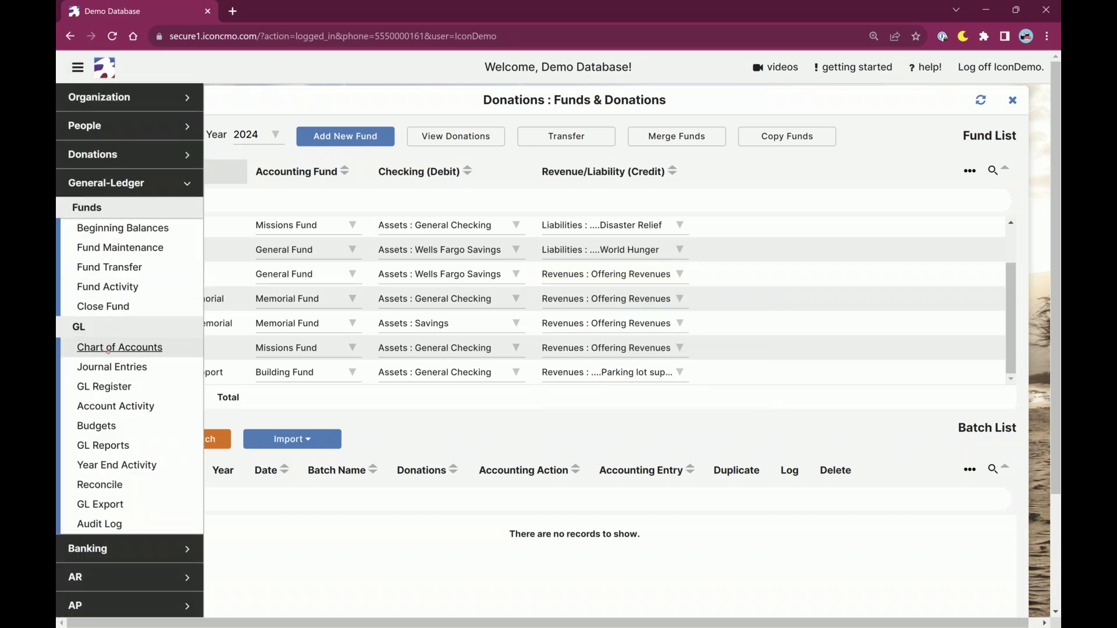
Start a new Chart of Accounts entry typed Liabilities > Other Current Liabilities > Other Misc Current Liabilities.
{"action": "left_click", "coordinate": [108, 348]}
{"action": "left_click", "coordinate": [888, 136]}
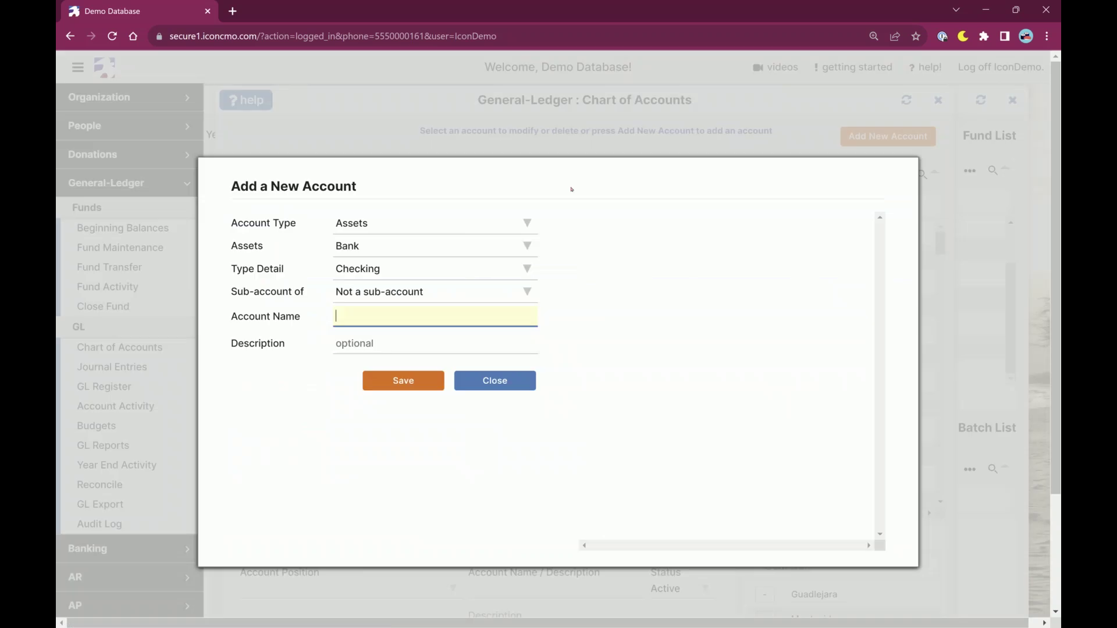
{"action": "left_click", "coordinate": [412, 223]}
{"action": "type", "text": "Liabil"}
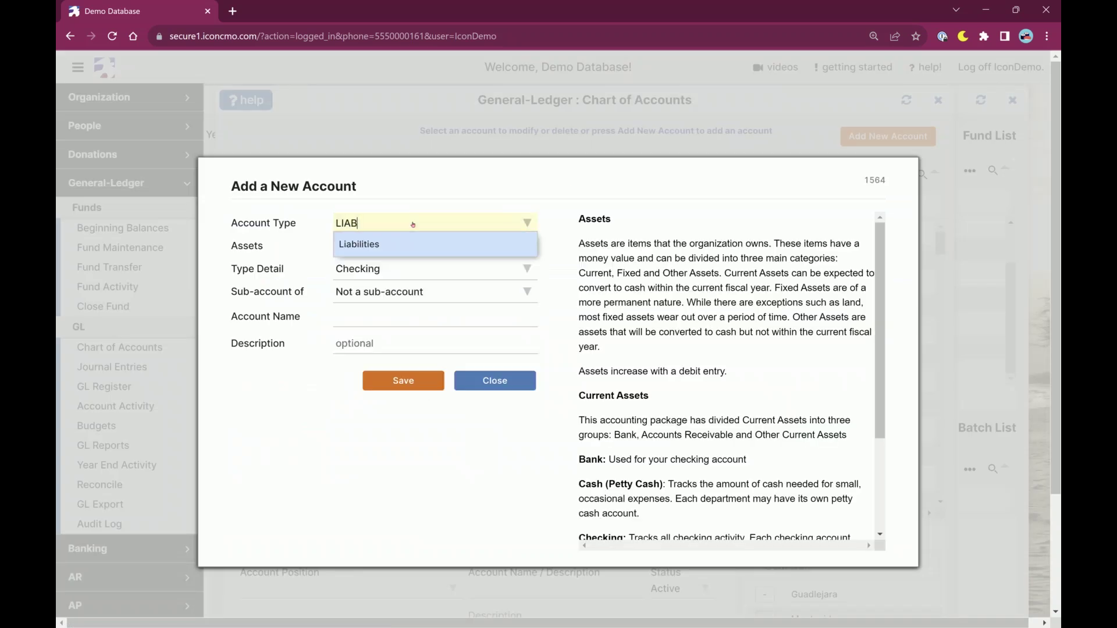
{"action": "left_click", "coordinate": [405, 243]}
{"action": "left_click", "coordinate": [405, 245]}
{"action": "left_click", "coordinate": [407, 289]}
{"action": "left_click", "coordinate": [415, 273]}
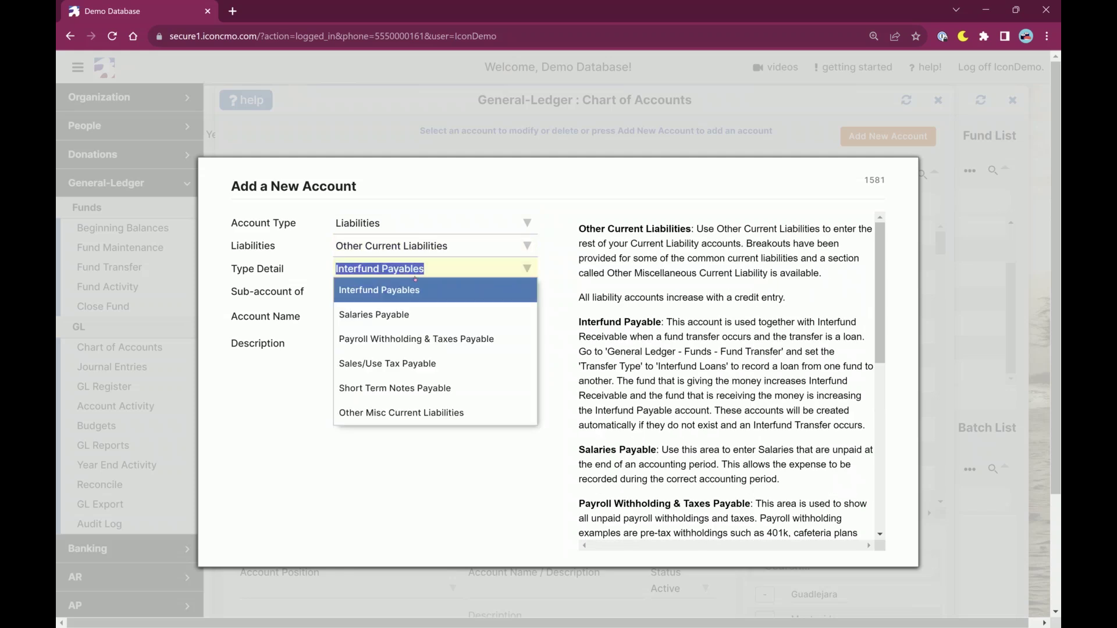
{"action": "left_click", "coordinate": [419, 413]}
Name the new account Prepaid Pledges, save it, and close the form.
{"action": "left_click", "coordinate": [365, 318]}
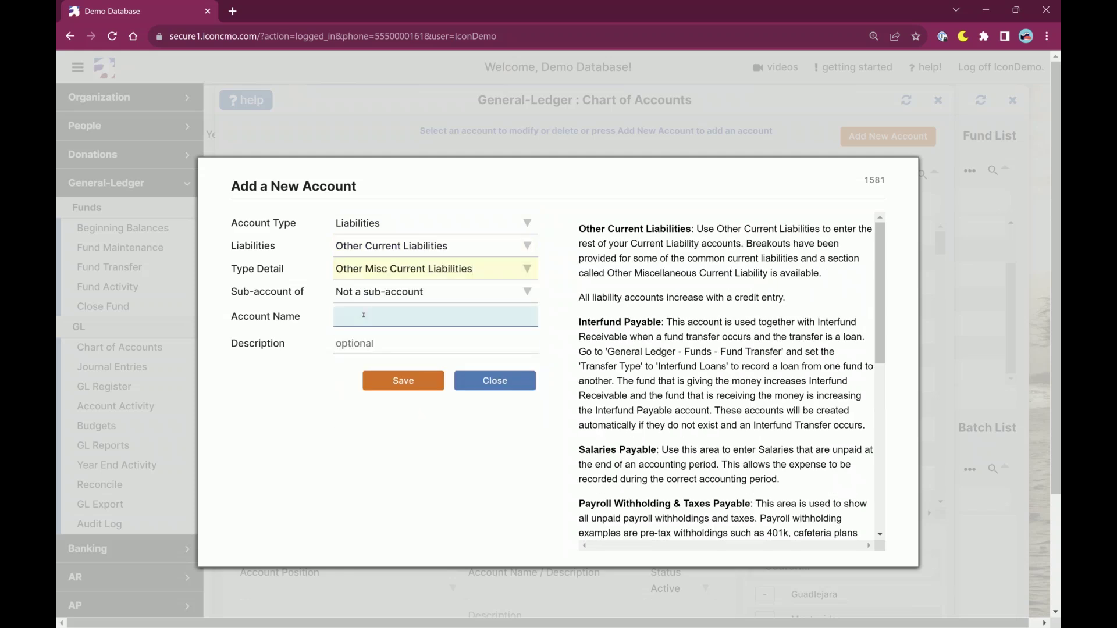
{"action": "type", "text": "pRE"}
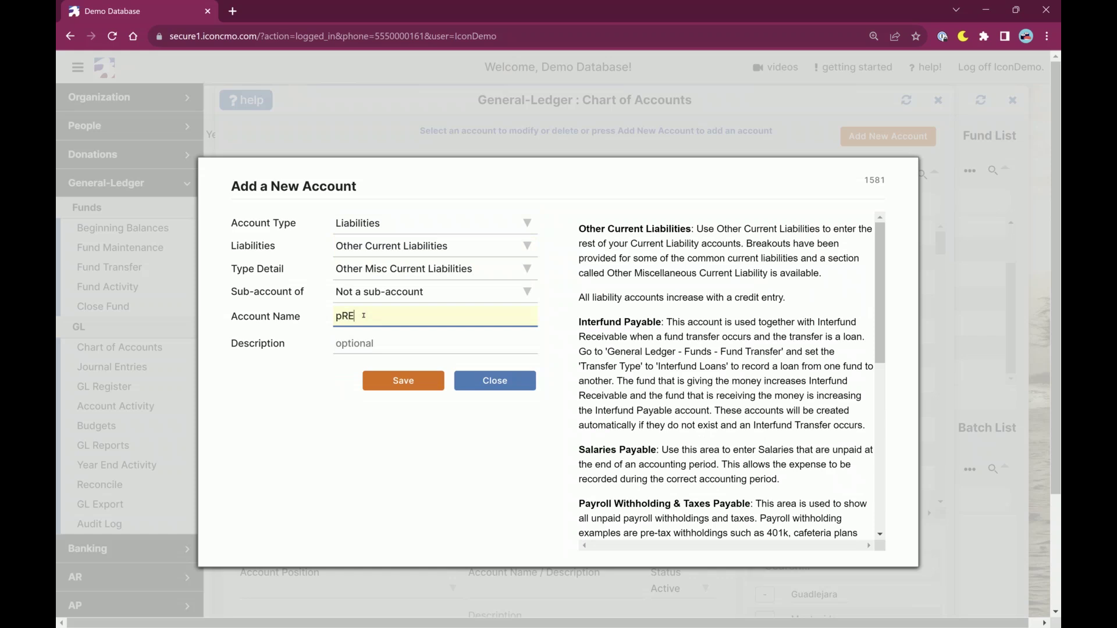
{"action": "key", "text": "BackSpace"}
{"action": "key", "text": "BackSpace"}
{"action": "key", "text": "BackSpace"}
{"action": "key", "text": "BackSpace"}
{"action": "type", "text": "Prepaid Liability"}
{"action": "key", "text": "shift+Left"}
{"action": "key", "text": "shift+Left"}
{"action": "key", "text": "shift+Left"}
{"action": "key", "text": "shift+Left"}
{"action": "key", "text": "shift+Left"}
{"action": "key", "text": "shift+Left"}
{"action": "key", "text": "shift+Left"}
{"action": "key", "text": "shift+Left"}
{"action": "key", "text": "shift+Left"}
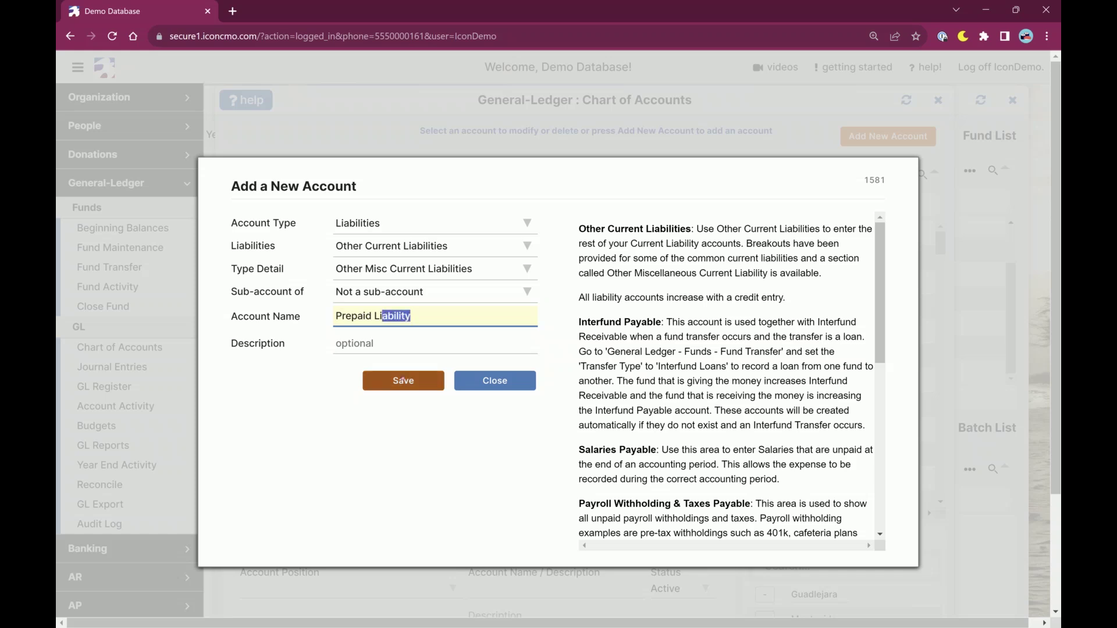
{"action": "key", "text": "Left"}
{"action": "type", "text": "Pledges"}
{"action": "key", "text": "shift+End"}
{"action": "key", "text": "Delete"}
{"action": "left_click", "coordinate": [403, 383]}
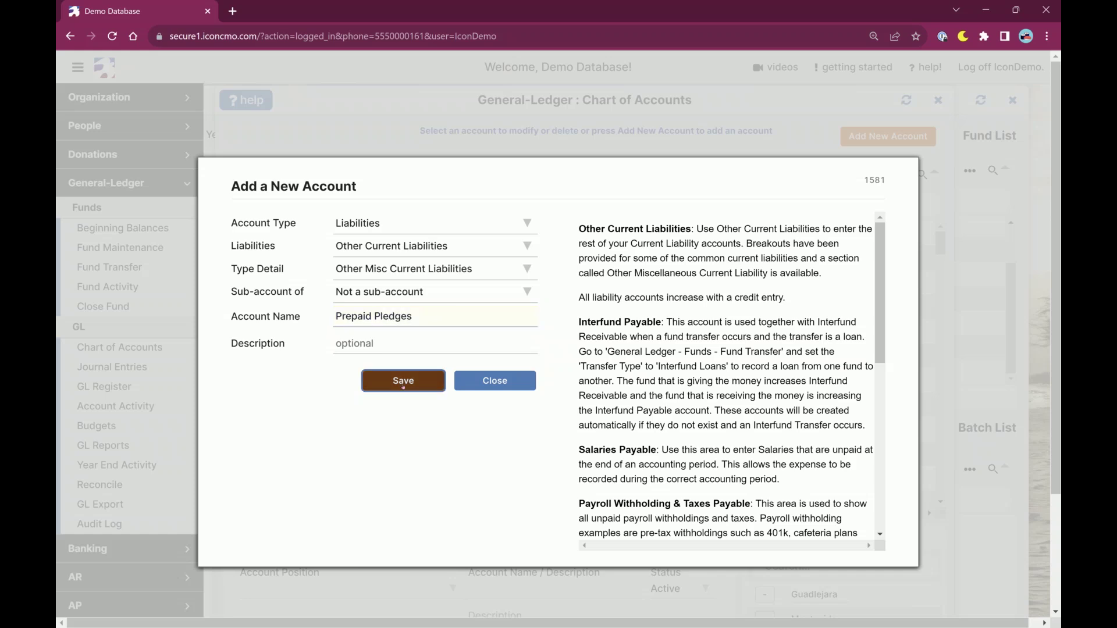
{"action": "left_click", "coordinate": [495, 381]}
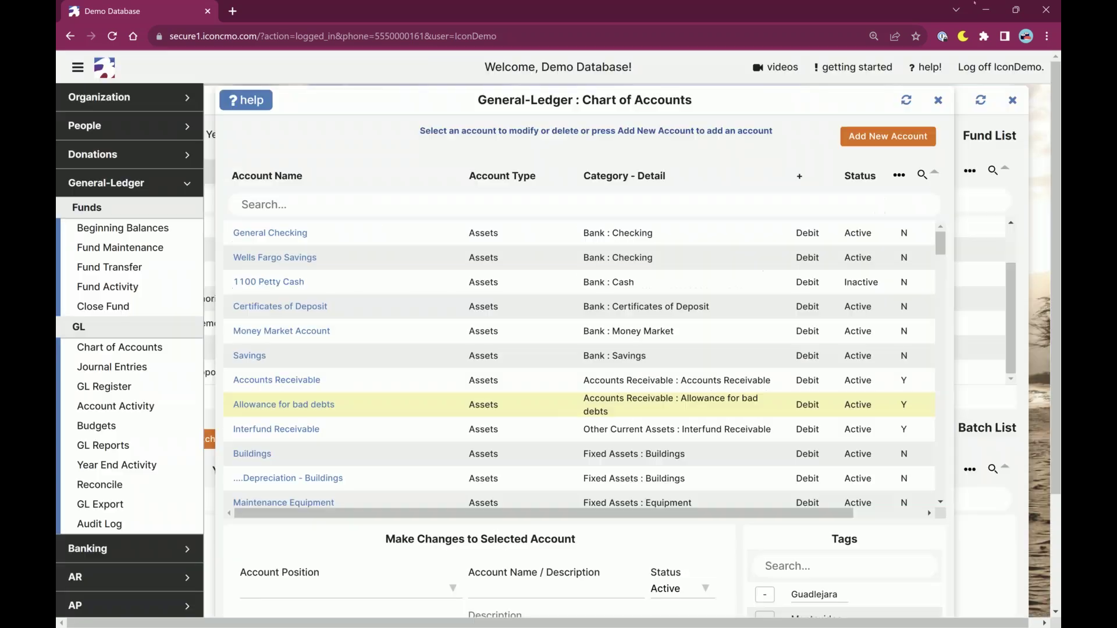
Assign Liabilities : Prepaid Pledges as the General Fund's credit account and start donation batch 210.
{"action": "key", "text": "Escape"}
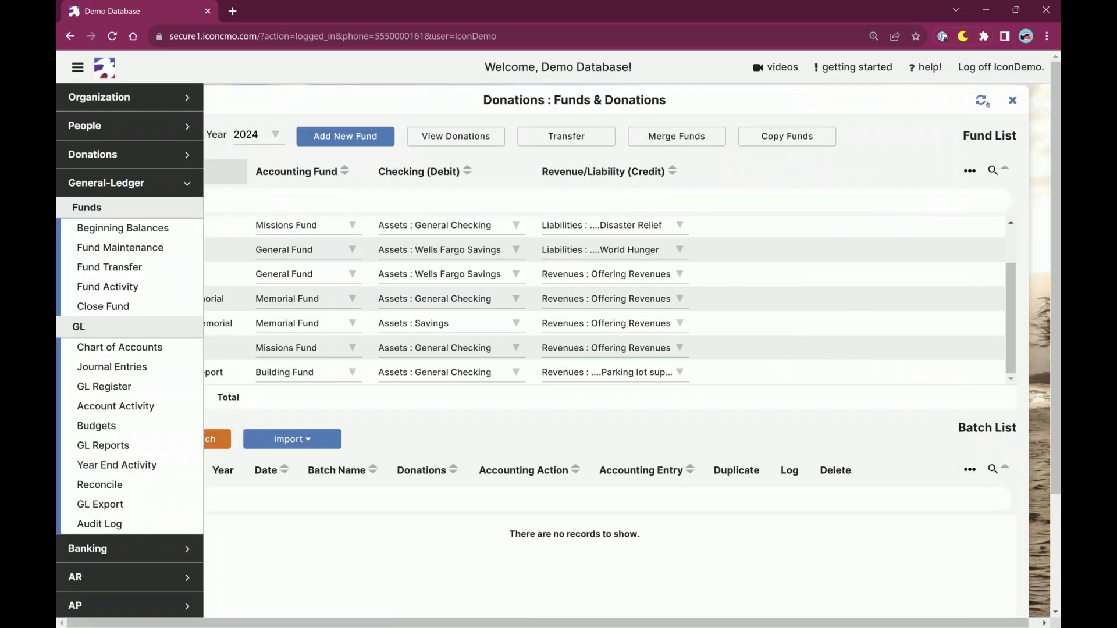
{"action": "left_click", "coordinate": [982, 102]}
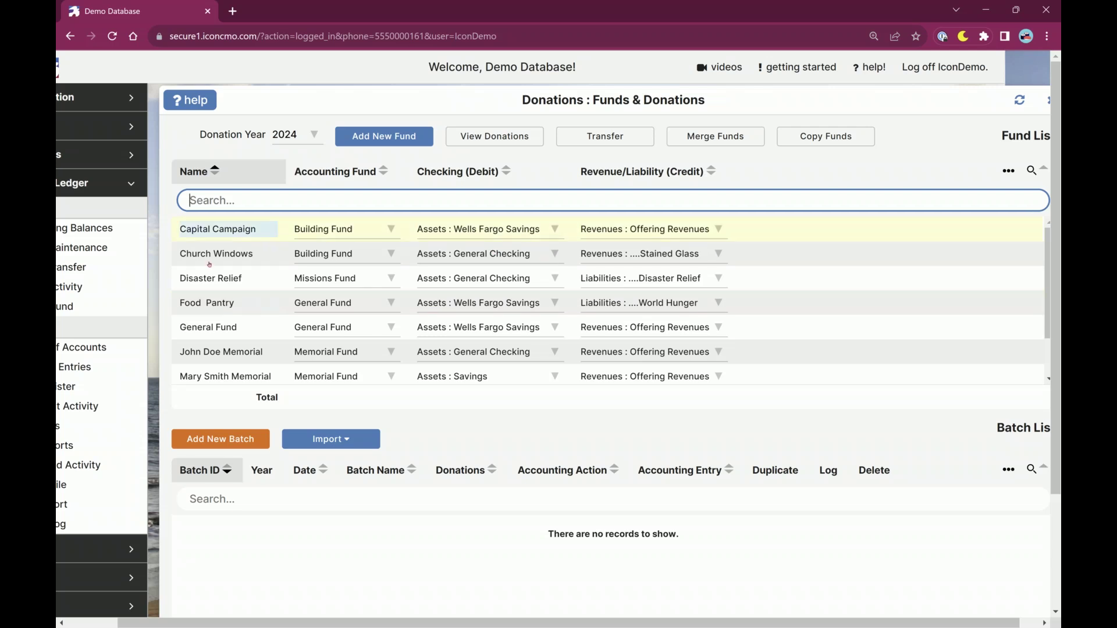
{"action": "left_click", "coordinate": [645, 329]}
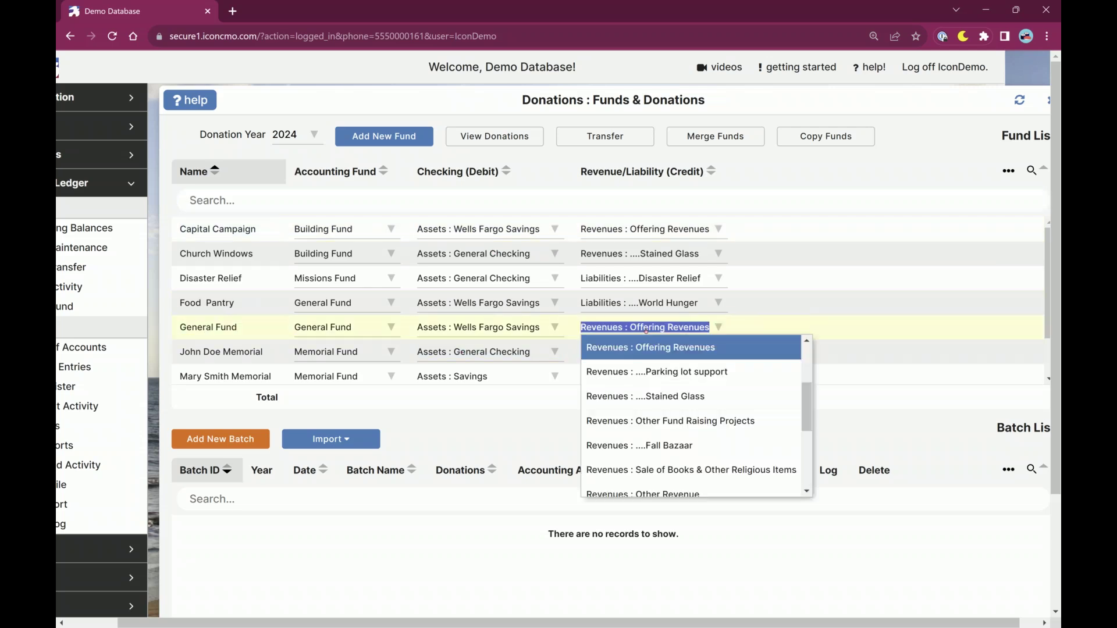
{"action": "type", "text": "prep"}
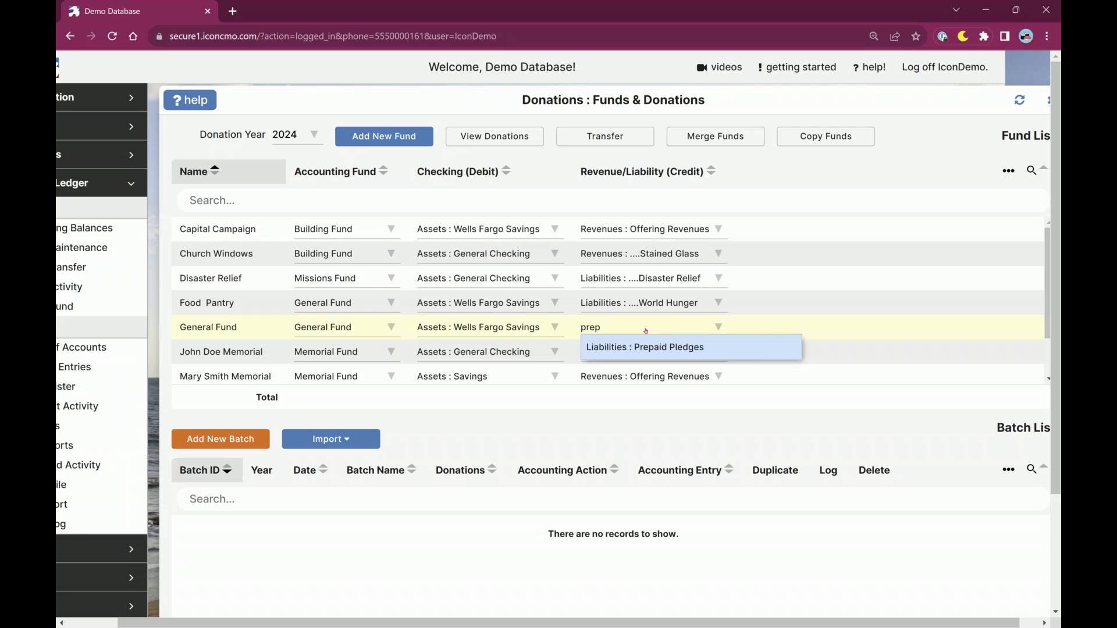
{"action": "left_click", "coordinate": [611, 347]}
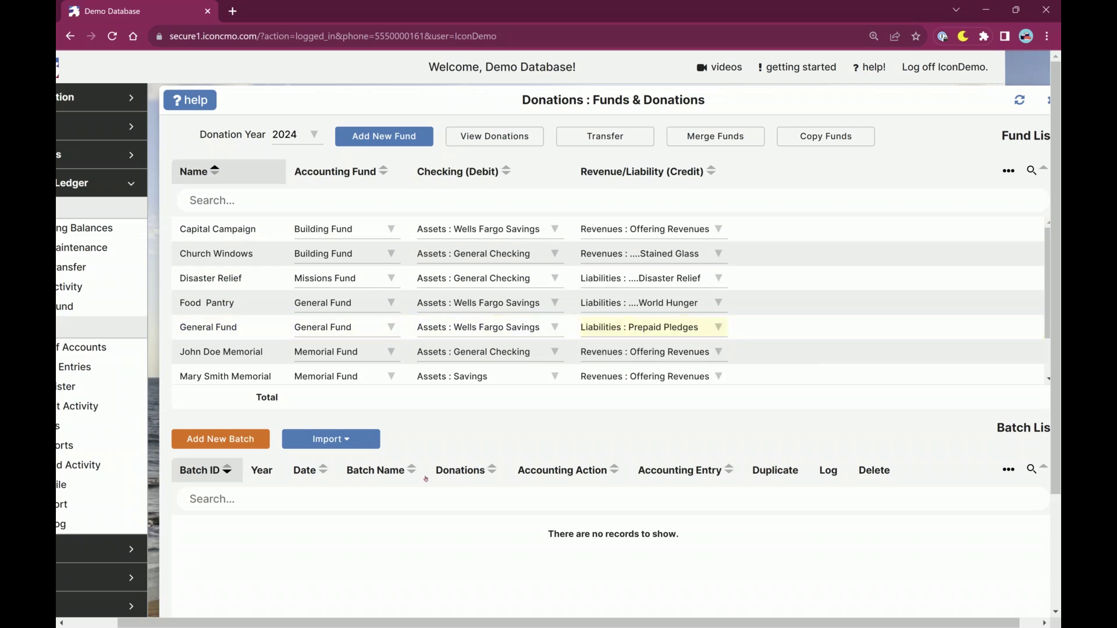
{"action": "left_click", "coordinate": [221, 439]}
{"action": "left_click", "coordinate": [511, 398]}
Add a donation line to batch 210, check its given date, and choose the donor.
{"action": "left_click", "coordinate": [222, 172]}
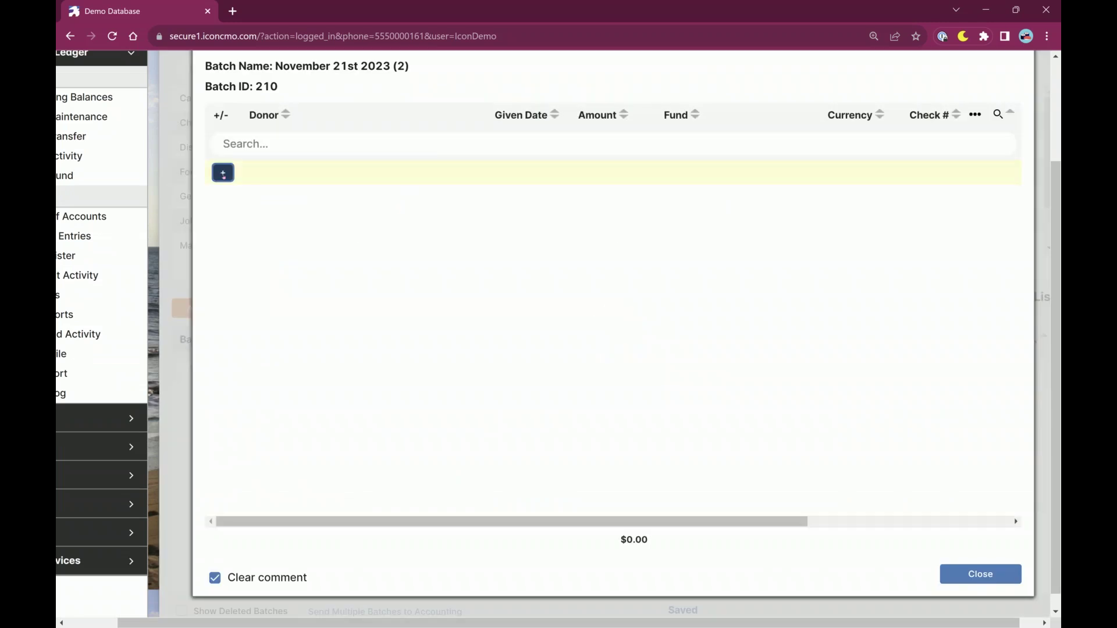
{"action": "left_click", "coordinate": [544, 172]}
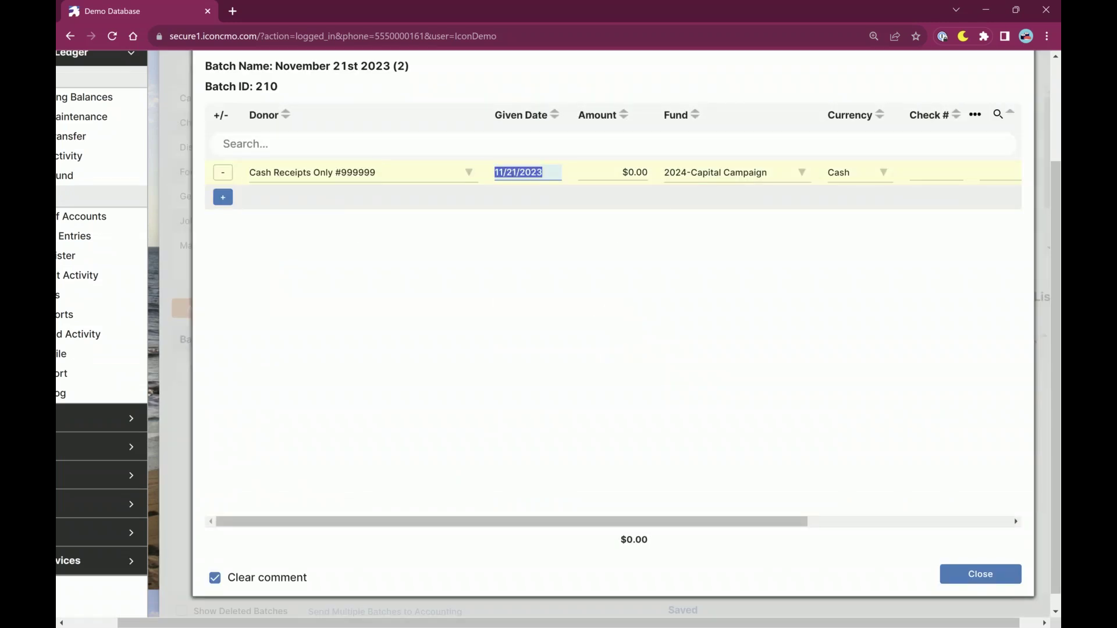
{"action": "left_click", "coordinate": [547, 172]}
{"action": "left_click_drag", "start_coordinate": [545, 172], "coordinate": [495, 177]}
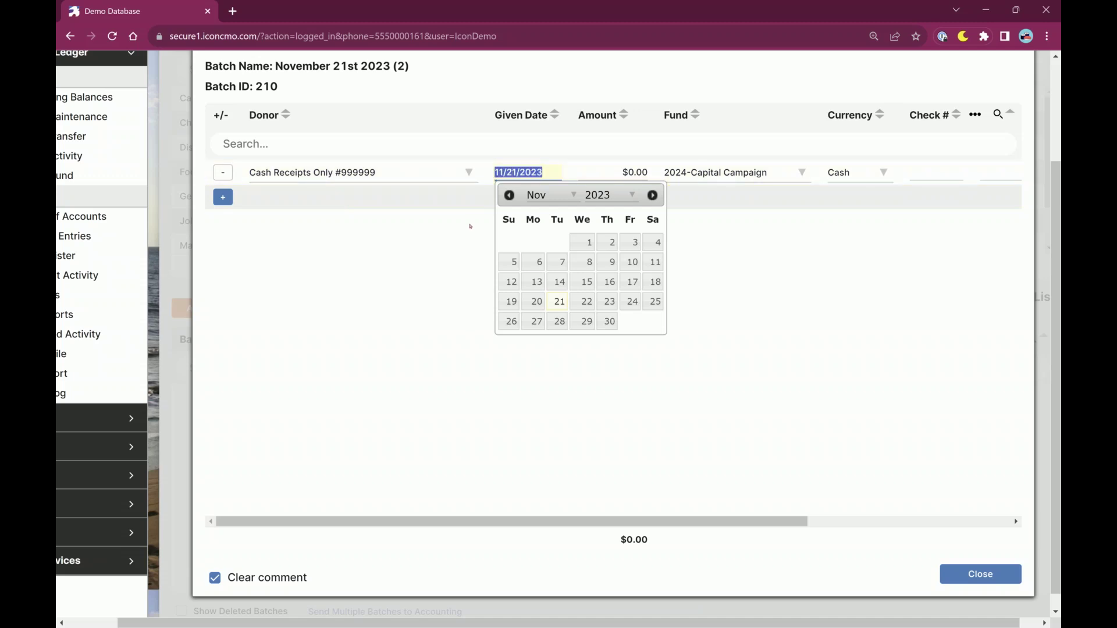
{"action": "left_click", "coordinate": [406, 172]}
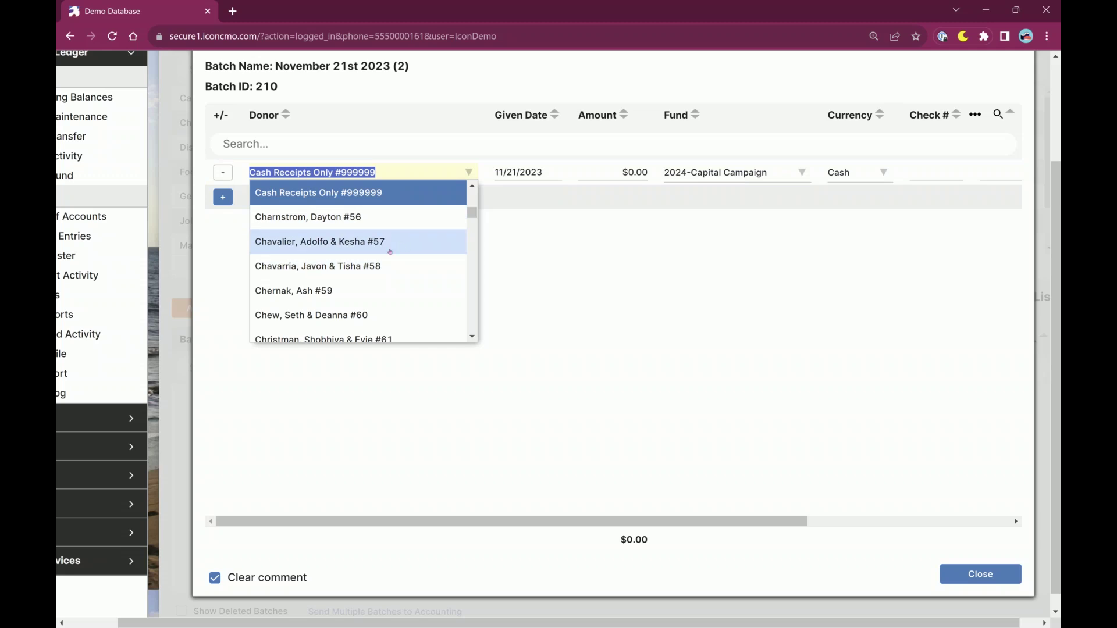
{"action": "left_click", "coordinate": [390, 251]}
{"action": "scroll", "coordinate": [428, 349], "scroll_direction": "up", "scroll_amount": 2}
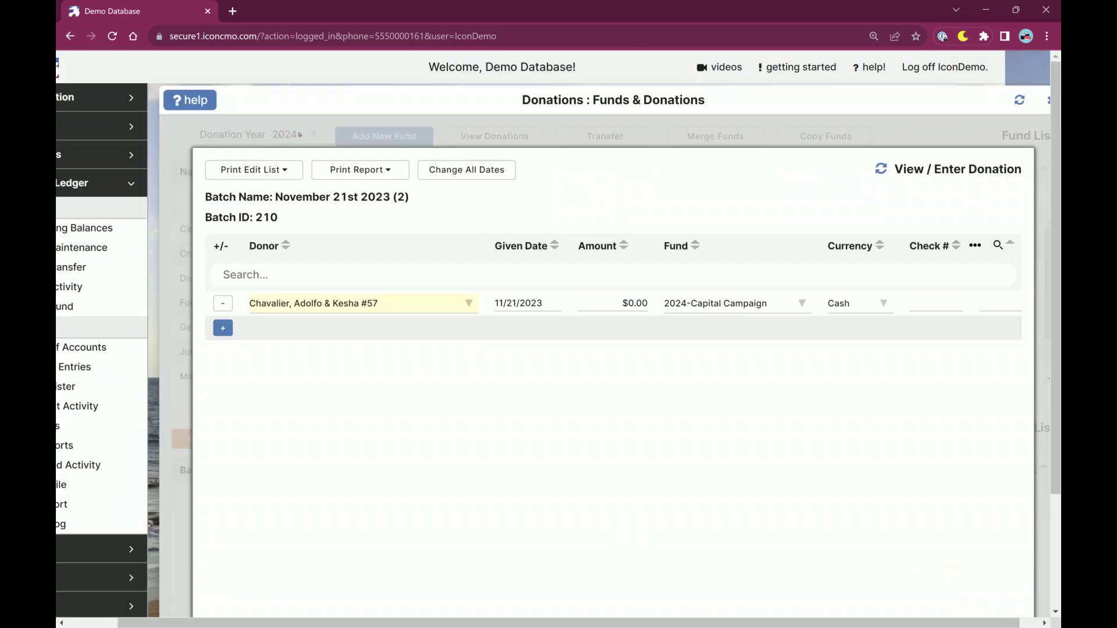
{"action": "scroll", "coordinate": [843, 509], "scroll_direction": "down", "scroll_amount": 1}
Enter 50.00 to 2024-General Fund on the line and close donation entry.
{"action": "left_click", "coordinate": [748, 245]}
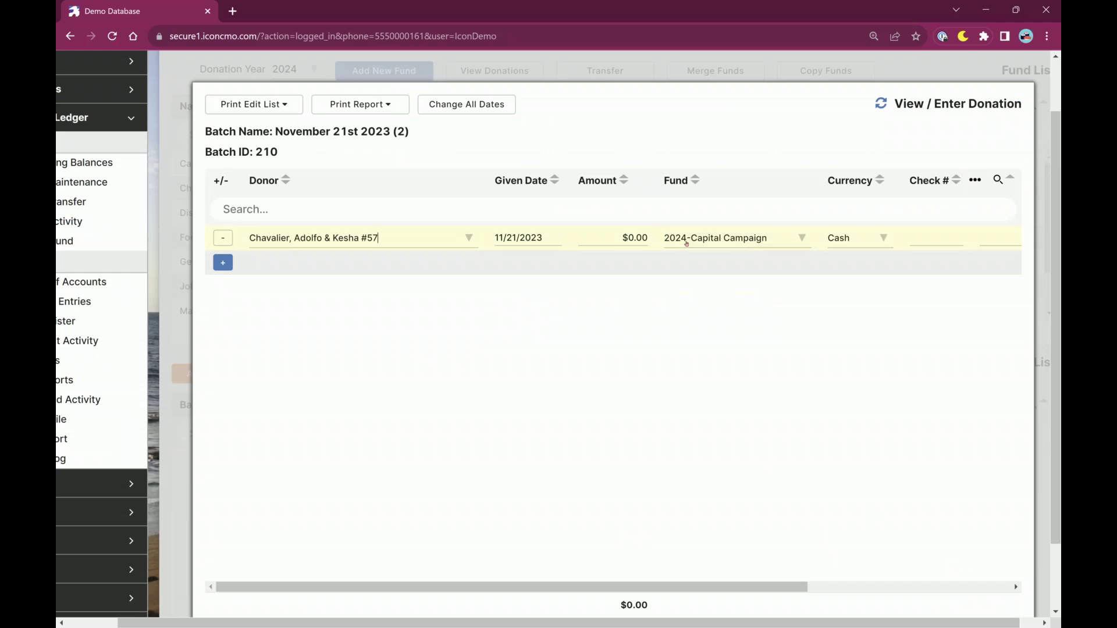
{"action": "left_click", "coordinate": [608, 237]}
{"action": "type", "text": "50.0"}
{"action": "key", "text": "Tab"}
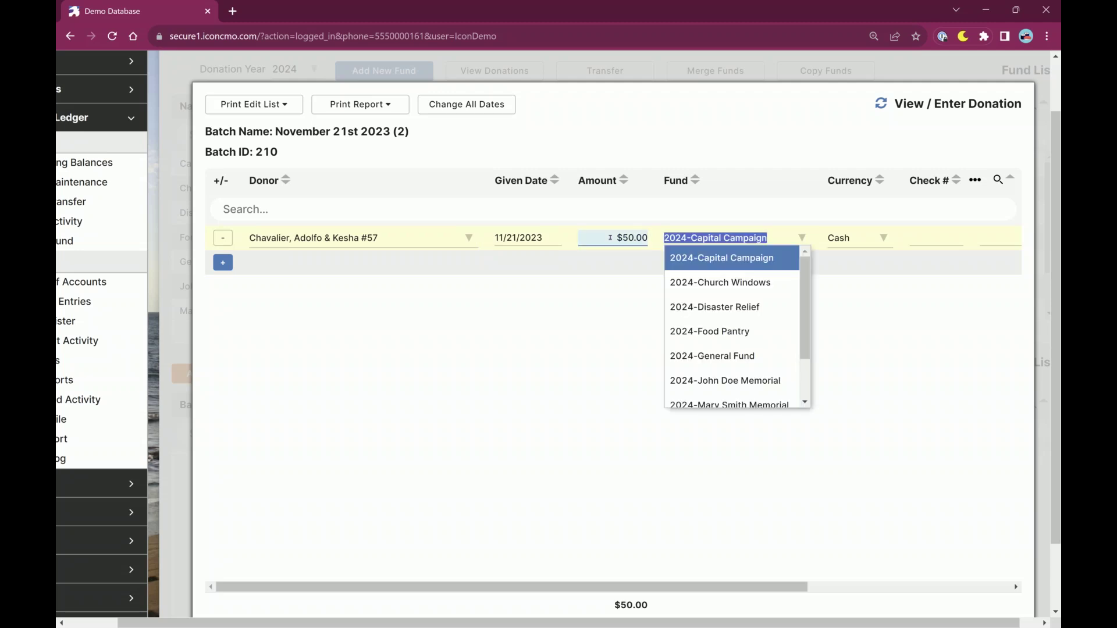
{"action": "type", "text": "gener"}
{"action": "key", "text": "Tab"}
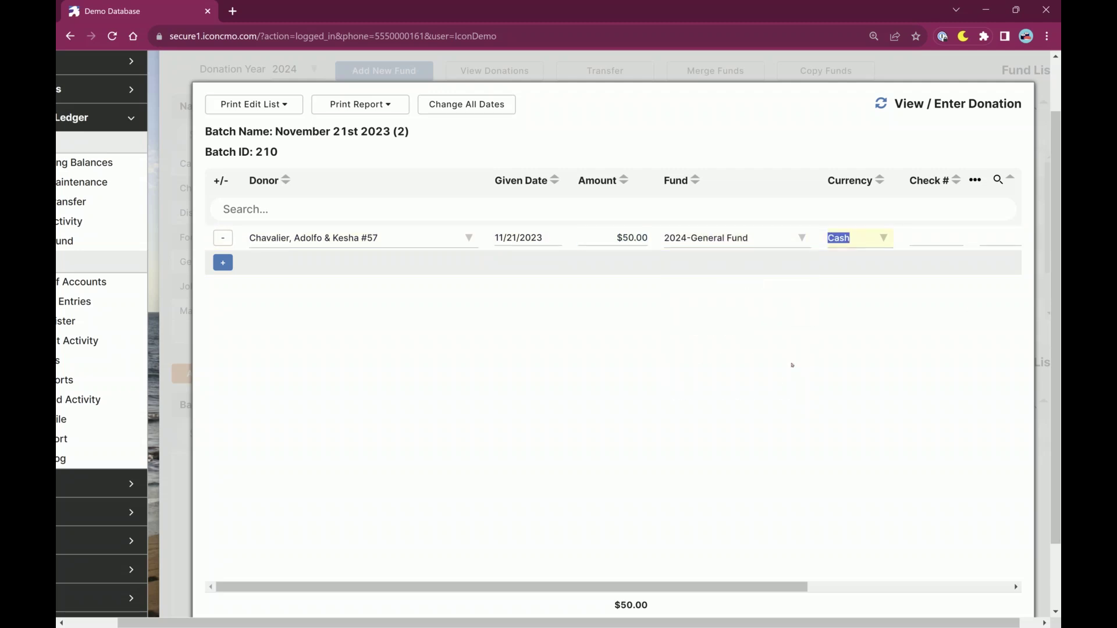
{"action": "scroll", "coordinate": [782, 478], "scroll_direction": "down", "scroll_amount": 2}
{"action": "left_click", "coordinate": [980, 559]}
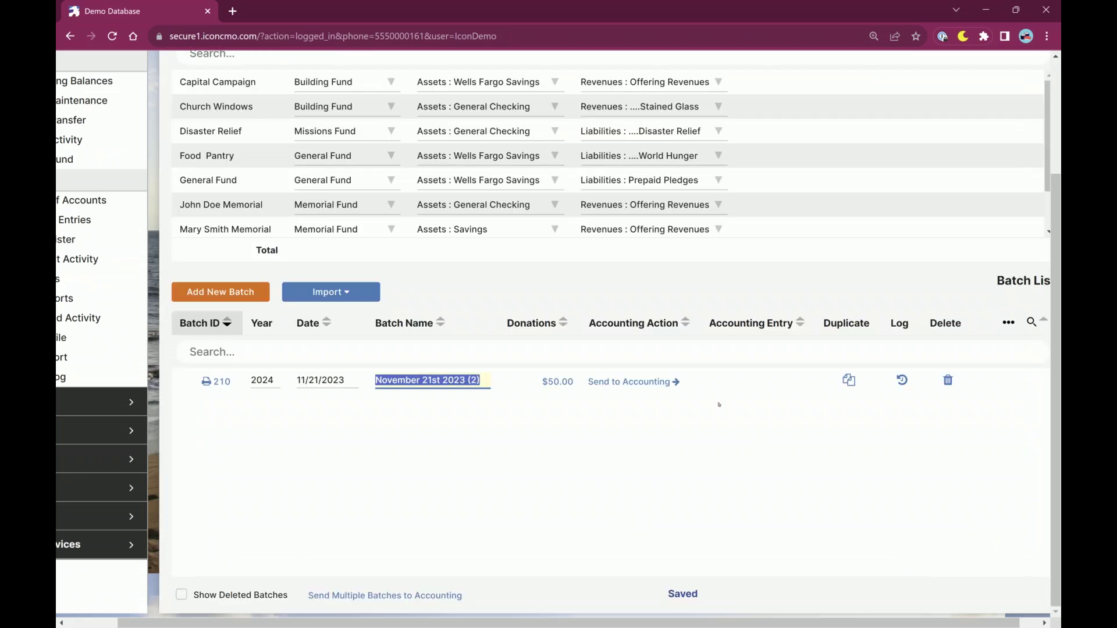
Check batch 210's 11/21/2023 date in the calendar and leave it unchanged.
{"action": "scroll", "coordinate": [461, 436], "scroll_direction": "up", "scroll_amount": 1}
{"action": "left_click", "coordinate": [321, 446]}
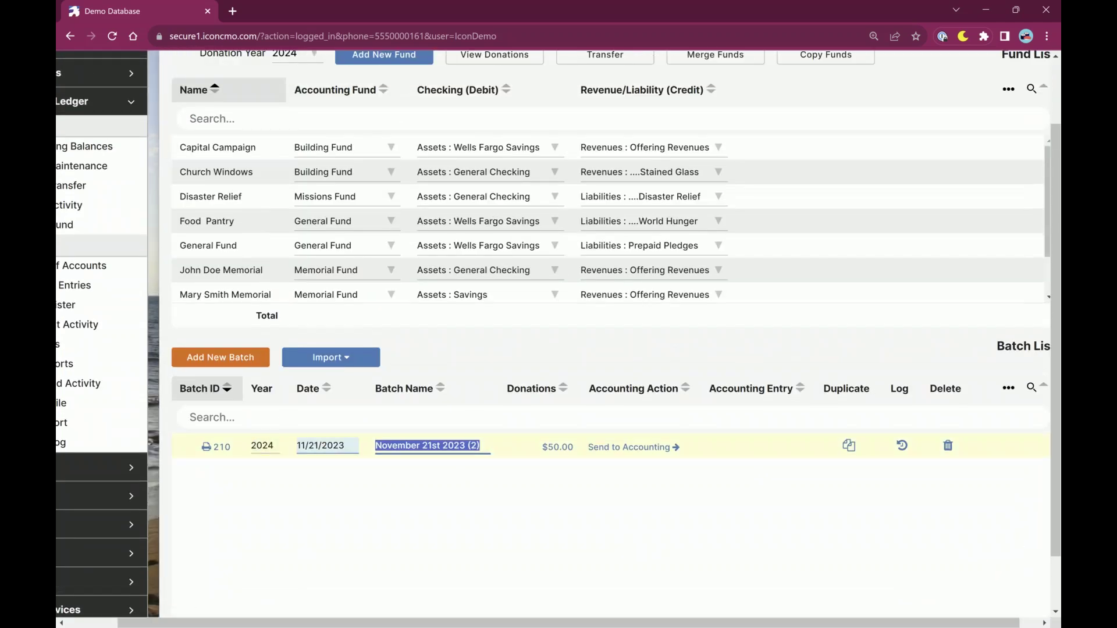
{"action": "left_click", "coordinate": [320, 446]}
{"action": "key", "text": "End"}
{"action": "key", "text": "shift+Left"}
{"action": "key", "text": "shift+Left"}
{"action": "key", "text": "shift+Left"}
{"action": "key", "text": "shift+Left"}
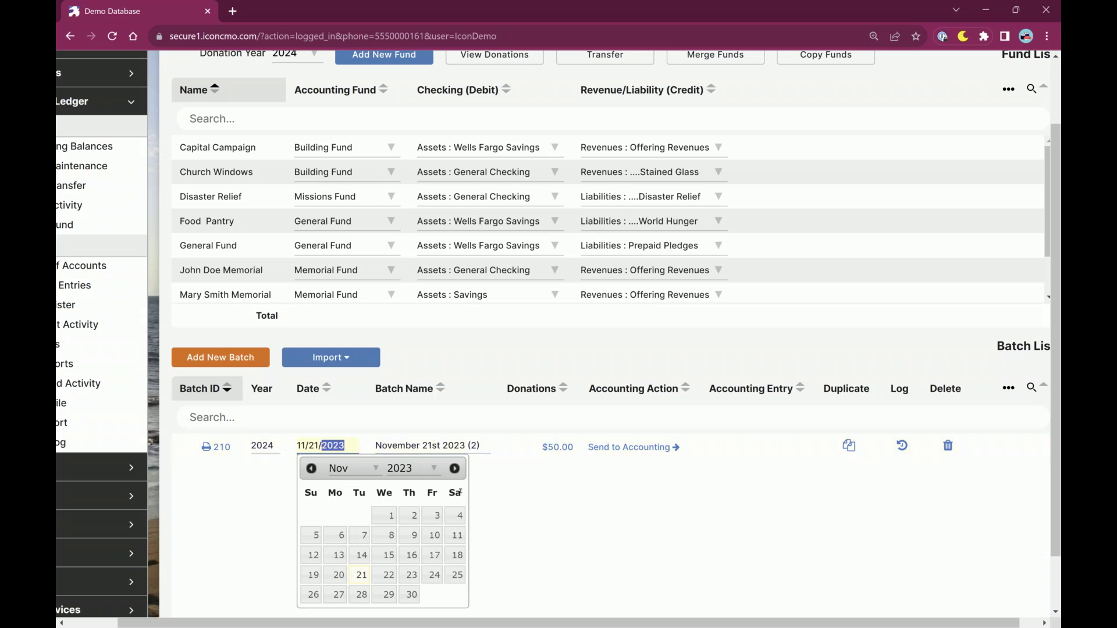
{"action": "left_click", "coordinate": [530, 535]}
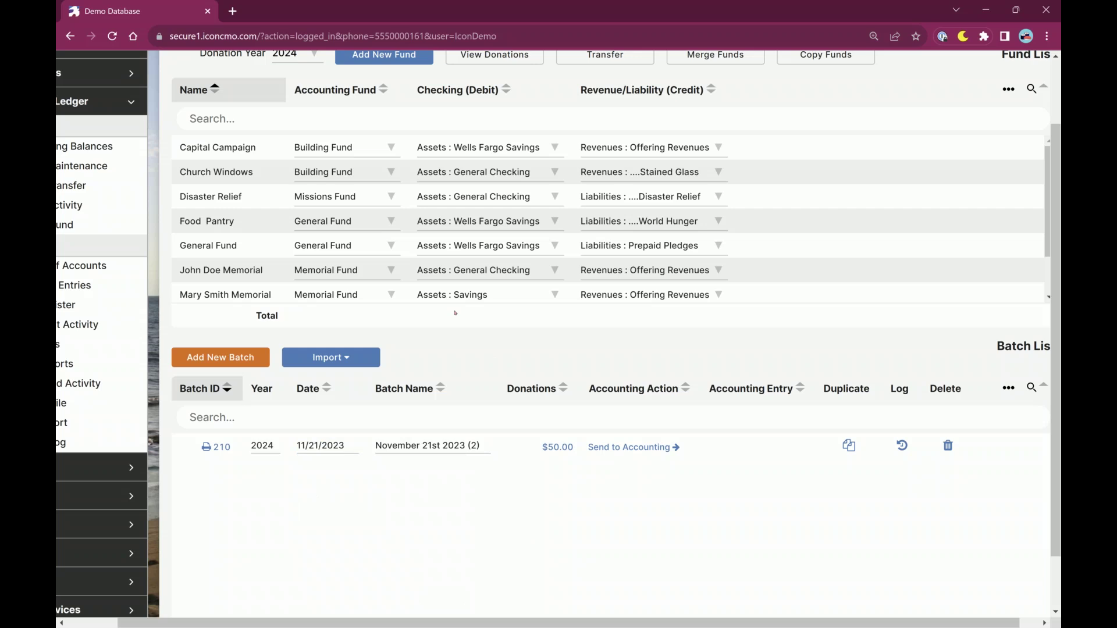
{"action": "scroll", "coordinate": [455, 313], "scroll_direction": "up", "scroll_amount": 2}
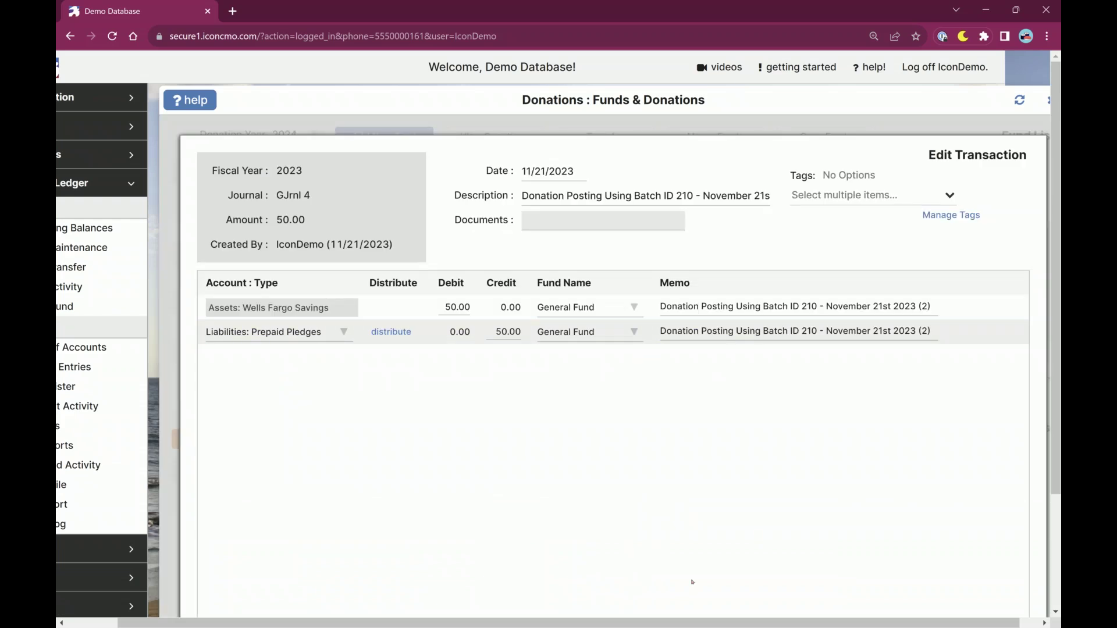
Close the General Journal 4 entry and return to the batch list.
{"action": "scroll", "coordinate": [692, 582], "scroll_direction": "down", "scroll_amount": 3}
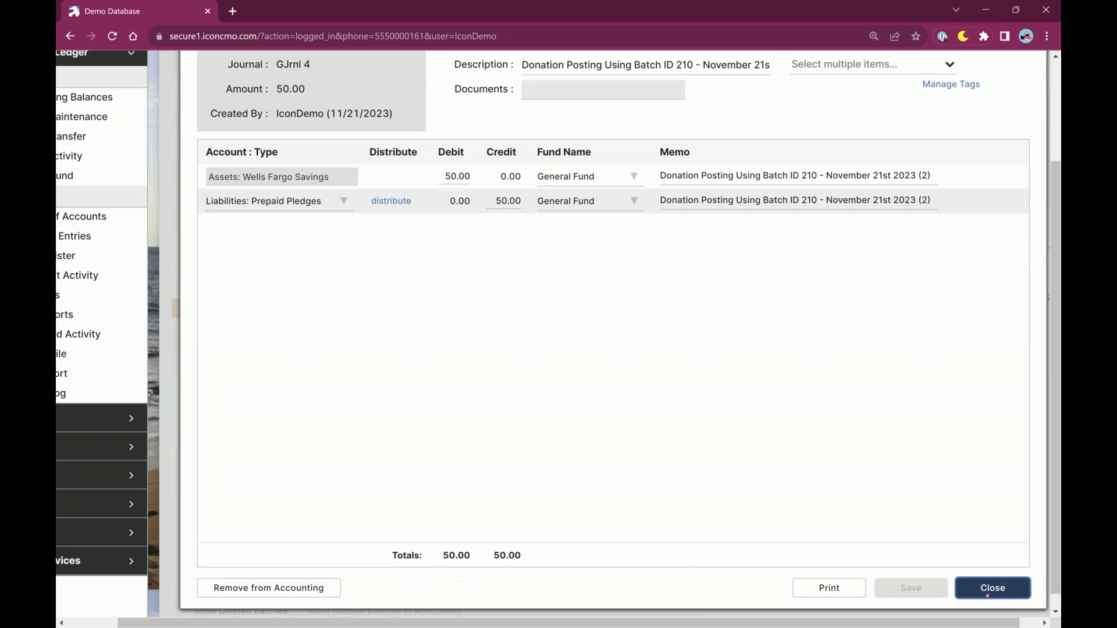
{"action": "left_click", "coordinate": [987, 591]}
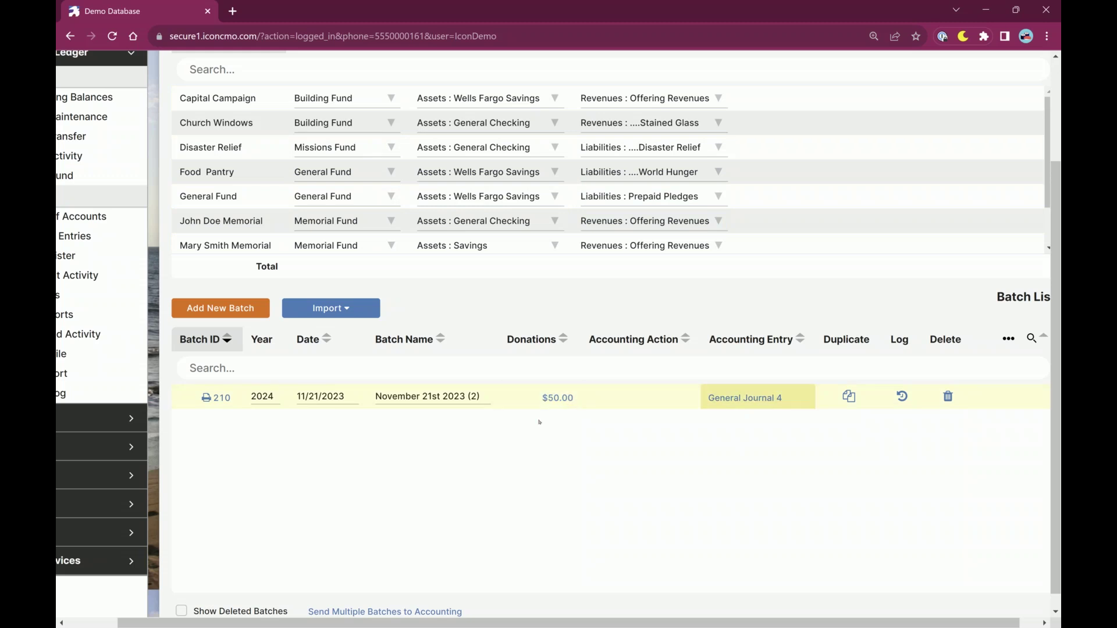
{"action": "scroll", "coordinate": [718, 495], "scroll_direction": "up", "scroll_amount": 3}
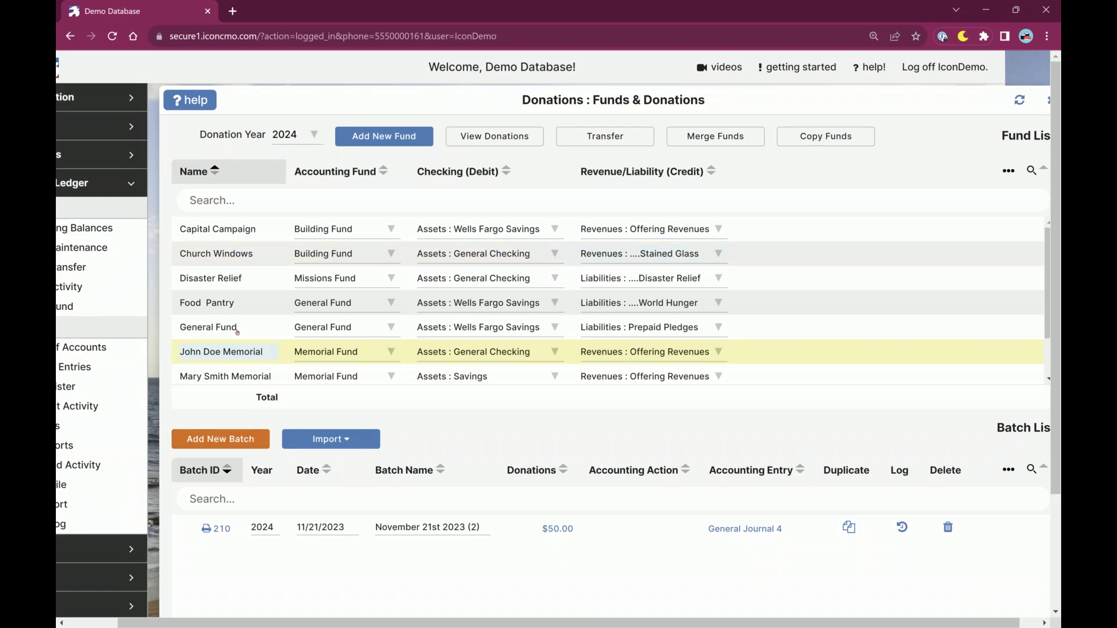
Reset General Fund's credit account to Revenues : Offering Revenues, then open General Journal 4.
{"action": "left_click", "coordinate": [634, 328]}
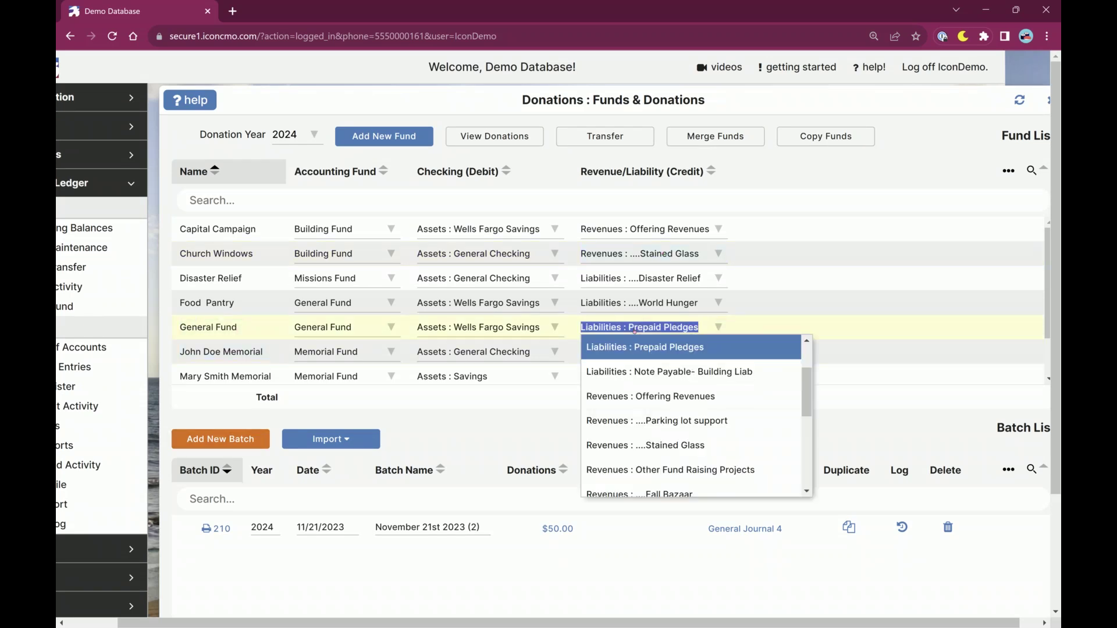
{"action": "type", "text": "offer"}
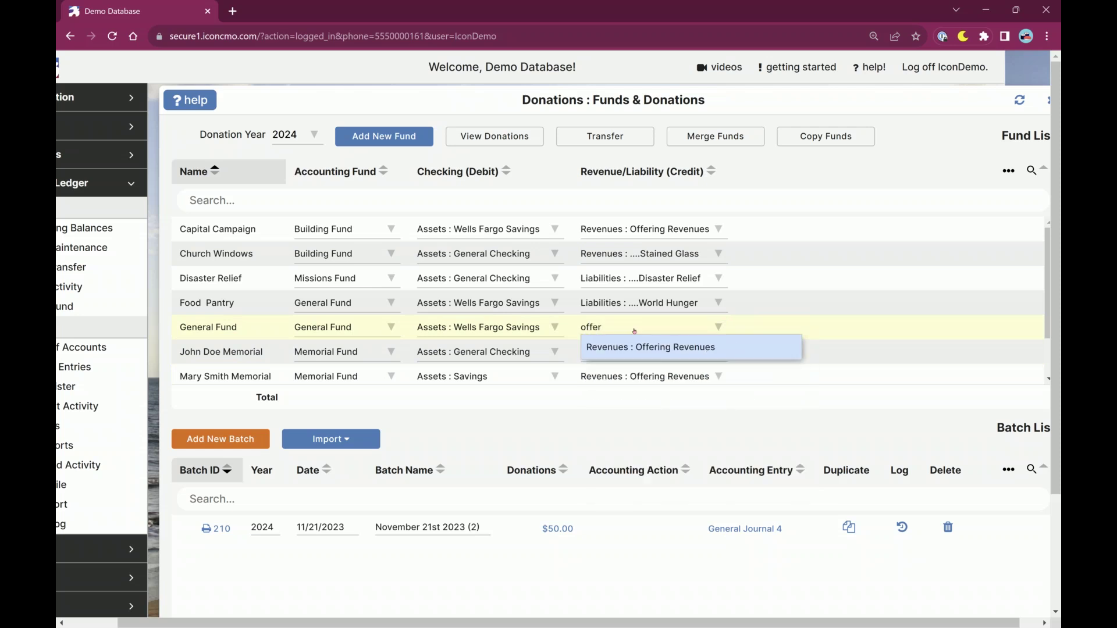
{"action": "key", "text": "Tab"}
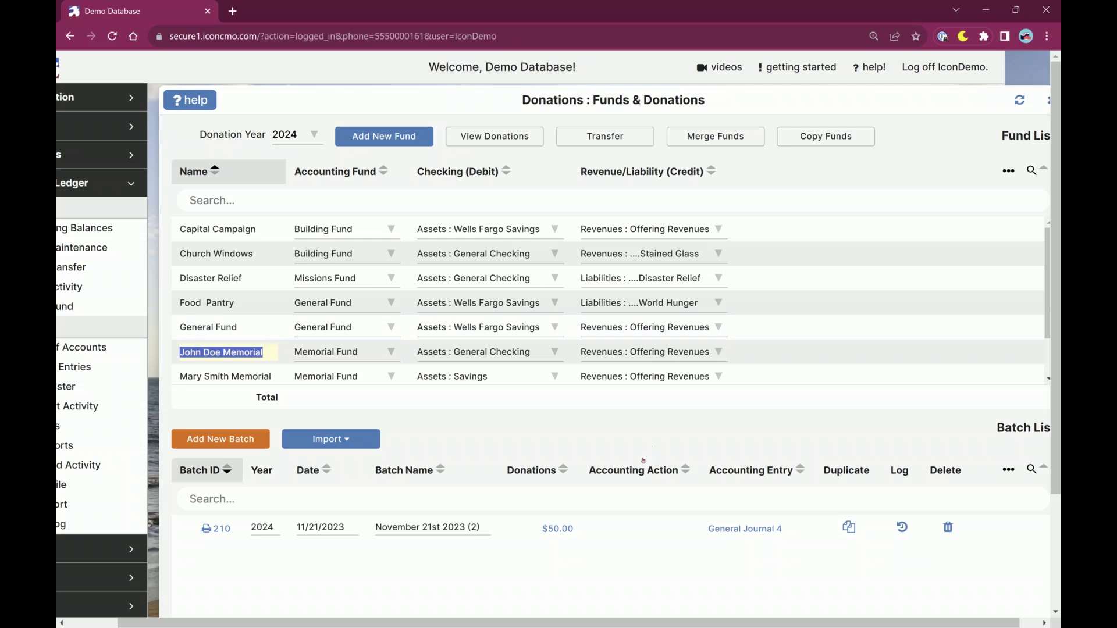
{"action": "left_click", "coordinate": [758, 536]}
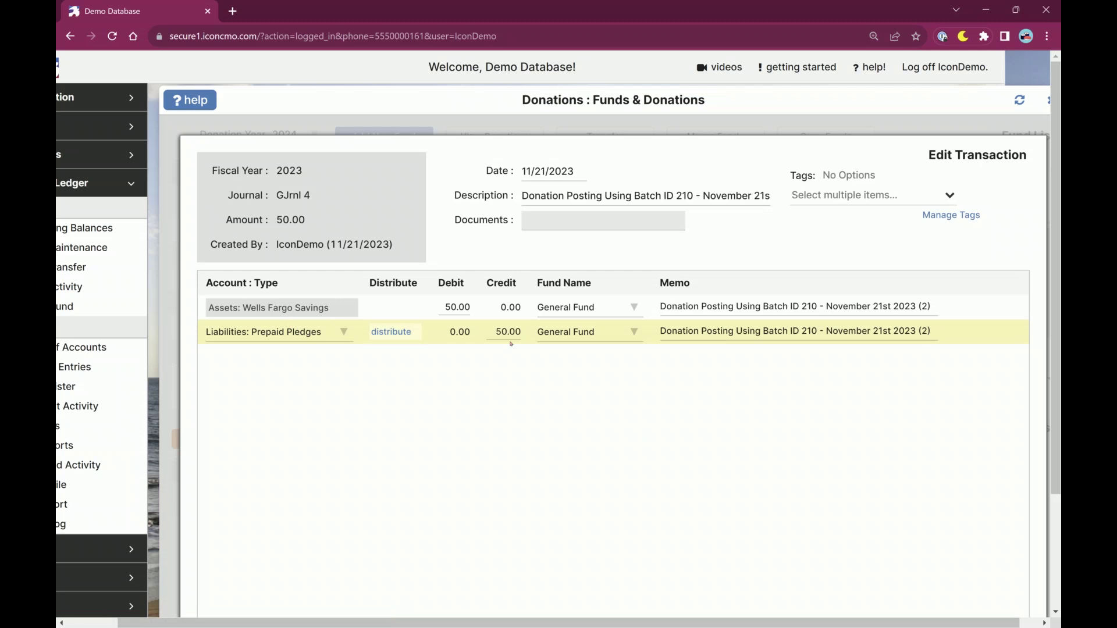
Inspect the 50.00 Prepaid Pledges credit, then start a journal entry memo 'Recognizing Revenue Prepaid Pledges'.
{"action": "left_click", "coordinate": [505, 332]}
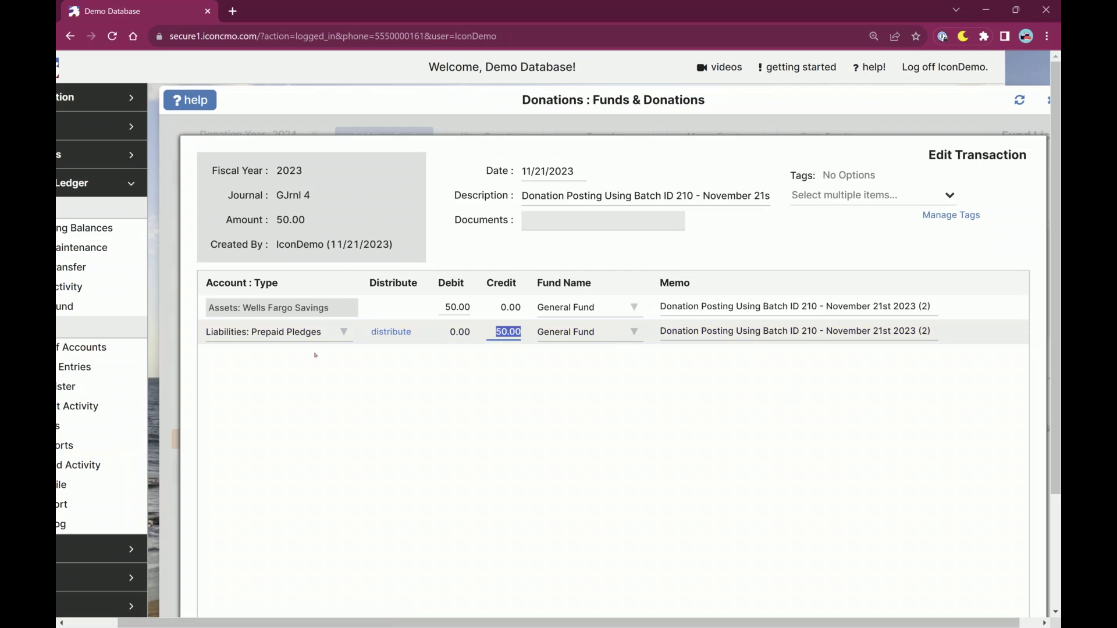
{"action": "scroll", "coordinate": [553, 337], "scroll_direction": "left", "scroll_amount": 2}
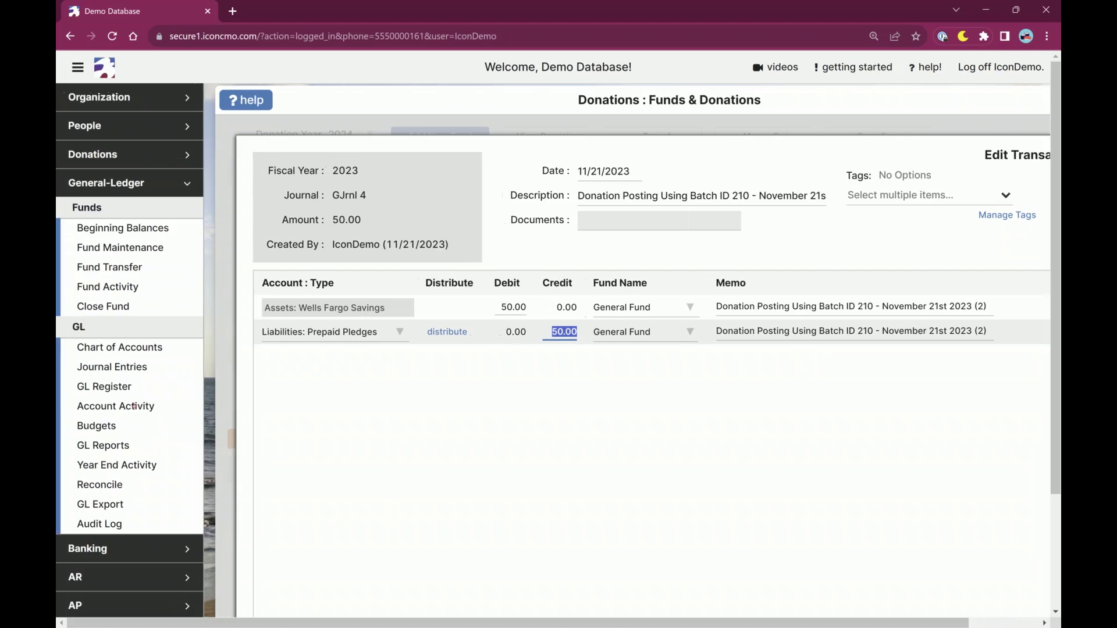
{"action": "left_click", "coordinate": [114, 367]}
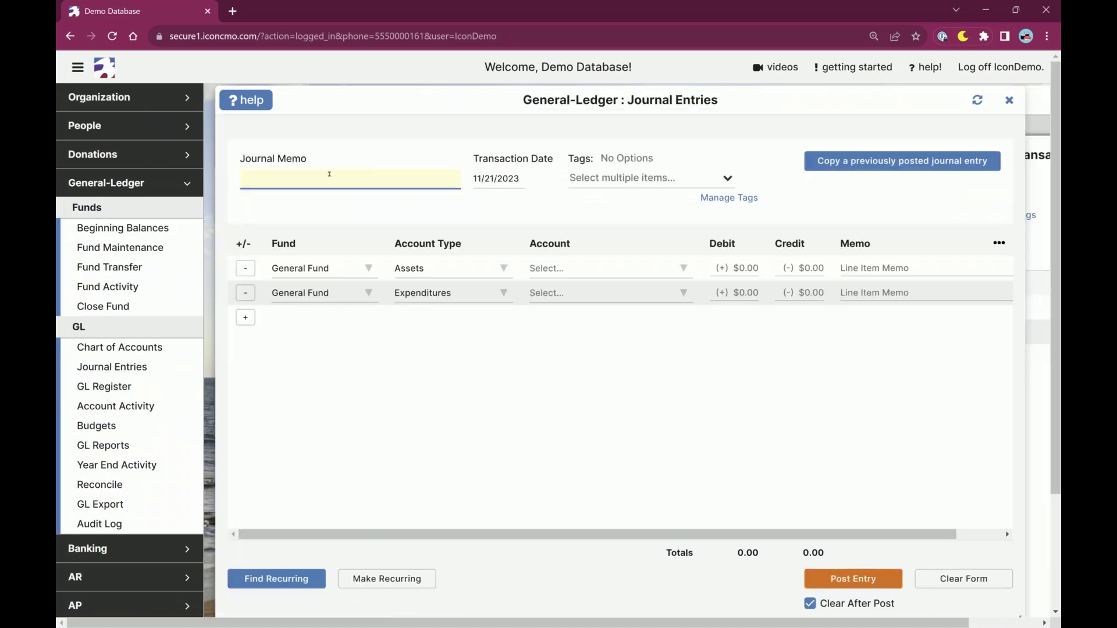
{"action": "type", "text": "Recongno"}
{"action": "type", "text": "zing"}
{"action": "key", "text": "BackSpace"}
{"action": "key", "text": "BackSpace"}
{"action": "key", "text": "BackSpace"}
{"action": "key", "text": "BackSpace"}
{"action": "key", "text": "BackSpace"}
{"action": "key", "text": "BackSpace"}
{"action": "key", "text": "BackSpace"}
{"action": "key", "text": "BackSpace"}
{"action": "key", "text": "BackSpace"}
{"action": "type", "text": "gnizing Revenue Prepaid Pledges"}
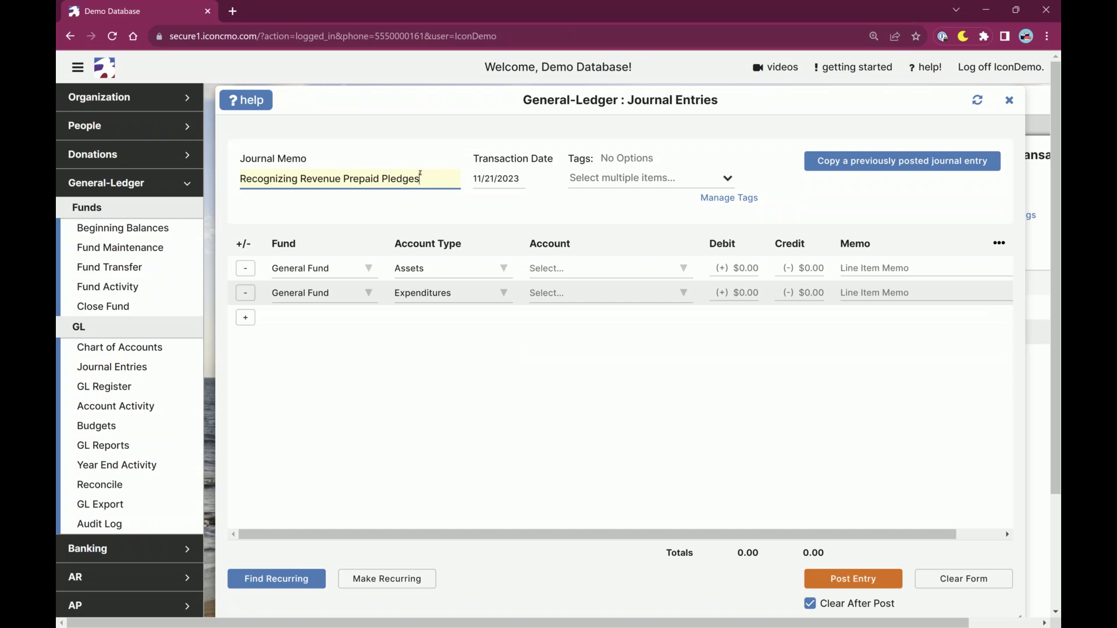
Set the journal entry's transaction date to January 1, 2024.
{"action": "left_click", "coordinate": [516, 179]}
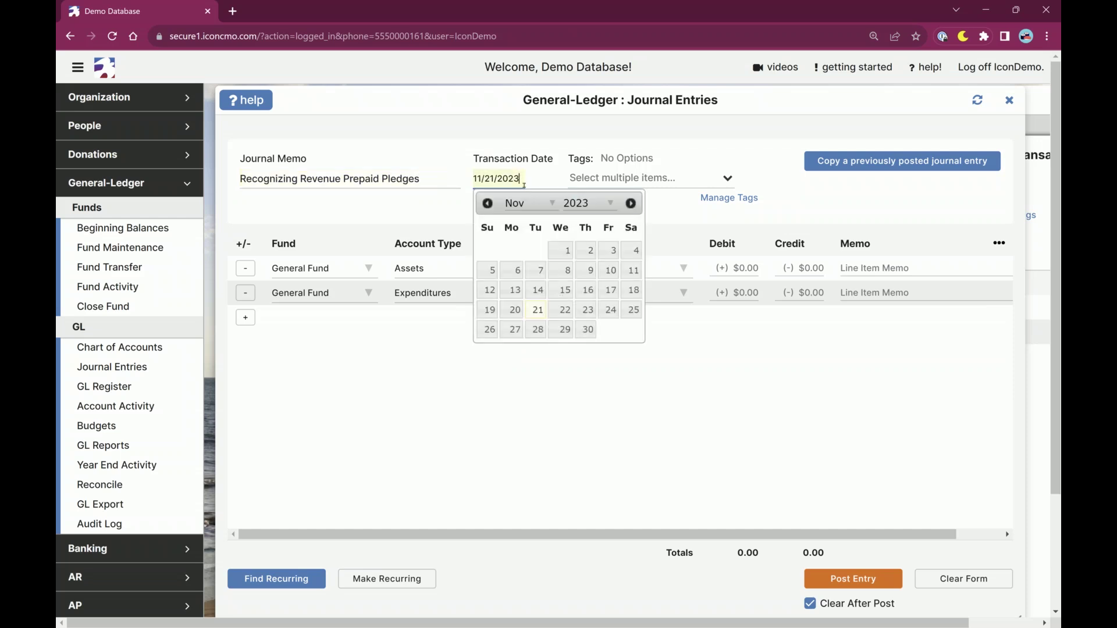
{"action": "left_click", "coordinate": [630, 203]}
{"action": "left_click", "coordinate": [630, 203]}
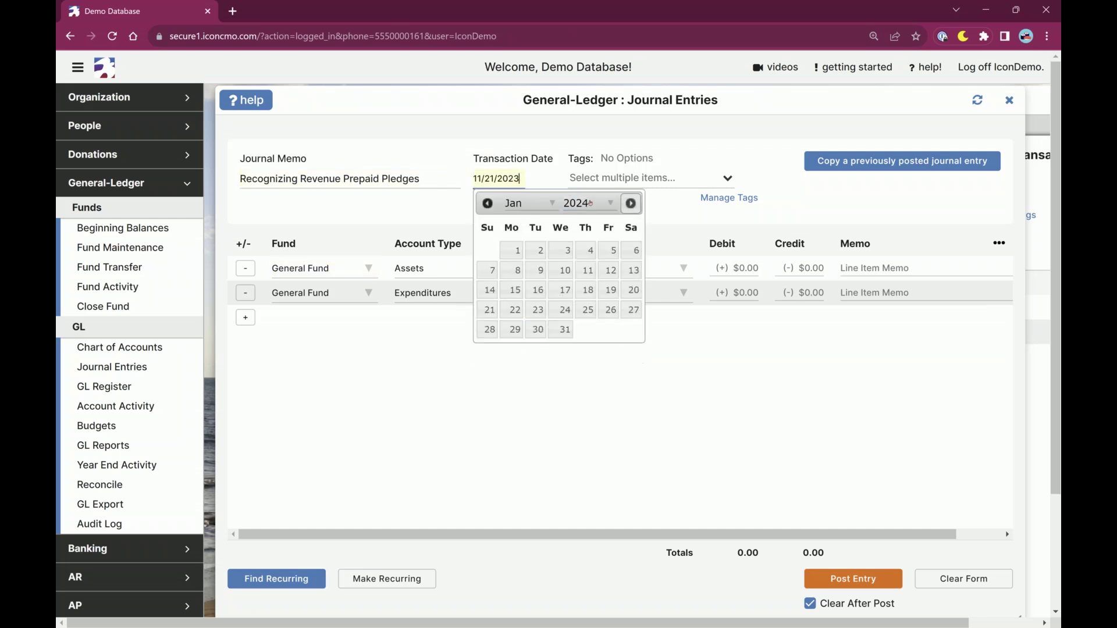
{"action": "left_click", "coordinate": [512, 250]}
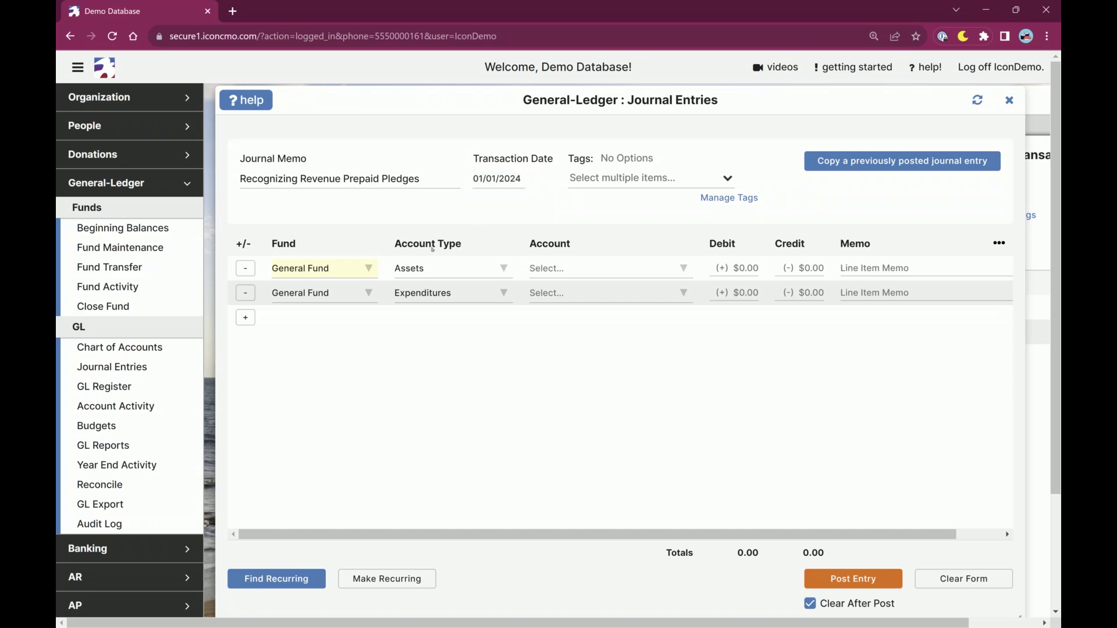
Make the first line debit Liabilities : Prepaid Pledges 50.00.
{"action": "left_click", "coordinate": [575, 278]}
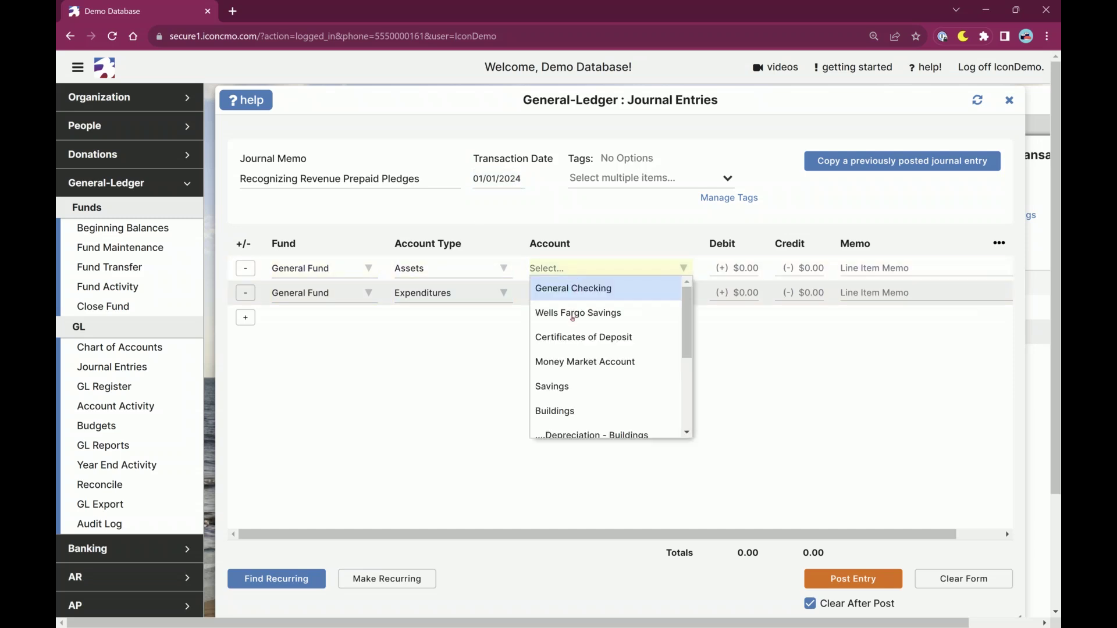
{"action": "left_click_drag", "start_coordinate": [621, 95], "coordinate": [623, 323]}
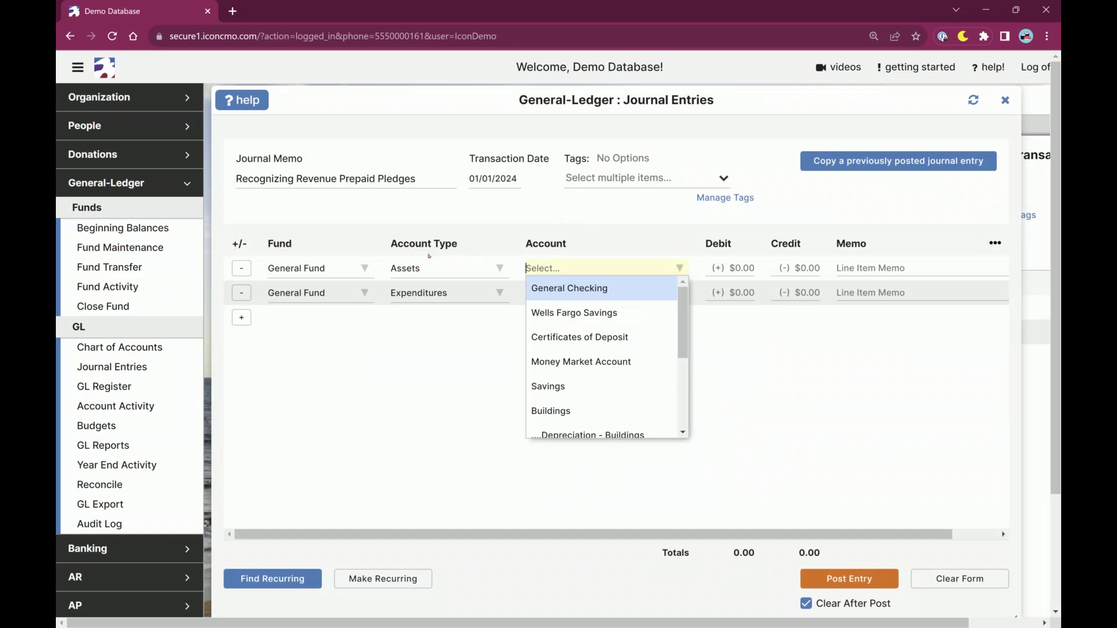
{"action": "left_click", "coordinate": [424, 270]}
{"action": "type", "text": "liabil"}
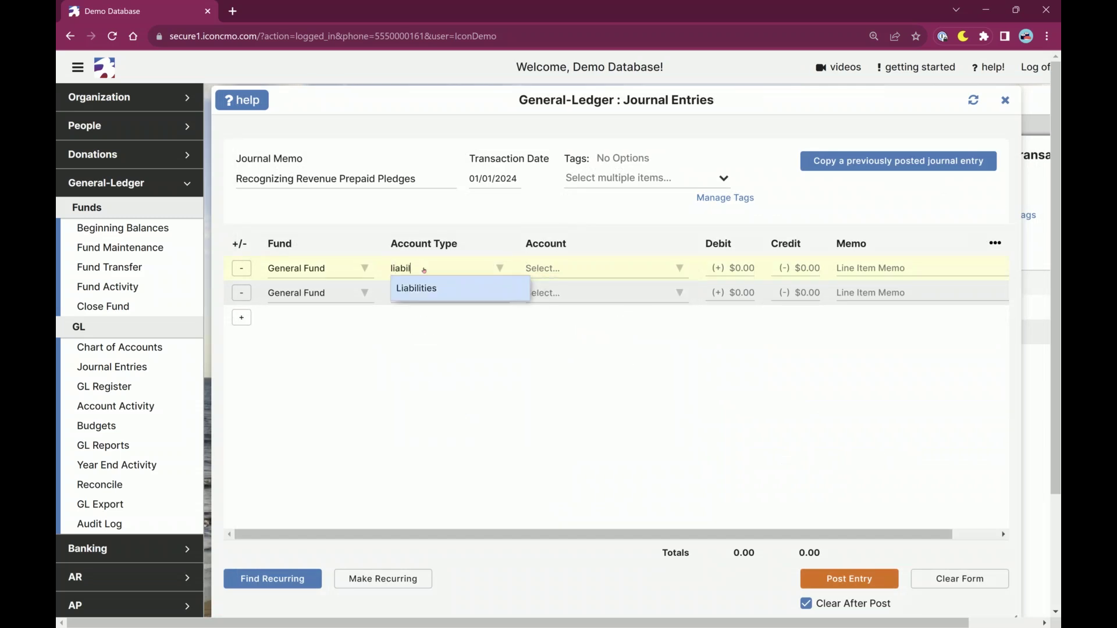
{"action": "key", "text": "Return"}
{"action": "key", "text": "shift+Tab"}
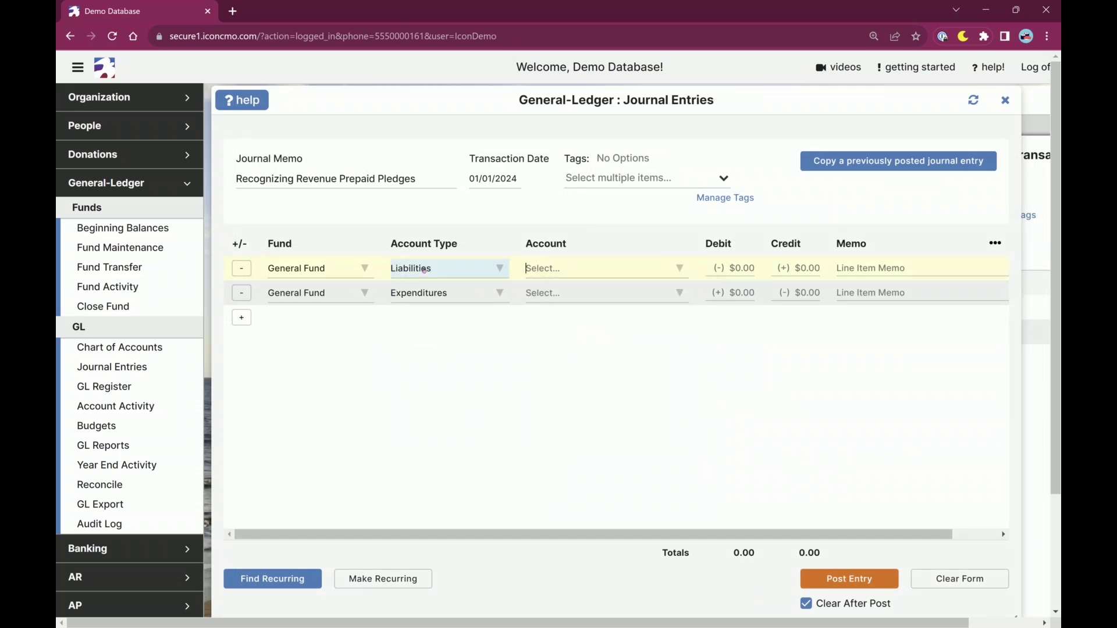
{"action": "type", "text": "prep"}
{"action": "key", "text": "Return"}
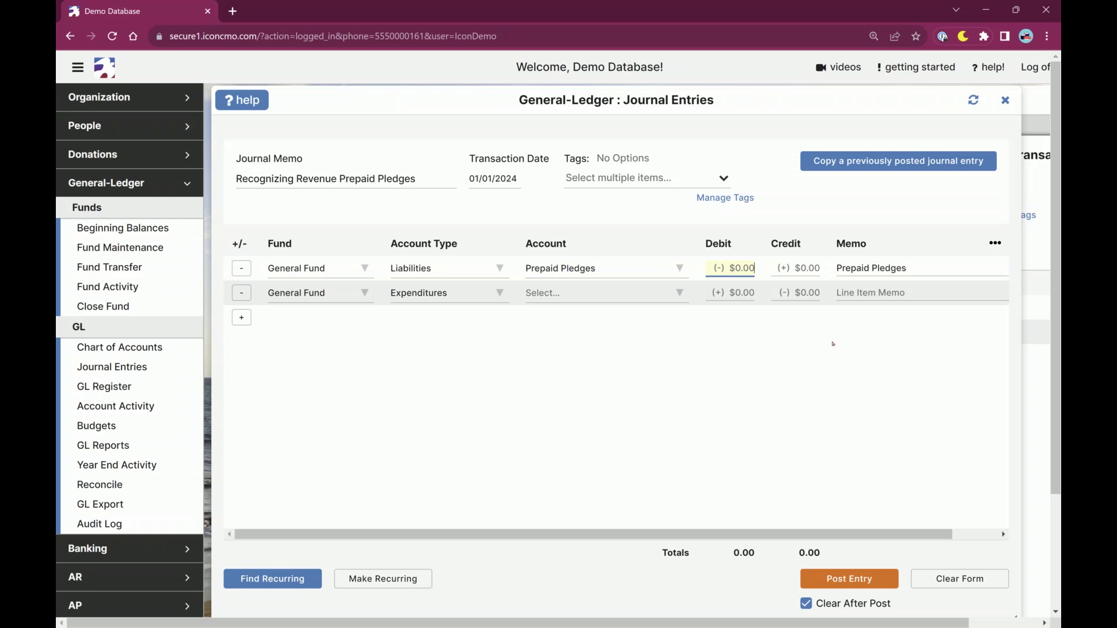
{"action": "type", "text": "50"}
{"action": "key", "text": "Tab"}
{"action": "key", "text": "Tab"}
{"action": "key", "text": "Tab"}
Make the second line credit Revenues : Offering Revenues 50.00.
{"action": "key", "text": "Tab"}
{"action": "key", "text": "Tab"}
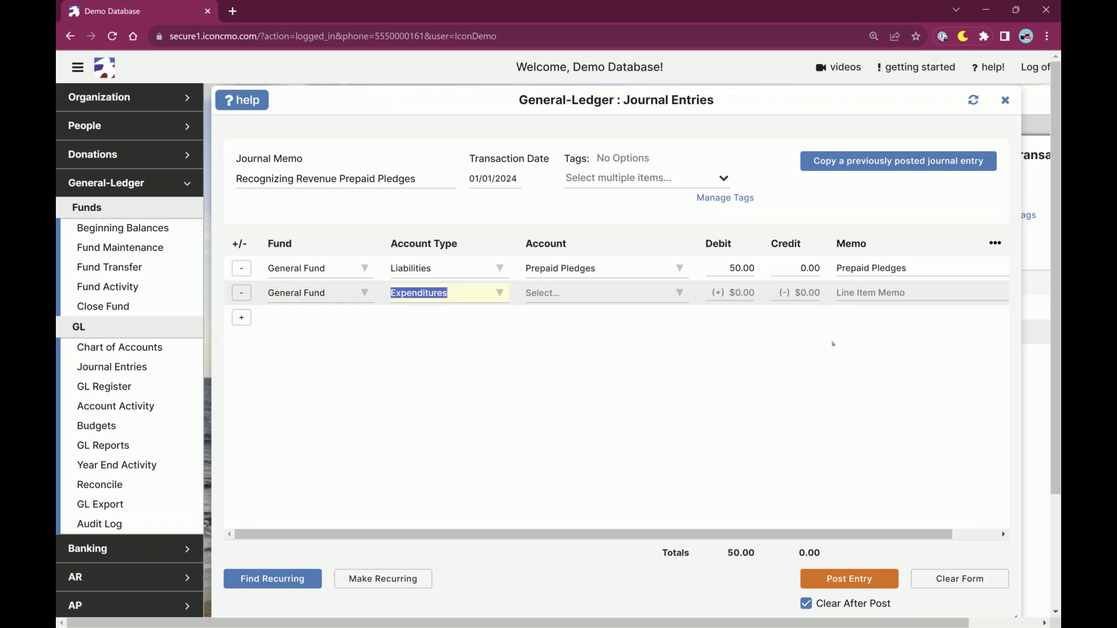
{"action": "type", "text": "reve"}
{"action": "key", "text": "Tab"}
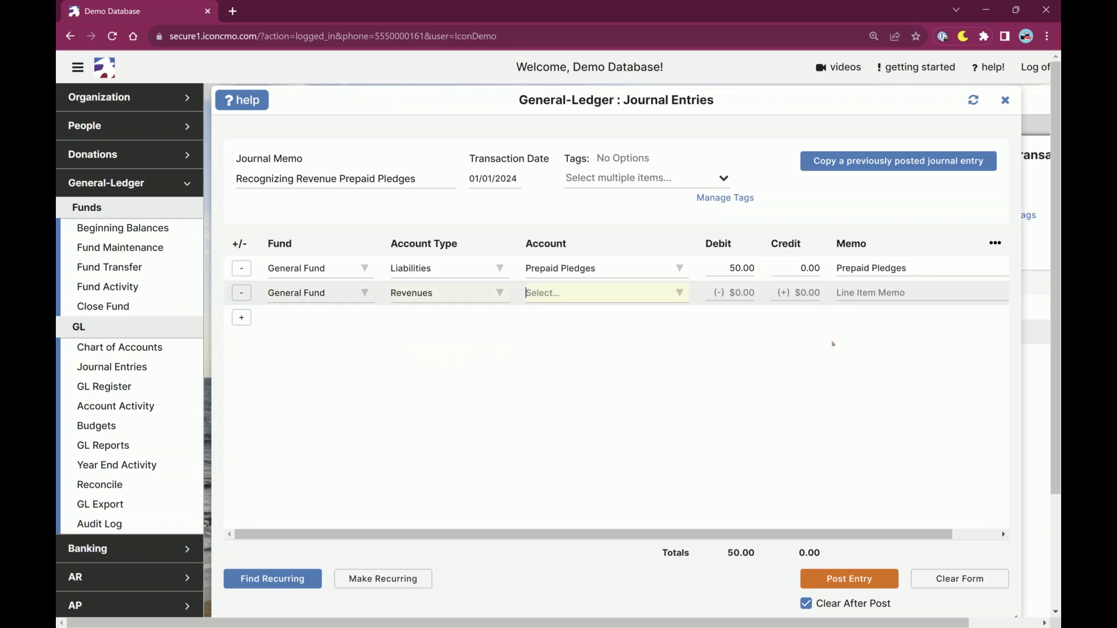
{"action": "type", "text": "offer"}
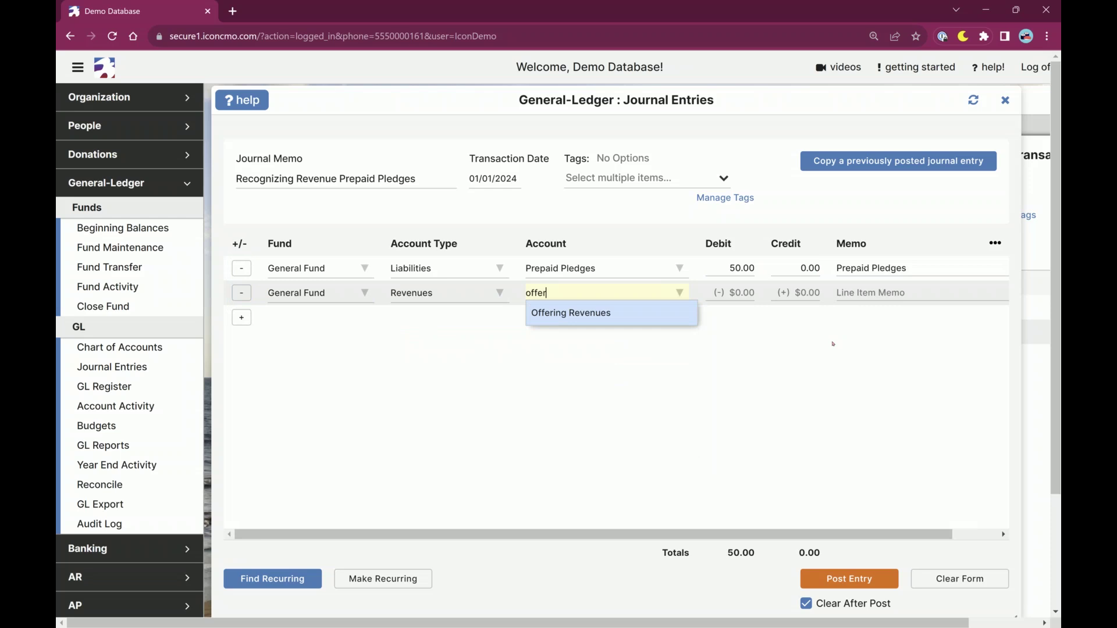
{"action": "key", "text": "Tab"}
{"action": "key", "text": "Tab"}
{"action": "type", "text": "50.00"}
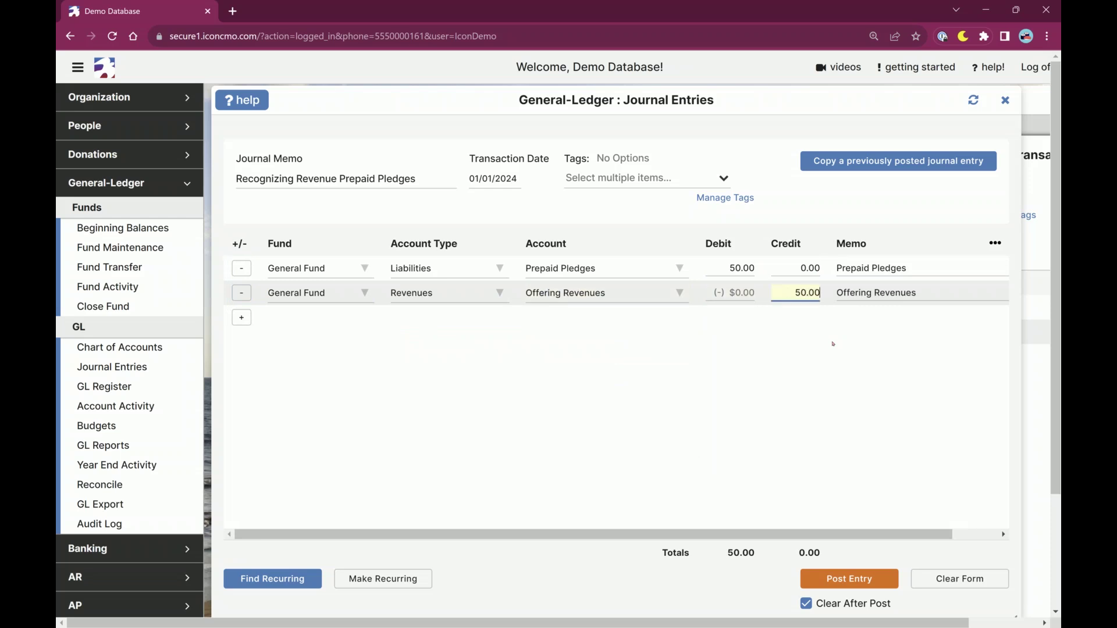
{"action": "left_click", "coordinate": [691, 84]}
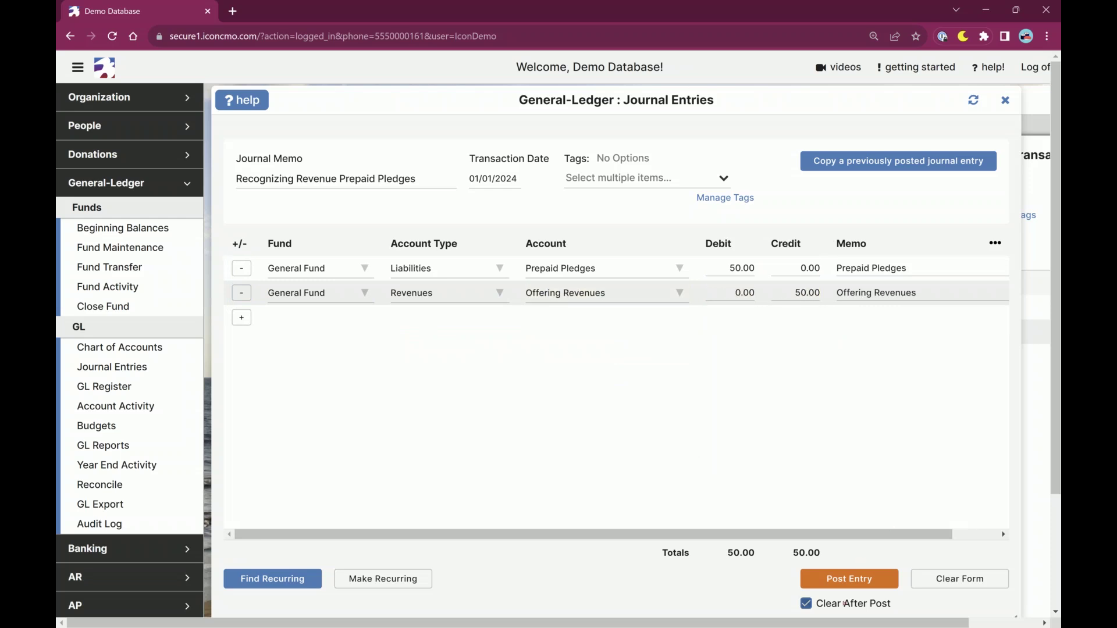
{"action": "key", "text": "Tab"}
{"action": "key", "text": "Tab"}
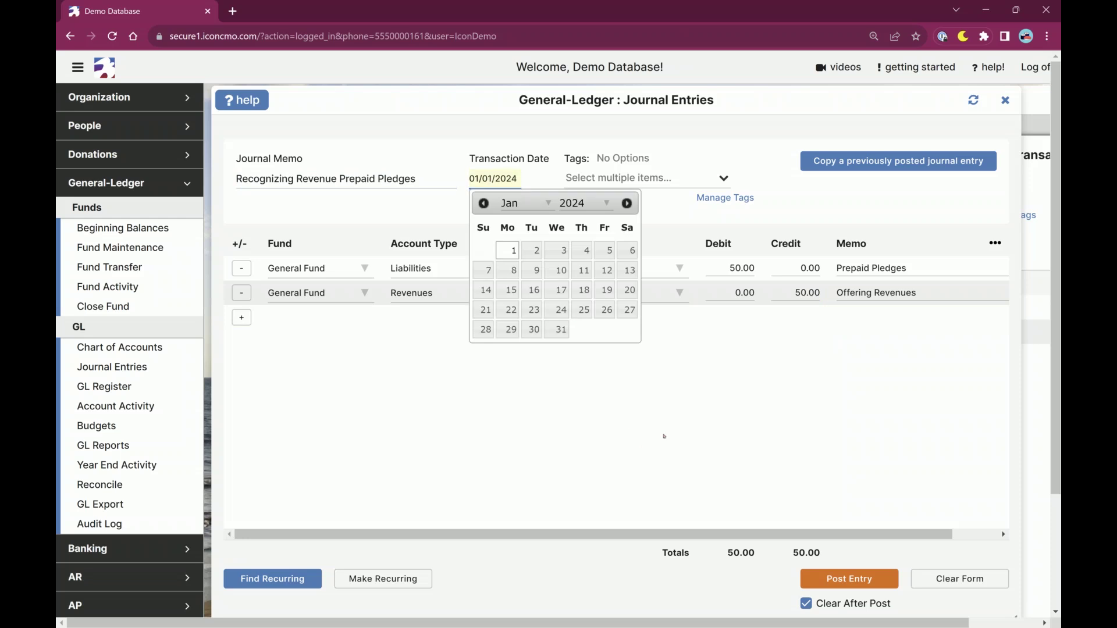
Post the balanced prepaid-pledge revenue journal entry.
{"action": "left_click", "coordinate": [848, 578]}
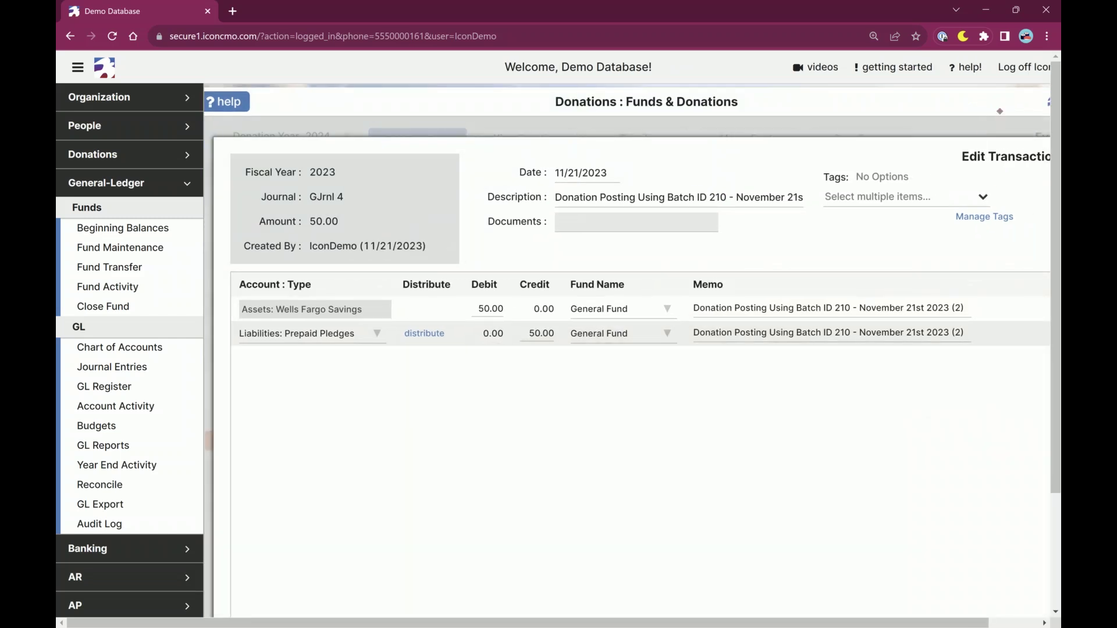
{"action": "scroll", "coordinate": [994, 233], "scroll_direction": "down", "scroll_amount": 2}
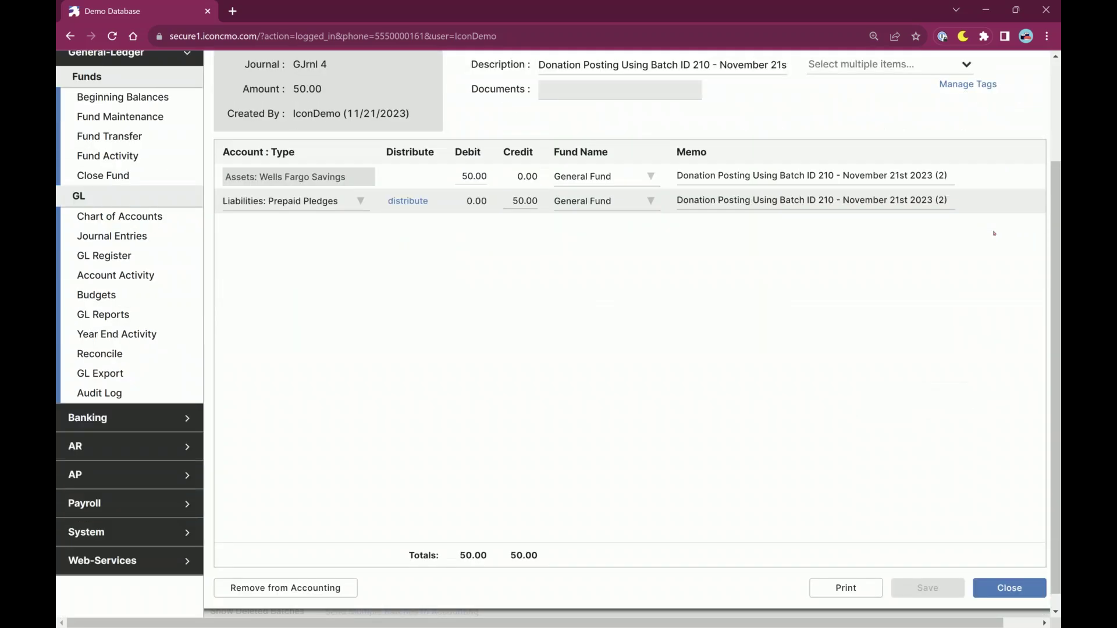
{"action": "key", "text": "ctrl+minus"}
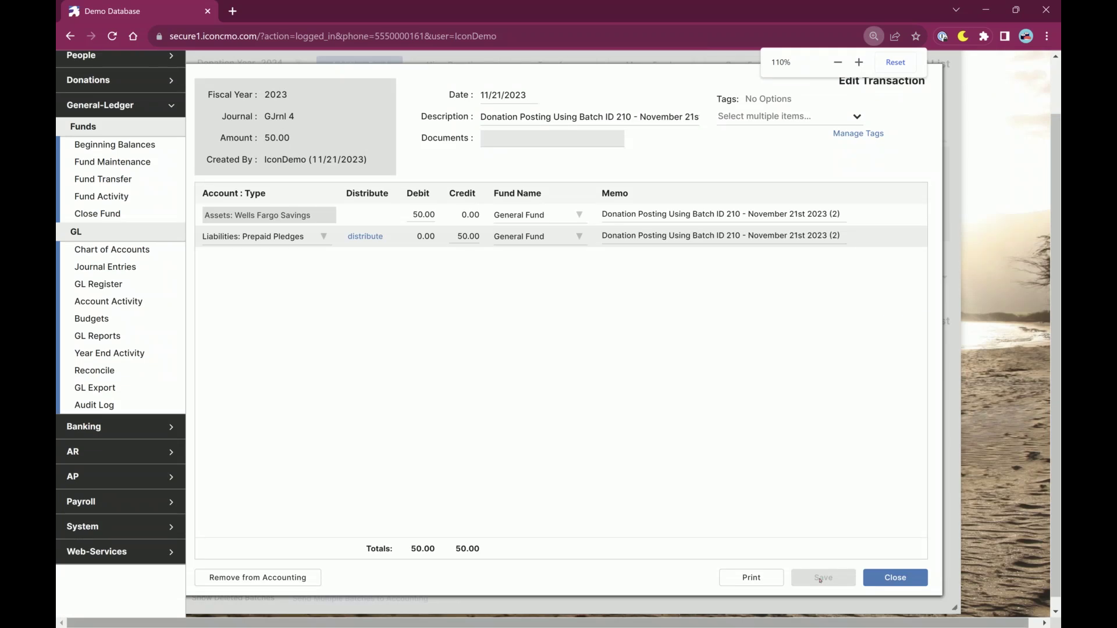
Close the donation transaction and the Funds & Donations window.
{"action": "left_click", "coordinate": [895, 578]}
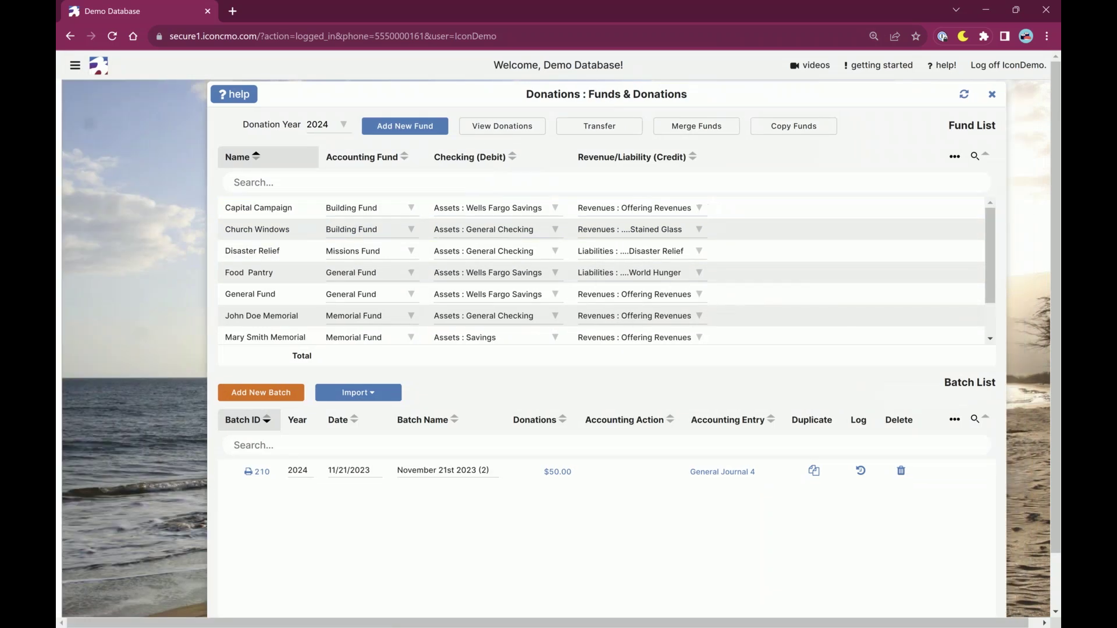
{"action": "key", "text": "ctrl+plus"}
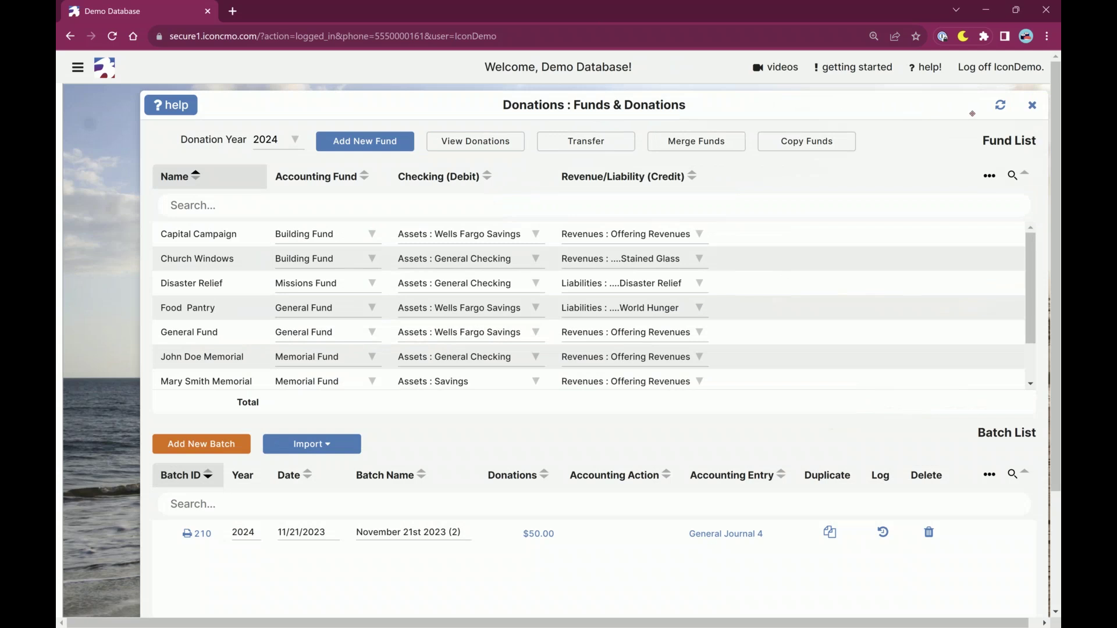
{"action": "left_click", "coordinate": [1033, 106]}
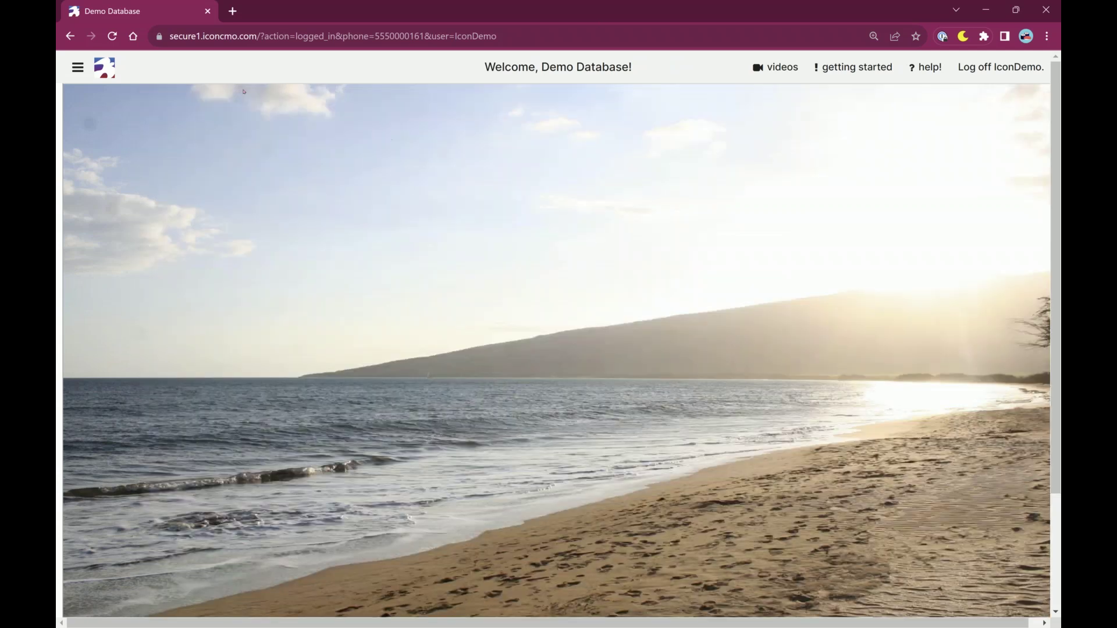
{"action": "left_click", "coordinate": [78, 68]}
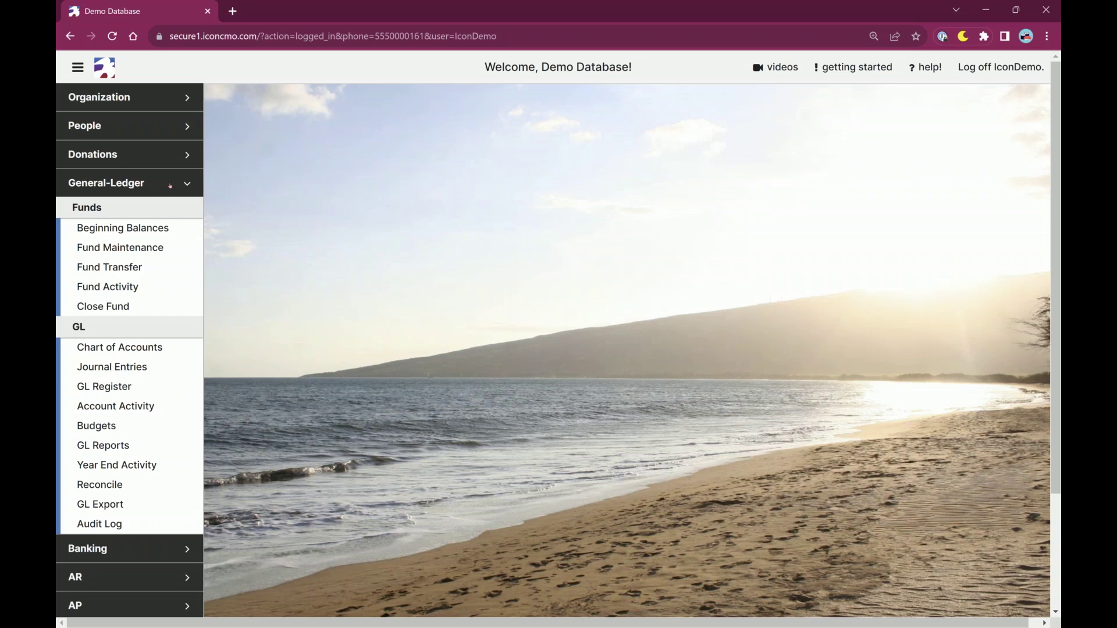
Open AP > Enter & Pay Invoices and bring up a blank Add New Vendor form with Net 30 terms.
{"action": "left_click", "coordinate": [133, 183]}
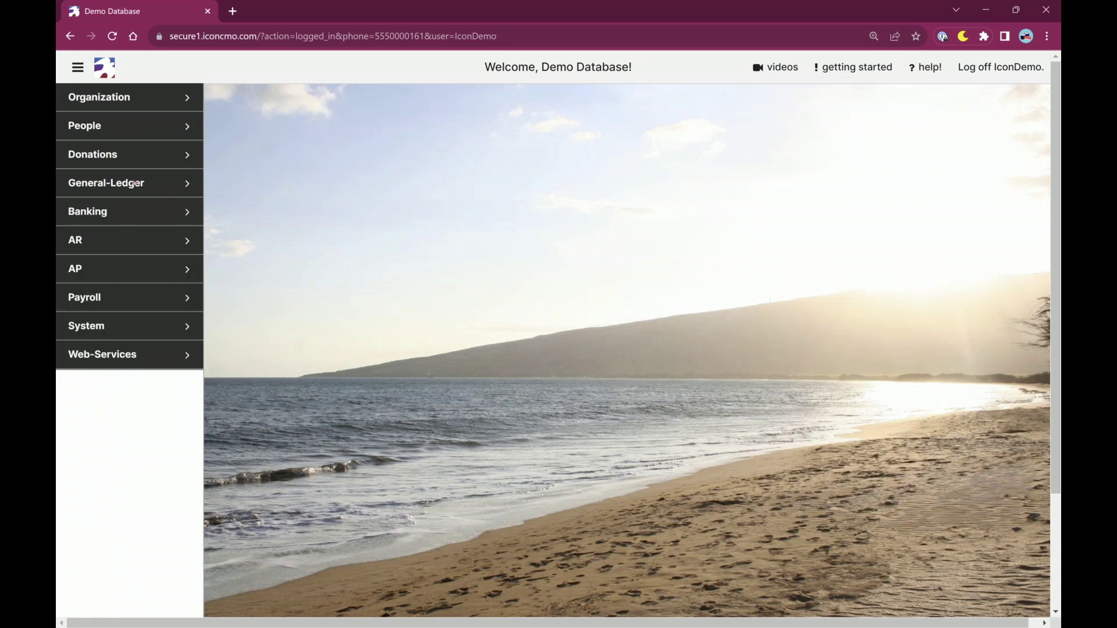
{"action": "left_click", "coordinate": [133, 183]}
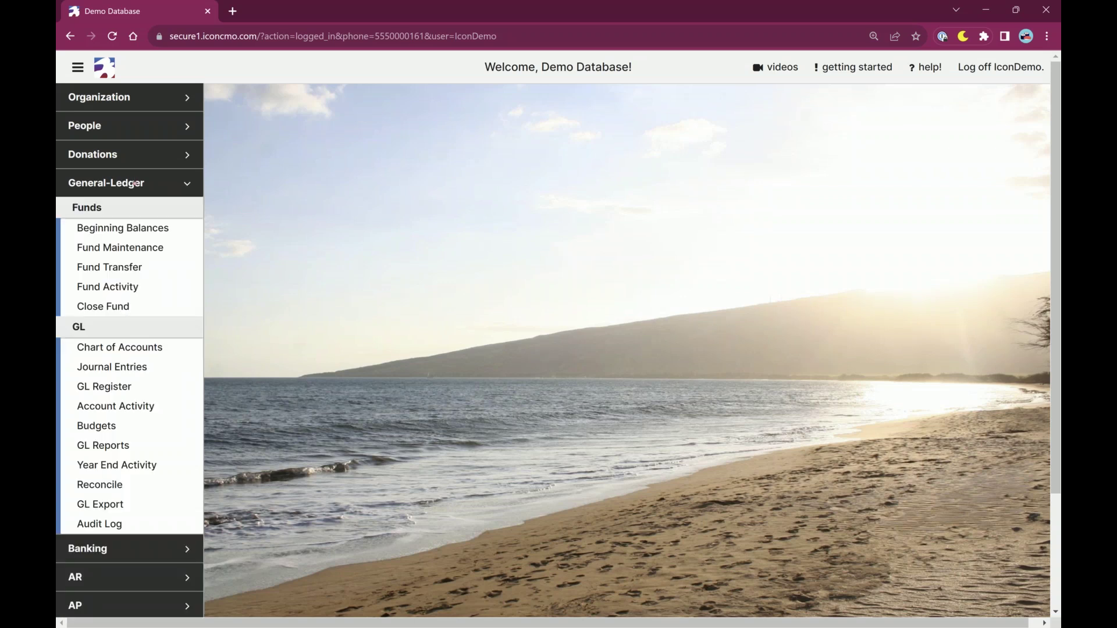
{"action": "left_click", "coordinate": [133, 183]}
{"action": "left_click", "coordinate": [93, 270]}
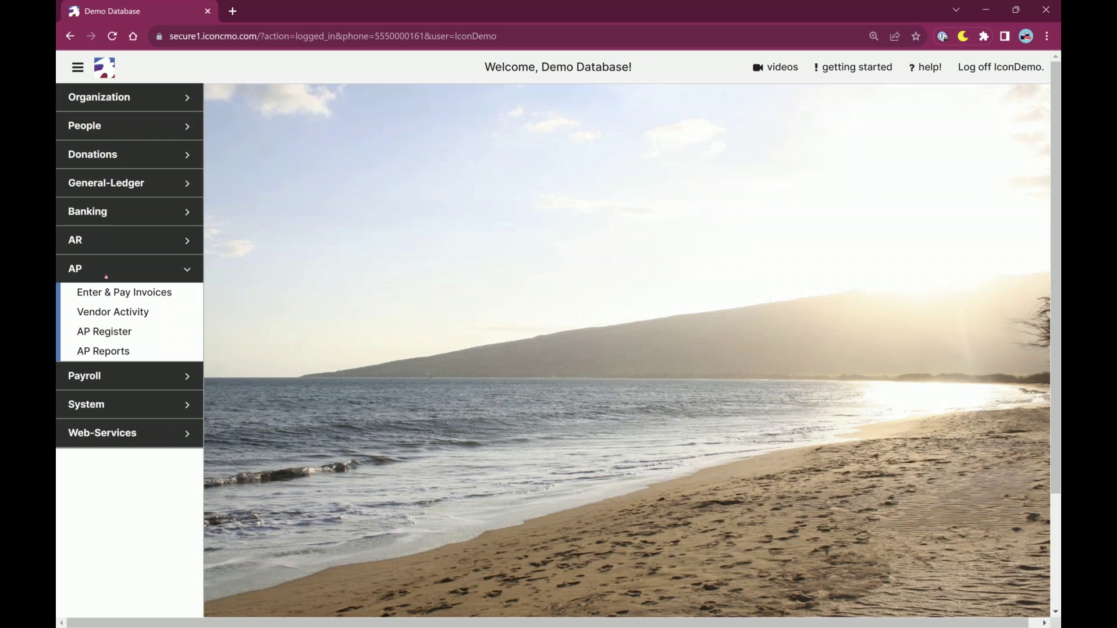
{"action": "left_click", "coordinate": [154, 301]}
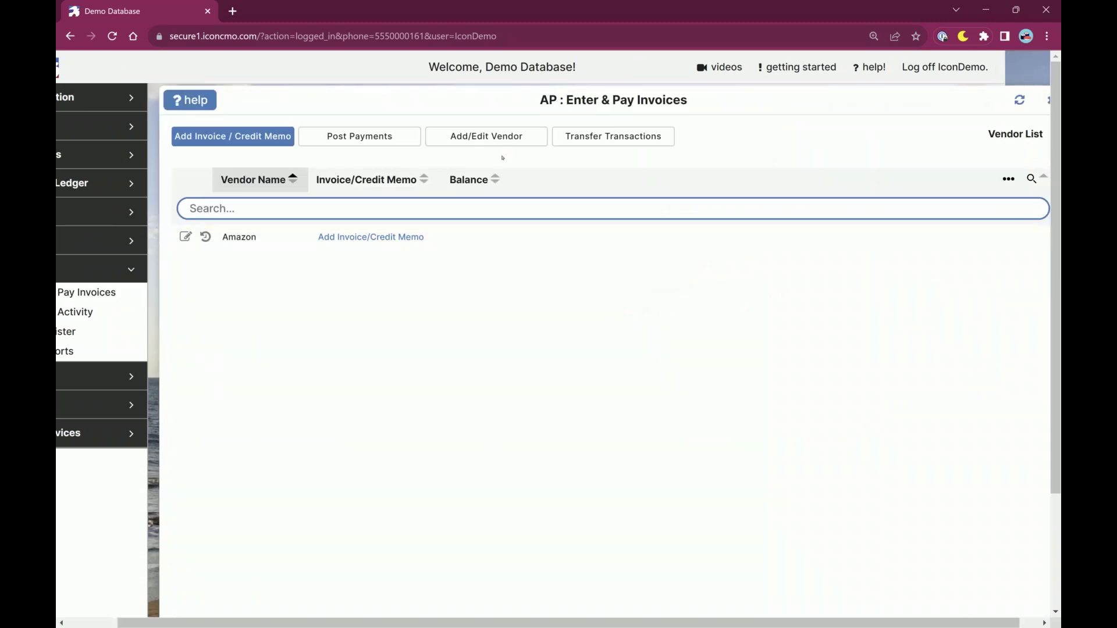
{"action": "left_click", "coordinate": [494, 135]}
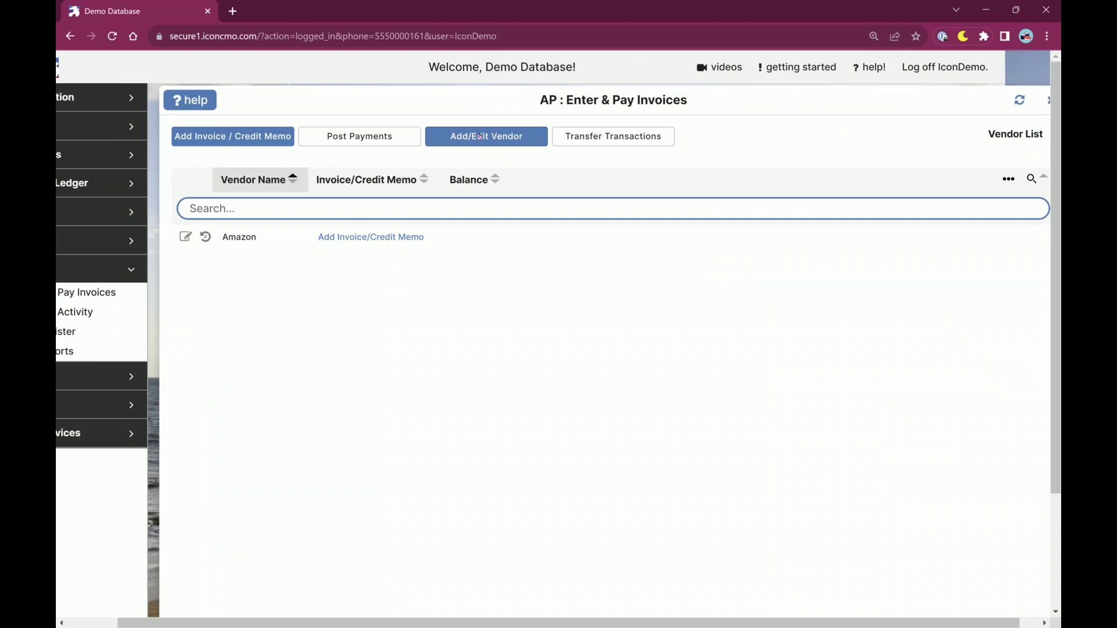
{"action": "left_click", "coordinate": [480, 136]}
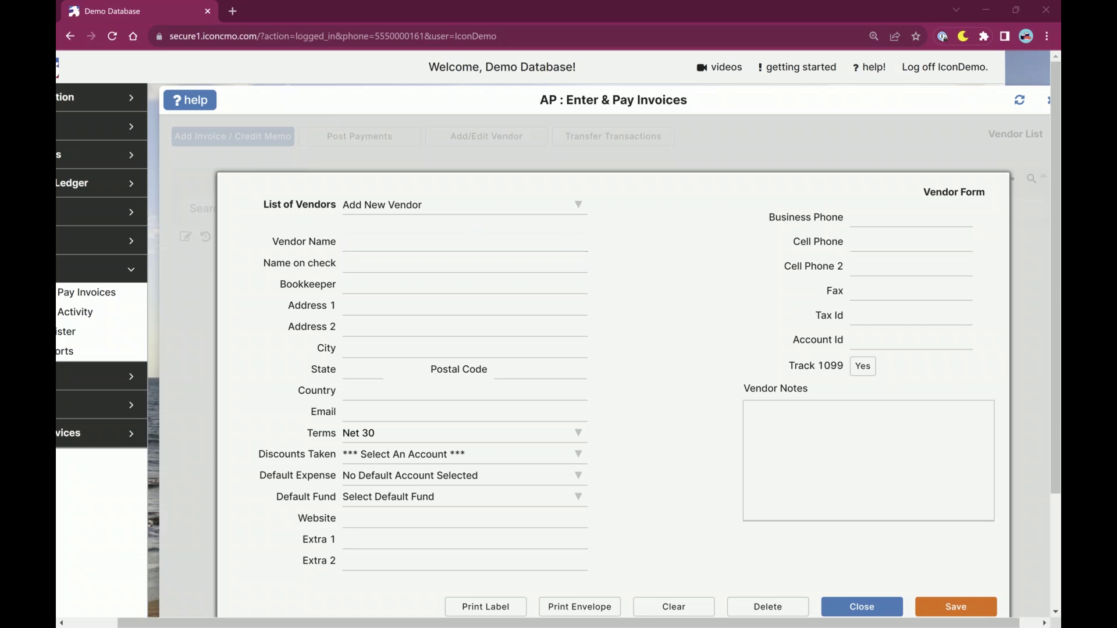
Enter Best Buy as vendor name and name on check, then step through the address fields.
{"action": "left_click", "coordinate": [373, 236]}
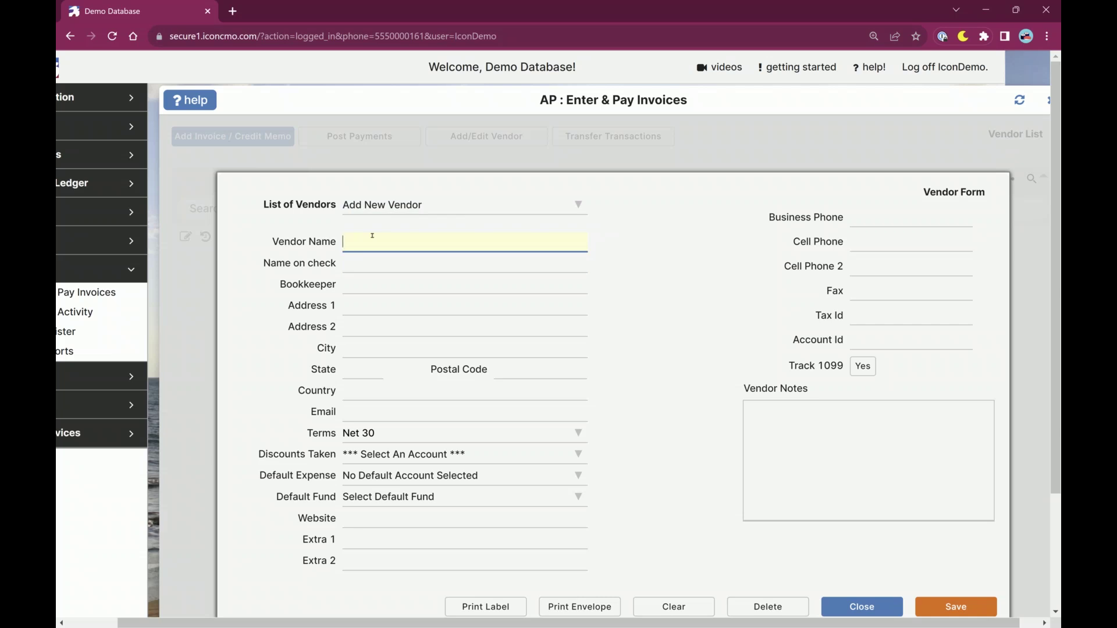
{"action": "type", "text": "Best Buy"}
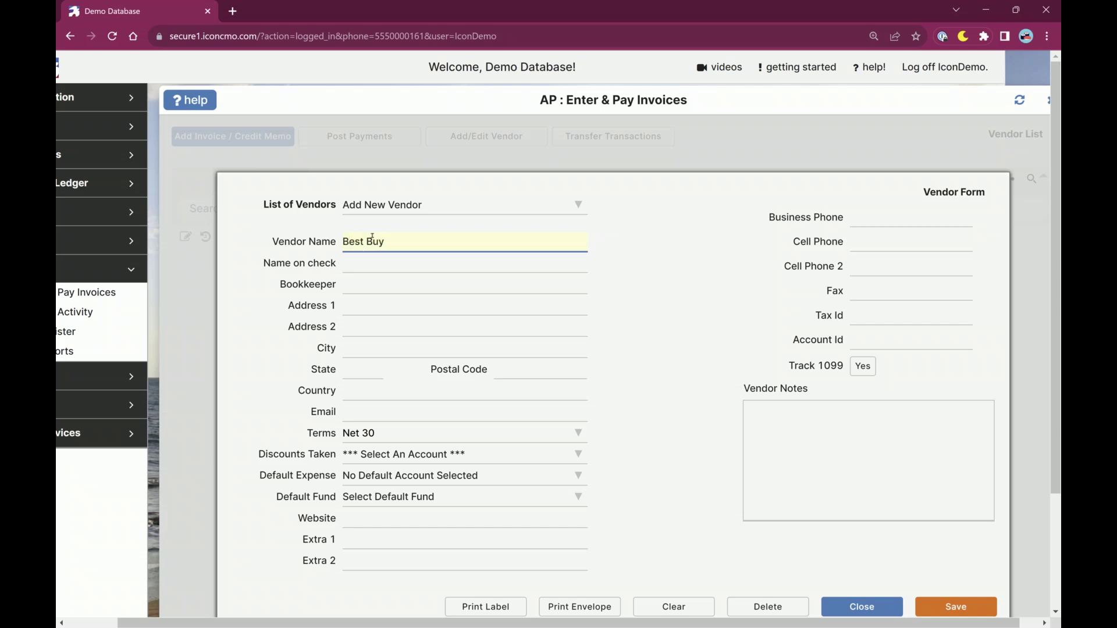
{"action": "key", "text": "Tab"}
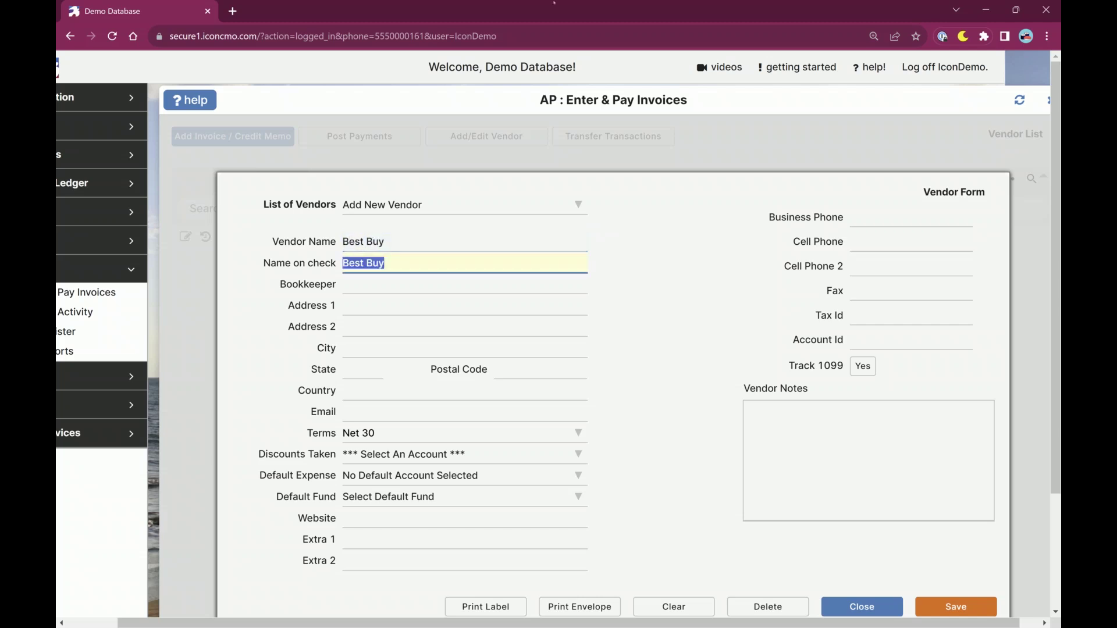
{"action": "left_click", "coordinate": [703, 312]}
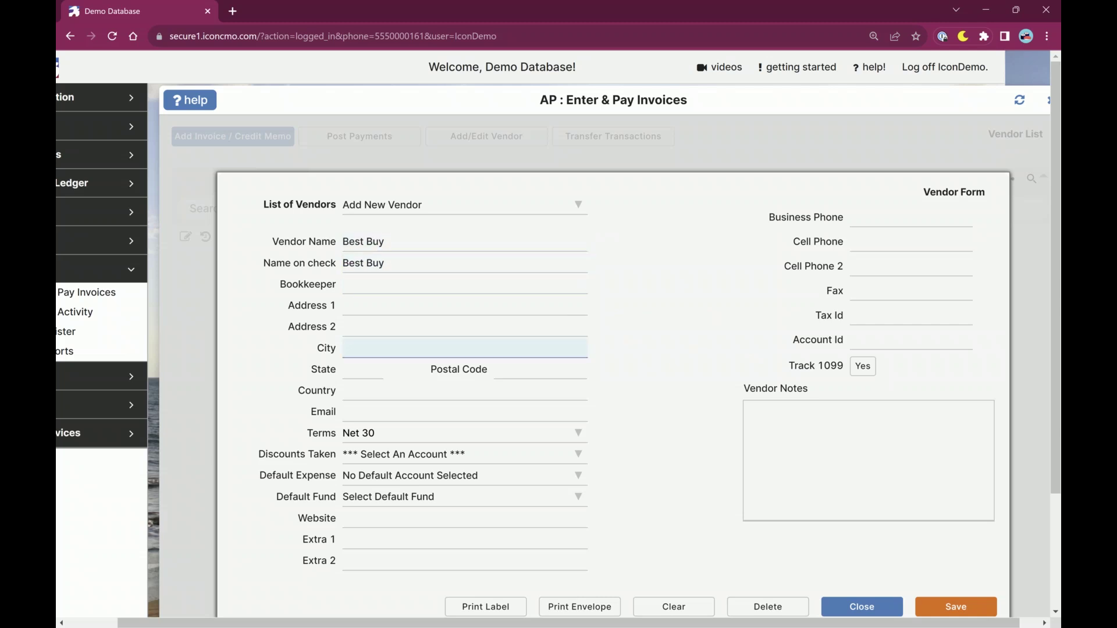
{"action": "scroll", "coordinate": [635, 344], "scroll_direction": "down", "scroll_amount": 2}
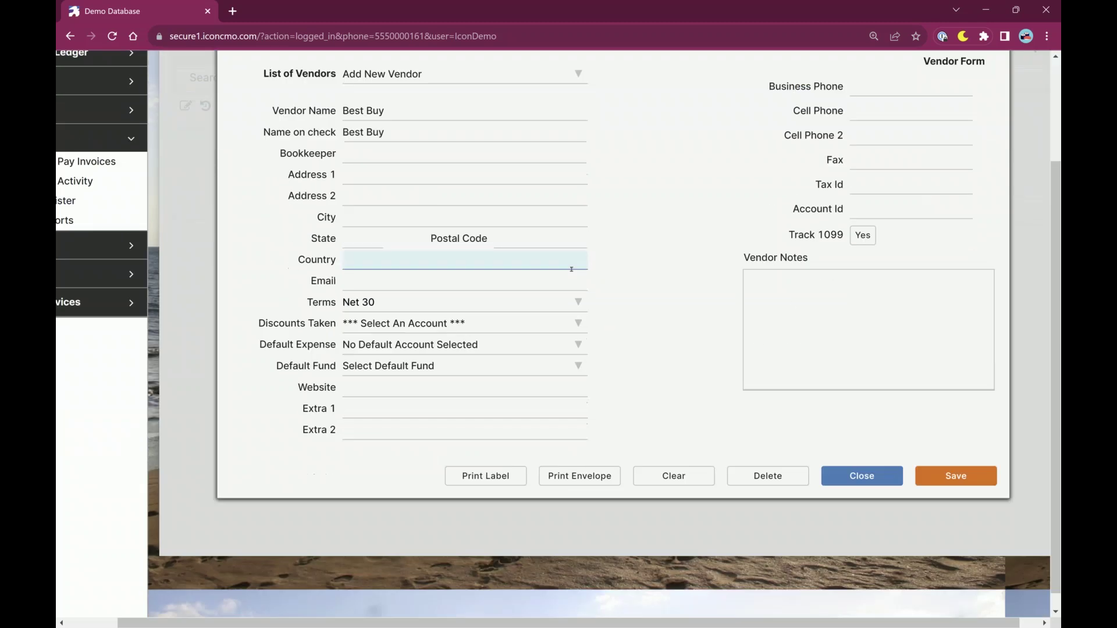
{"action": "scroll", "coordinate": [462, 225], "scroll_direction": "up", "scroll_amount": 1}
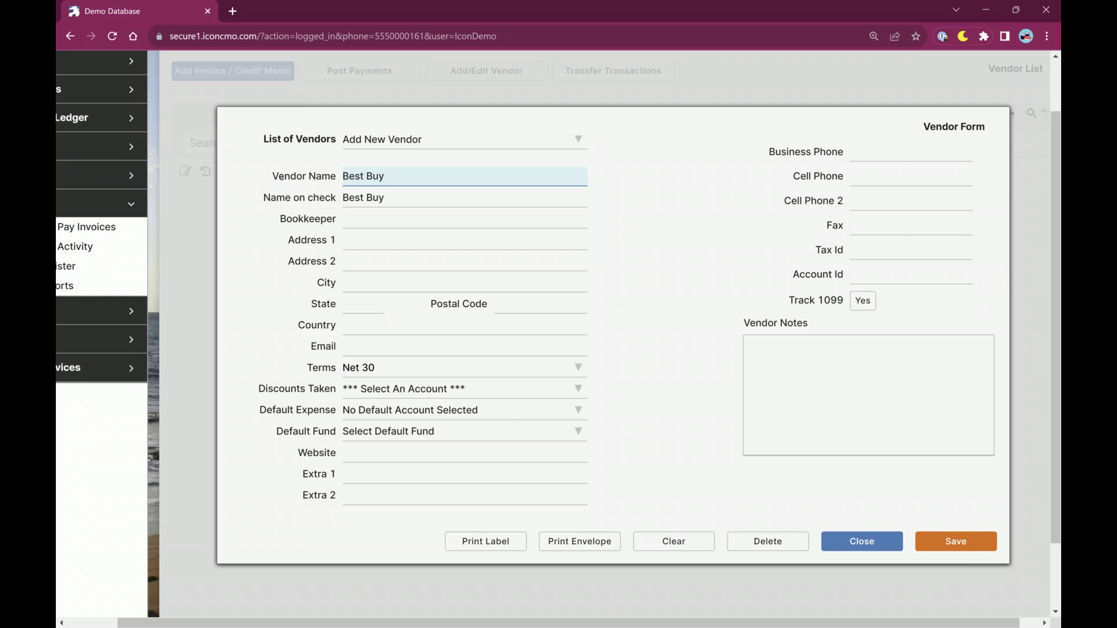
{"action": "left_click", "coordinate": [219, 99]}
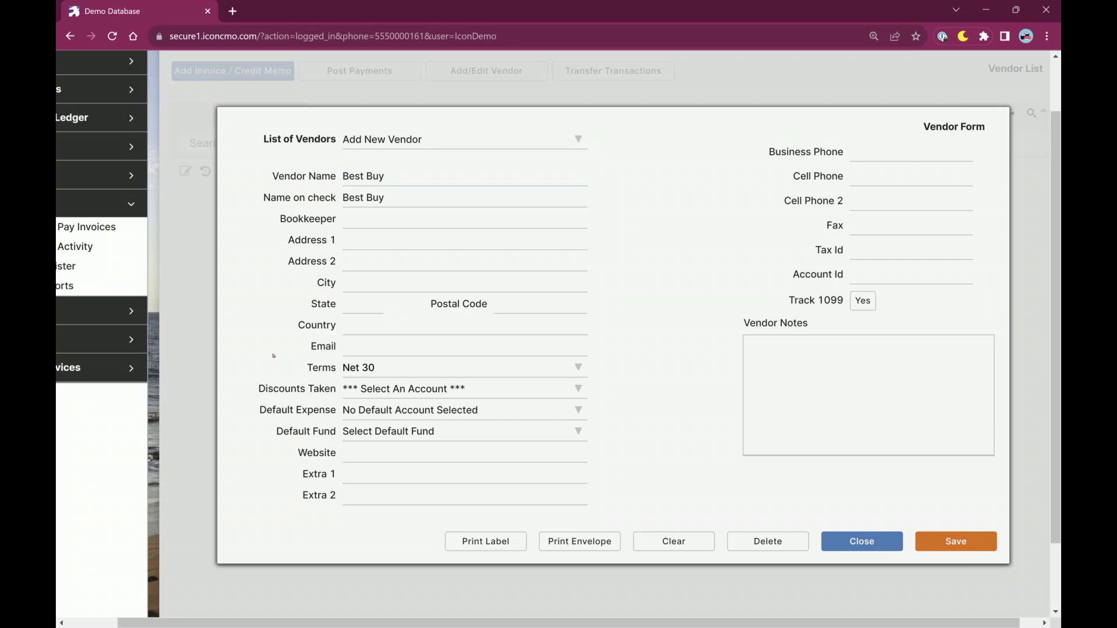
{"action": "left_click", "coordinate": [353, 218]}
{"action": "left_click", "coordinate": [357, 235]}
{"action": "left_click", "coordinate": [367, 303]}
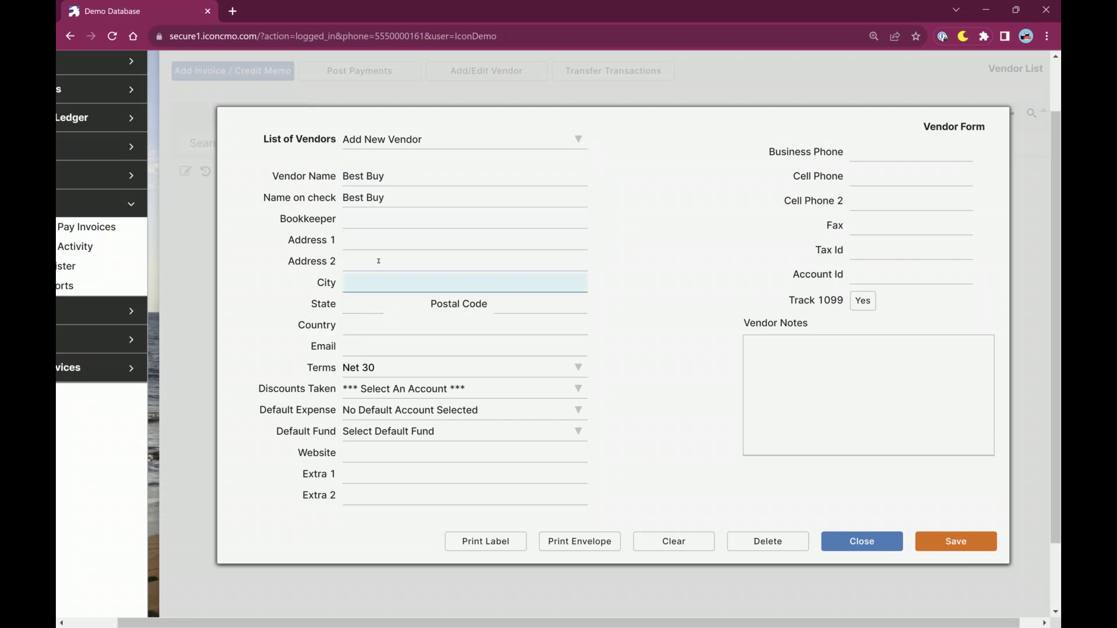
{"action": "left_click", "coordinate": [519, 300]}
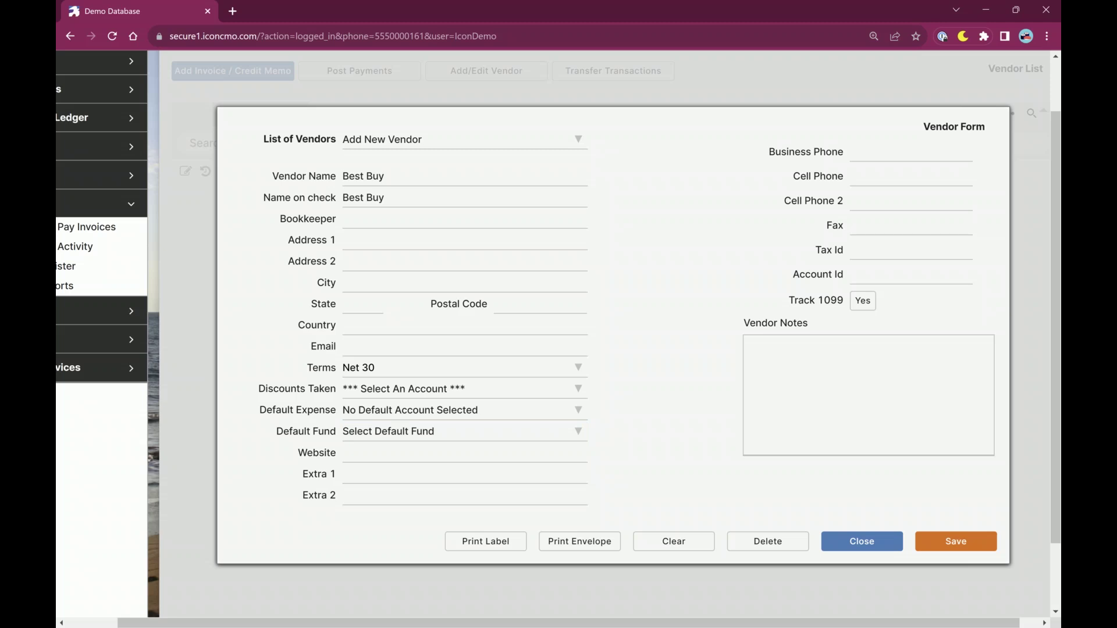
Set Track 1099 back to Yes, save Best Buy, and close the Vendor Form.
{"action": "left_click", "coordinate": [797, 300]}
{"action": "left_click_drag", "start_coordinate": [792, 300], "coordinate": [844, 301]}
{"action": "left_click", "coordinate": [863, 300]}
{"action": "left_click", "coordinate": [870, 301]}
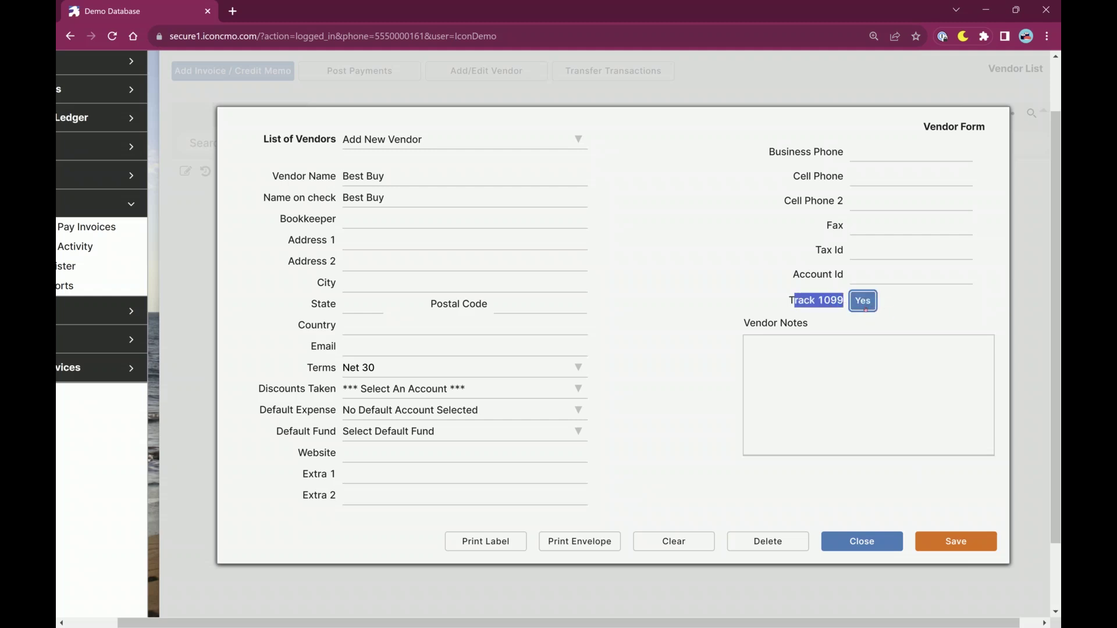
{"action": "left_click", "coordinate": [659, 312]}
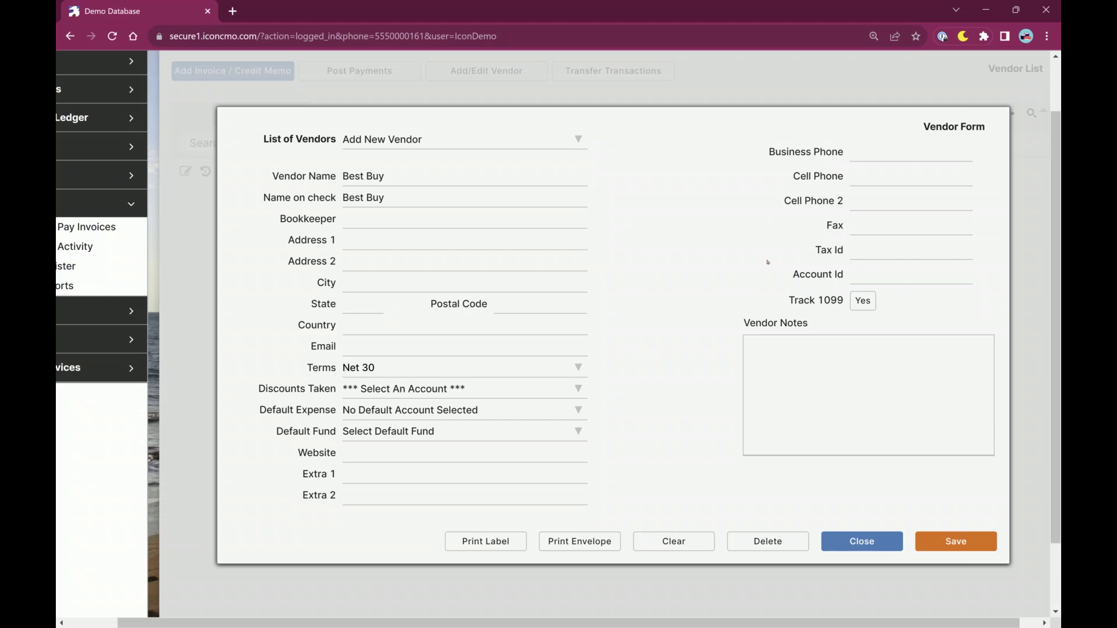
{"action": "left_click", "coordinate": [948, 542]}
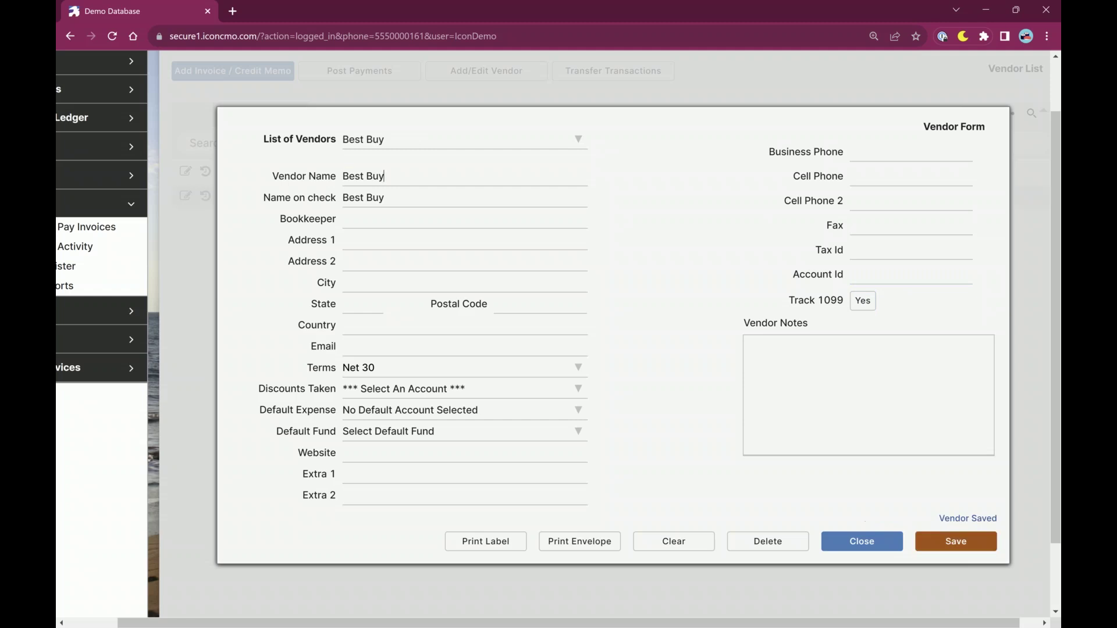
{"action": "left_click", "coordinate": [872, 548]}
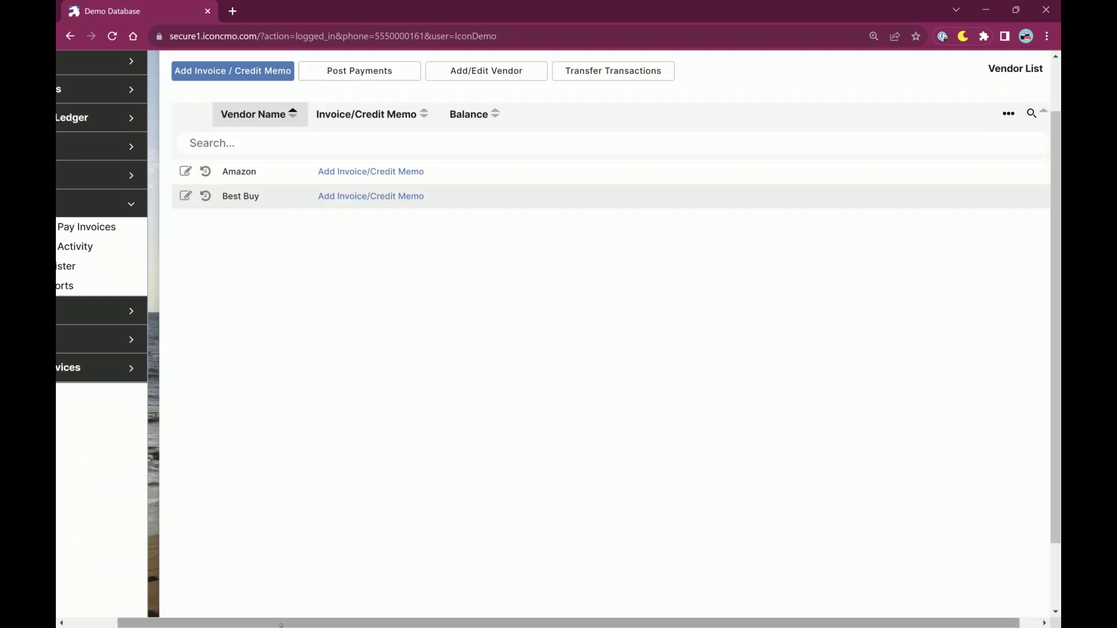
Open Banking > Enter Transactions and the Pay to the Order of payee list for a check.
{"action": "scroll", "coordinate": [343, 173], "scroll_direction": "left", "scroll_amount": 2}
{"action": "left_click", "coordinate": [123, 148]}
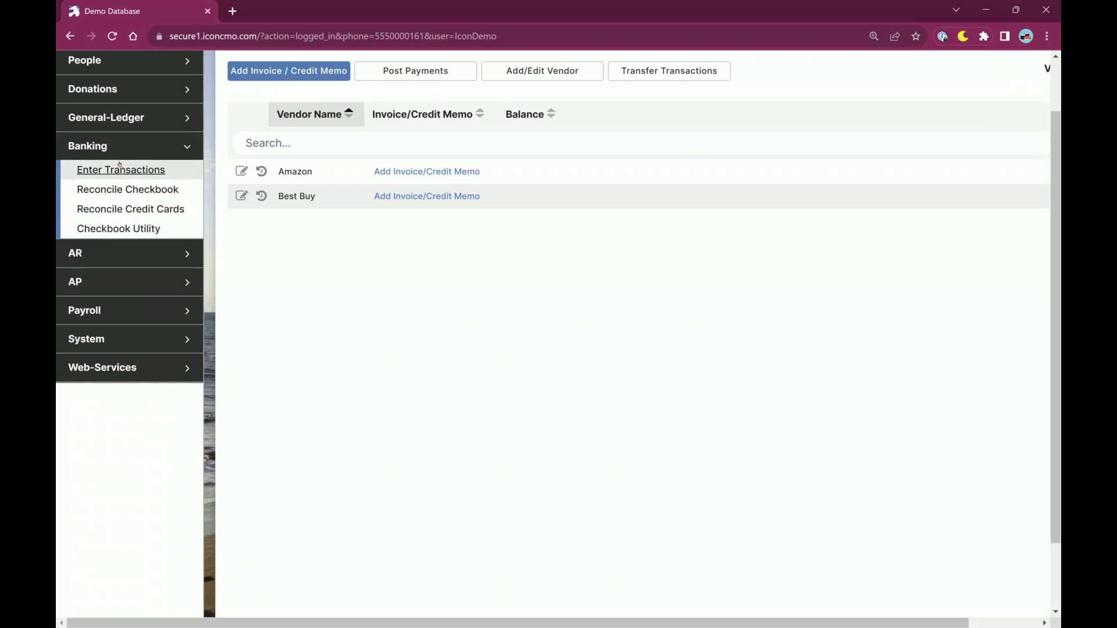
{"action": "left_click", "coordinate": [121, 170]}
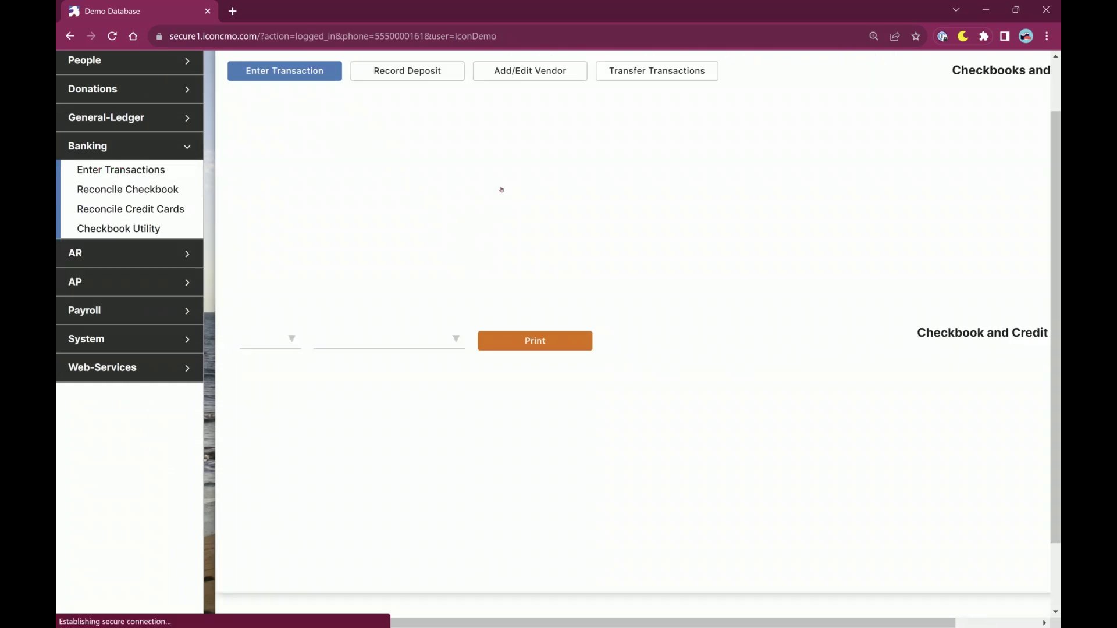
{"action": "left_click", "coordinate": [322, 175]}
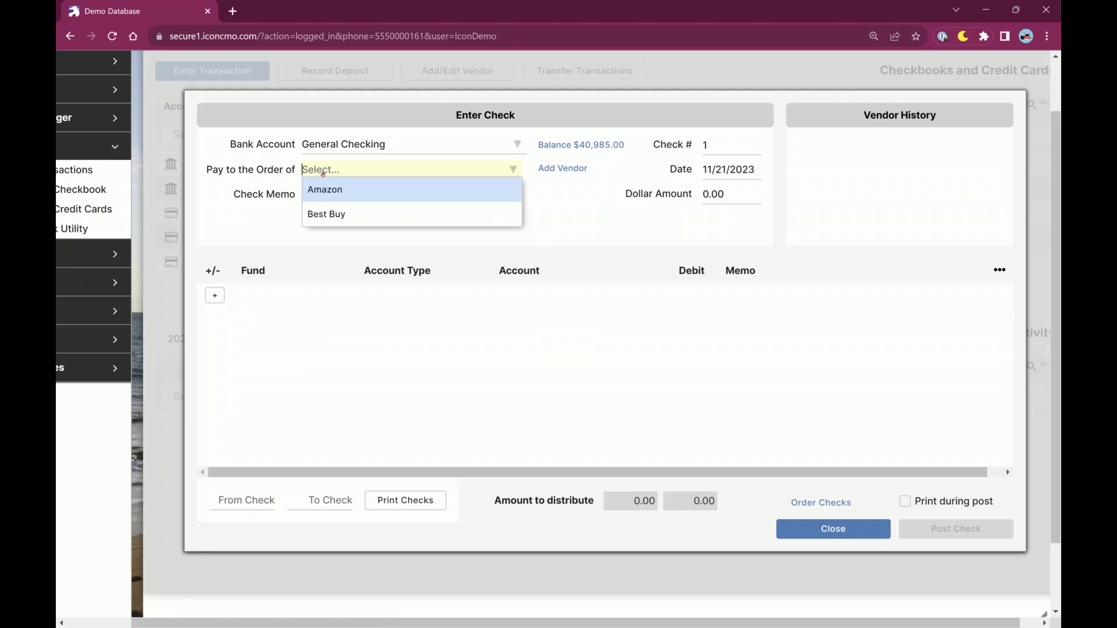
{"action": "left_click", "coordinate": [324, 174]}
{"action": "left_click", "coordinate": [323, 172]}
{"action": "left_click", "coordinate": [323, 173]}
Add Barnes & Noble as a new vendor from the payee field, save it, and close everything without posting.
{"action": "type", "text": "Barnes"}
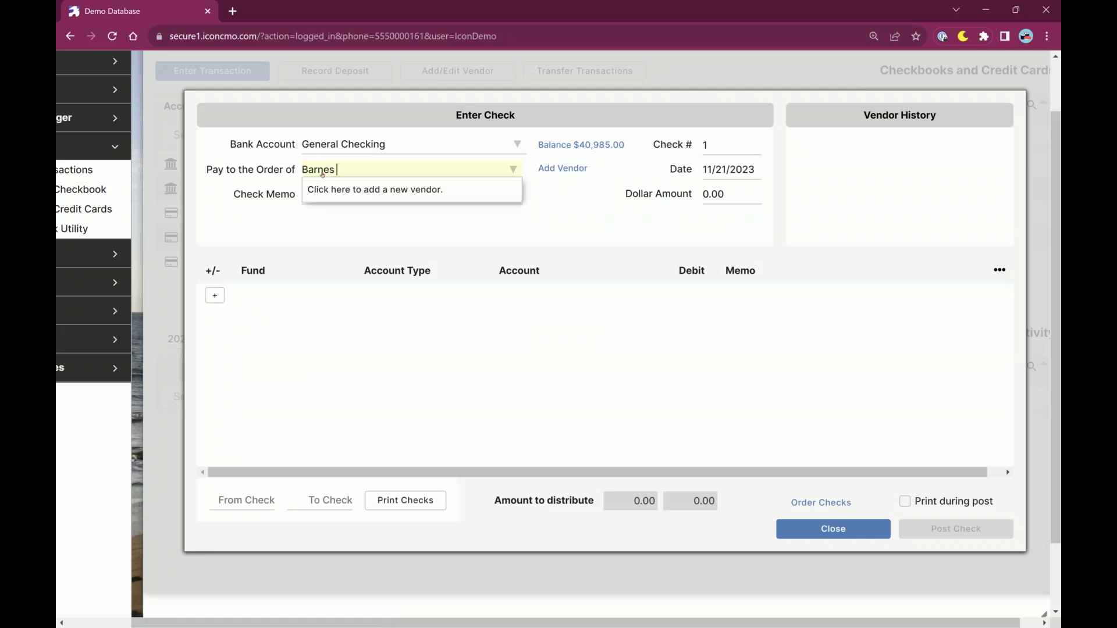
{"action": "type", "text": " & Noble"}
{"action": "left_click", "coordinate": [376, 190]}
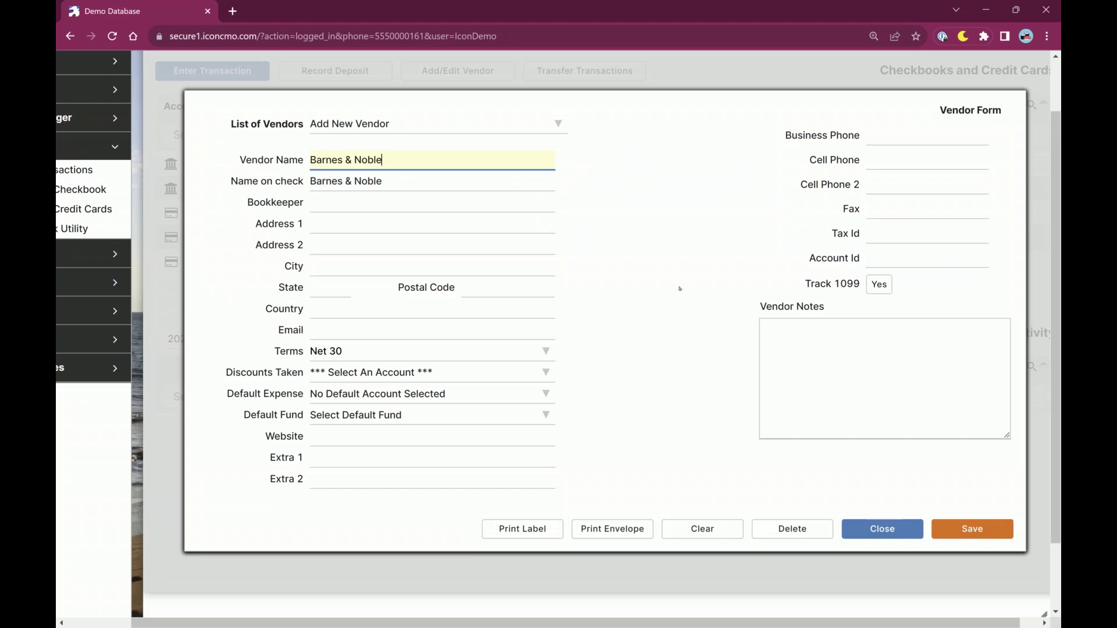
{"action": "left_click", "coordinate": [936, 527]}
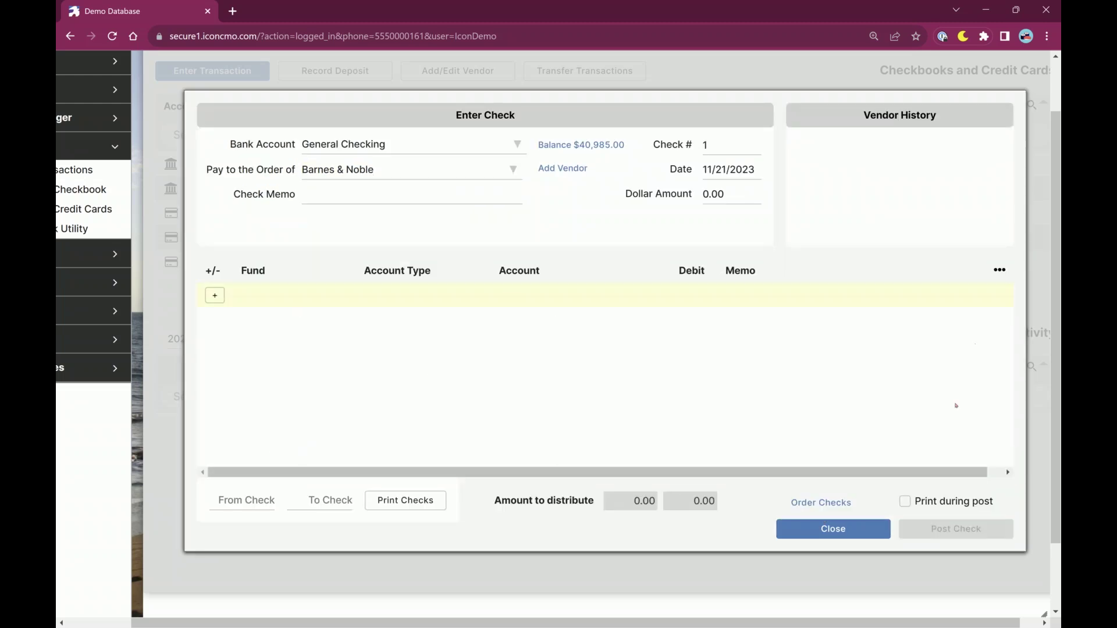
{"action": "scroll", "coordinate": [873, 546], "scroll_direction": "up", "scroll_amount": 2}
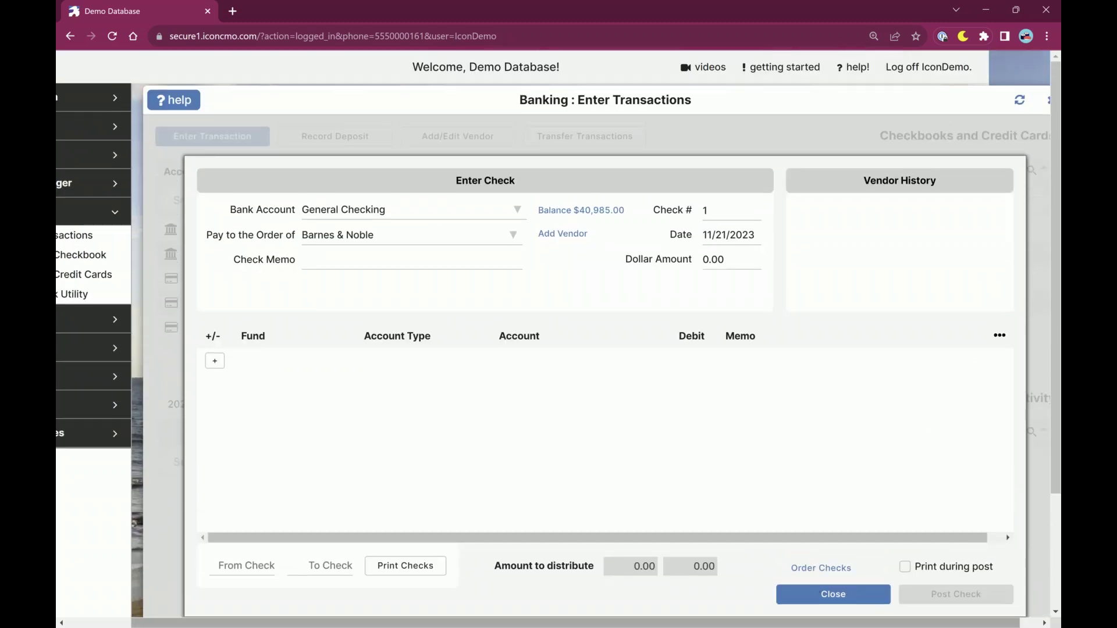
{"action": "left_click", "coordinate": [865, 593]}
{"action": "left_click", "coordinate": [970, 99]}
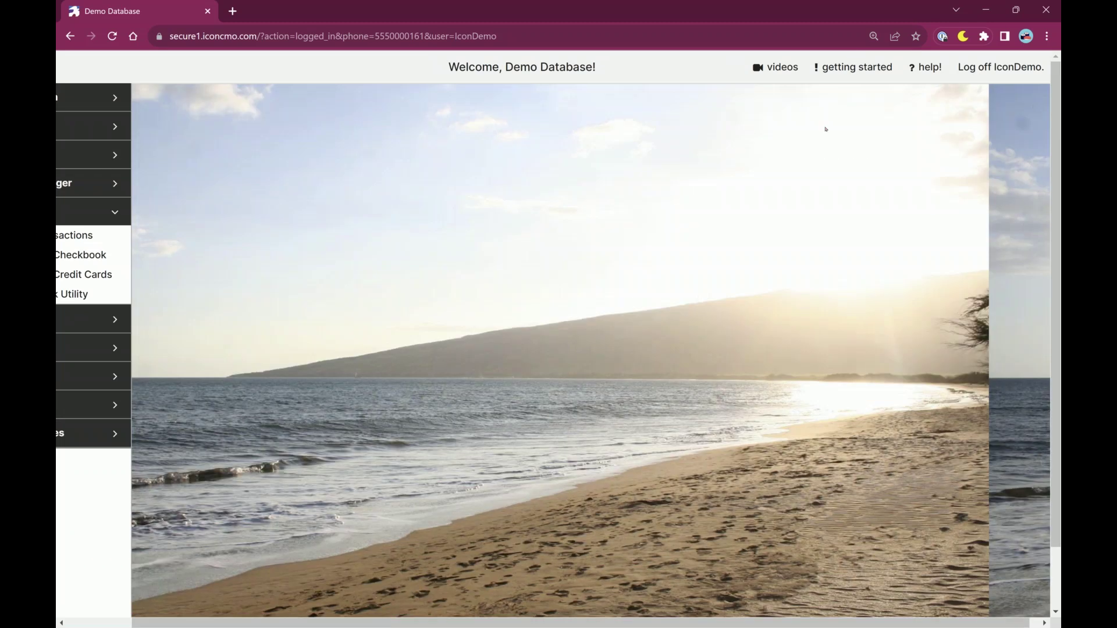
Collapse Banking, open AP > Enter & Pay Invoices listing Amazon, Barnes & Noble and Best Buy, then Vendor Activity.
{"action": "scroll", "coordinate": [232, 241], "scroll_direction": "left", "scroll_amount": 2}
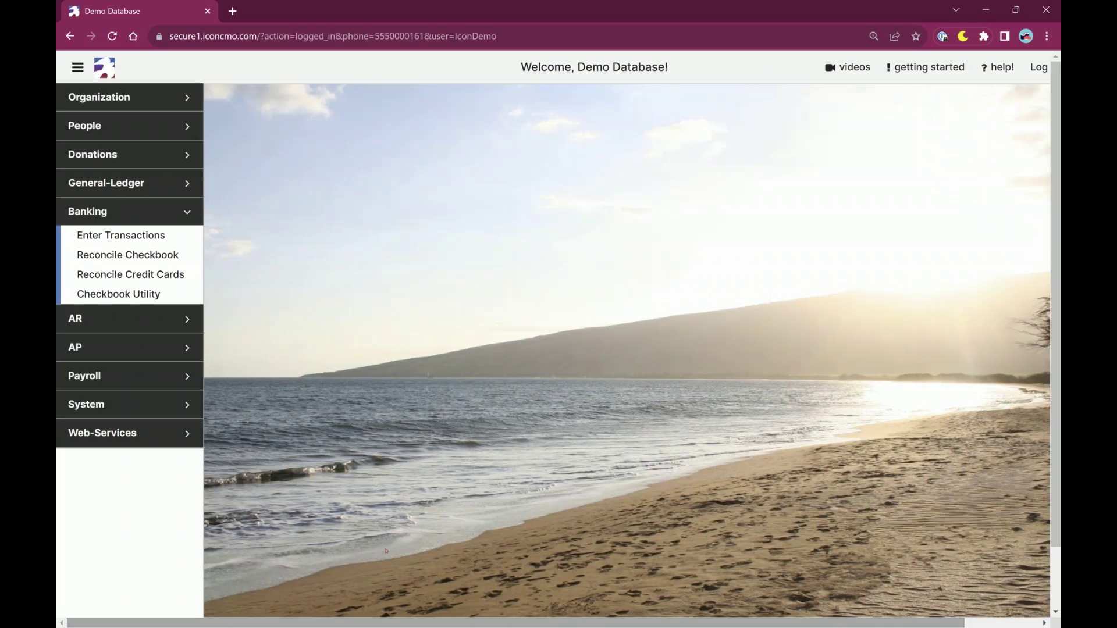
{"action": "left_click", "coordinate": [152, 211]}
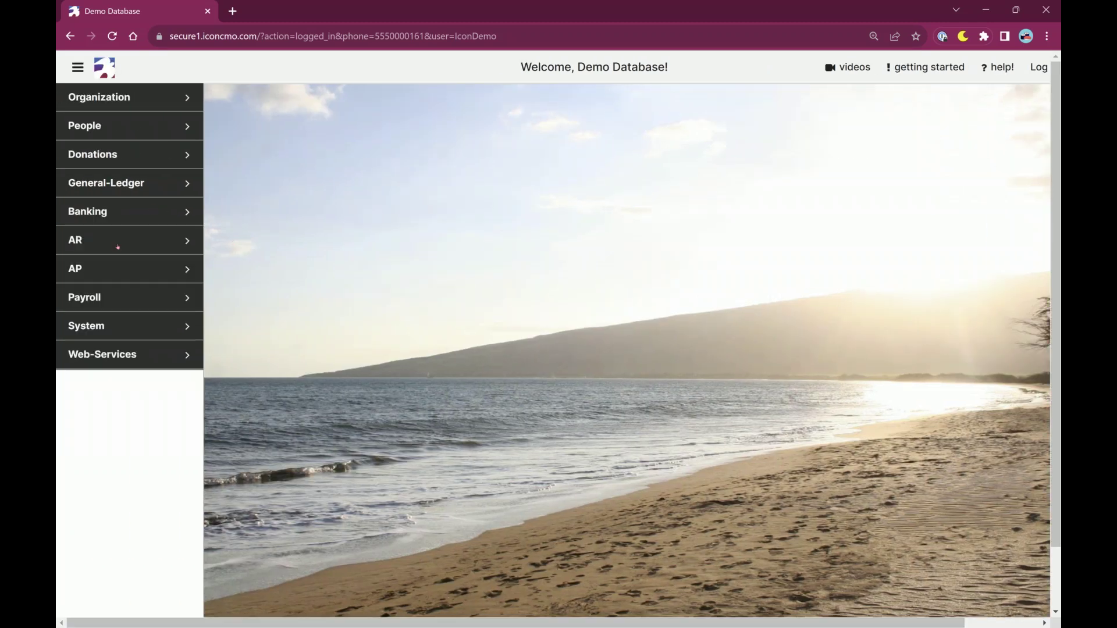
{"action": "left_click", "coordinate": [102, 272]}
{"action": "left_click", "coordinate": [139, 292]}
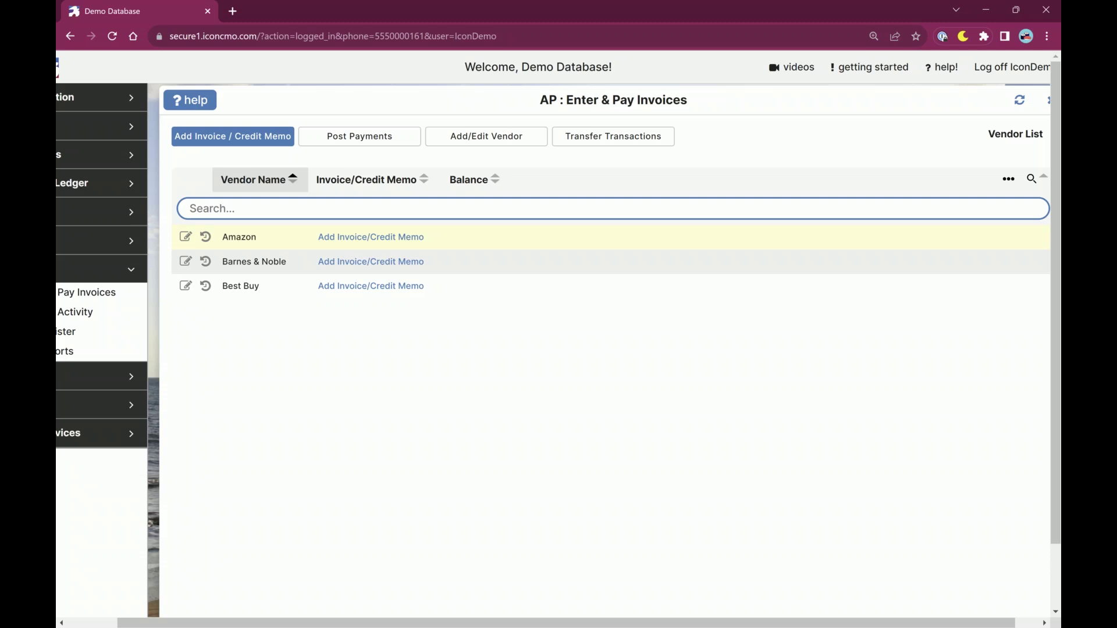
{"action": "left_click_drag", "start_coordinate": [228, 624], "coordinate": [177, 624]}
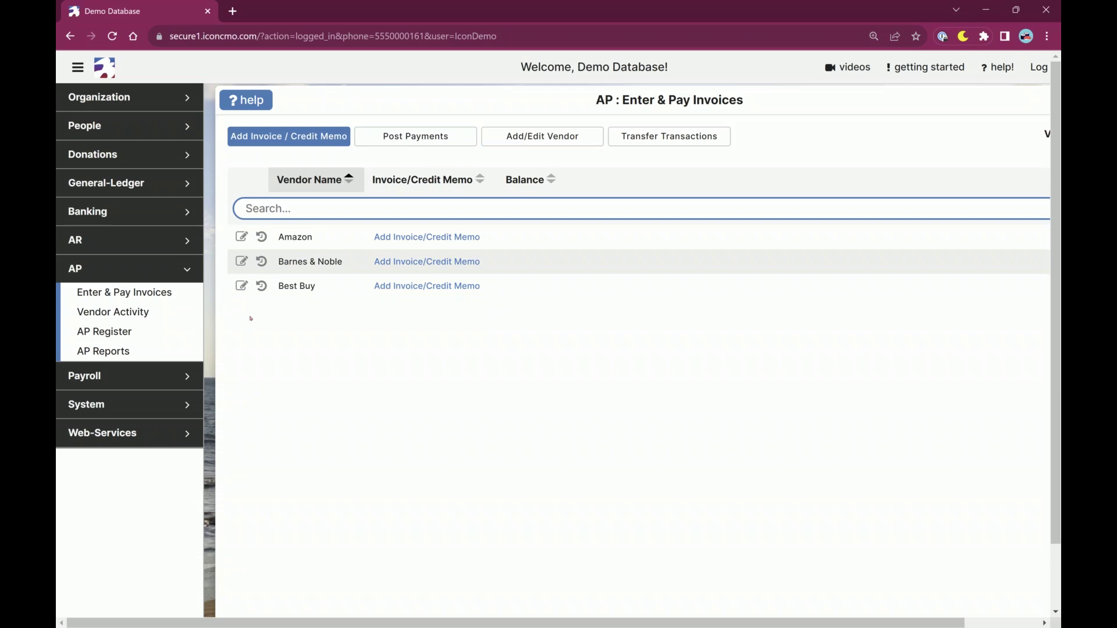
{"action": "left_click", "coordinate": [143, 314]}
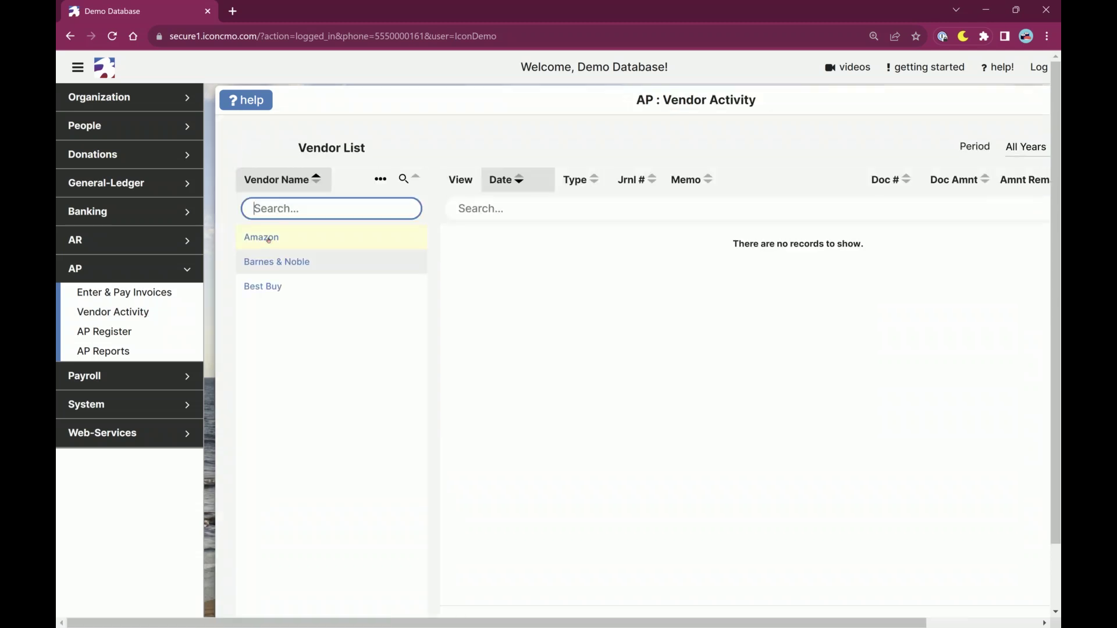
Review the vendor activity of Amazon, Barnes & Noble and Best Buy.
{"action": "left_click", "coordinate": [266, 240]}
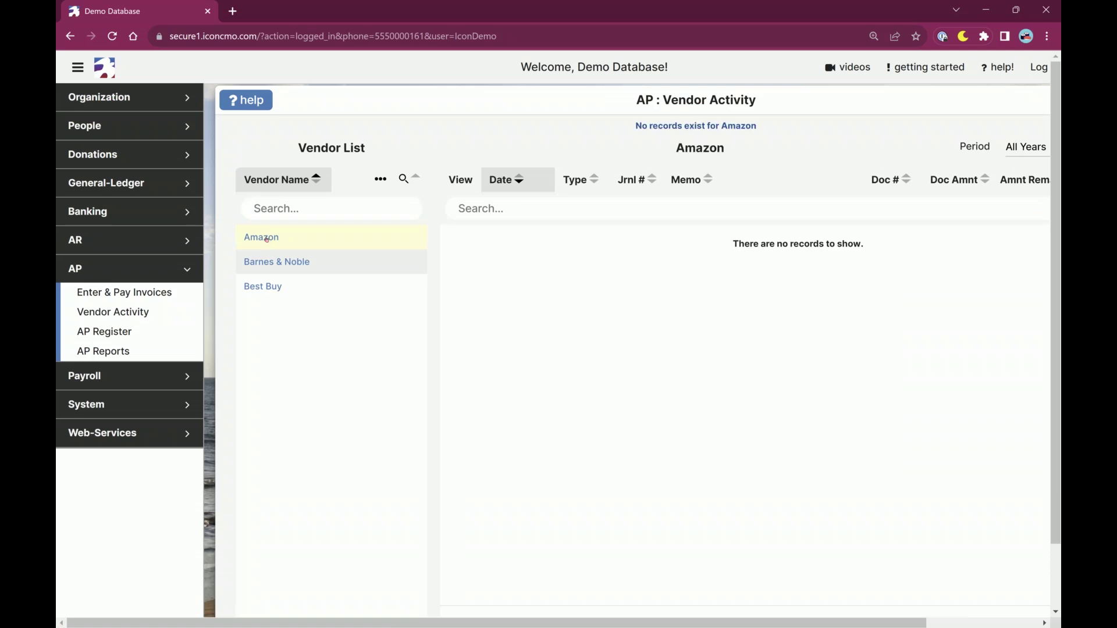
{"action": "left_click", "coordinate": [265, 263]}
{"action": "left_click", "coordinate": [265, 286]}
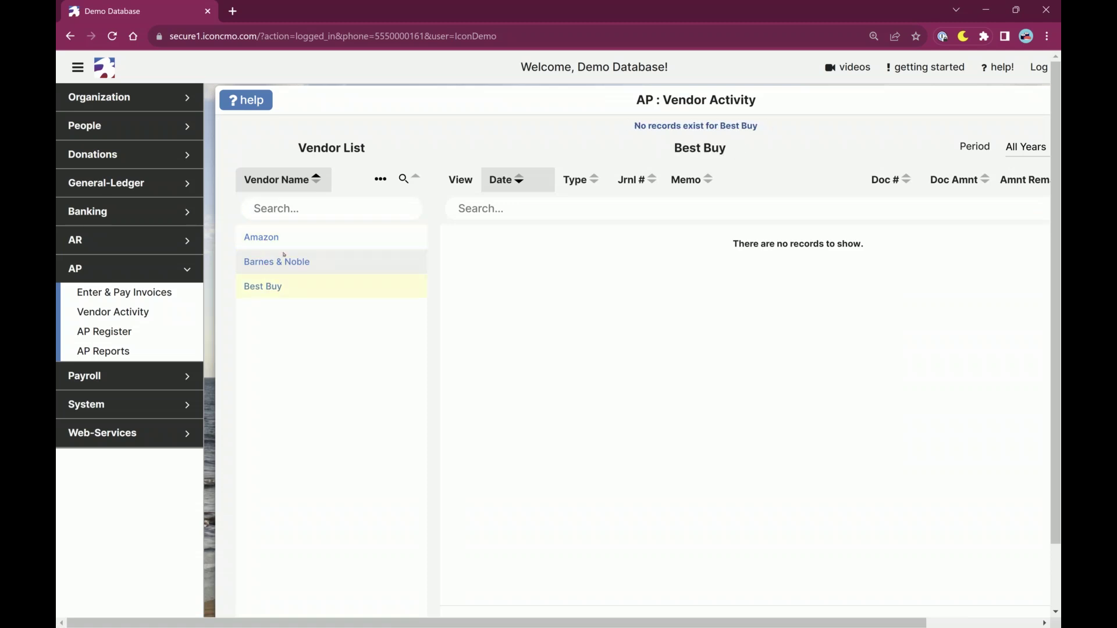
{"action": "left_click", "coordinate": [278, 265]}
{"action": "left_click", "coordinate": [274, 239]}
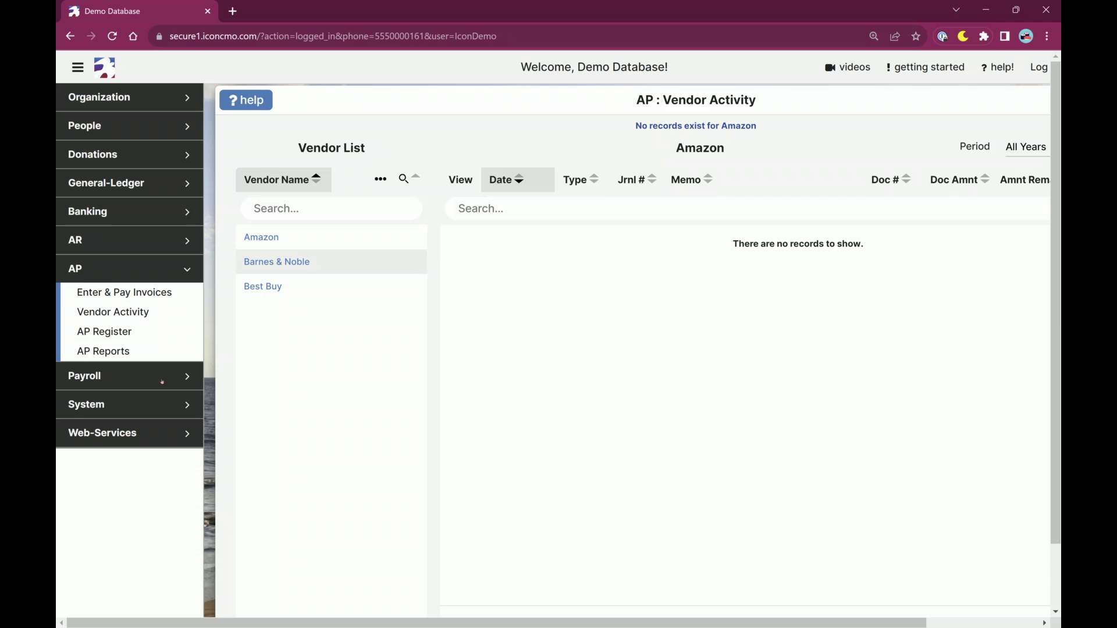
Look over the Vendor 1099 and Vendor Balance Detail report options, then close AP Reports and Vendor Activity.
{"action": "left_click", "coordinate": [138, 350]}
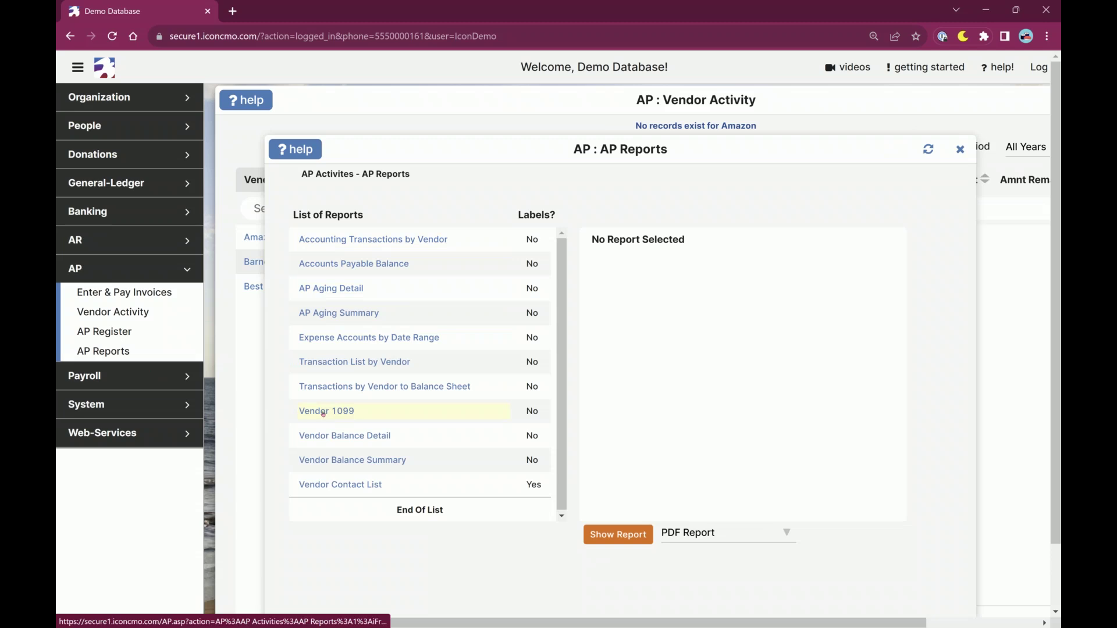
{"action": "left_click", "coordinate": [323, 414]}
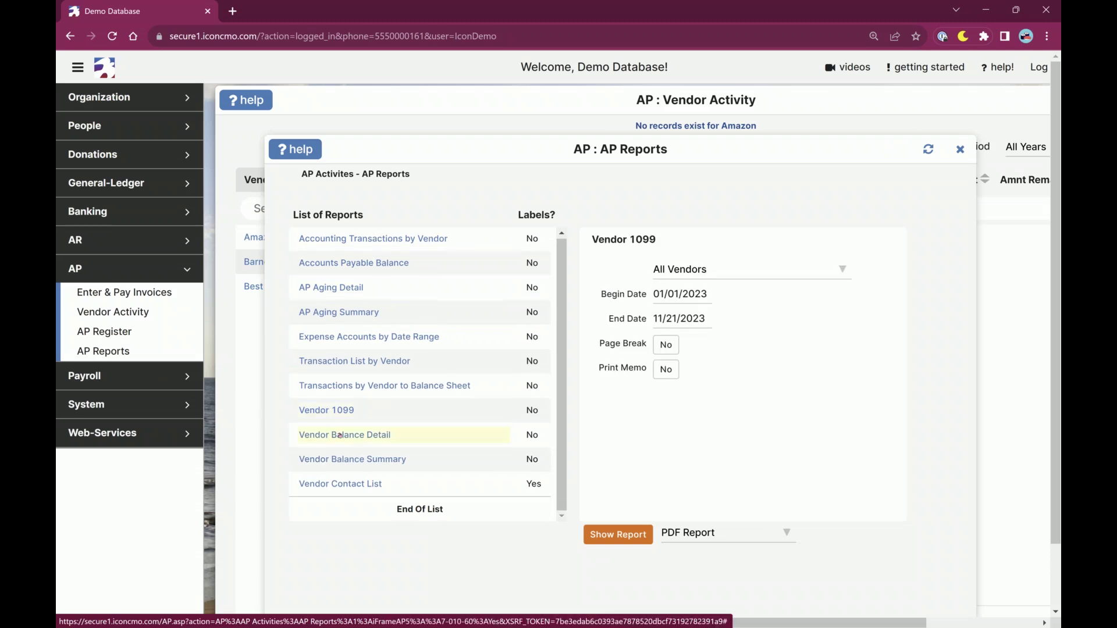
{"action": "left_click", "coordinate": [340, 436]}
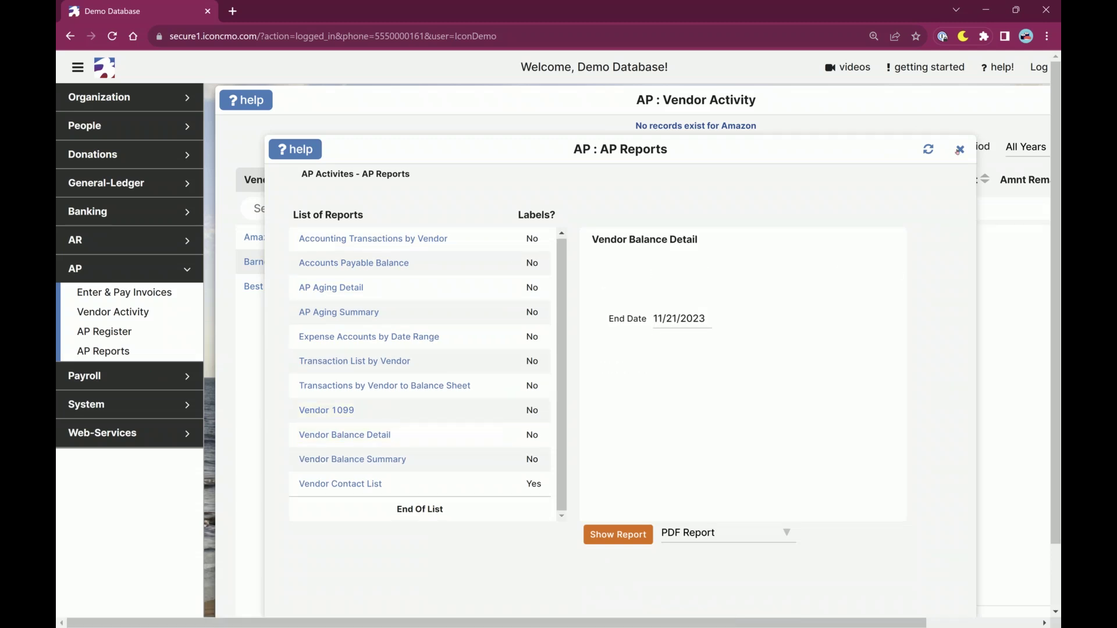
{"action": "left_click", "coordinate": [959, 149]}
{"action": "left_click", "coordinate": [983, 104]}
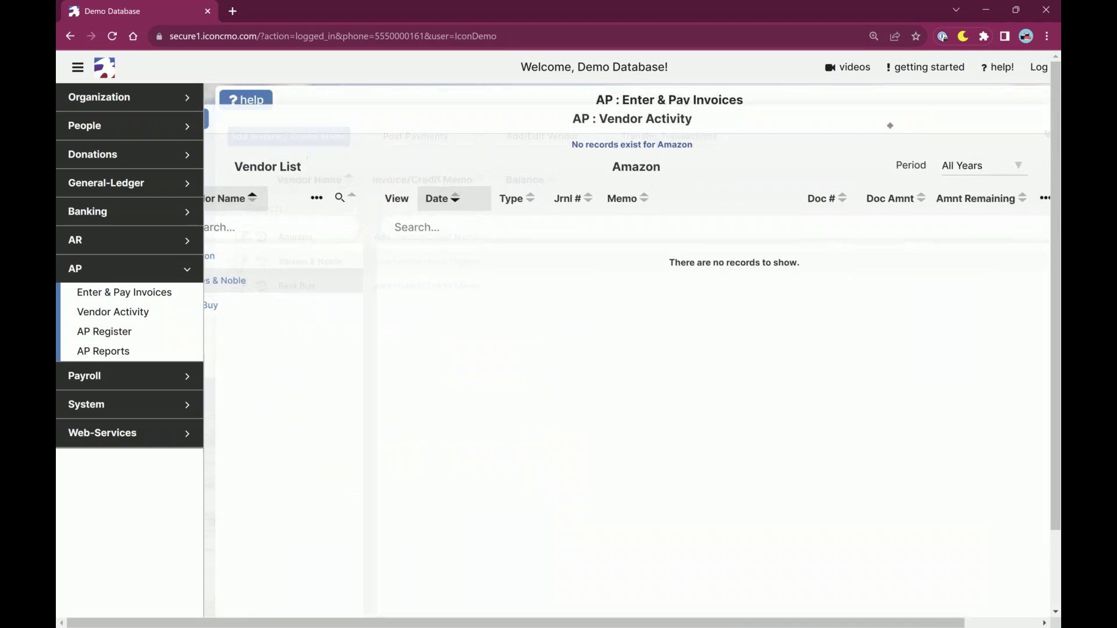
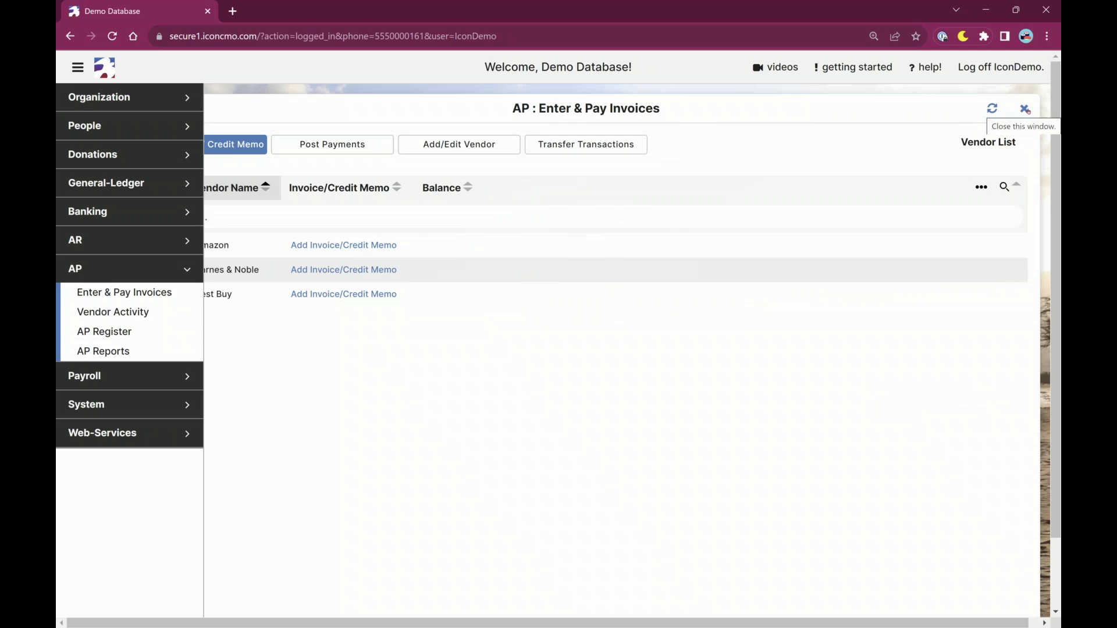
Close the AP : Enter & Pay Invoices panel to return to the Demo Database home page.
{"action": "left_click", "coordinate": [1023, 110]}
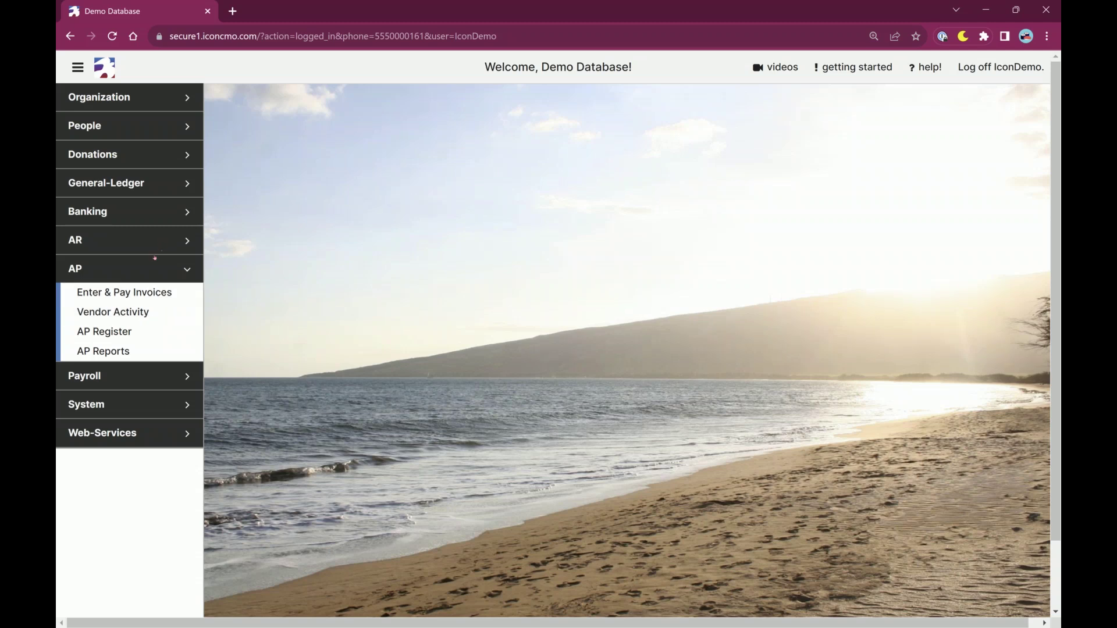
Reopen Enter & Pay Invoices, preview a General Checking check form, then close it and Banking.
{"action": "left_click", "coordinate": [150, 297]}
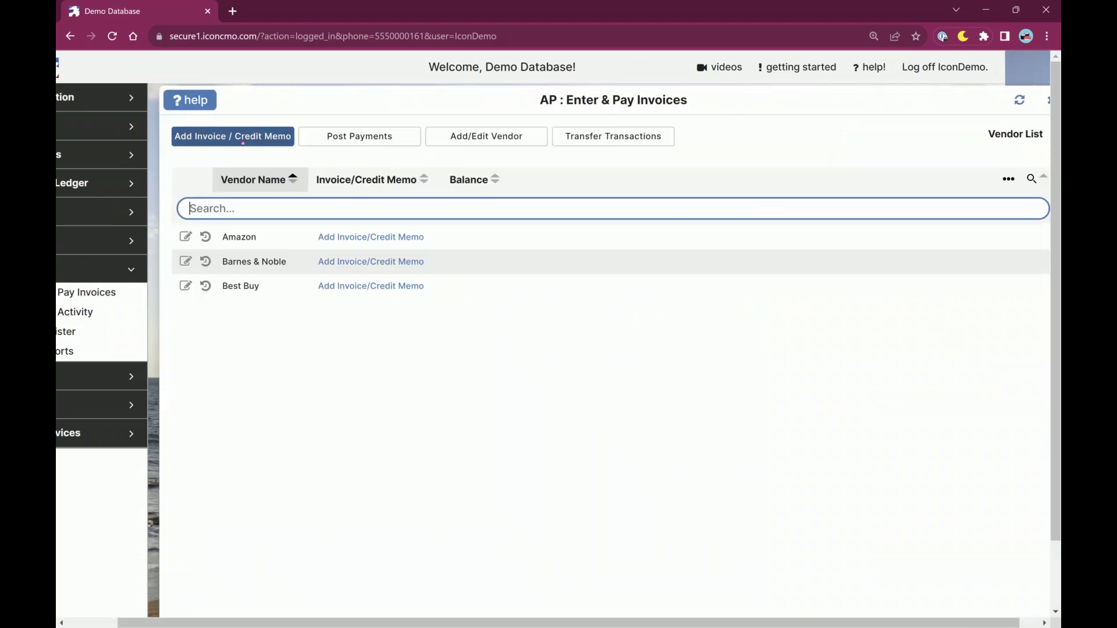
{"action": "scroll", "coordinate": [174, 221], "scroll_direction": "left", "scroll_amount": 2}
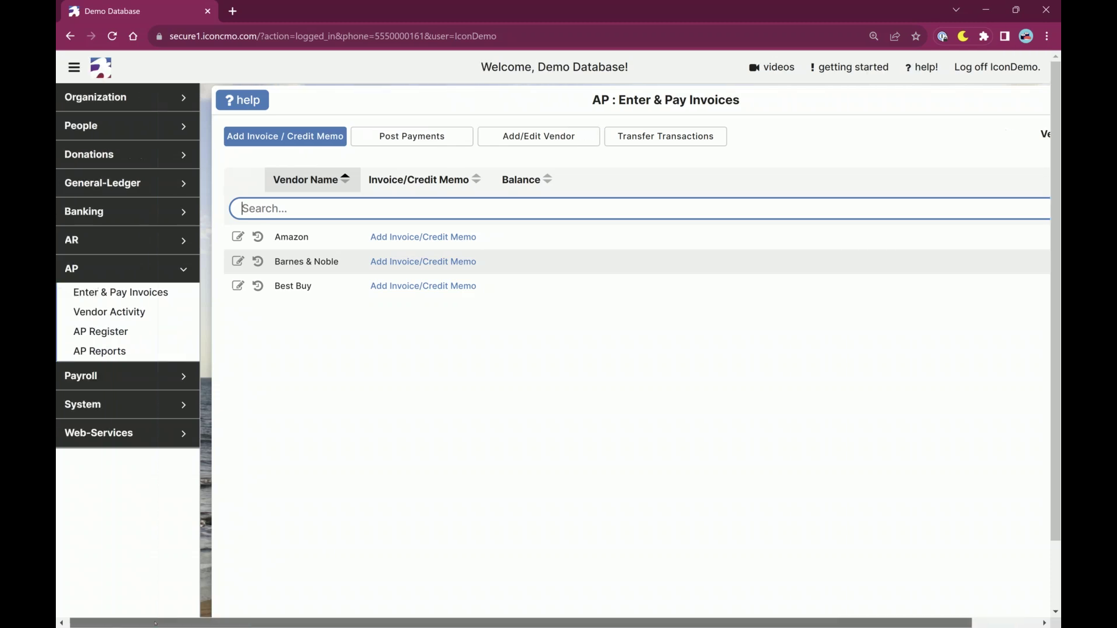
{"action": "left_click", "coordinate": [140, 212]}
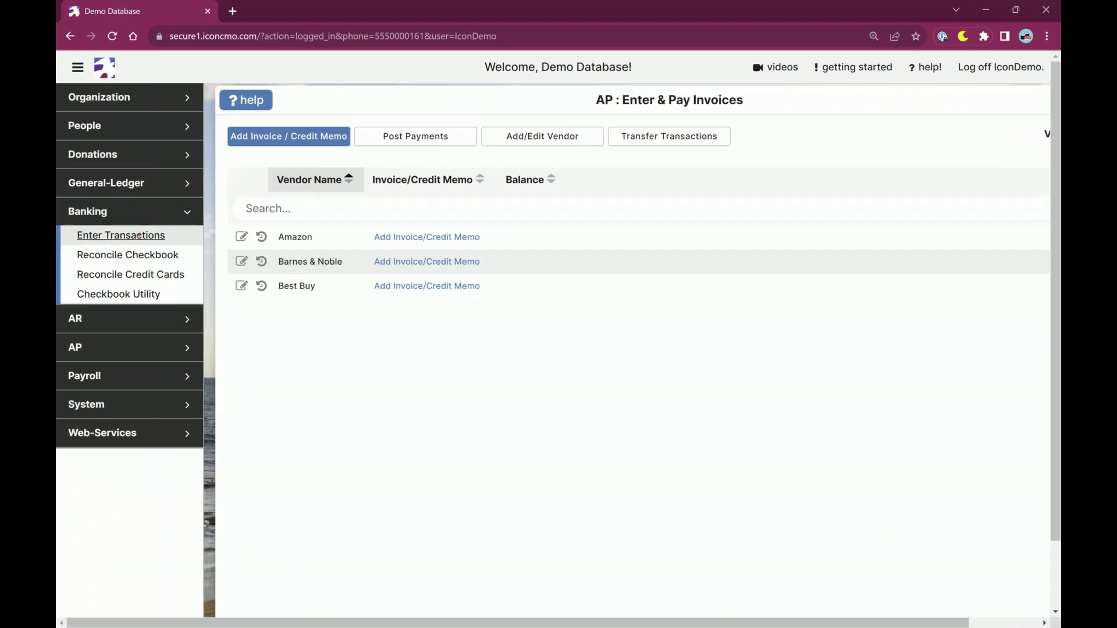
{"action": "left_click", "coordinate": [142, 235]}
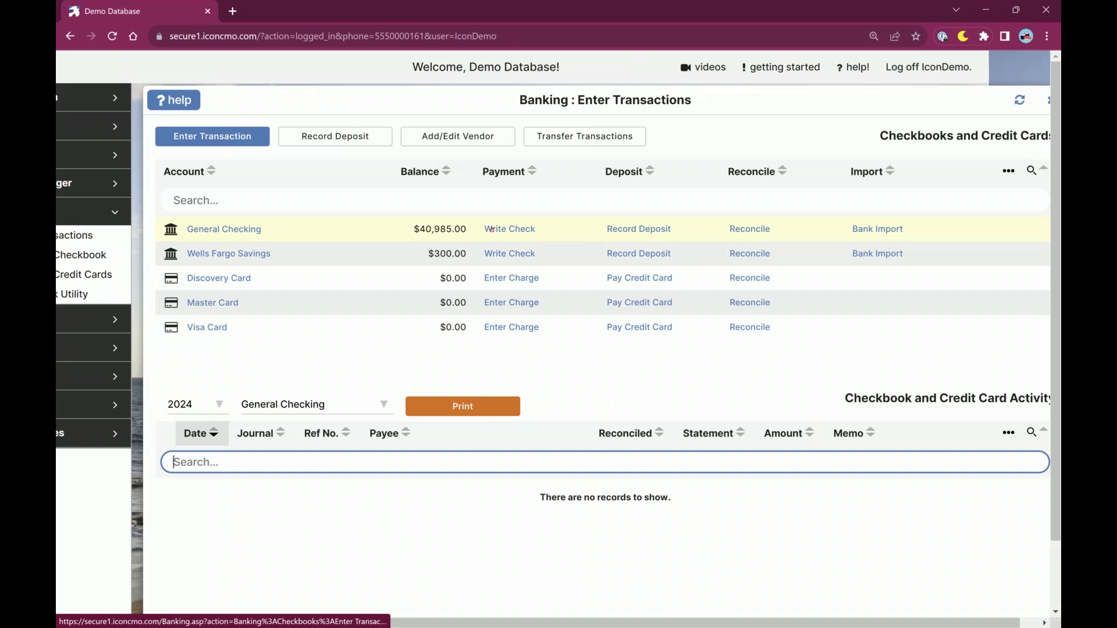
{"action": "left_click", "coordinate": [491, 229]}
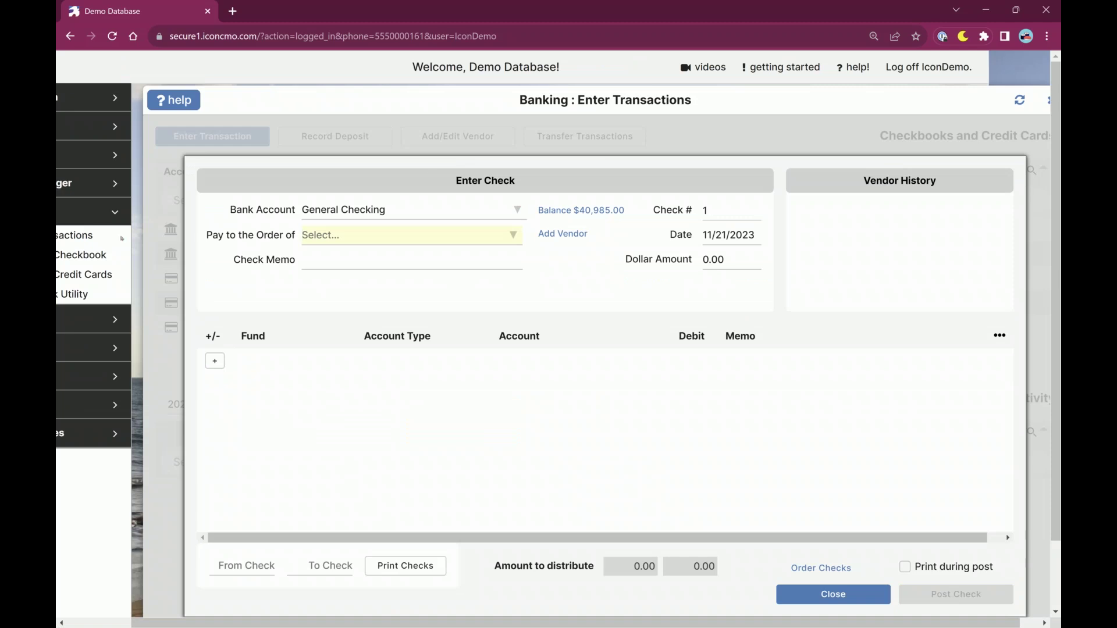
{"action": "left_click_drag", "start_coordinate": [383, 620], "coordinate": [331, 620]}
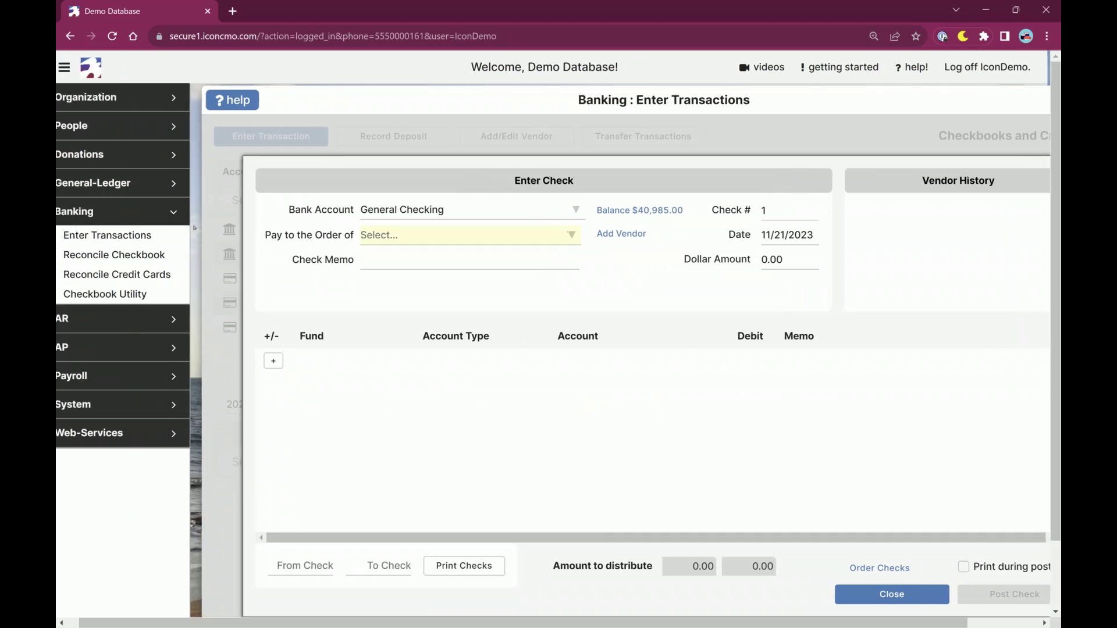
{"action": "left_click", "coordinate": [84, 235]}
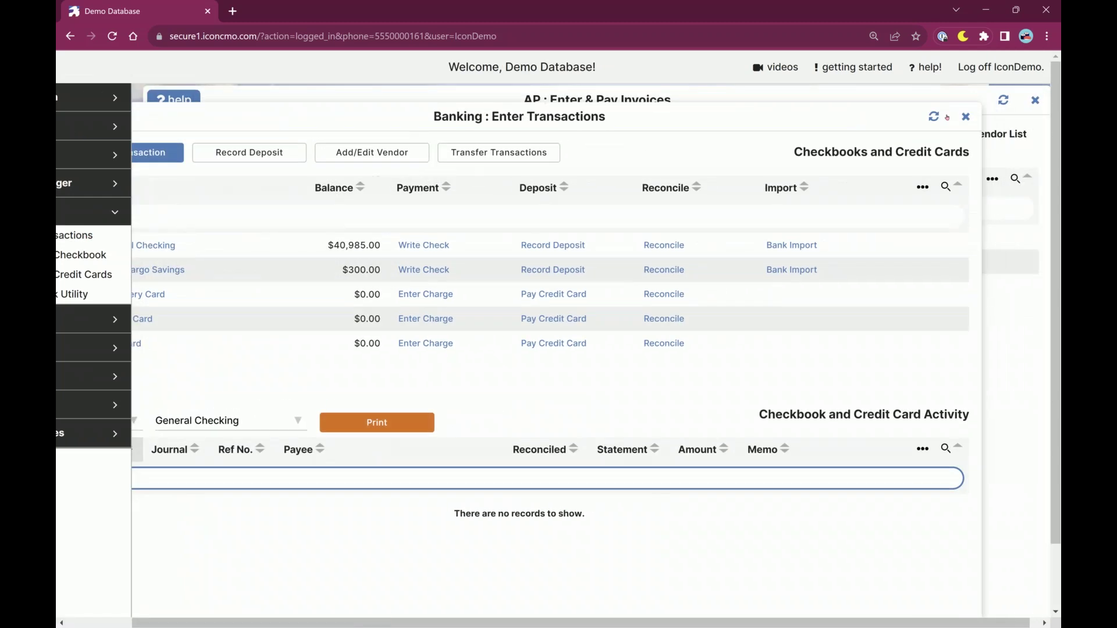
{"action": "left_click", "coordinate": [965, 117]}
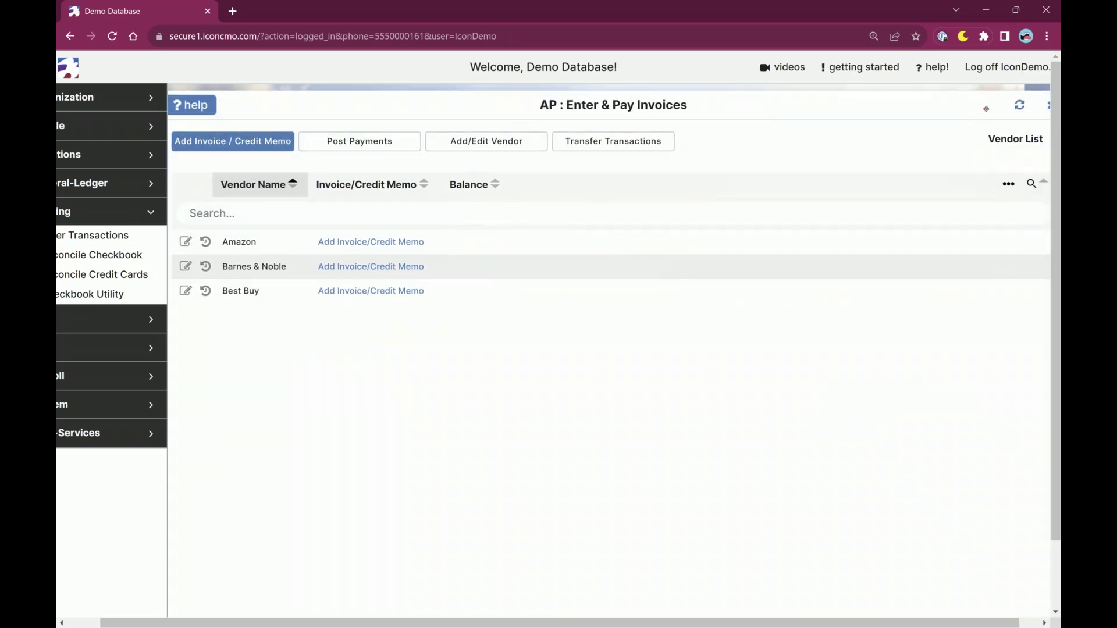
Close the AP window, collapse Banking, and open AR > Invoices & Payments.
{"action": "left_click", "coordinate": [1030, 109]}
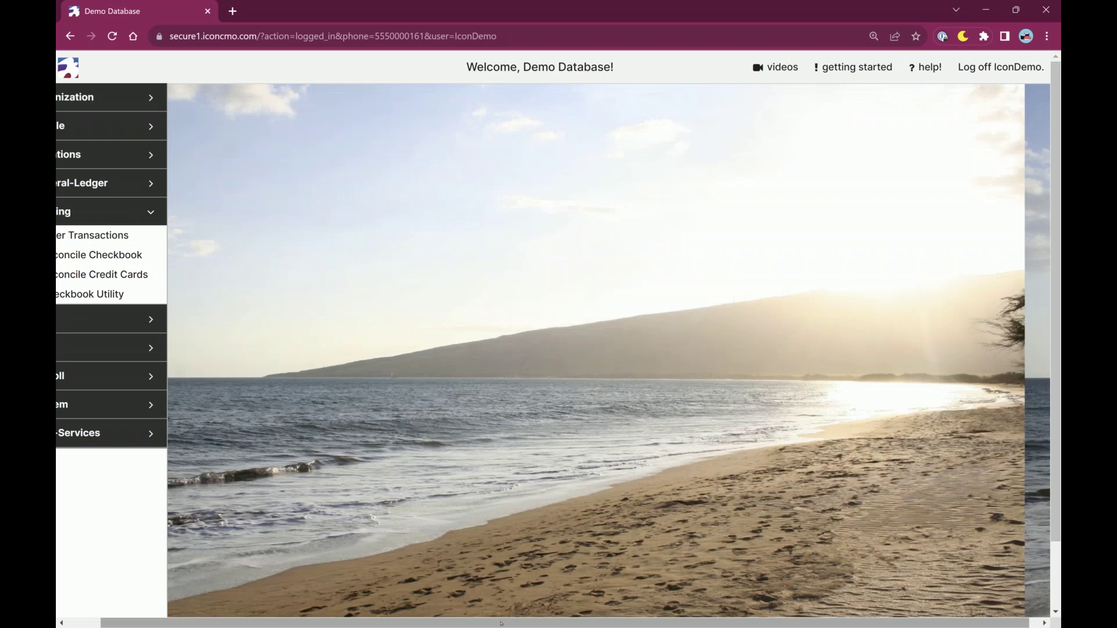
{"action": "scroll", "coordinate": [232, 228], "scroll_direction": "left", "scroll_amount": 1}
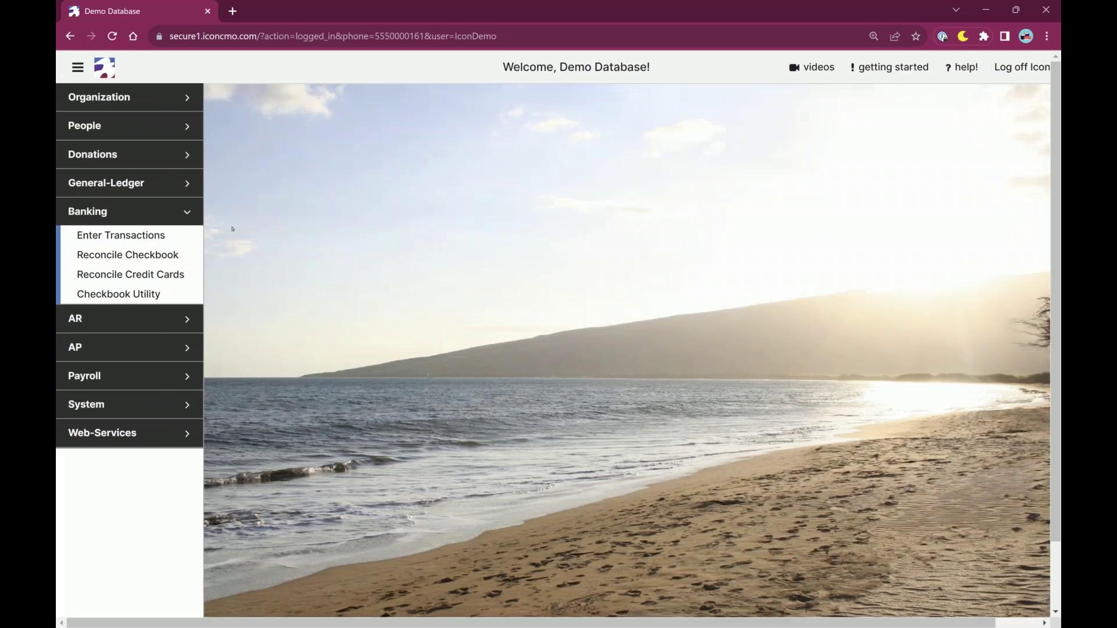
{"action": "left_click", "coordinate": [126, 209]}
{"action": "left_click", "coordinate": [91, 246]}
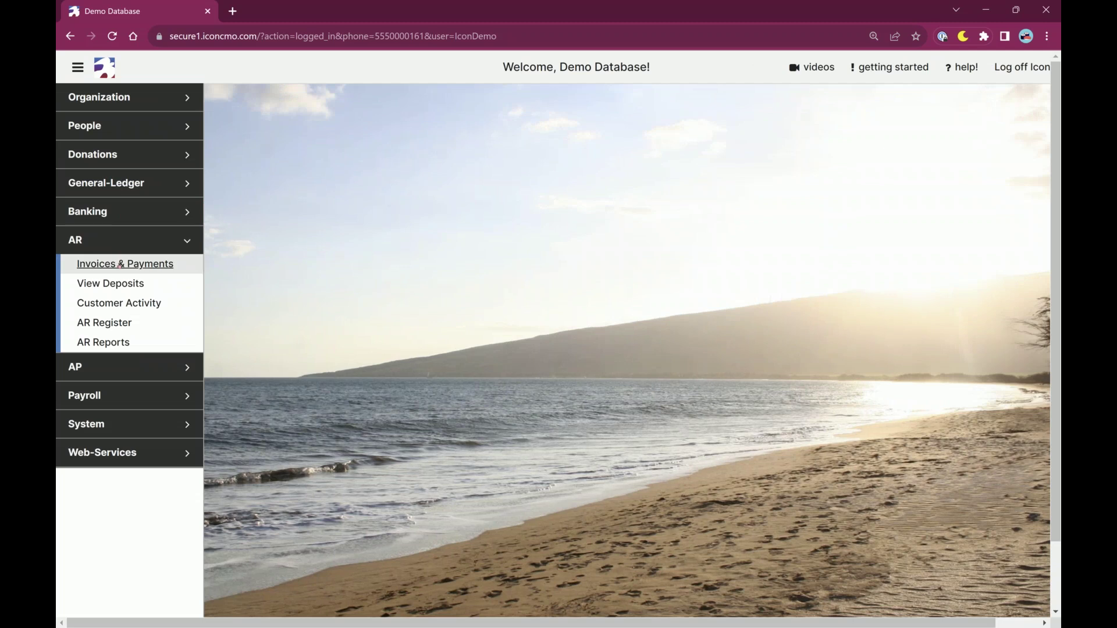
{"action": "left_click", "coordinate": [121, 265]}
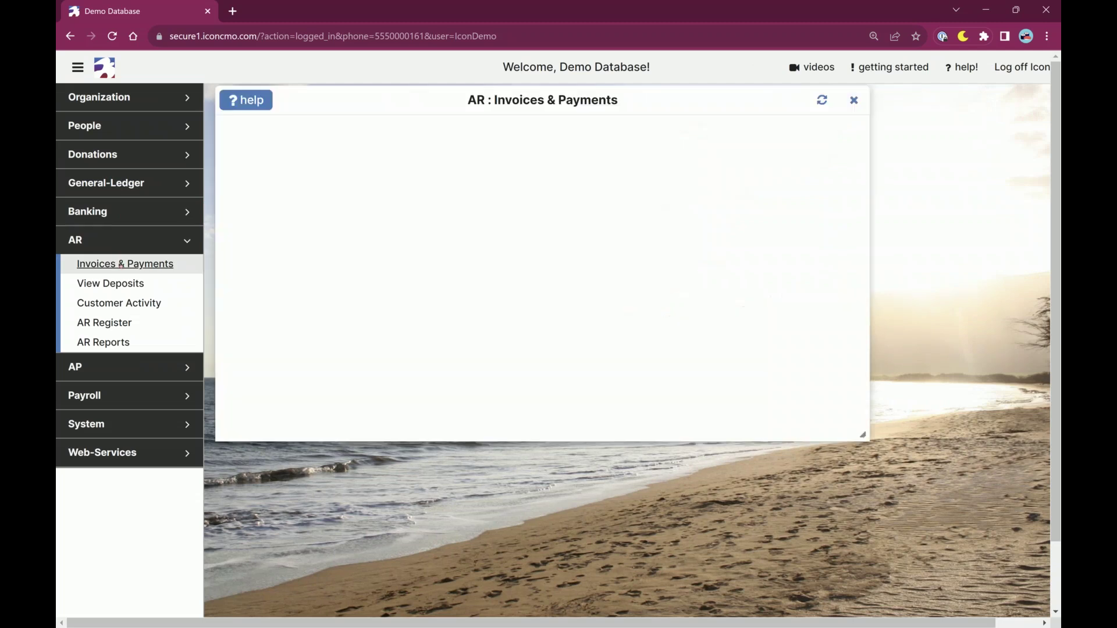
Add a new customer with their full name, save the record and close the form.
{"action": "left_click", "coordinate": [371, 142]}
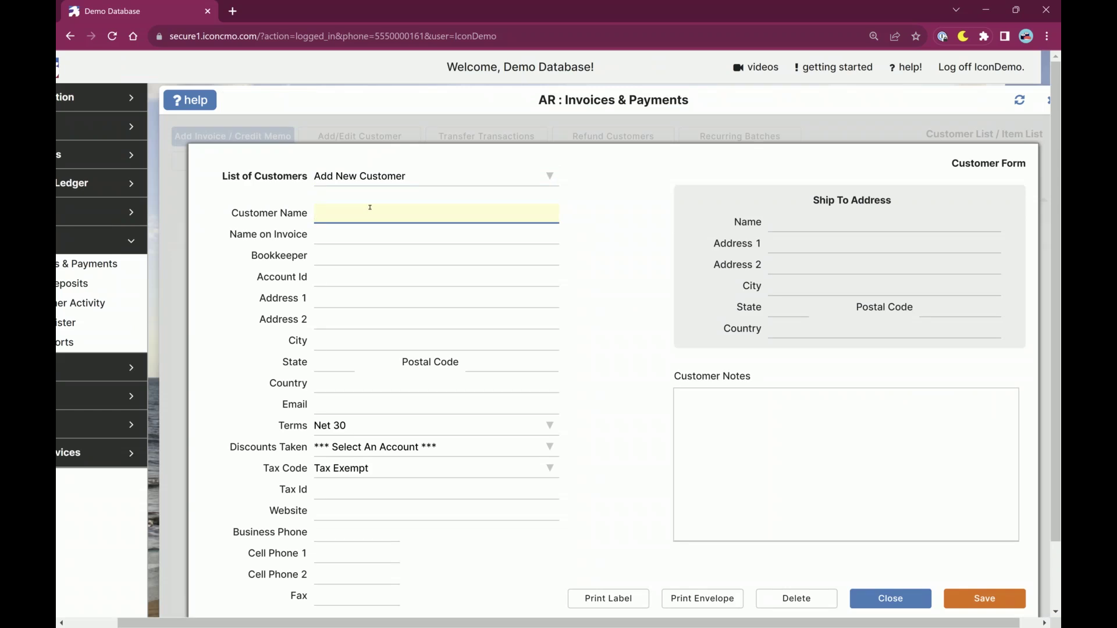
{"action": "type", "text": "Janette Smith"}
{"action": "key", "text": "Tab"}
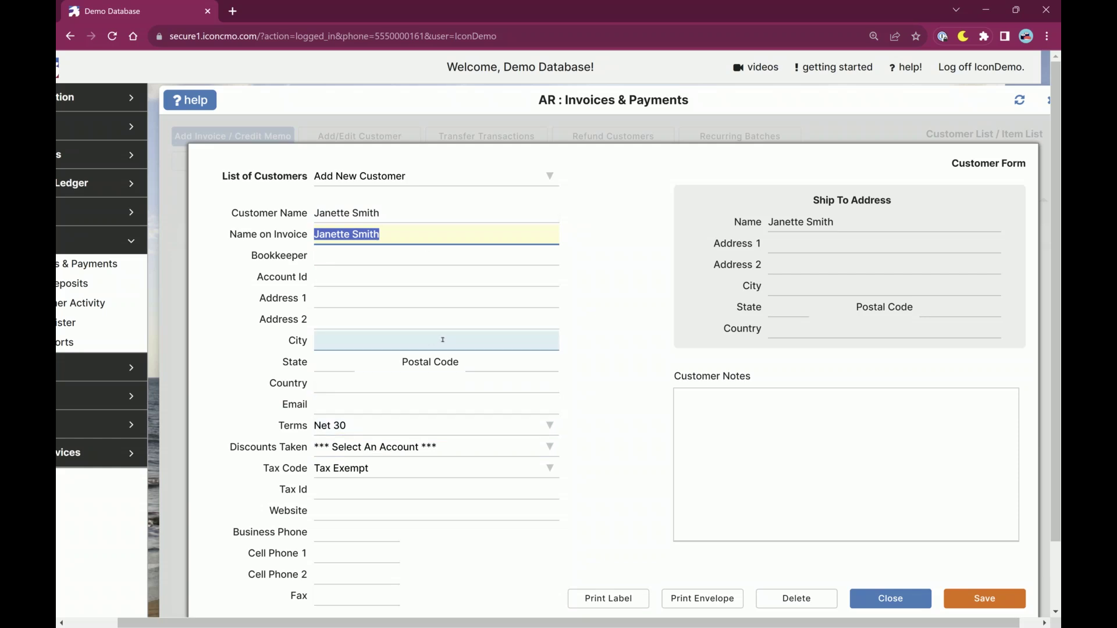
{"action": "scroll", "coordinate": [447, 334], "scroll_direction": "down", "scroll_amount": 1}
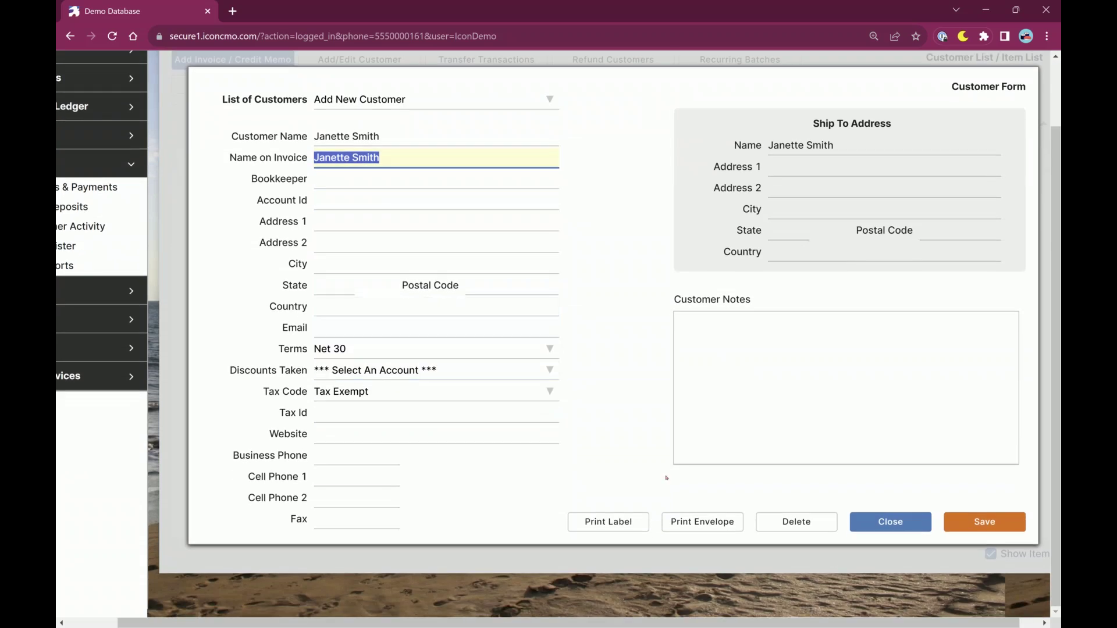
{"action": "scroll", "coordinate": [740, 417], "scroll_direction": "up", "scroll_amount": 1}
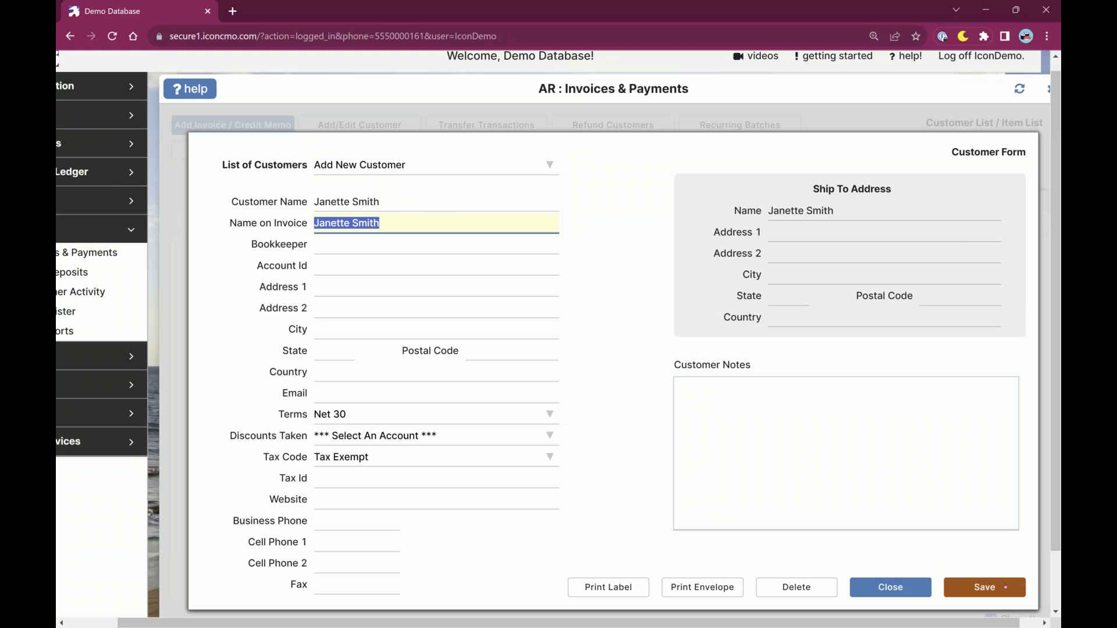
{"action": "left_click", "coordinate": [983, 587]}
{"action": "left_click", "coordinate": [899, 590]}
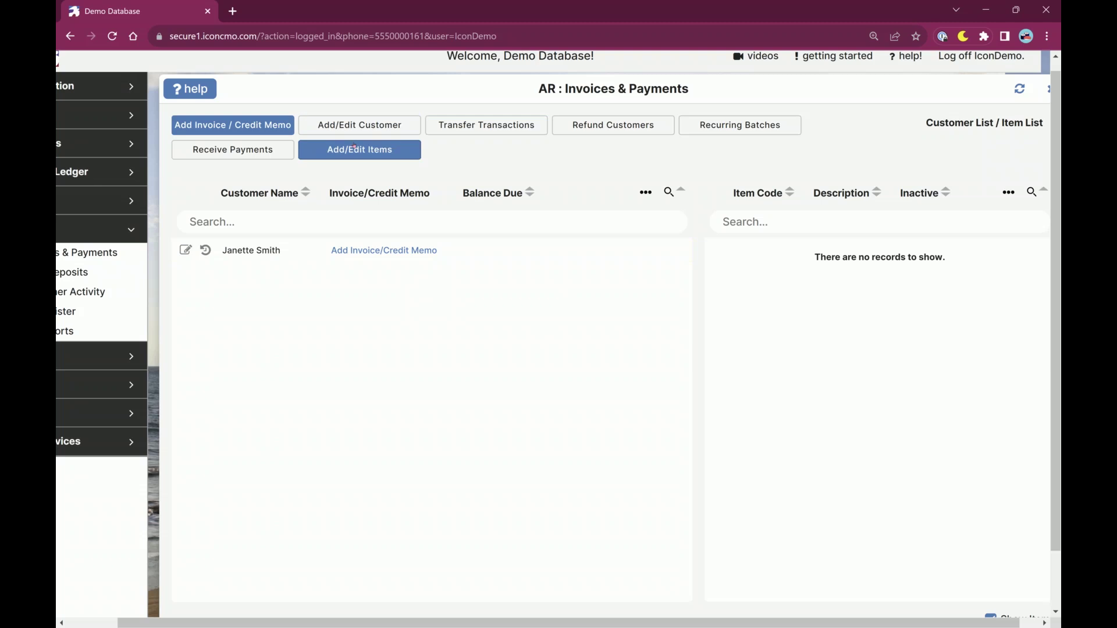
In the AR item list, add a Tuition item priced at 150.00.
{"action": "left_click", "coordinate": [375, 150]}
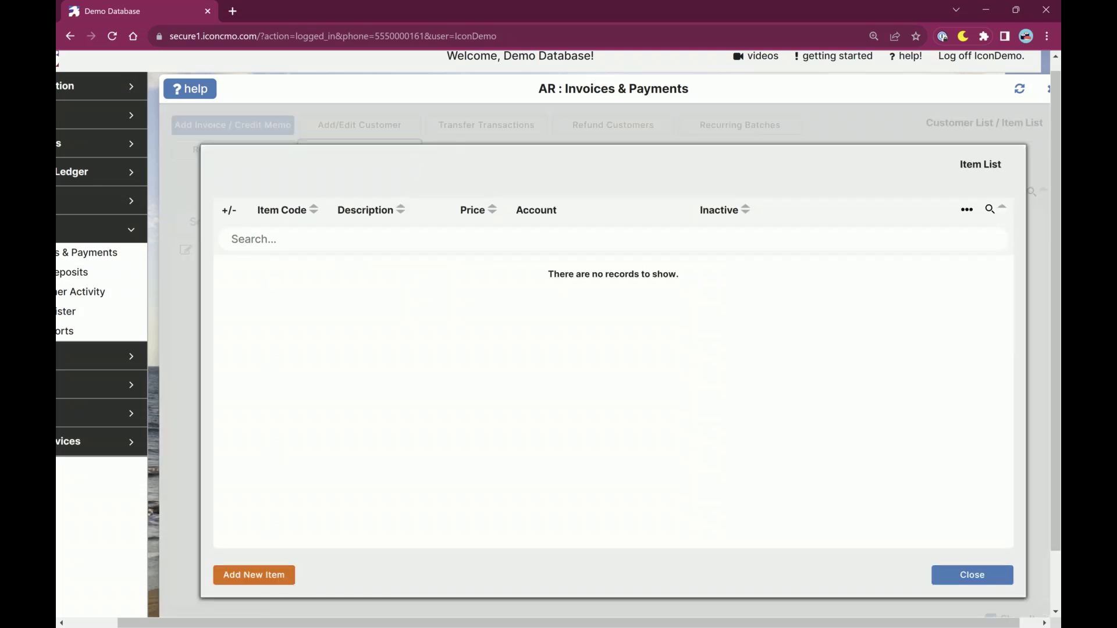
{"action": "left_click", "coordinate": [247, 576]}
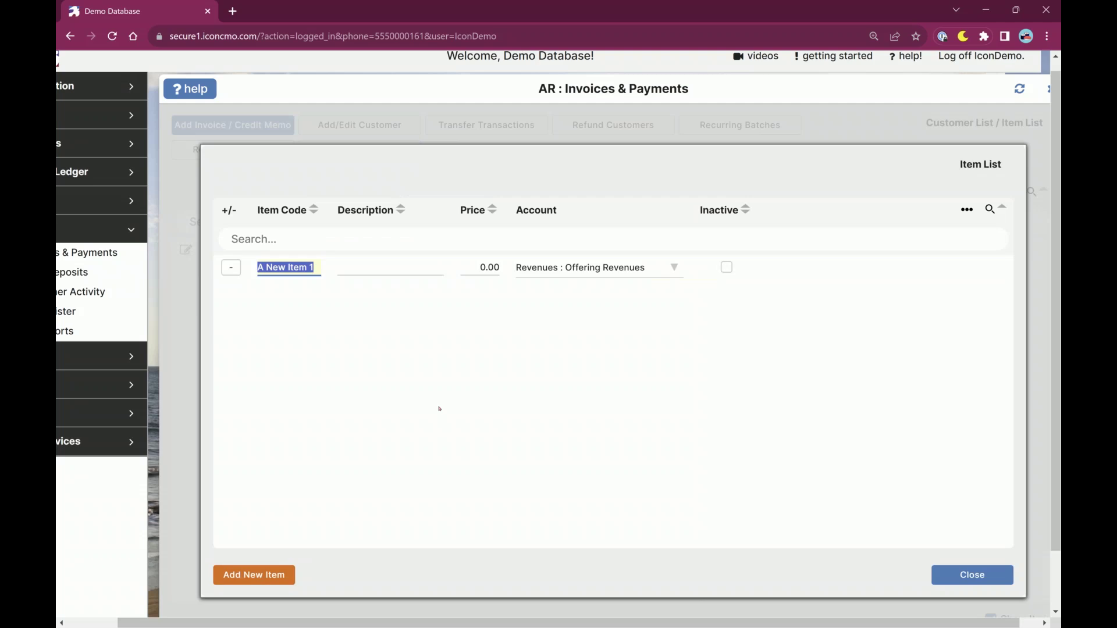
{"action": "type", "text": "Tuitioin"}
{"action": "key", "text": "BackSpace"}
{"action": "key", "text": "BackSpace"}
{"action": "key", "text": "BackSpace"}
{"action": "type", "text": "on"}
{"action": "key", "text": "Tab"}
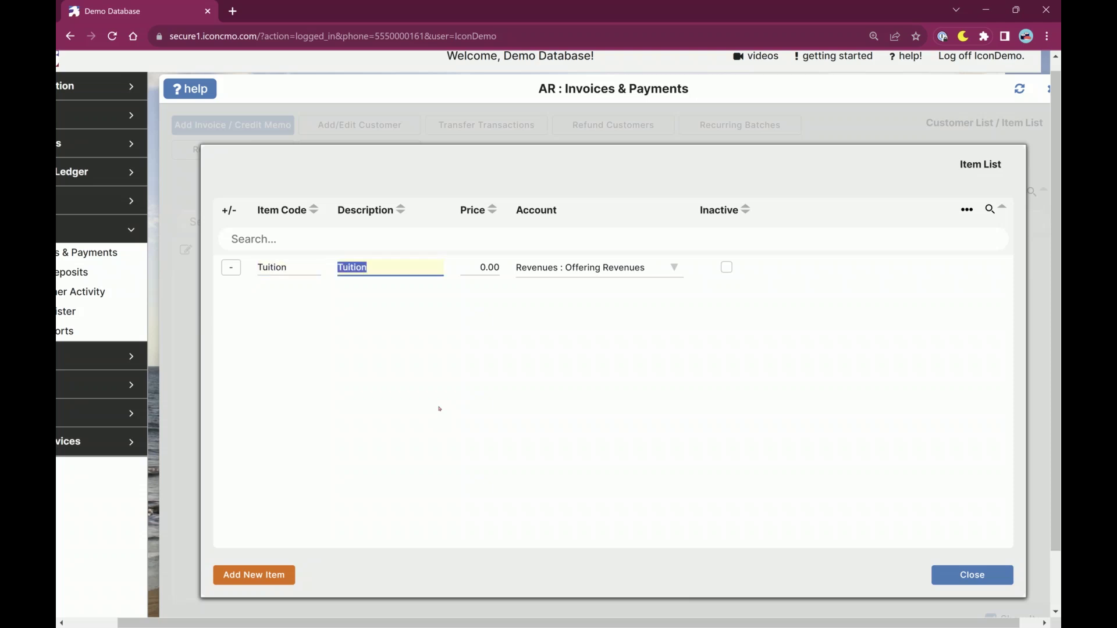
{"action": "key", "text": "Tab"}
{"action": "type", "text": "150.00"}
Assign the Tuition item to the Revenues : Other Revenue account.
{"action": "key", "text": "Tab"}
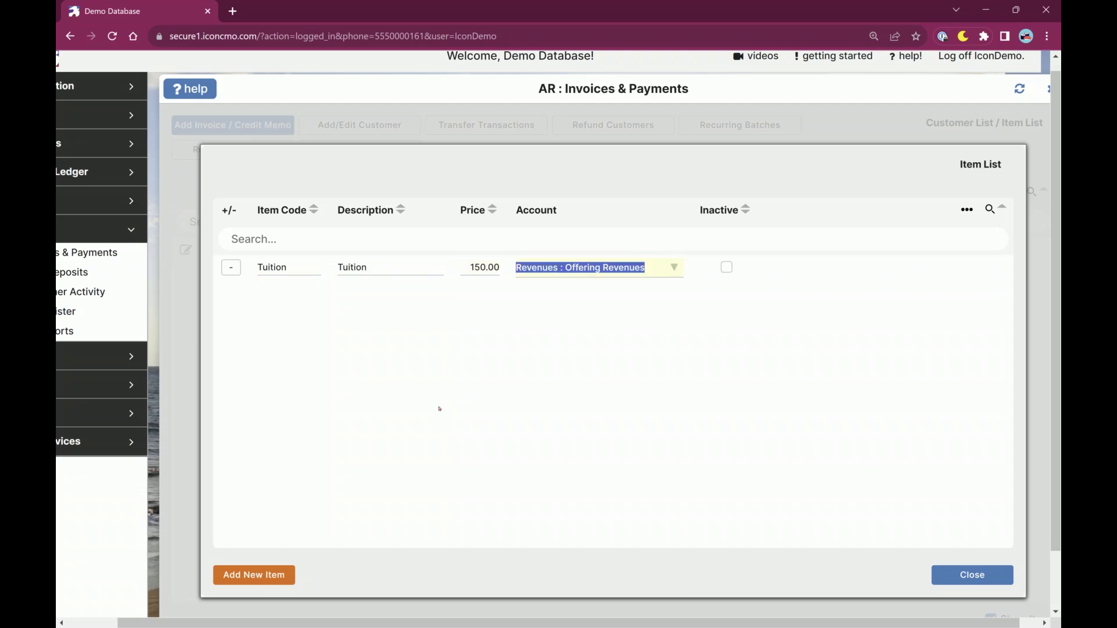
{"action": "key", "text": "shift+Tab"}
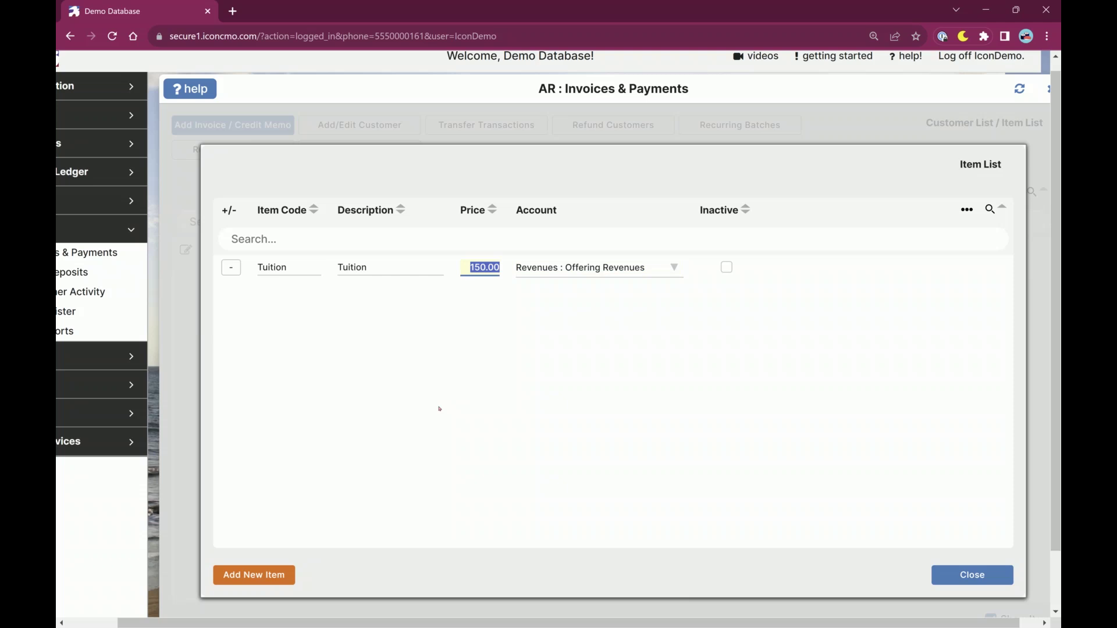
{"action": "key", "text": "Tab"}
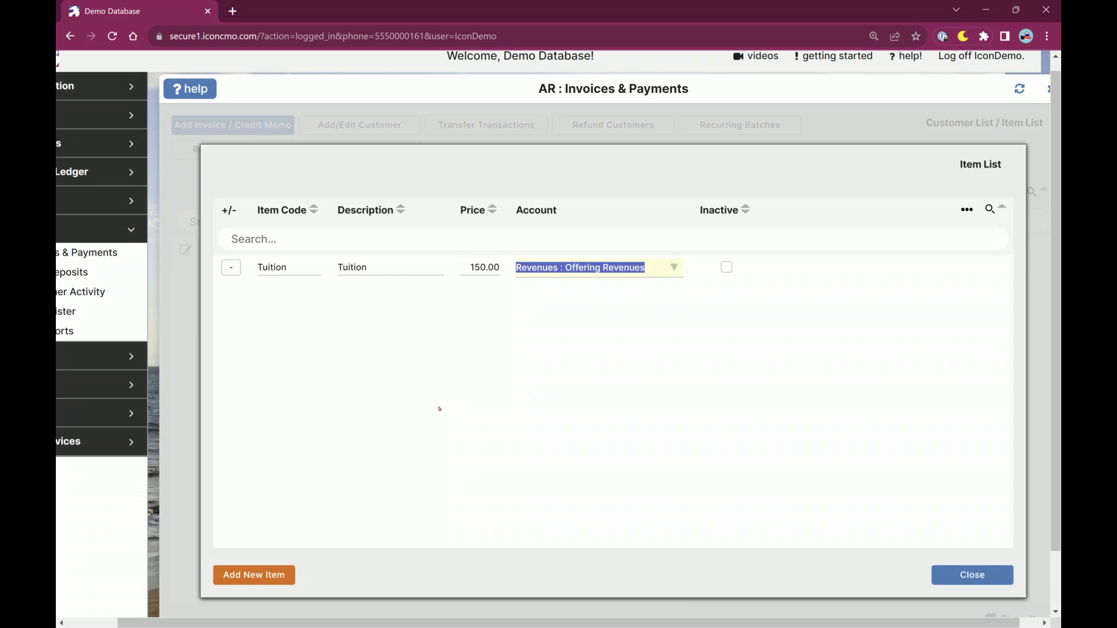
{"action": "key", "text": "alt+Down"}
{"action": "key", "text": "Down"}
{"action": "key", "text": "Down"}
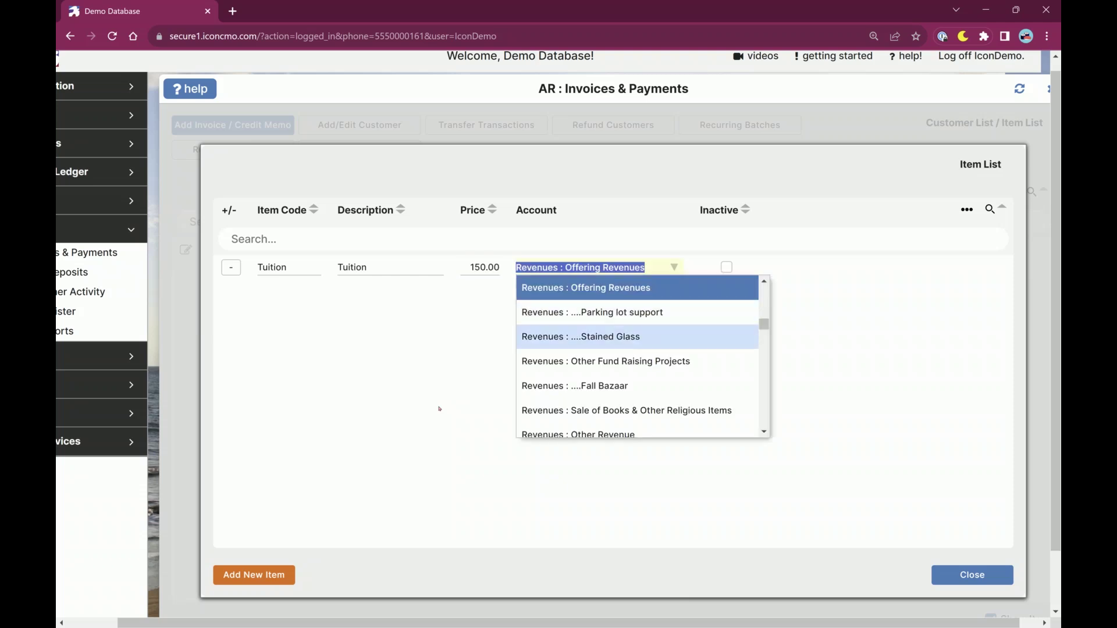
{"action": "key", "text": "Down"}
{"action": "key", "text": "Down"}
{"action": "key", "text": "Down"}
{"action": "key", "text": "Down"}
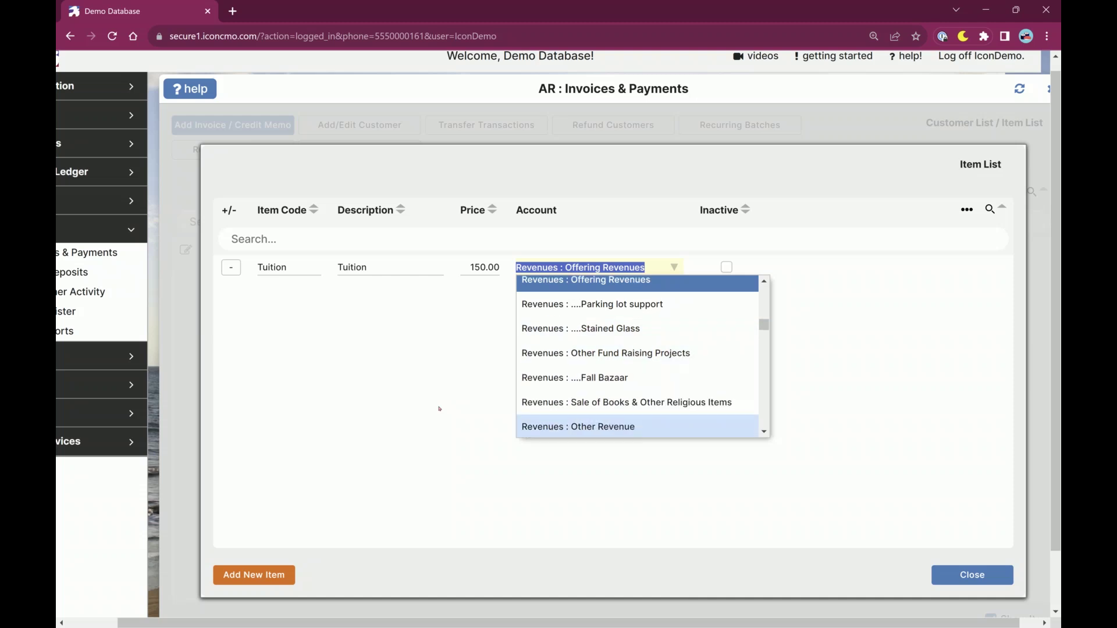
{"action": "key", "text": "Down"}
{"action": "key", "text": "Up"}
{"action": "key", "text": "Tab"}
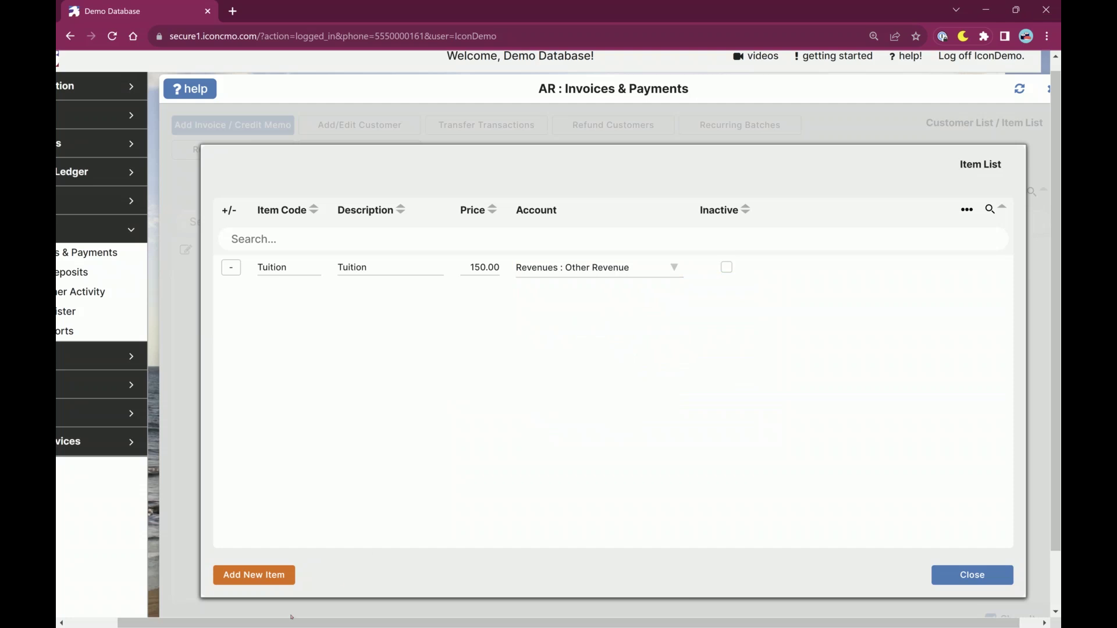
Add a Tshirts item, letting its description fill in, and close the item list.
{"action": "left_click", "coordinate": [269, 576]}
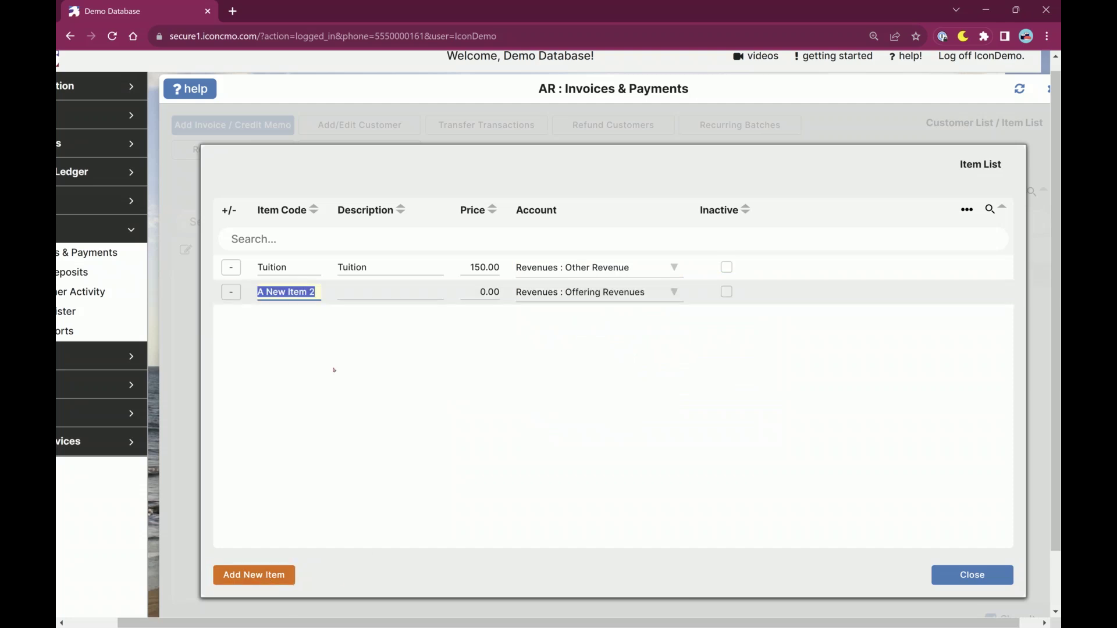
{"action": "type", "text": "Tshirts"}
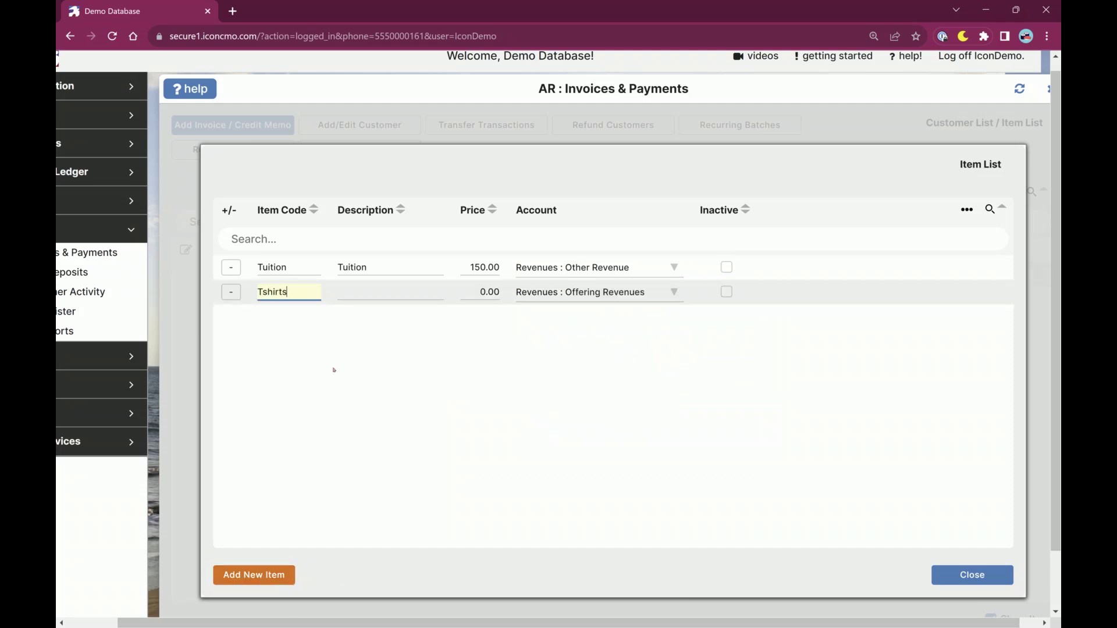
{"action": "key", "text": "Tab"}
{"action": "left_click", "coordinate": [782, 491]}
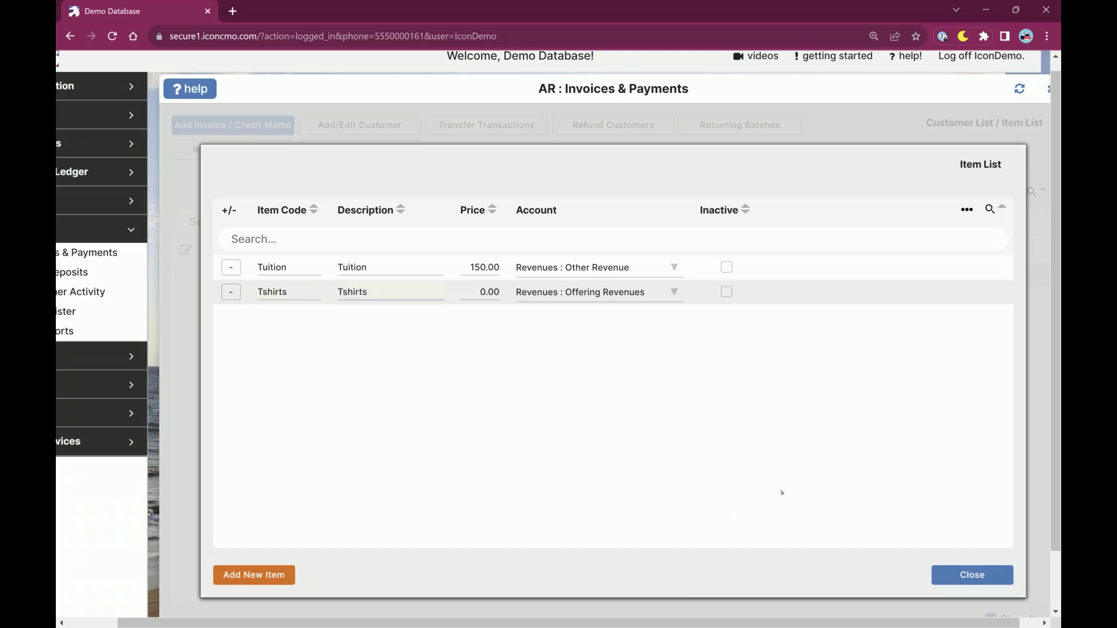
{"action": "left_click", "coordinate": [972, 577]}
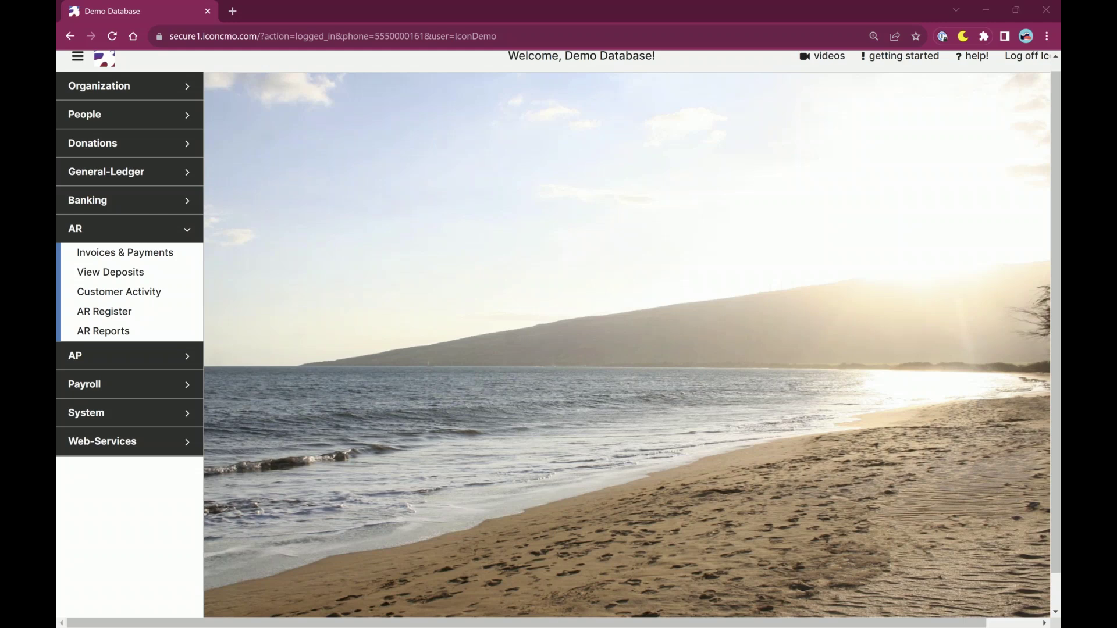
Open Donations > Funds & Donations and reset the fund list columns to defaults.
{"action": "left_click", "coordinate": [170, 227]}
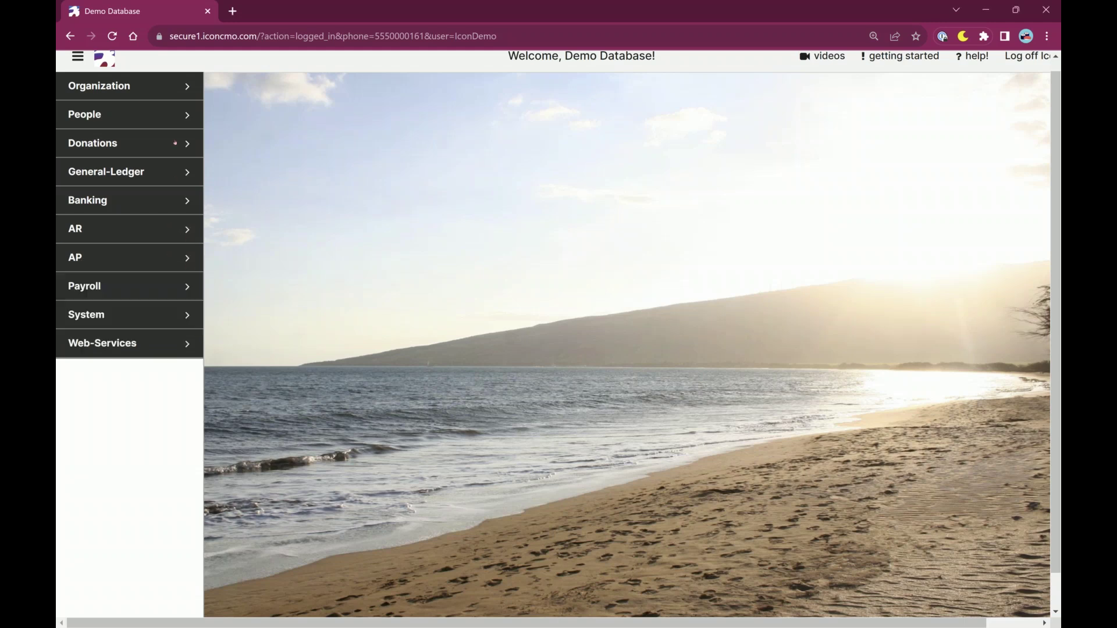
{"action": "left_click", "coordinate": [122, 143]}
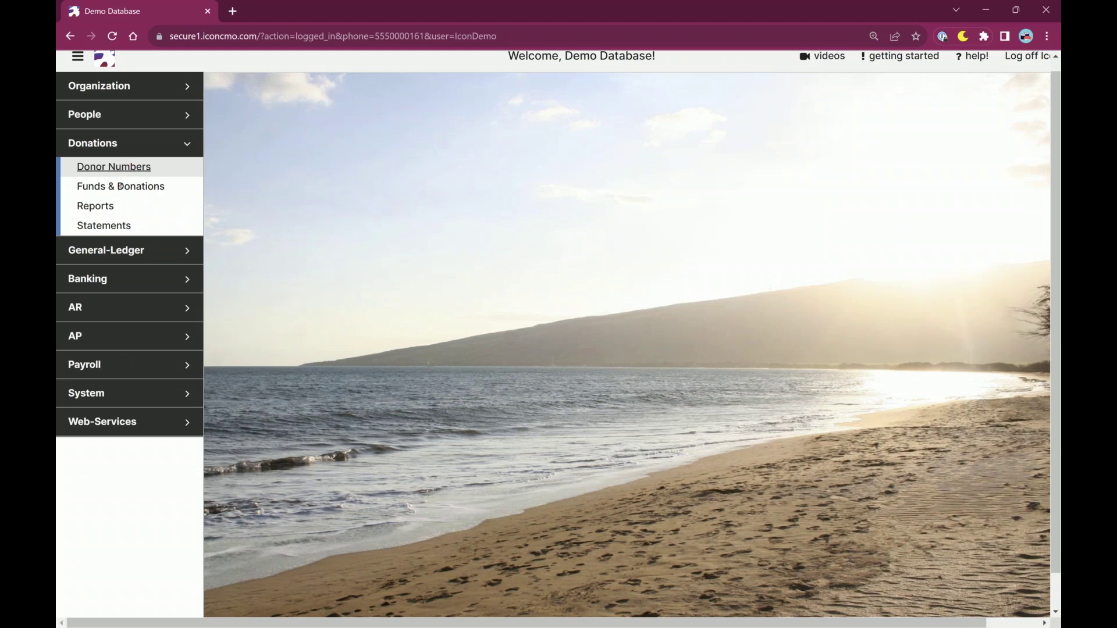
{"action": "left_click", "coordinate": [119, 186]}
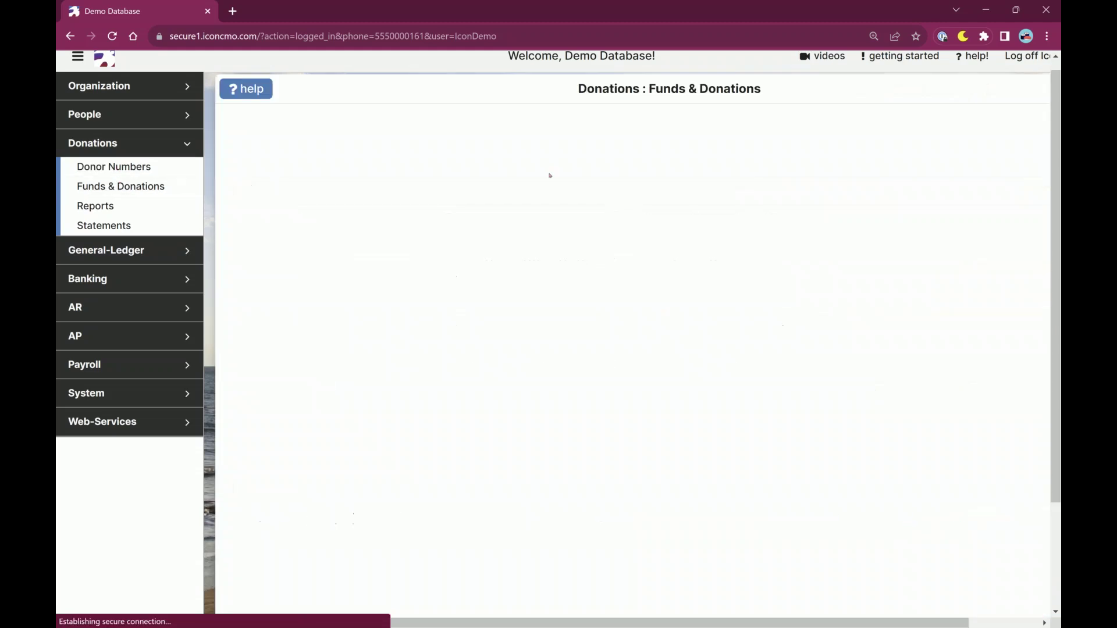
{"action": "left_click", "coordinate": [1007, 161]}
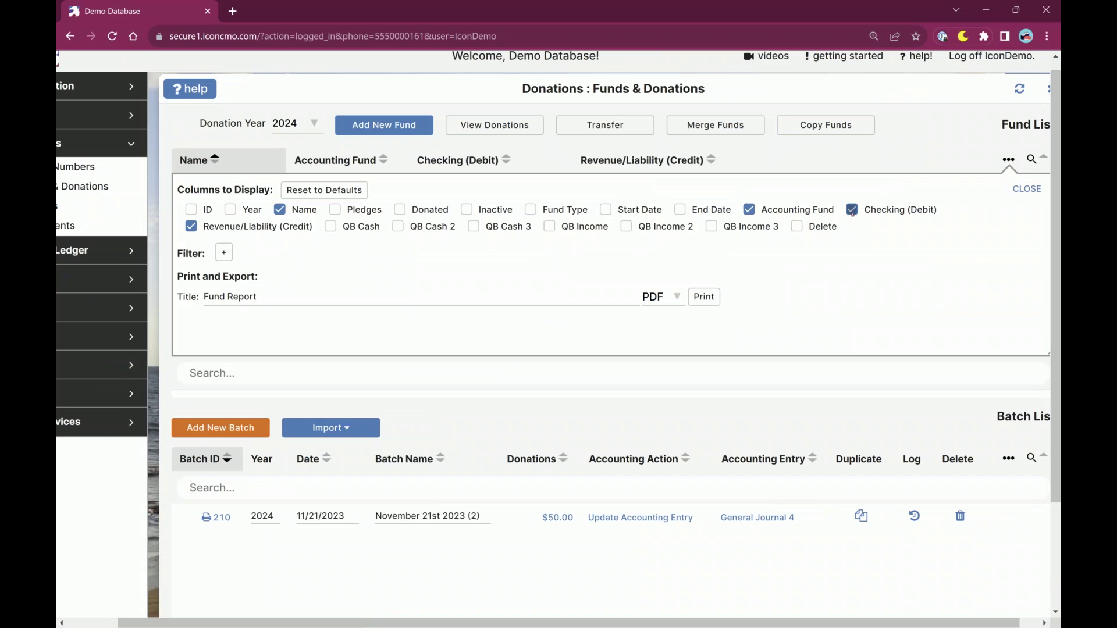
{"action": "left_click", "coordinate": [324, 190]}
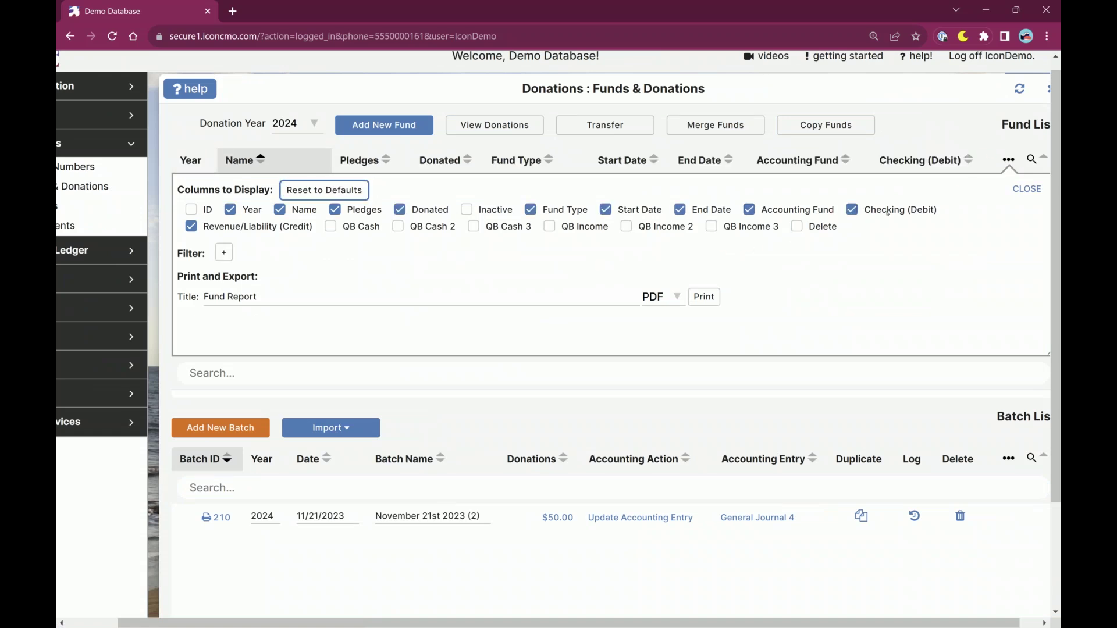
{"action": "left_click", "coordinate": [1008, 160]}
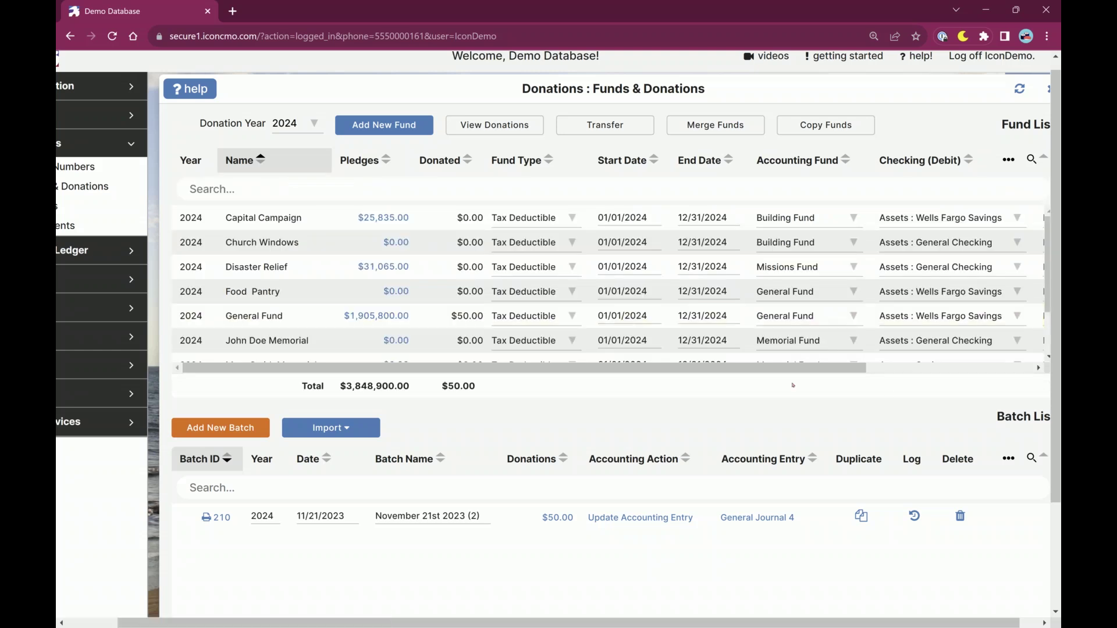
Open the $0.00 Pledges entry for the 2024 Church Windows fund.
{"action": "scroll", "coordinate": [354, 166], "scroll_direction": "up", "scroll_amount": 1}
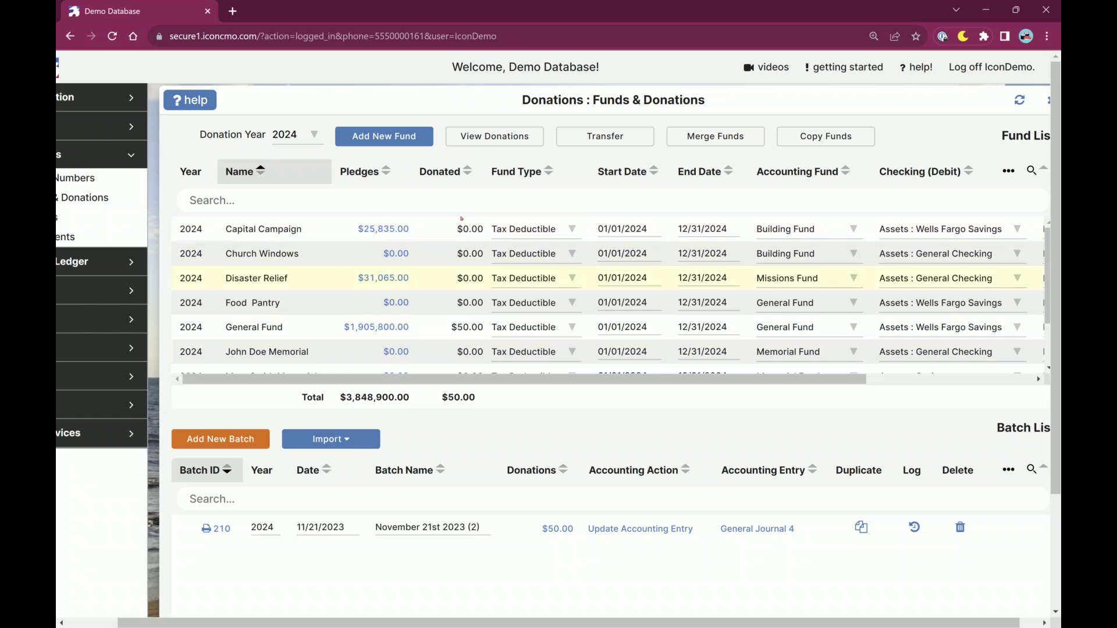
{"action": "scroll", "coordinate": [468, 232], "scroll_direction": "down", "scroll_amount": 5}
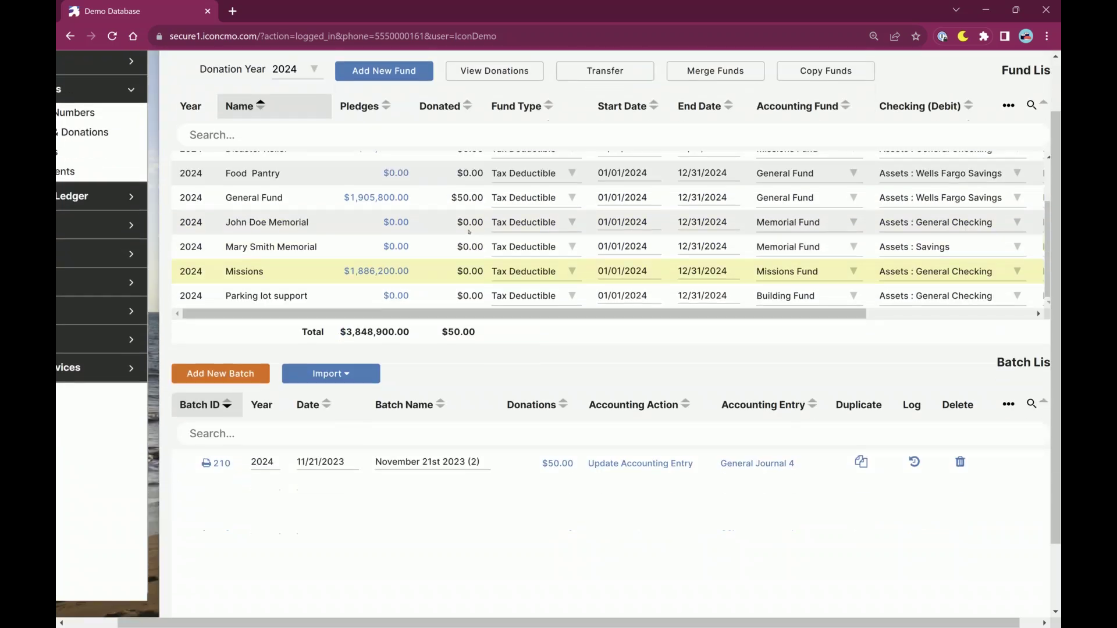
{"action": "left_click_drag", "start_coordinate": [472, 198], "coordinate": [451, 198]}
{"action": "scroll", "coordinate": [453, 232], "scroll_direction": "up", "scroll_amount": 5}
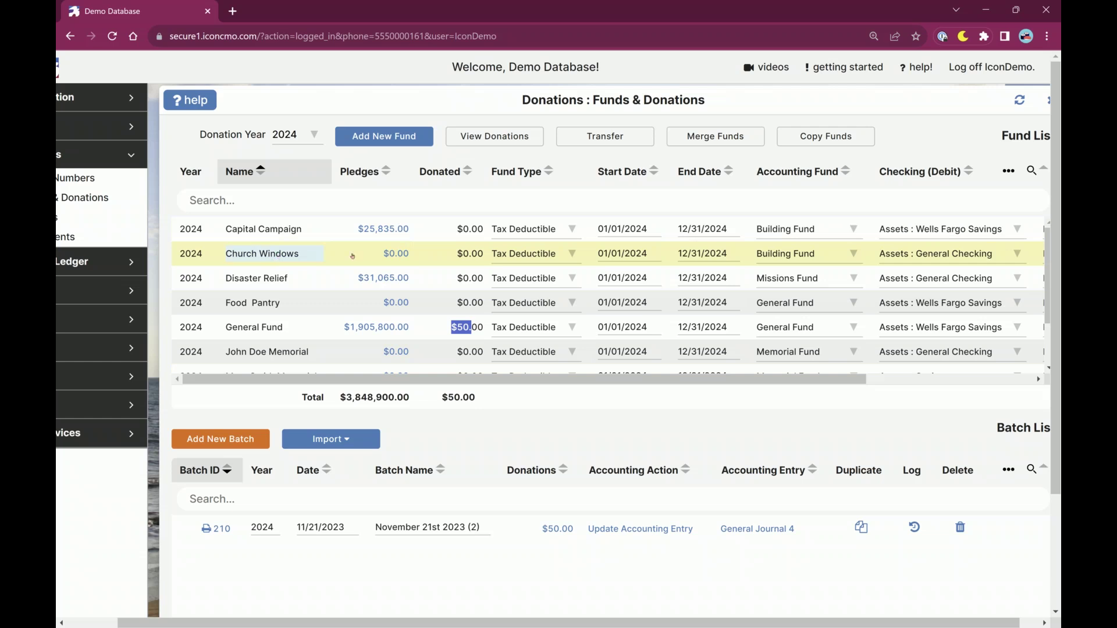
{"action": "left_click", "coordinate": [400, 254]}
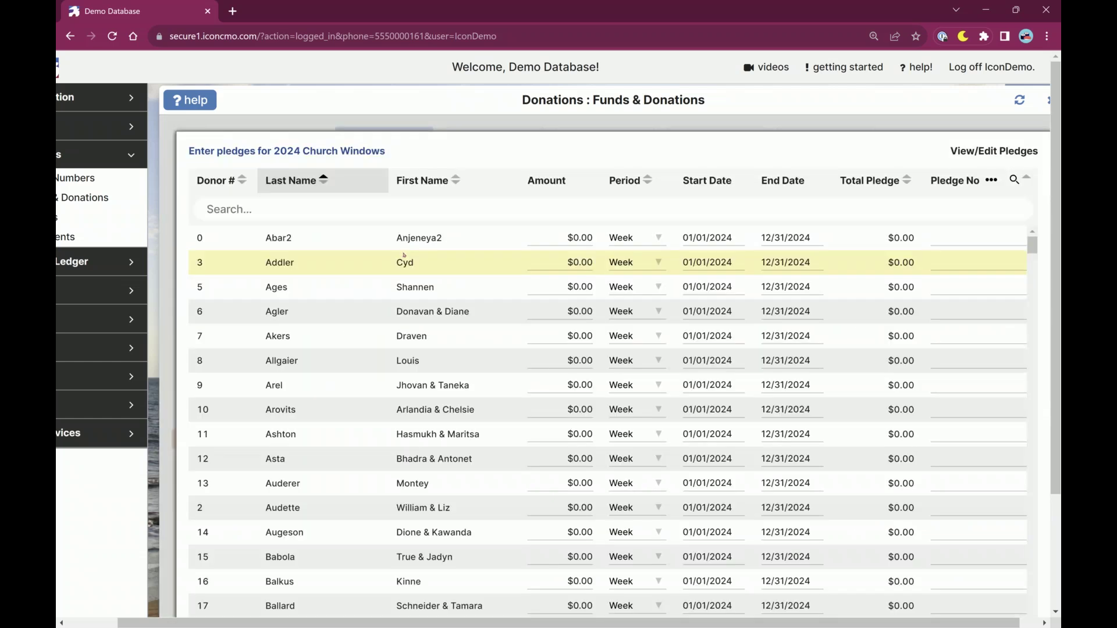
Give the first donor a $10.00 pledge with period Quarter and save the pledges.
{"action": "type", "text": "$10.00"}
{"action": "key", "text": "Tab"}
{"action": "key", "text": "alt+Down"}
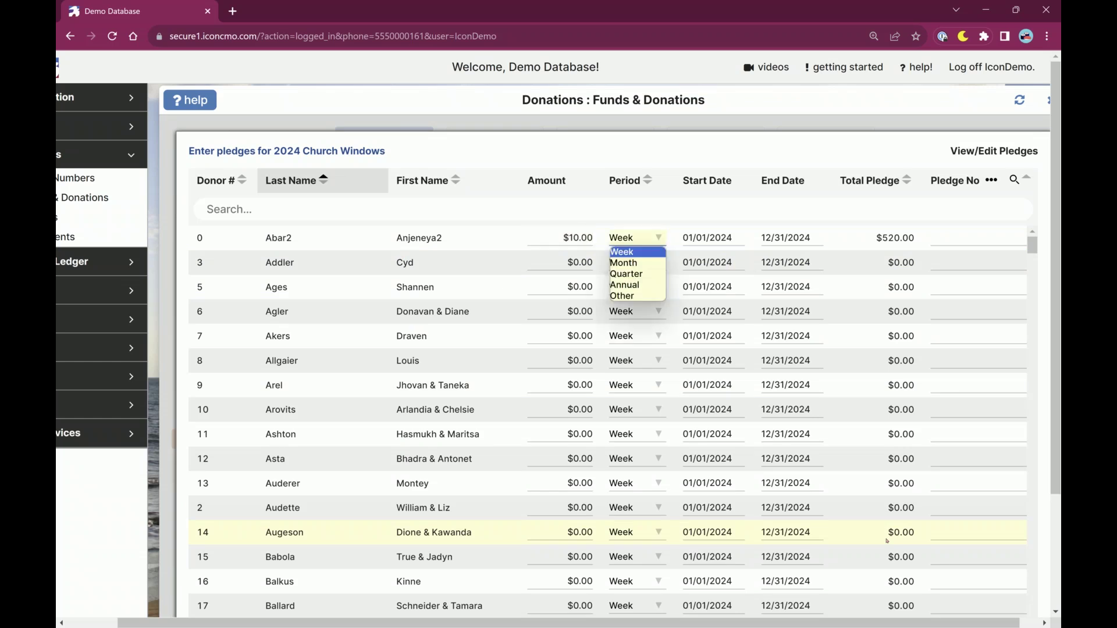
{"action": "key", "text": "Down"}
{"action": "key", "text": "Down"}
{"action": "key", "text": "Down"}
{"action": "key", "text": "Return"}
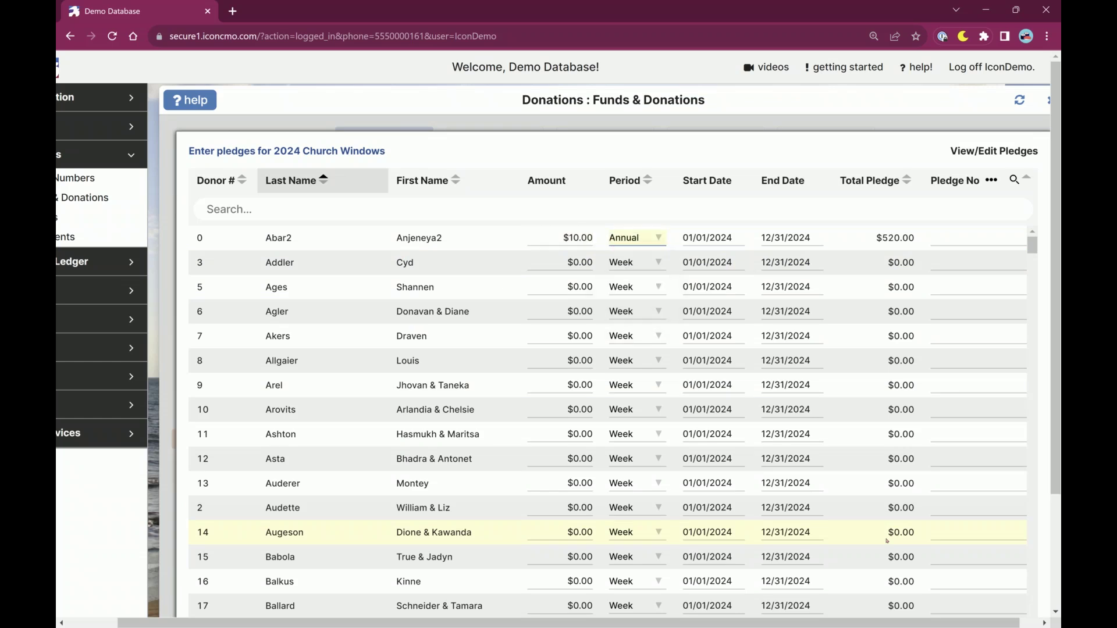
{"action": "key", "text": "Up"}
{"action": "key", "text": "Tab"}
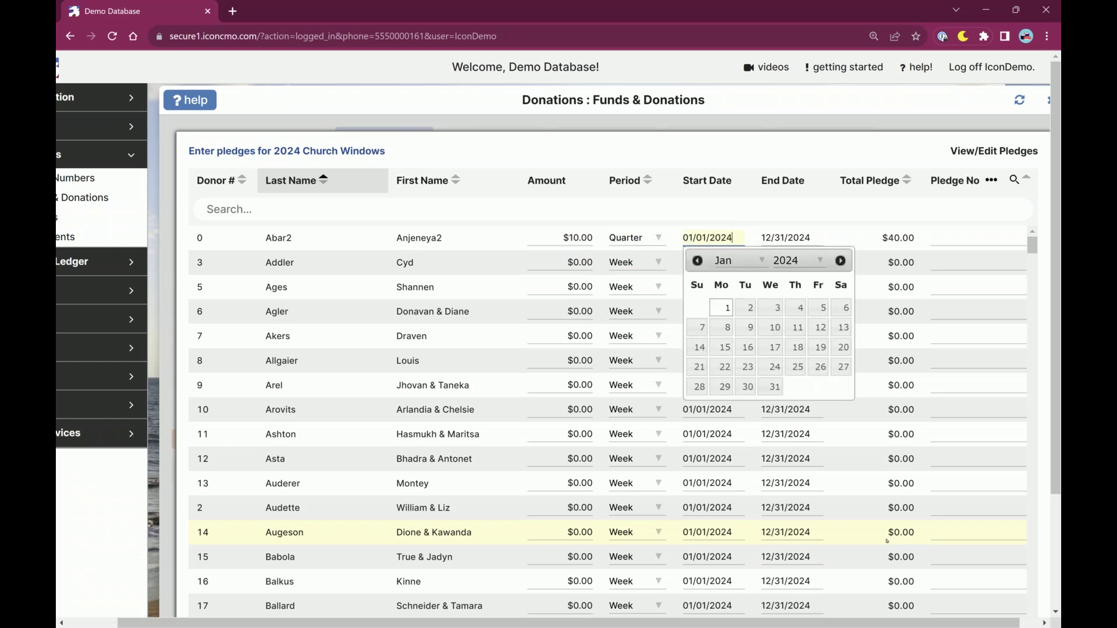
{"action": "scroll", "coordinate": [931, 531], "scroll_direction": "down", "scroll_amount": 4}
{"action": "scroll", "coordinate": [1044, 594], "scroll_direction": "down", "scroll_amount": 3}
{"action": "left_click", "coordinate": [989, 591]}
{"action": "scroll", "coordinate": [489, 479], "scroll_direction": "up", "scroll_amount": 2}
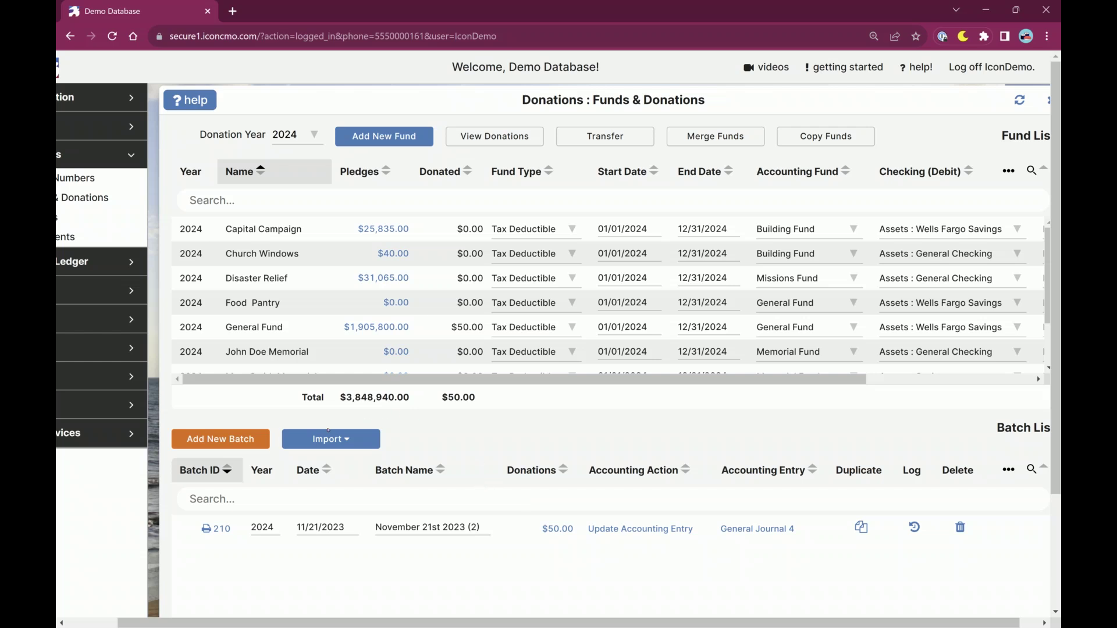
Collapse Donations, expand General-Ledger, hide the side menu, and scroll the fund table sideways.
{"action": "left_click_drag", "start_coordinate": [314, 624], "coordinate": [264, 624]}
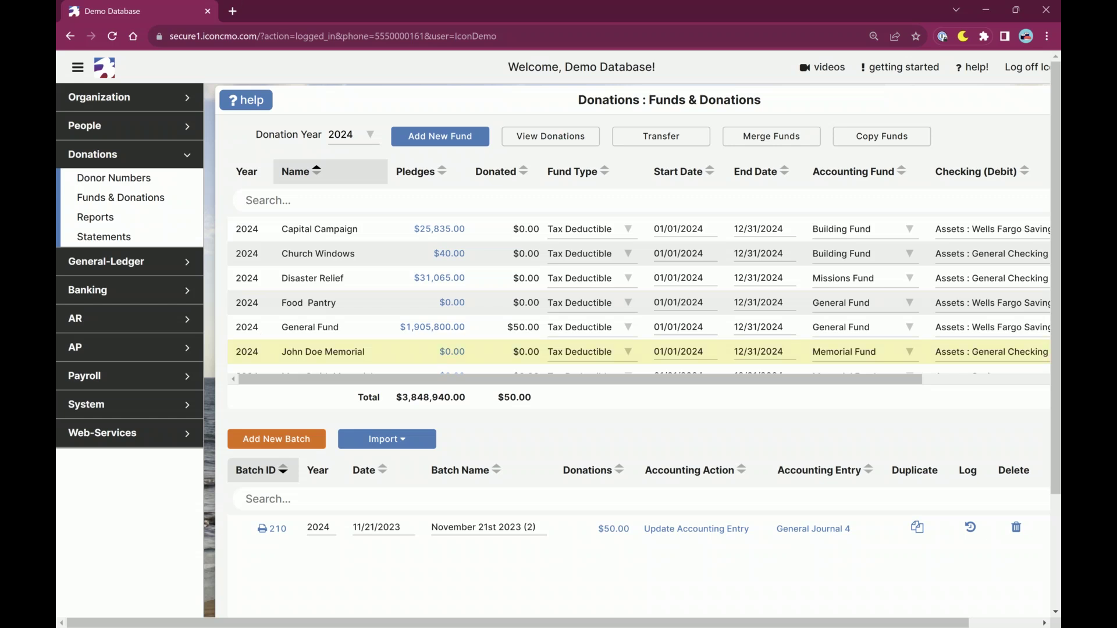
{"action": "left_click", "coordinate": [162, 153]}
{"action": "left_click", "coordinate": [137, 185]}
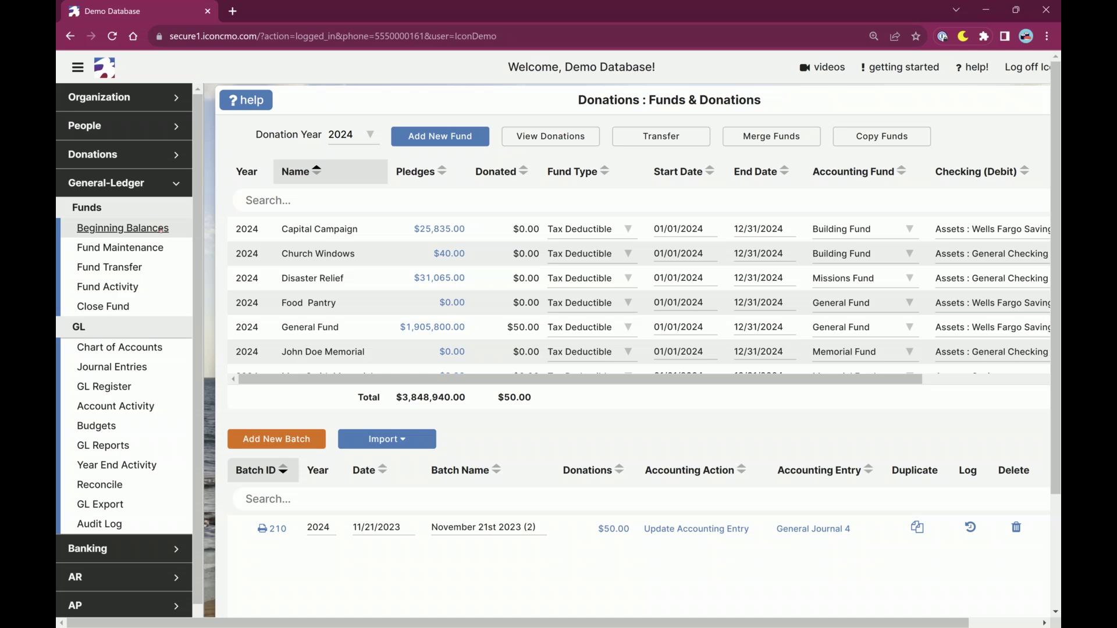
{"action": "left_click", "coordinate": [127, 228]}
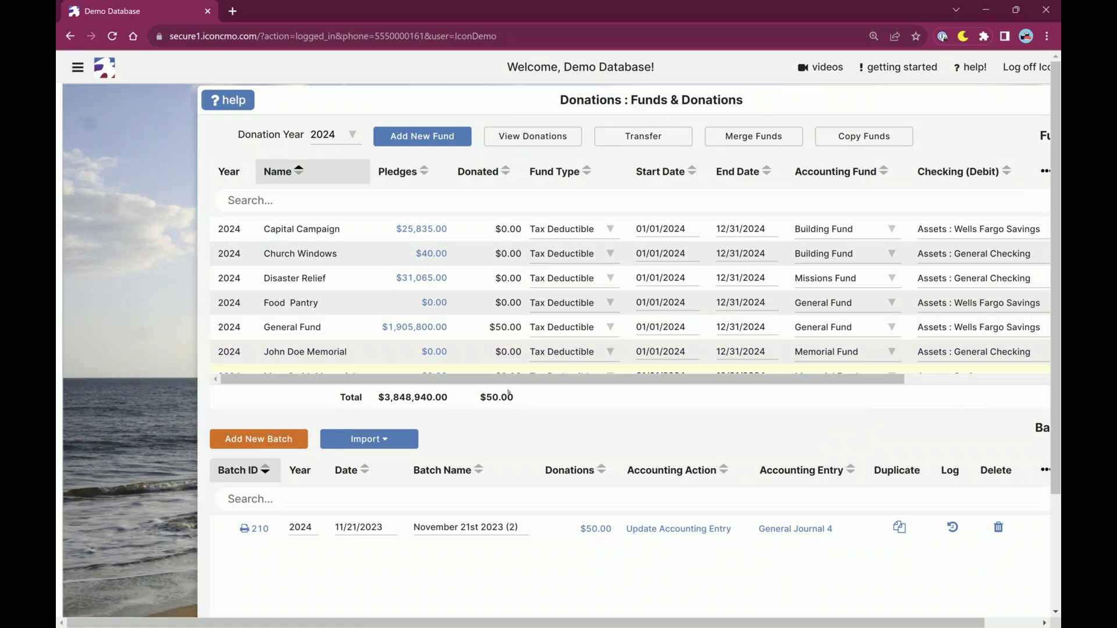
{"action": "left_click_drag", "start_coordinate": [563, 384], "coordinate": [730, 384]}
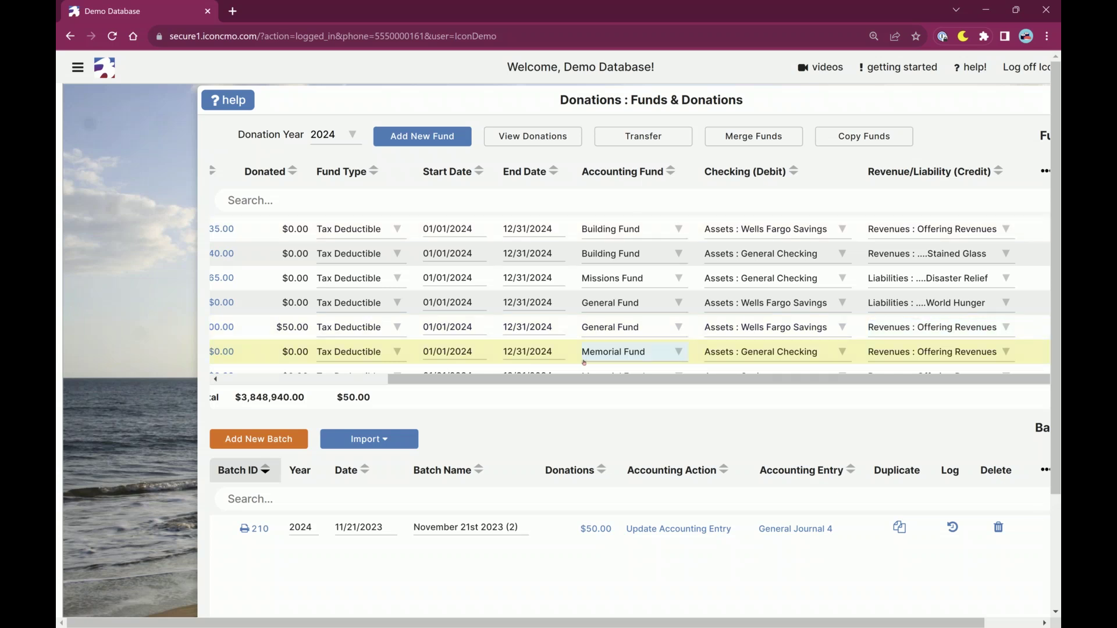
{"action": "left_click", "coordinate": [386, 379]}
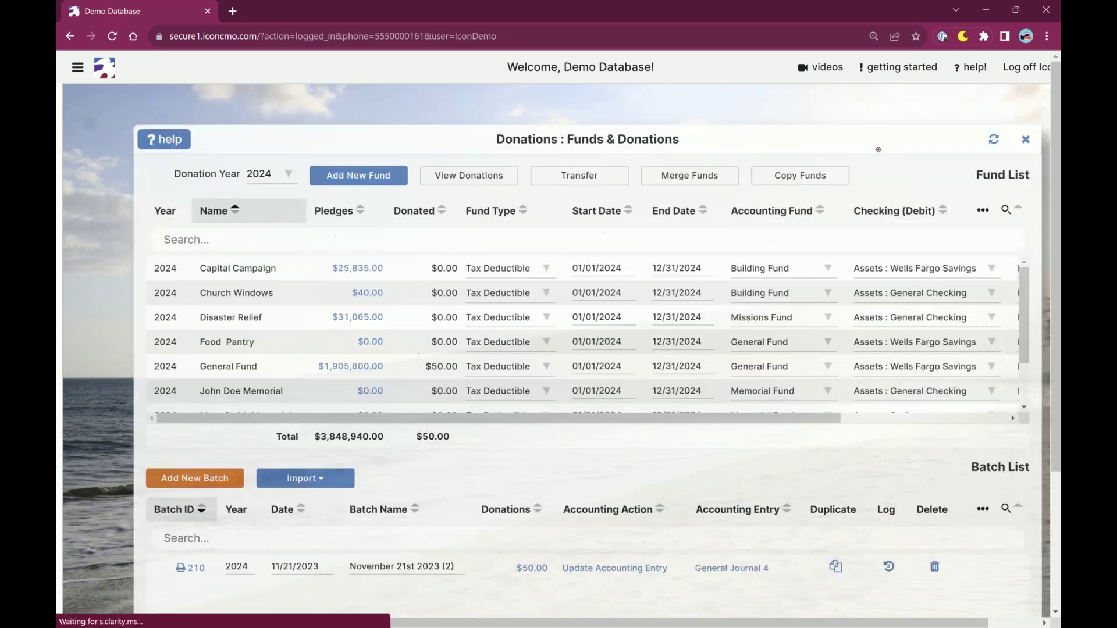
Close the Funds & Donations window, then view and dismiss the help! support contact options.
{"action": "left_click", "coordinate": [1003, 145]}
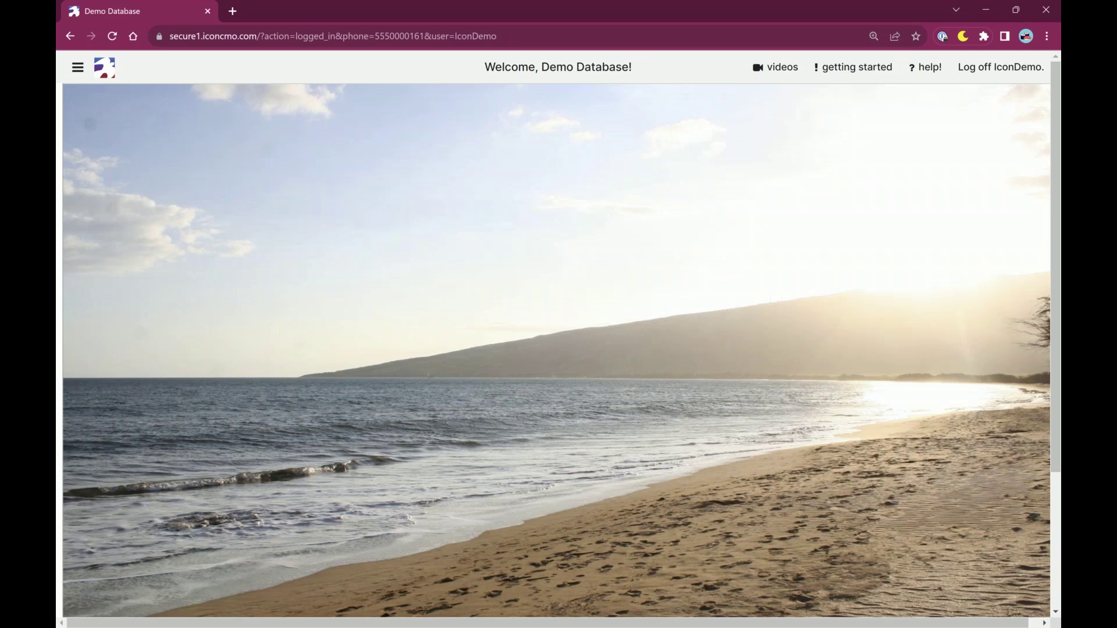
{"action": "left_click", "coordinate": [920, 69]}
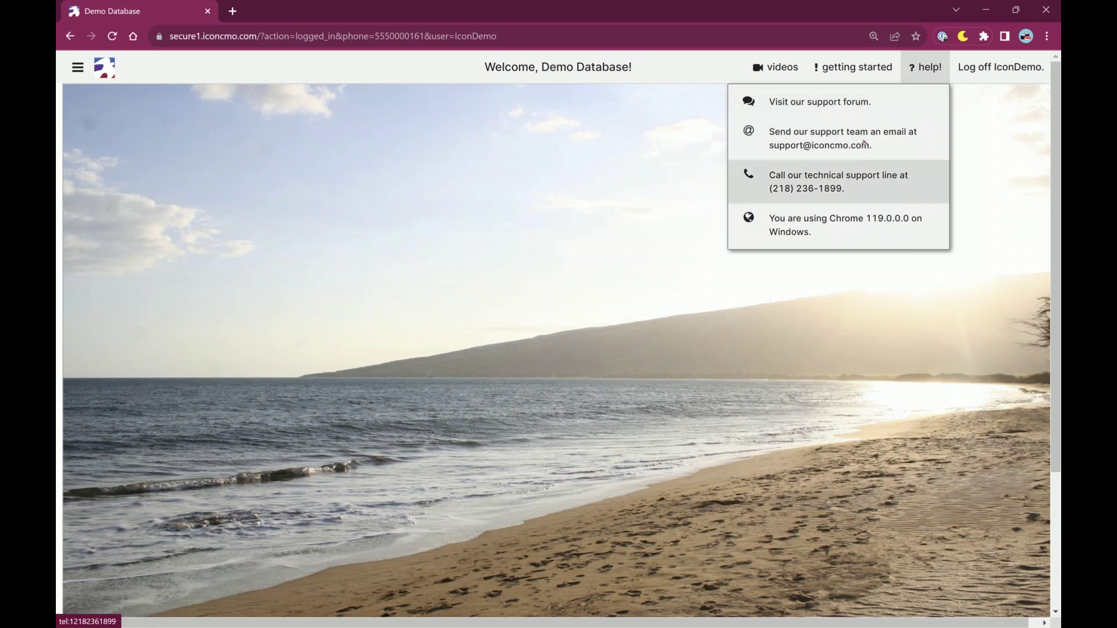
{"action": "left_click", "coordinate": [660, 321]}
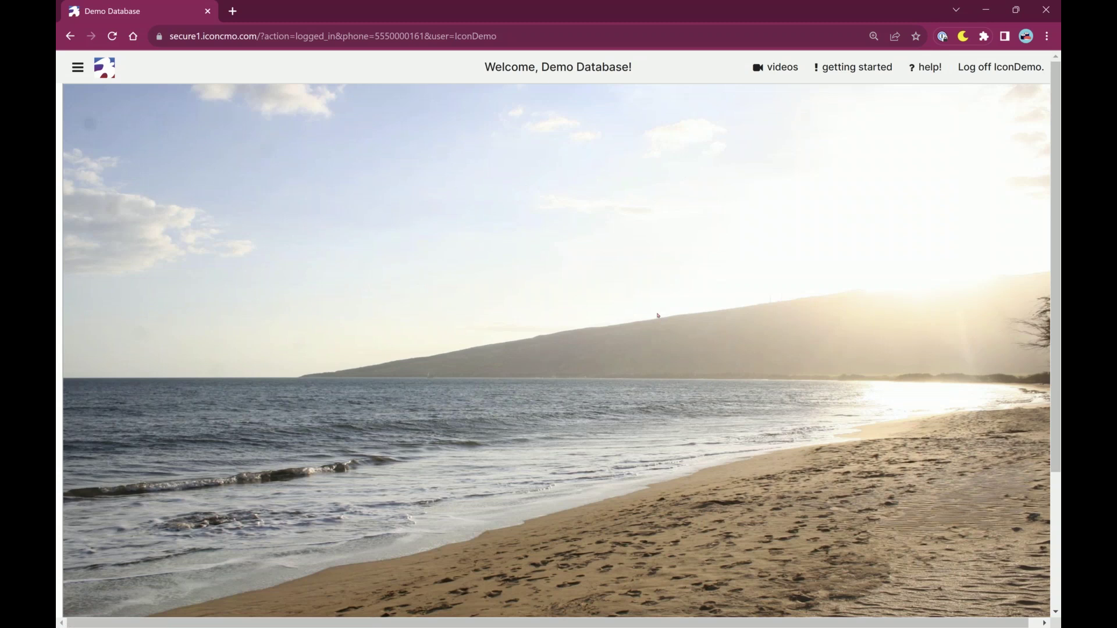